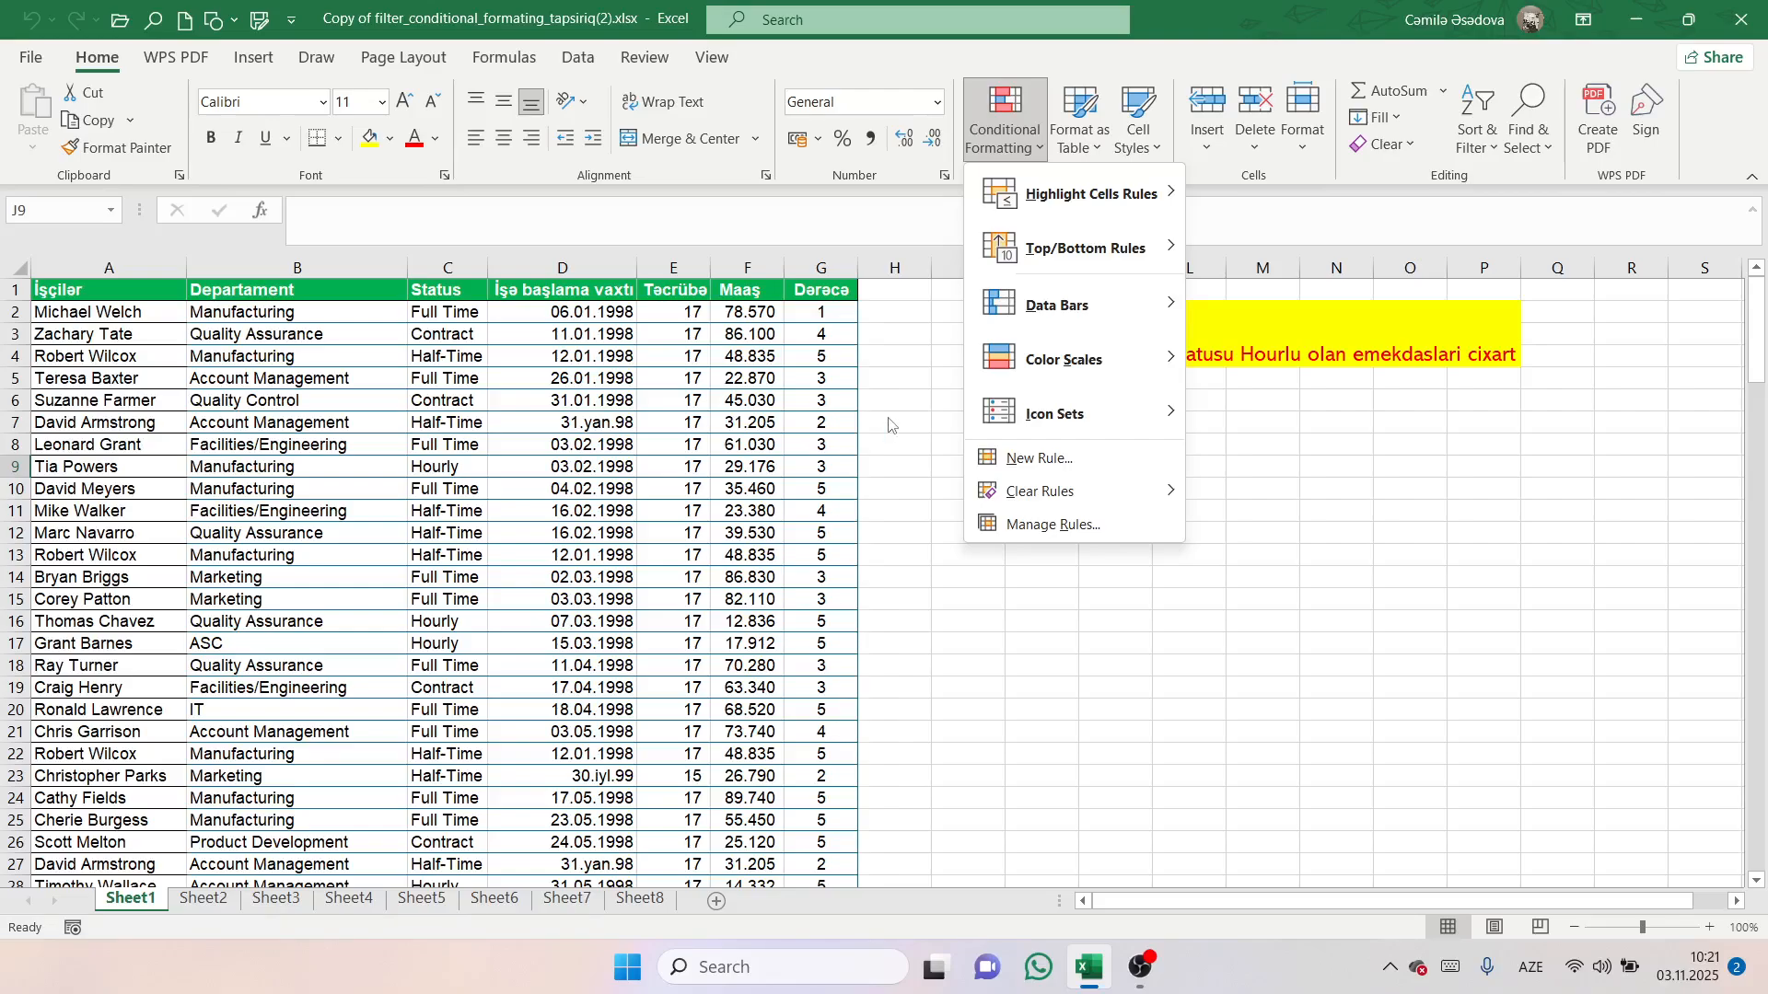
mouse_move(1064, 203)
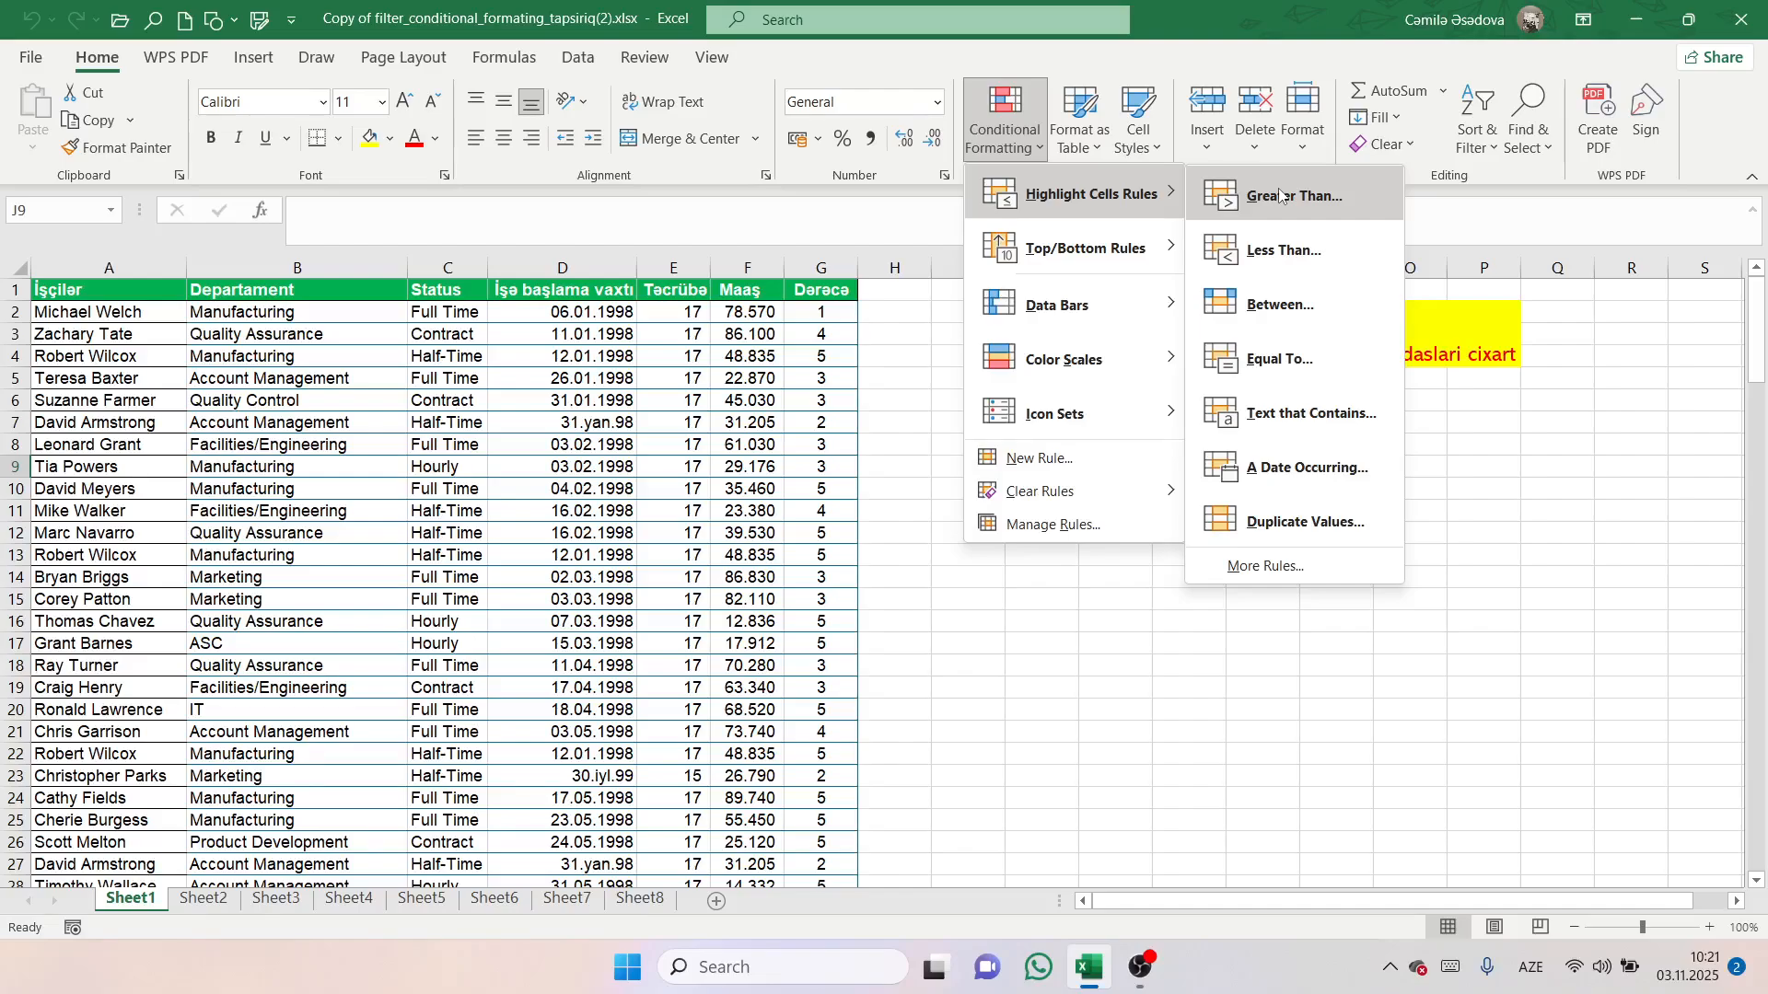
left_click(901, 332)
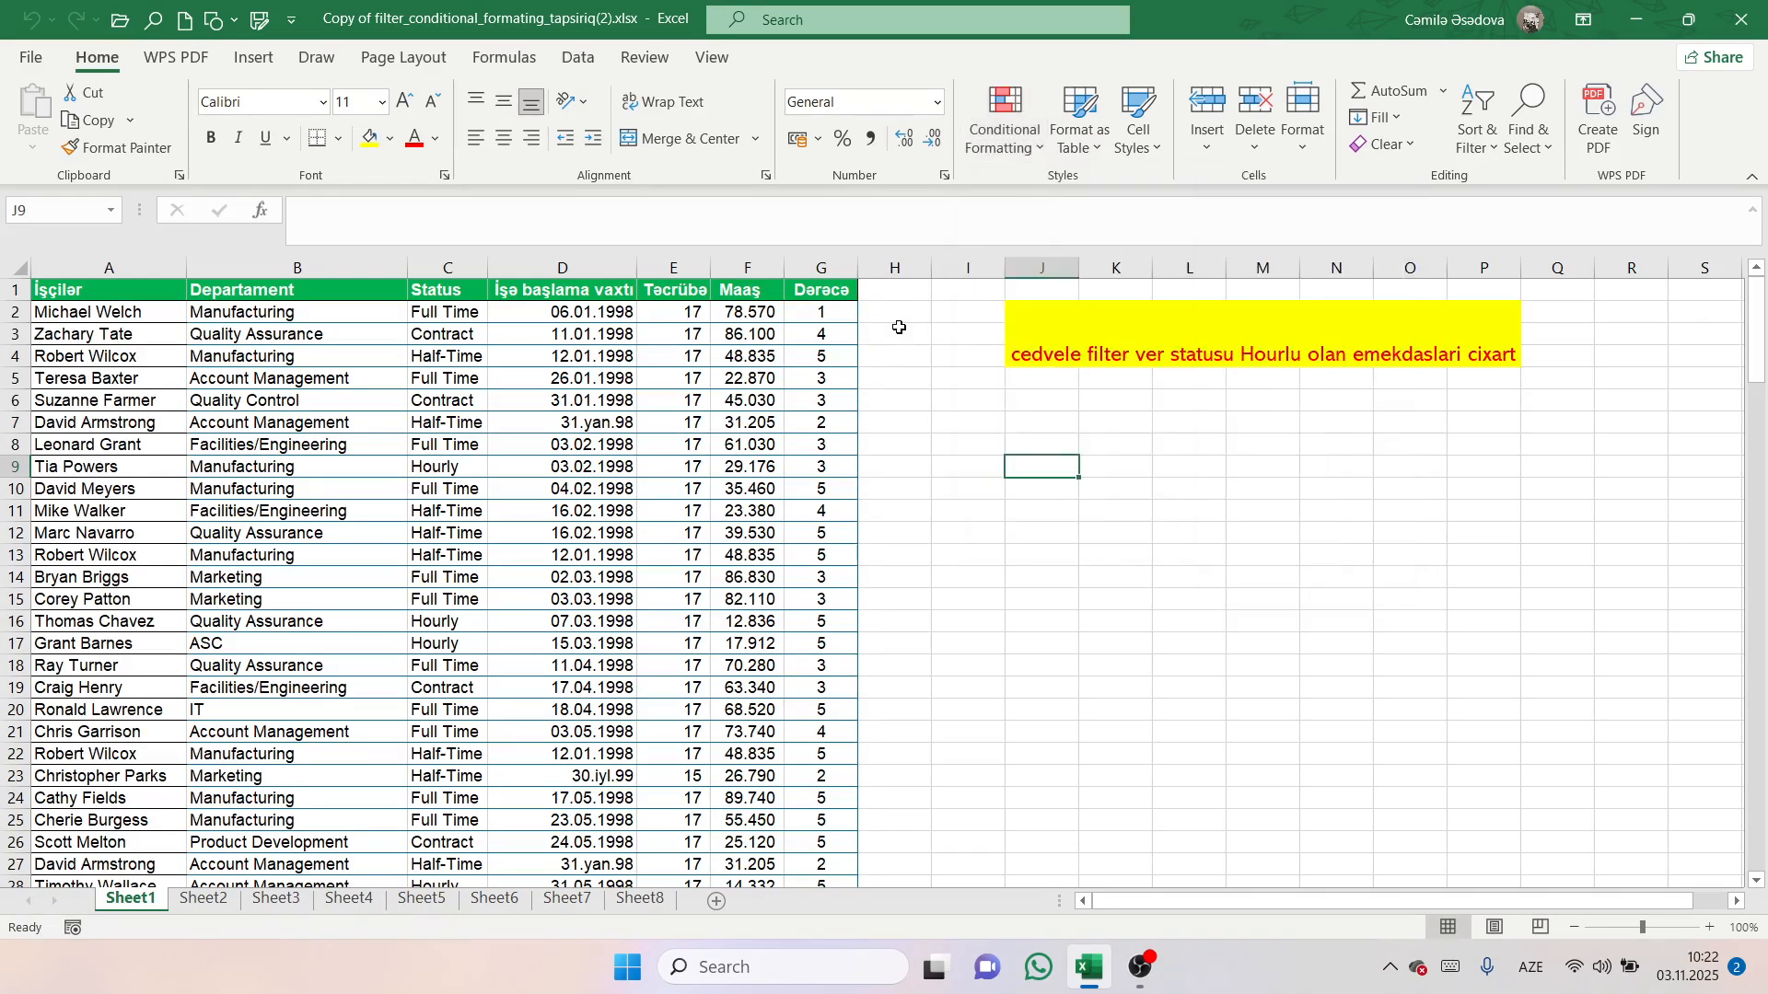
scroll(323, 409, "left", 1)
scroll(323, 409, "right", 1)
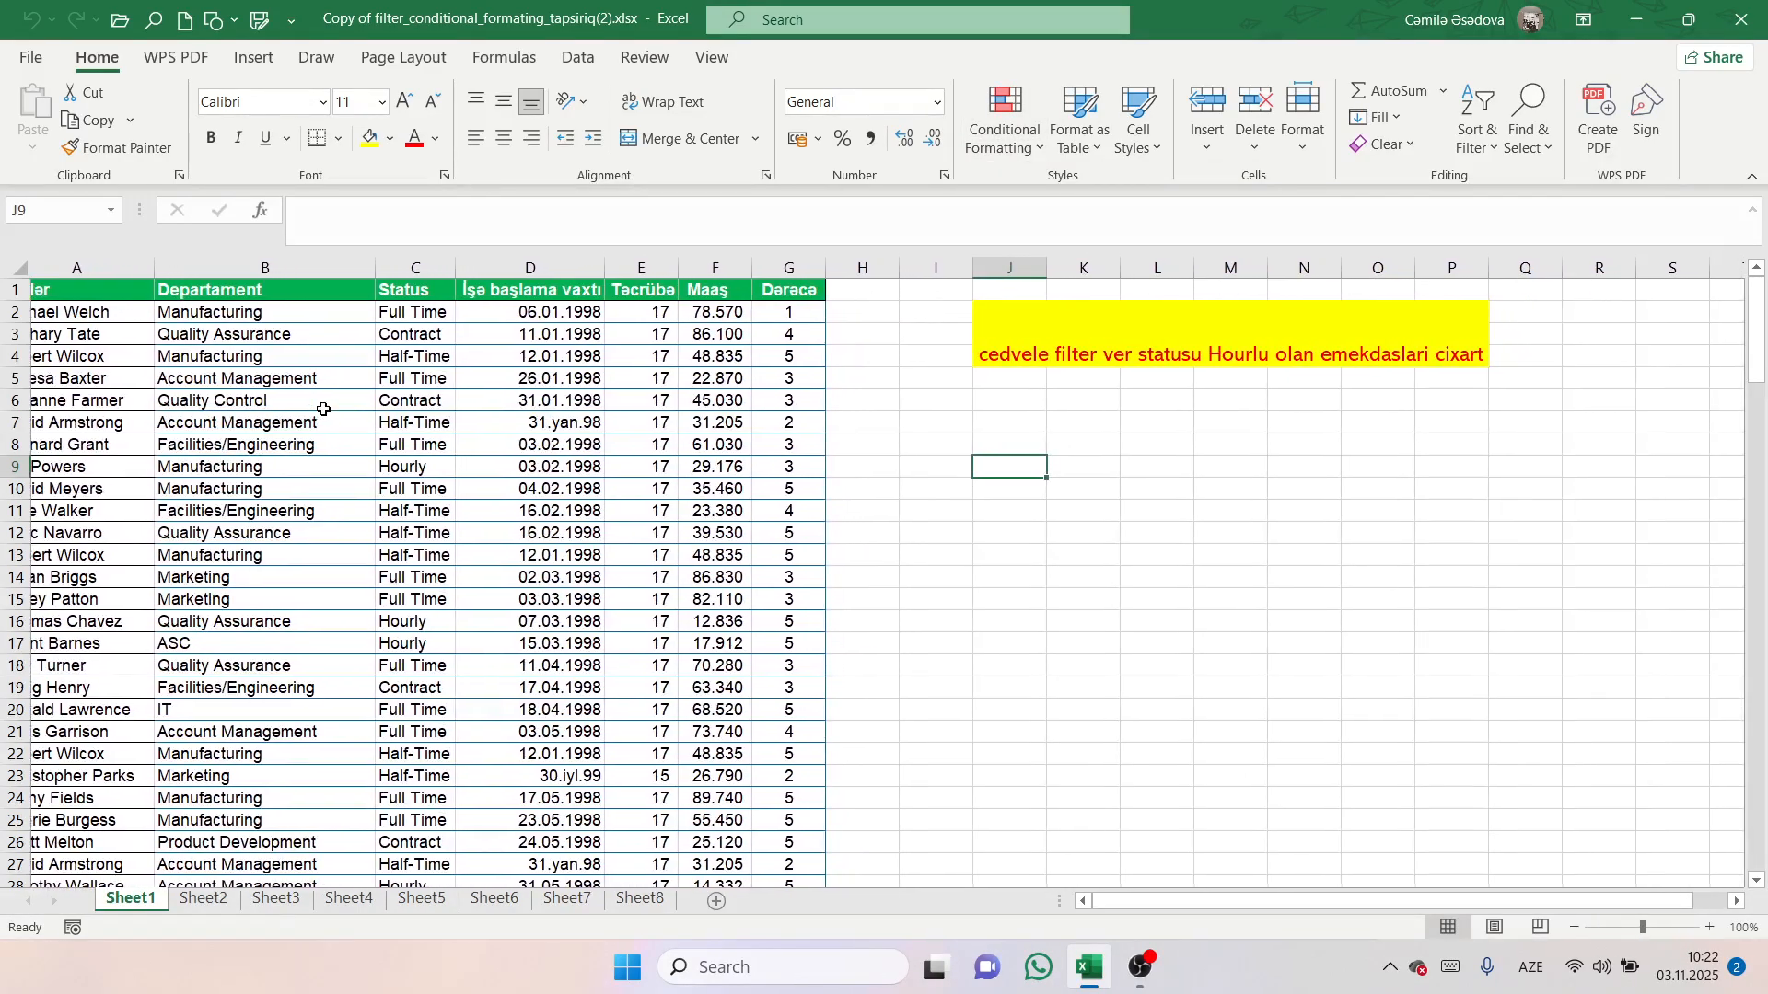
scroll(323, 409, "left", 1)
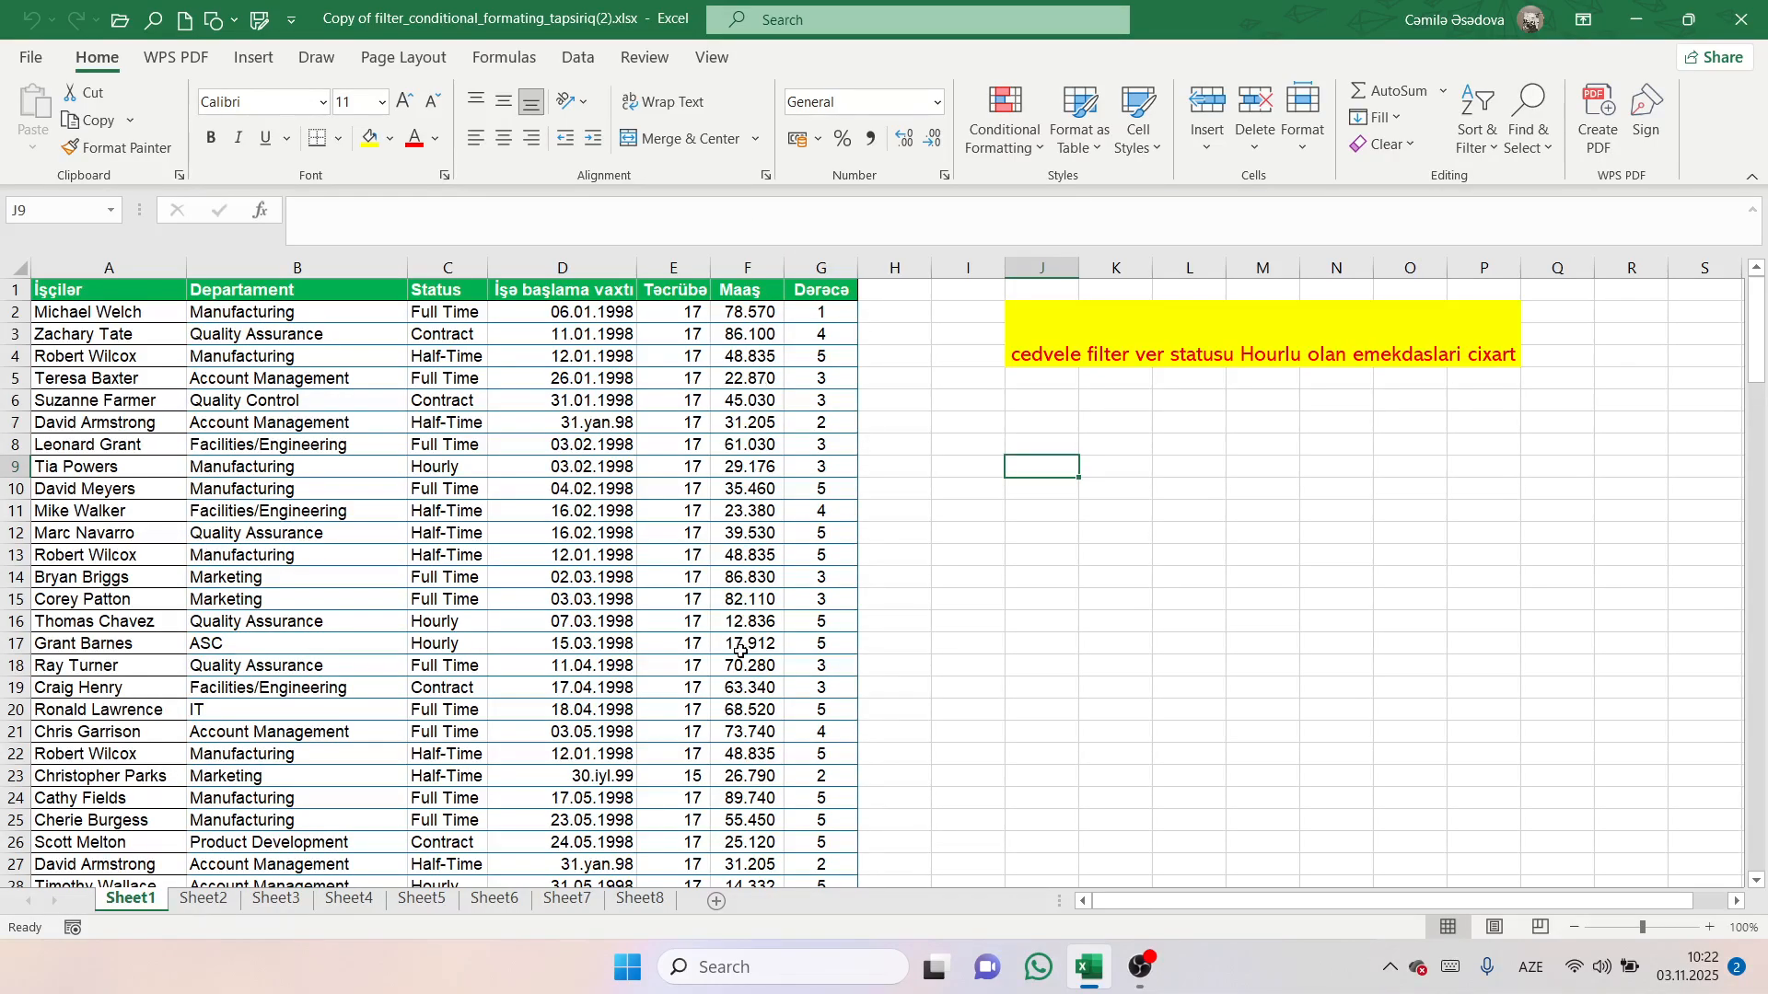
Highlight values greater than 10000 in the entire Maaş column using Light Red Fill with Dark Red Text.
left_click(752, 267)
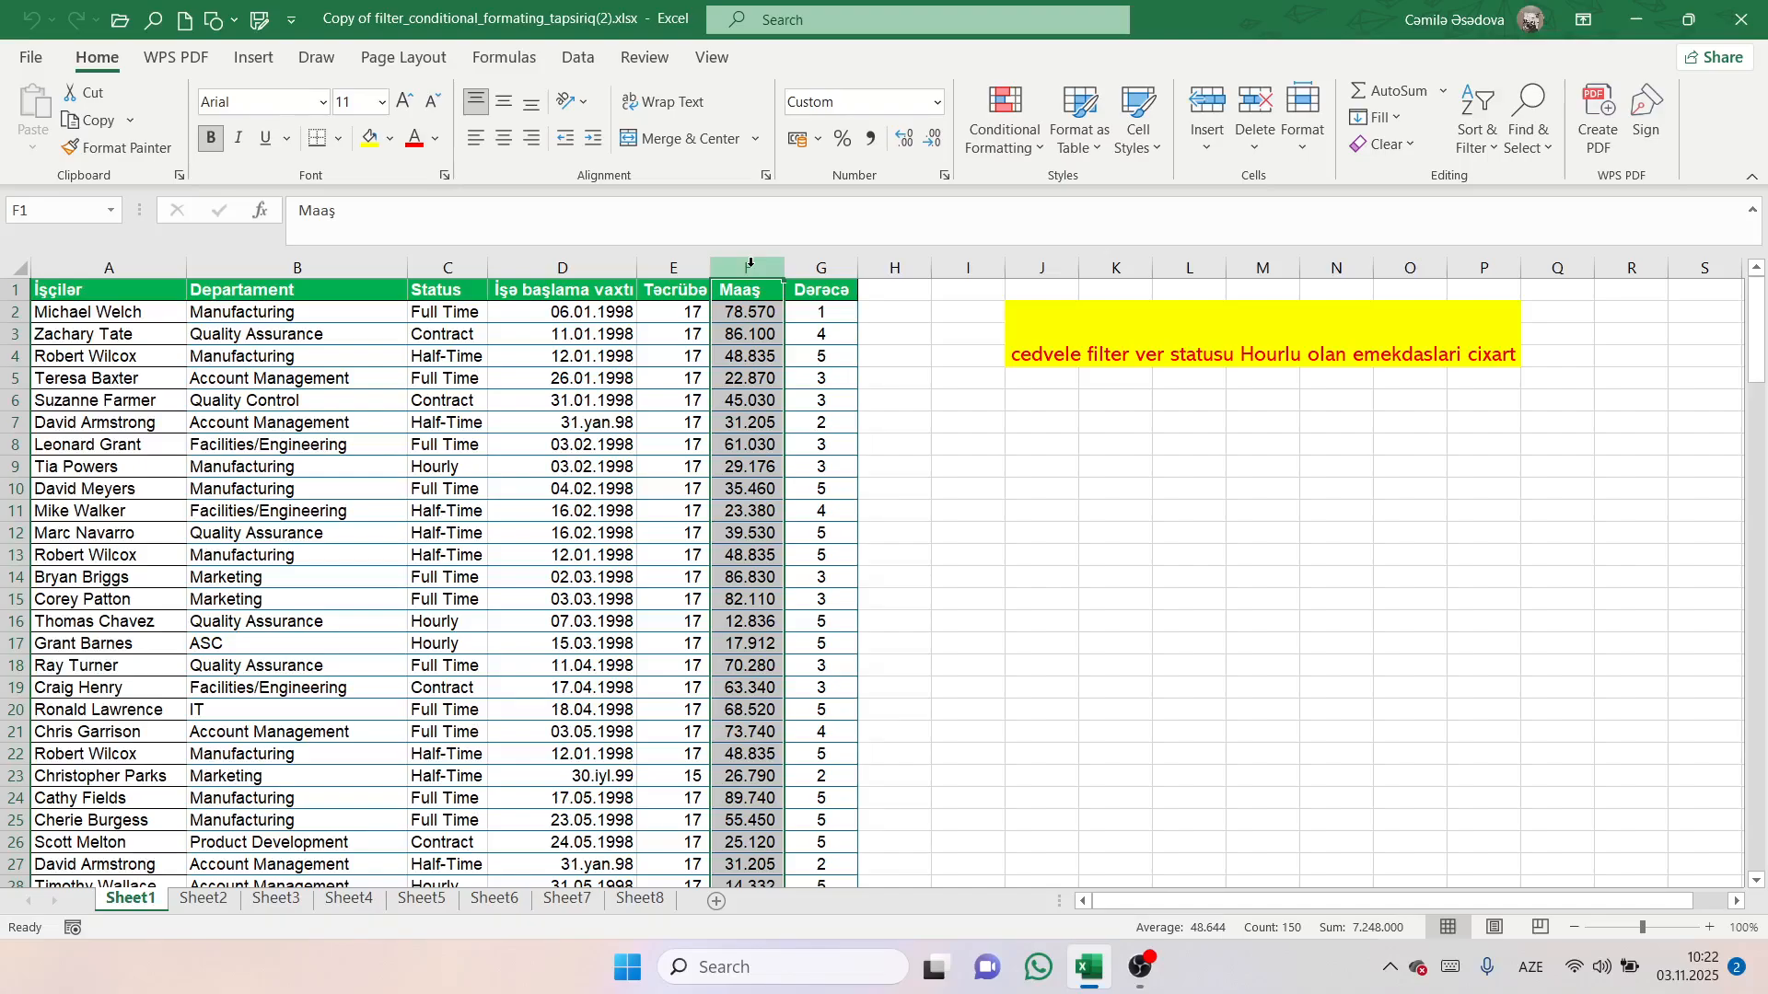
left_click(1018, 103)
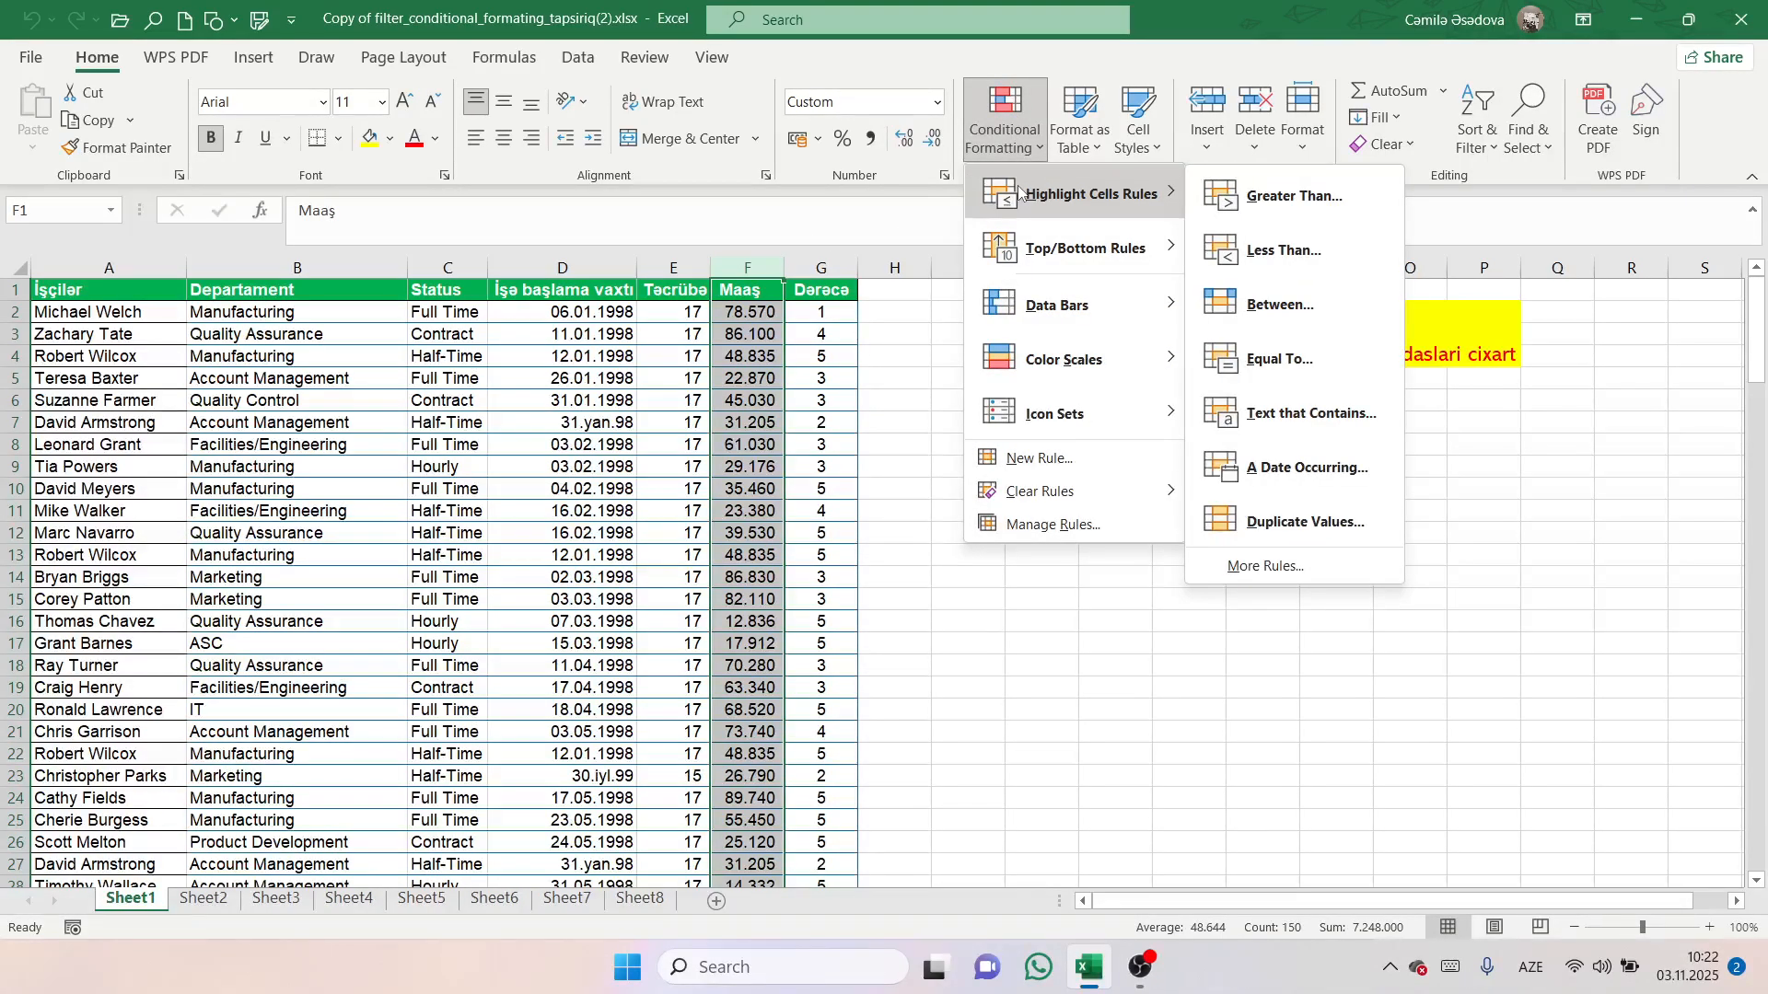
left_click(1311, 193)
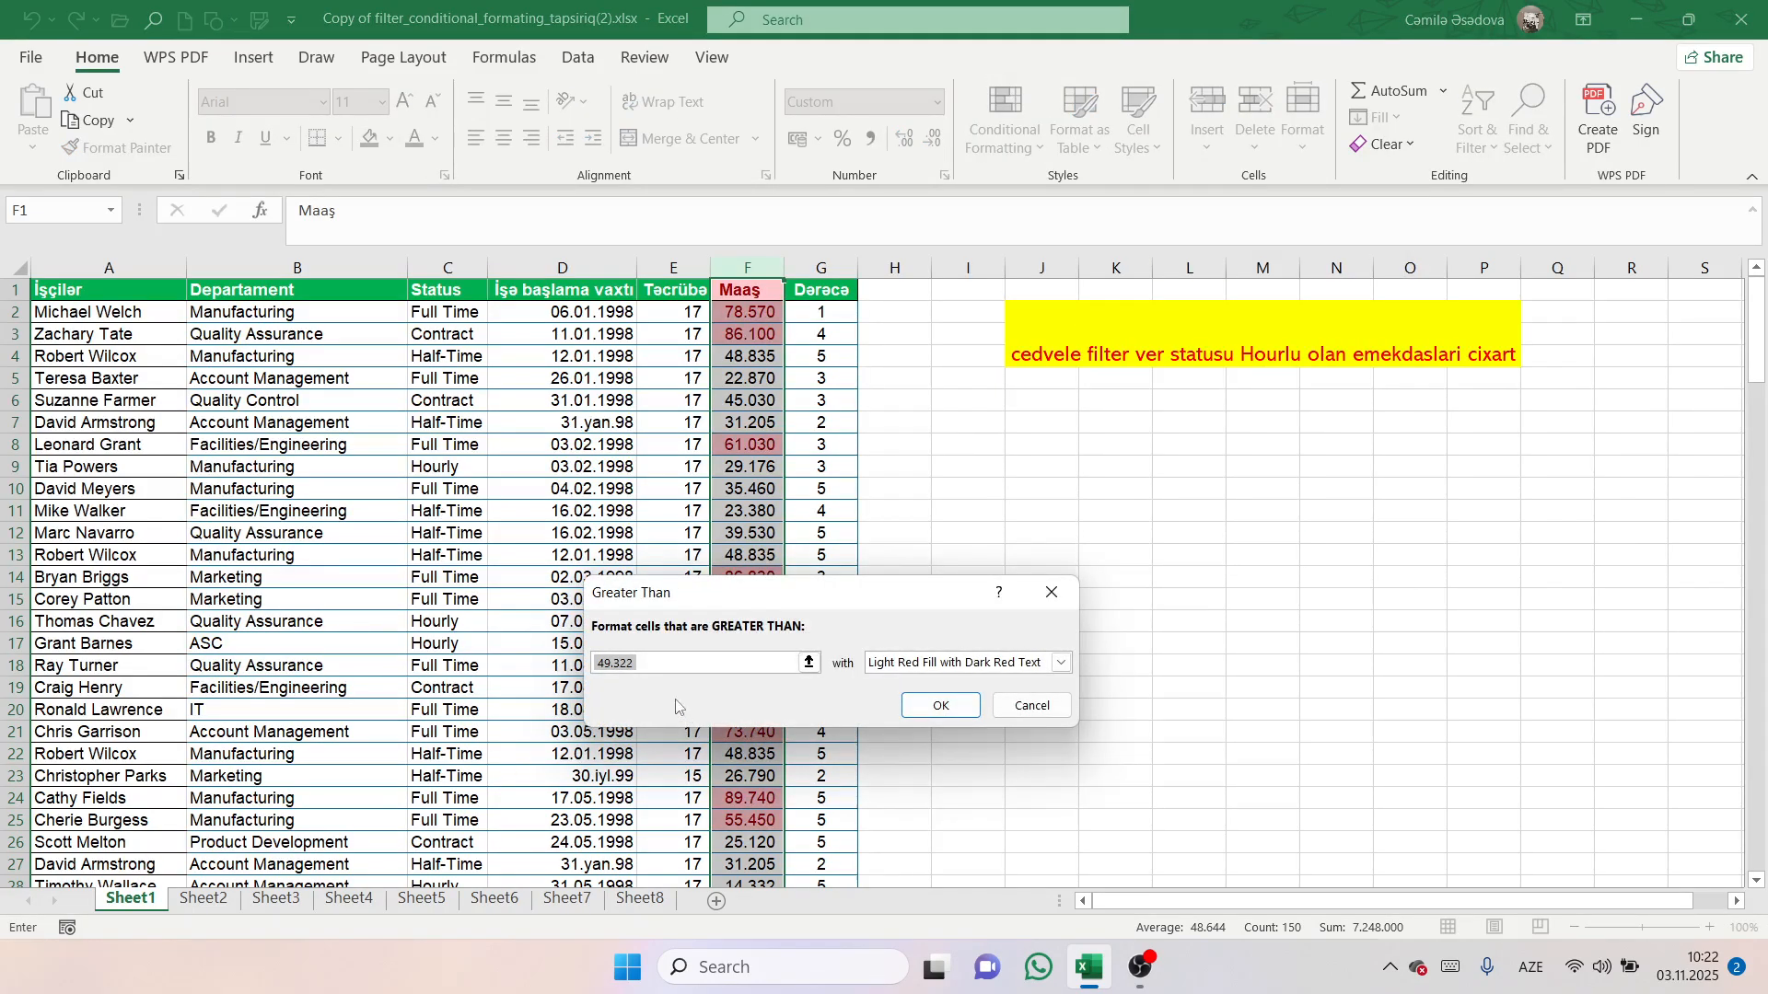
key("BackSpace")
type("1")
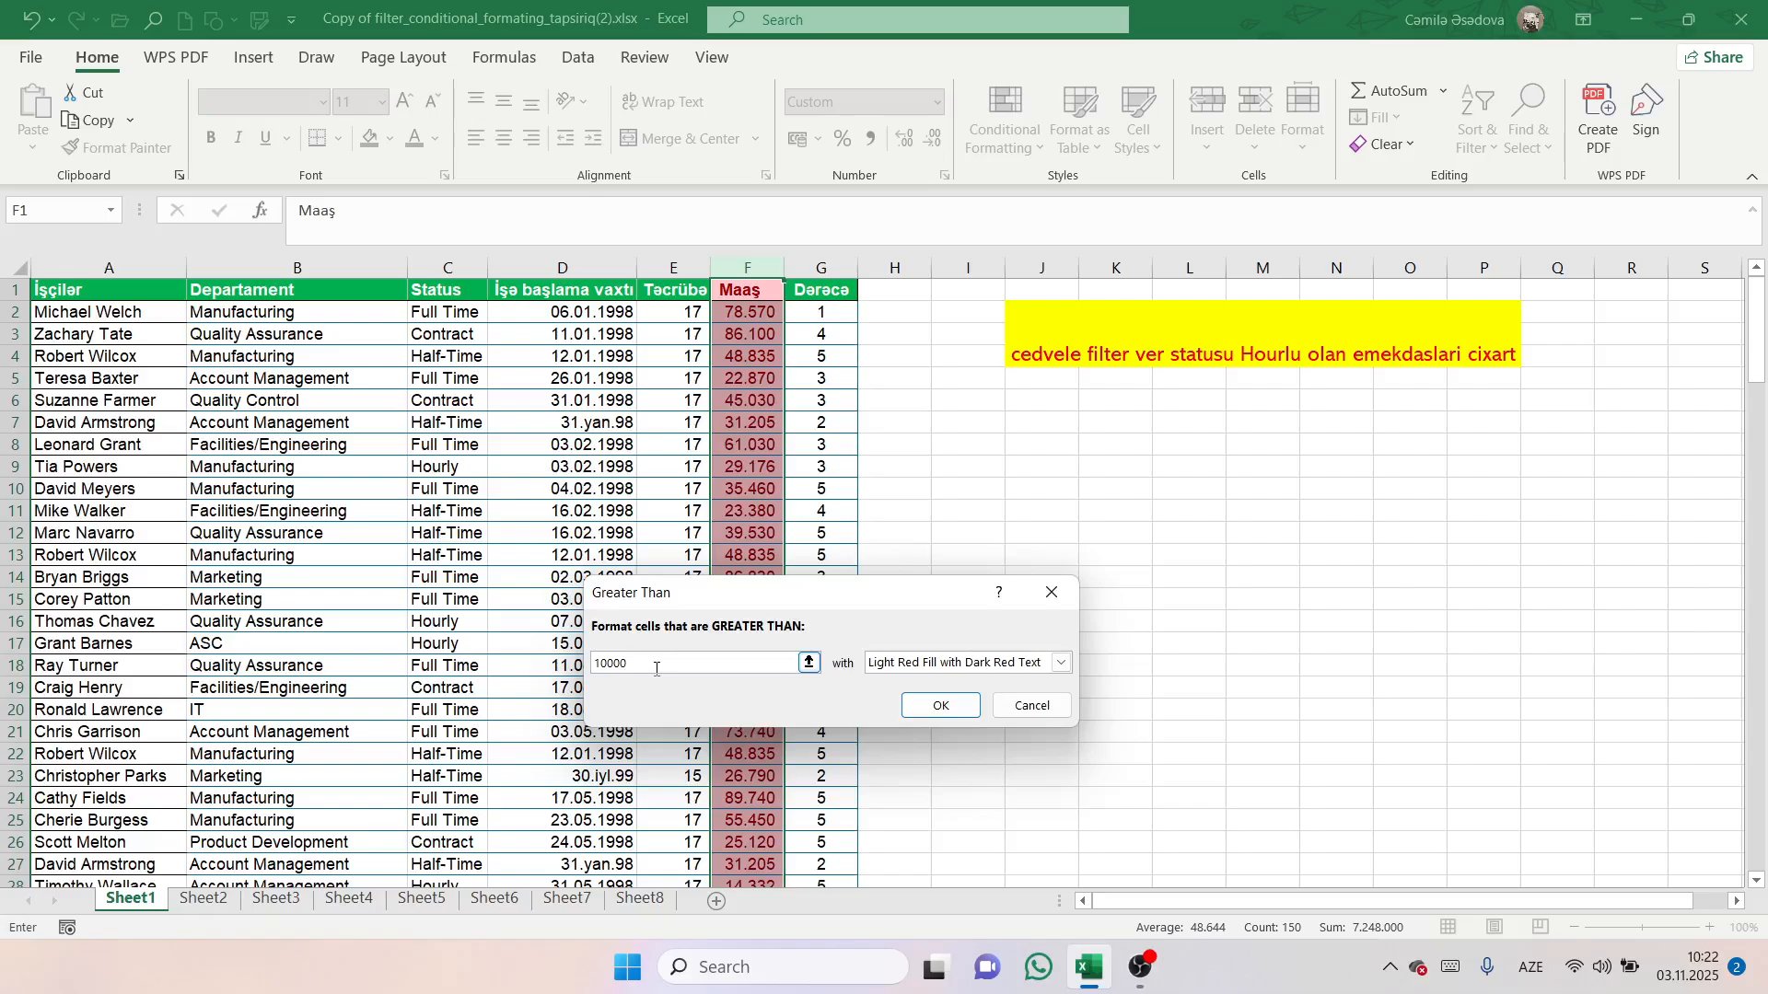
type("0000")
left_click(1004, 663)
left_click(958, 681)
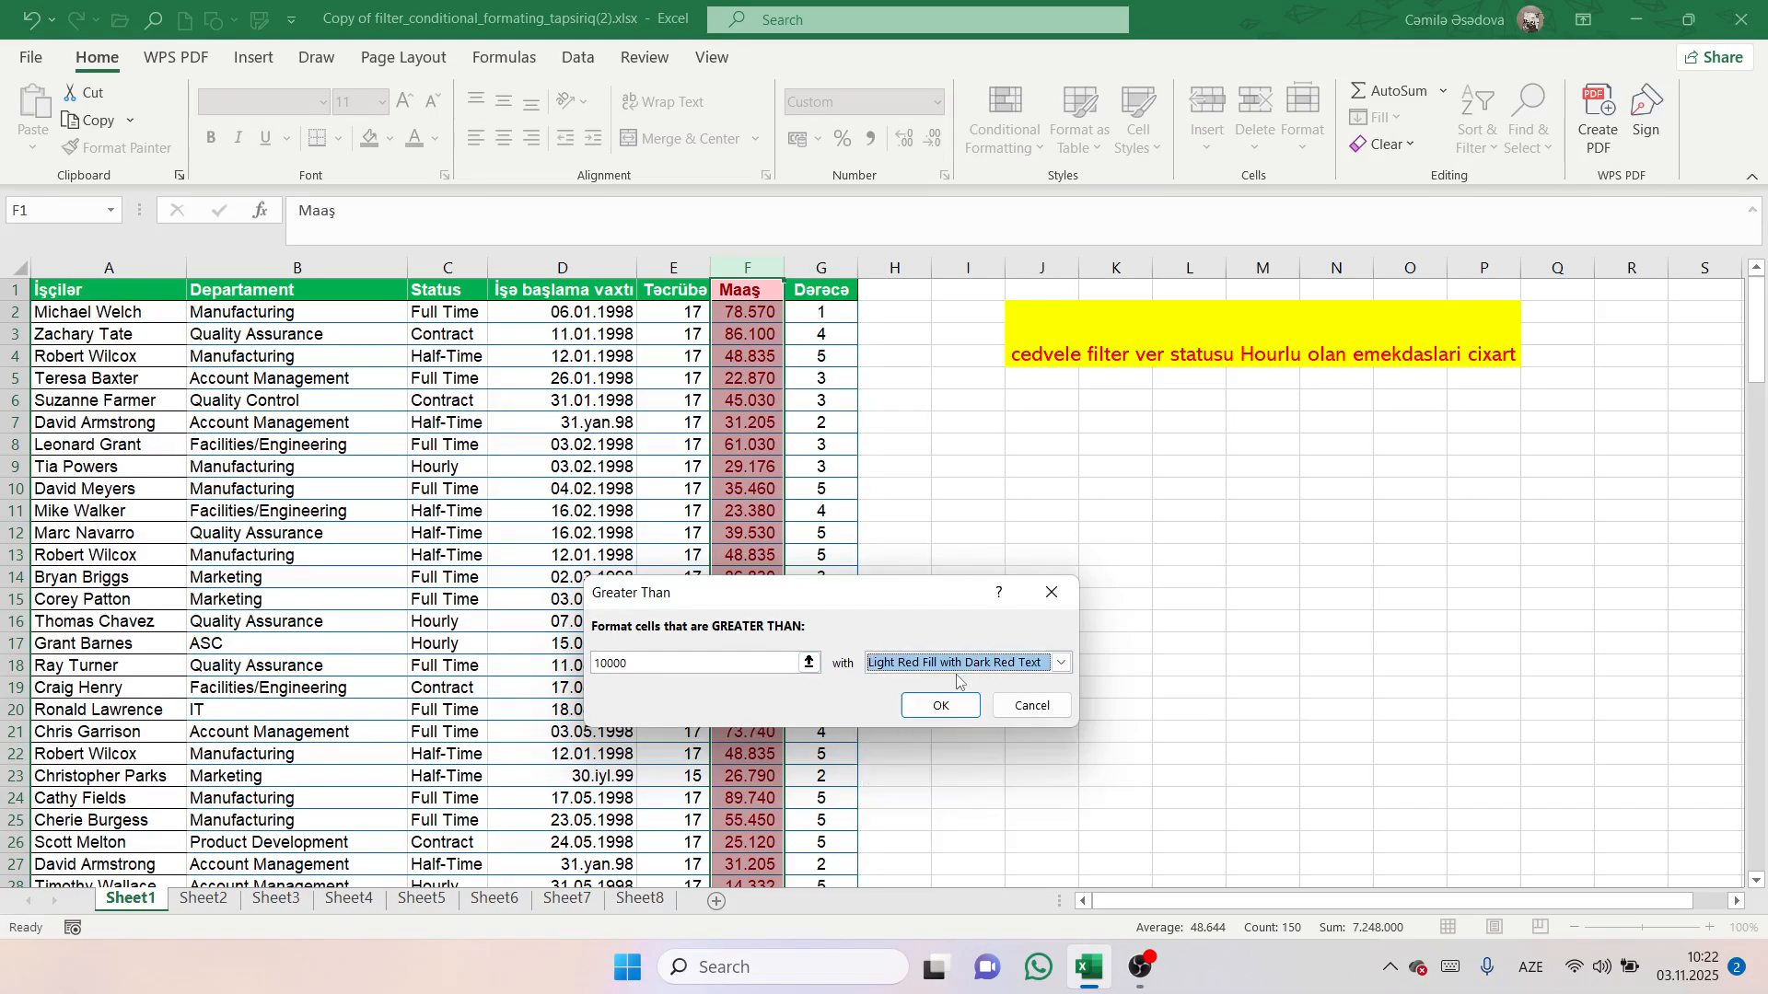
left_click(940, 706)
left_click(747, 557)
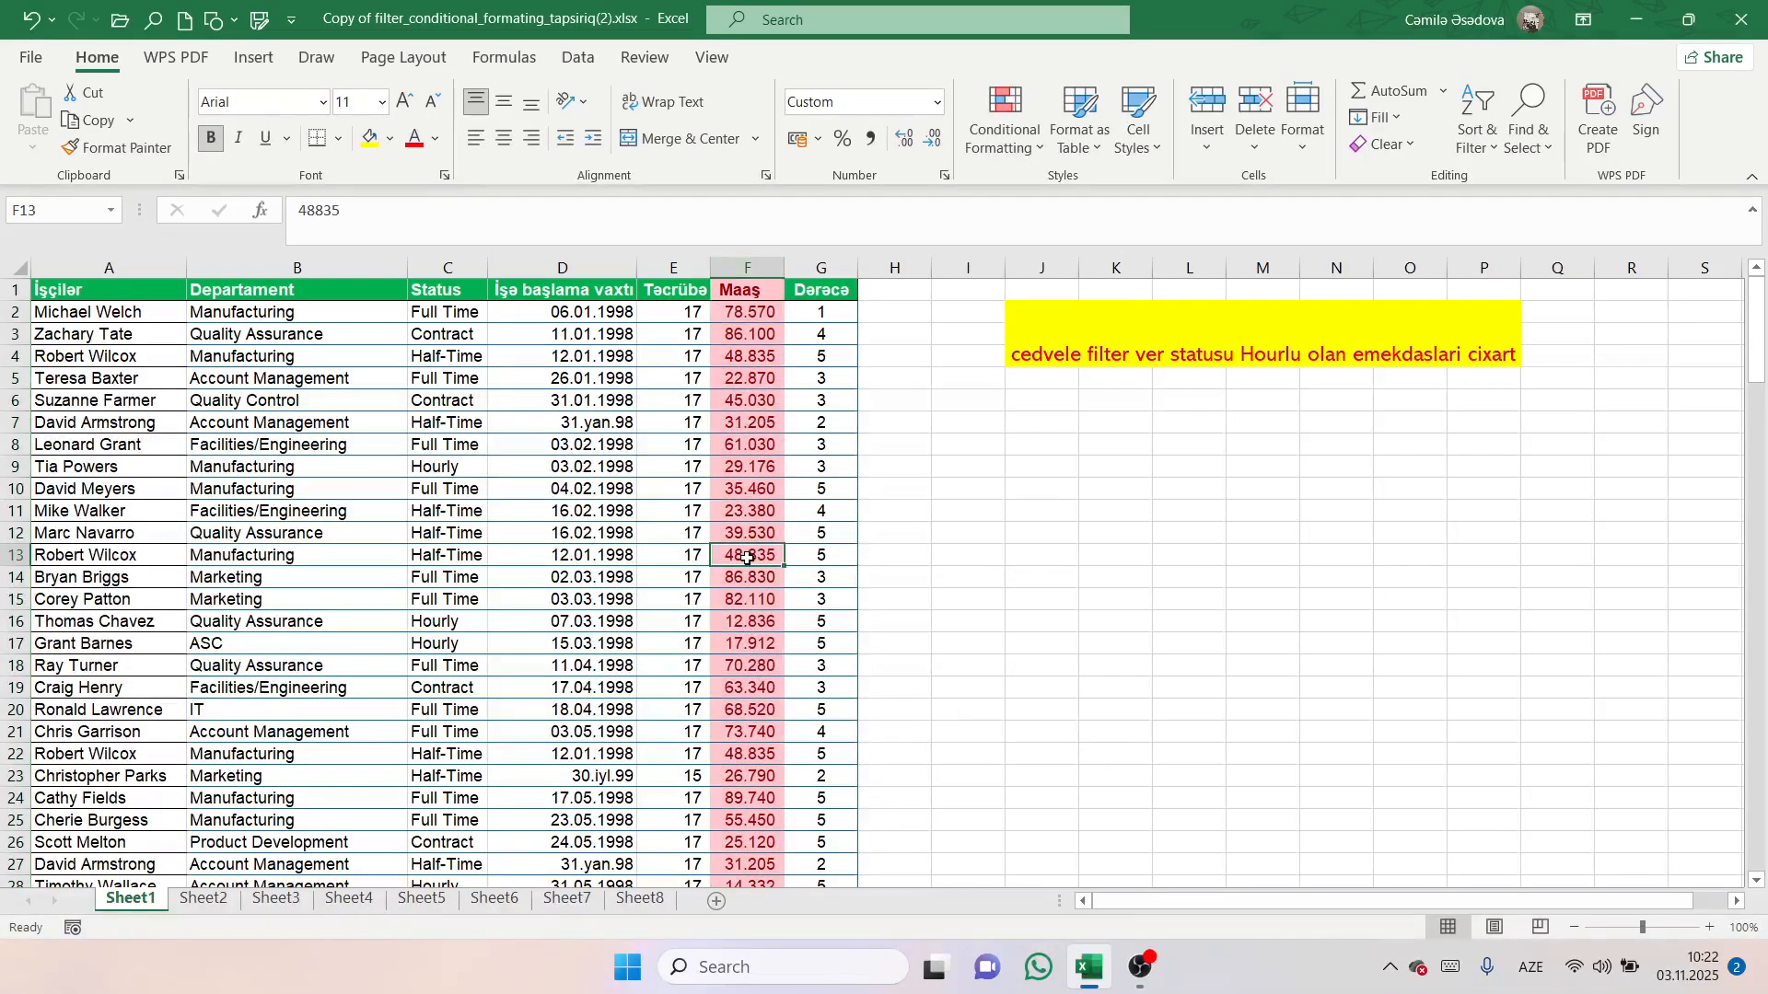
Look through the Maaş column down the sheet to check which salaries the greater-than rule highlights.
scroll(747, 557, "down", 9)
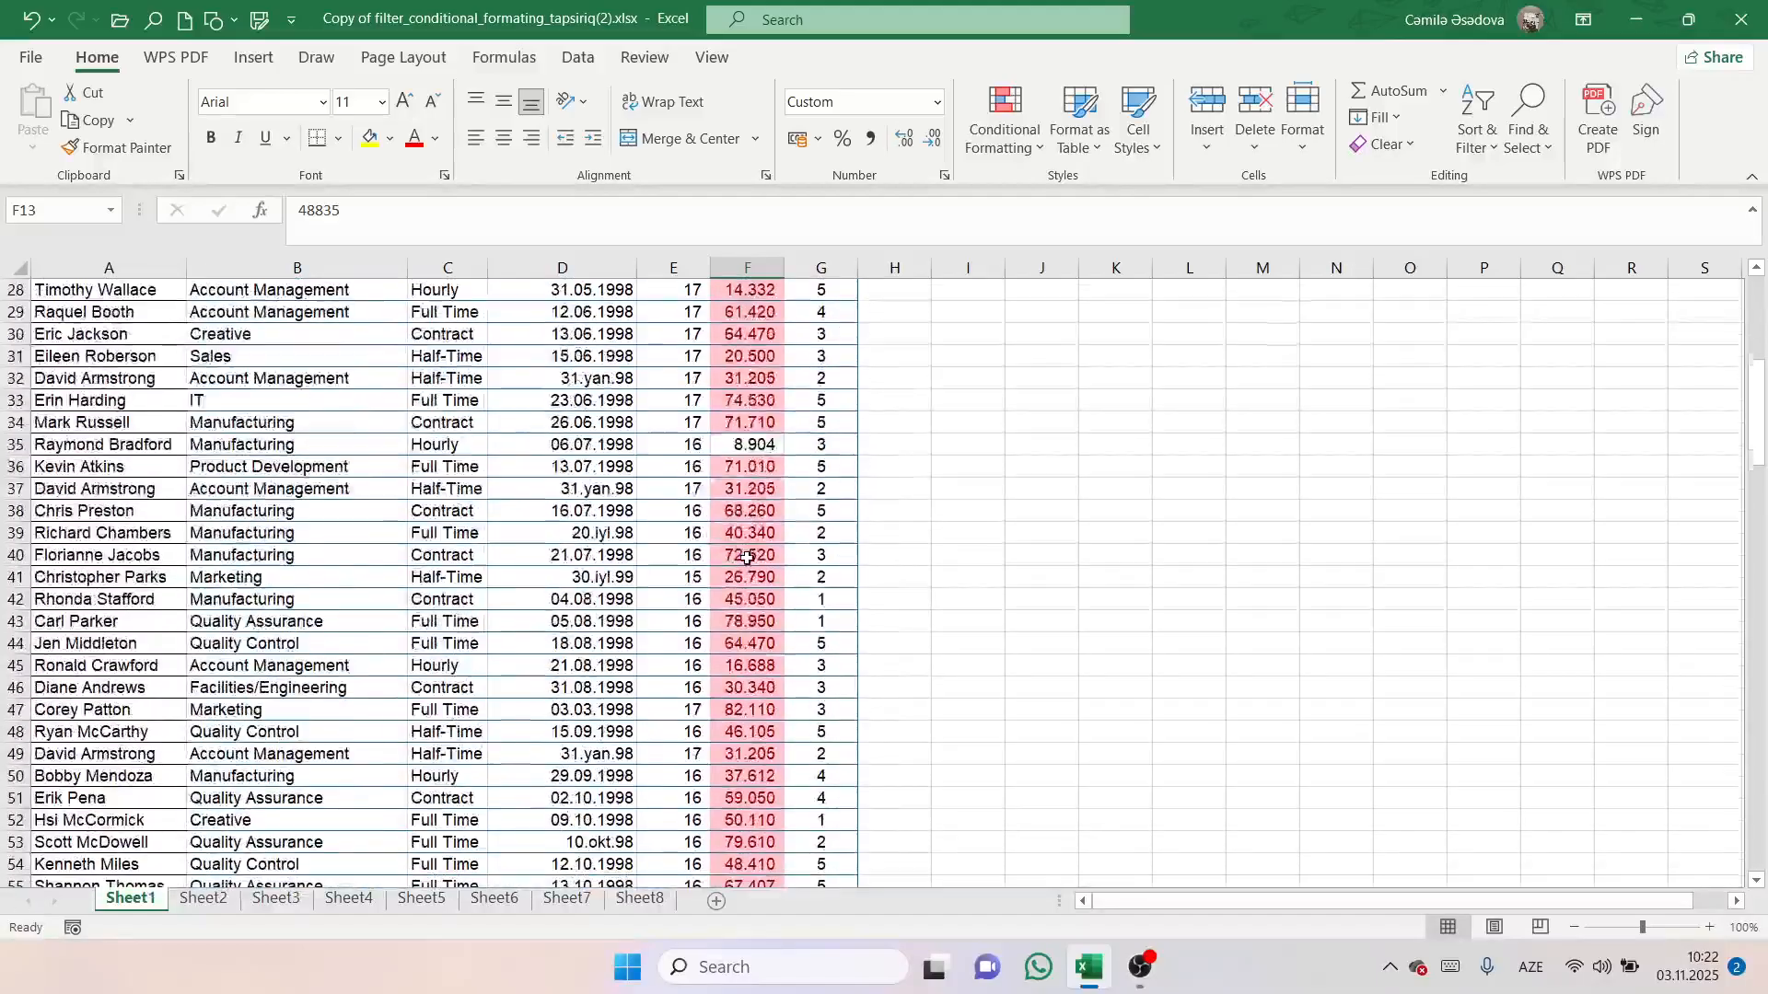
scroll(747, 557, "down", 19)
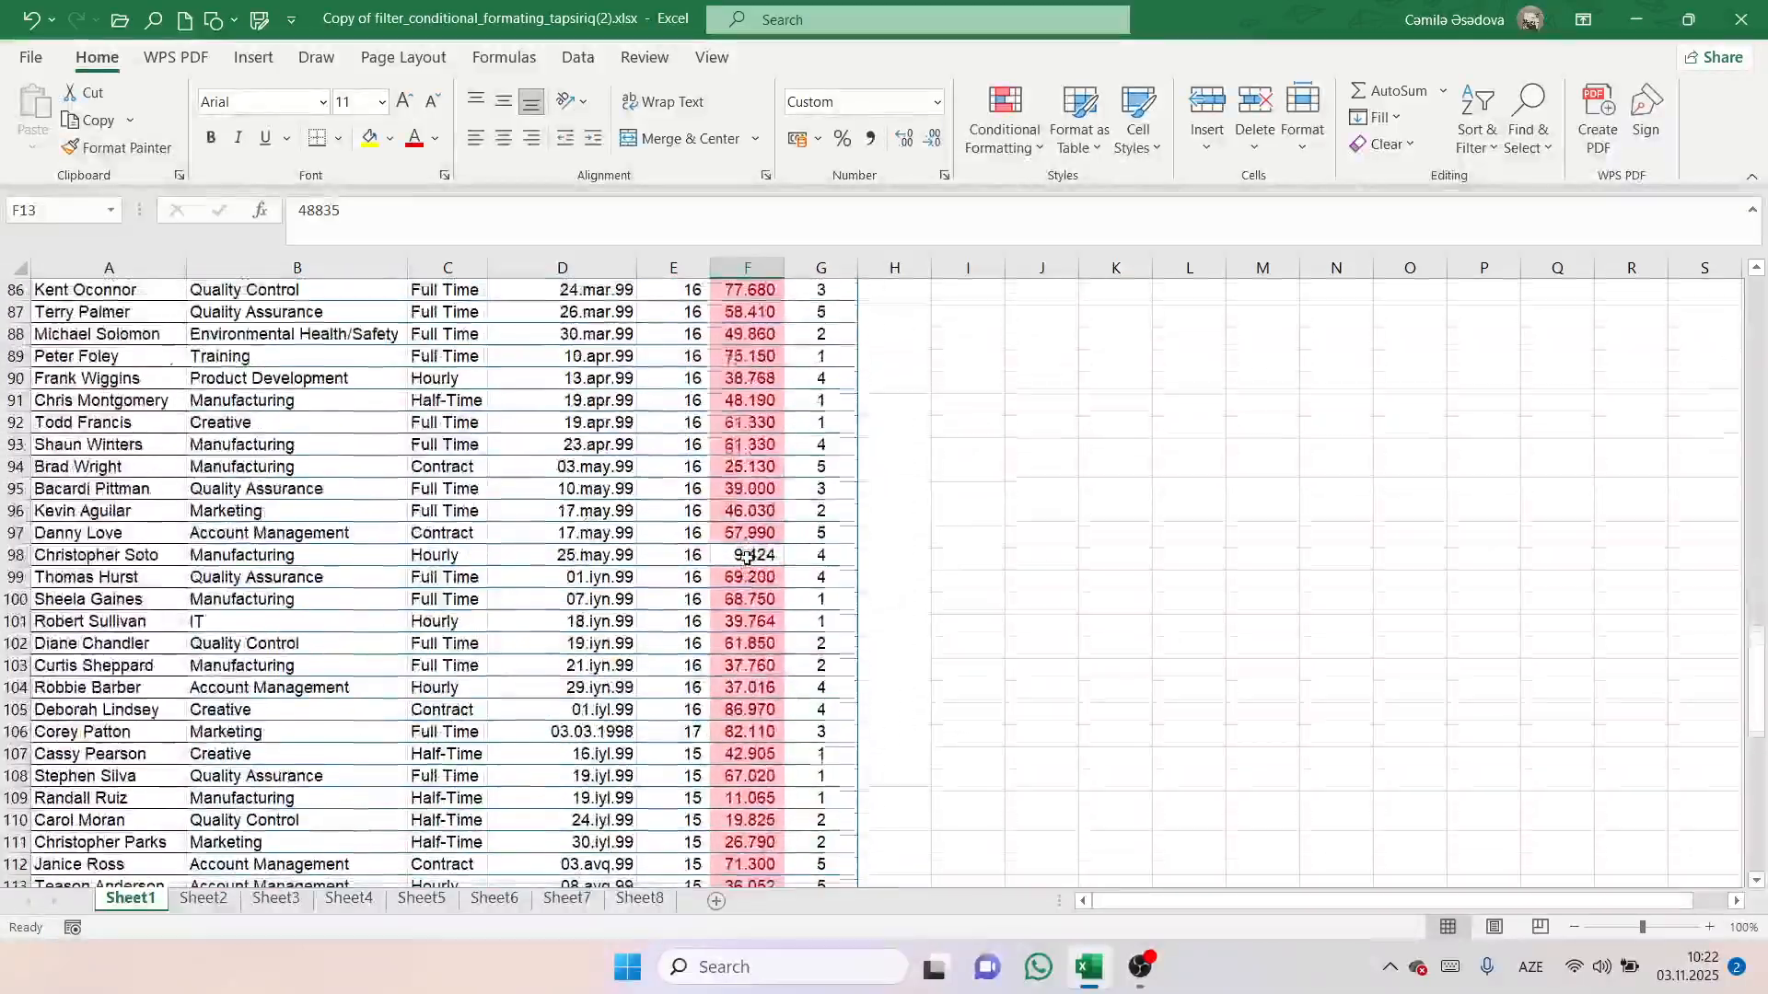
scroll(747, 557, "up", 19)
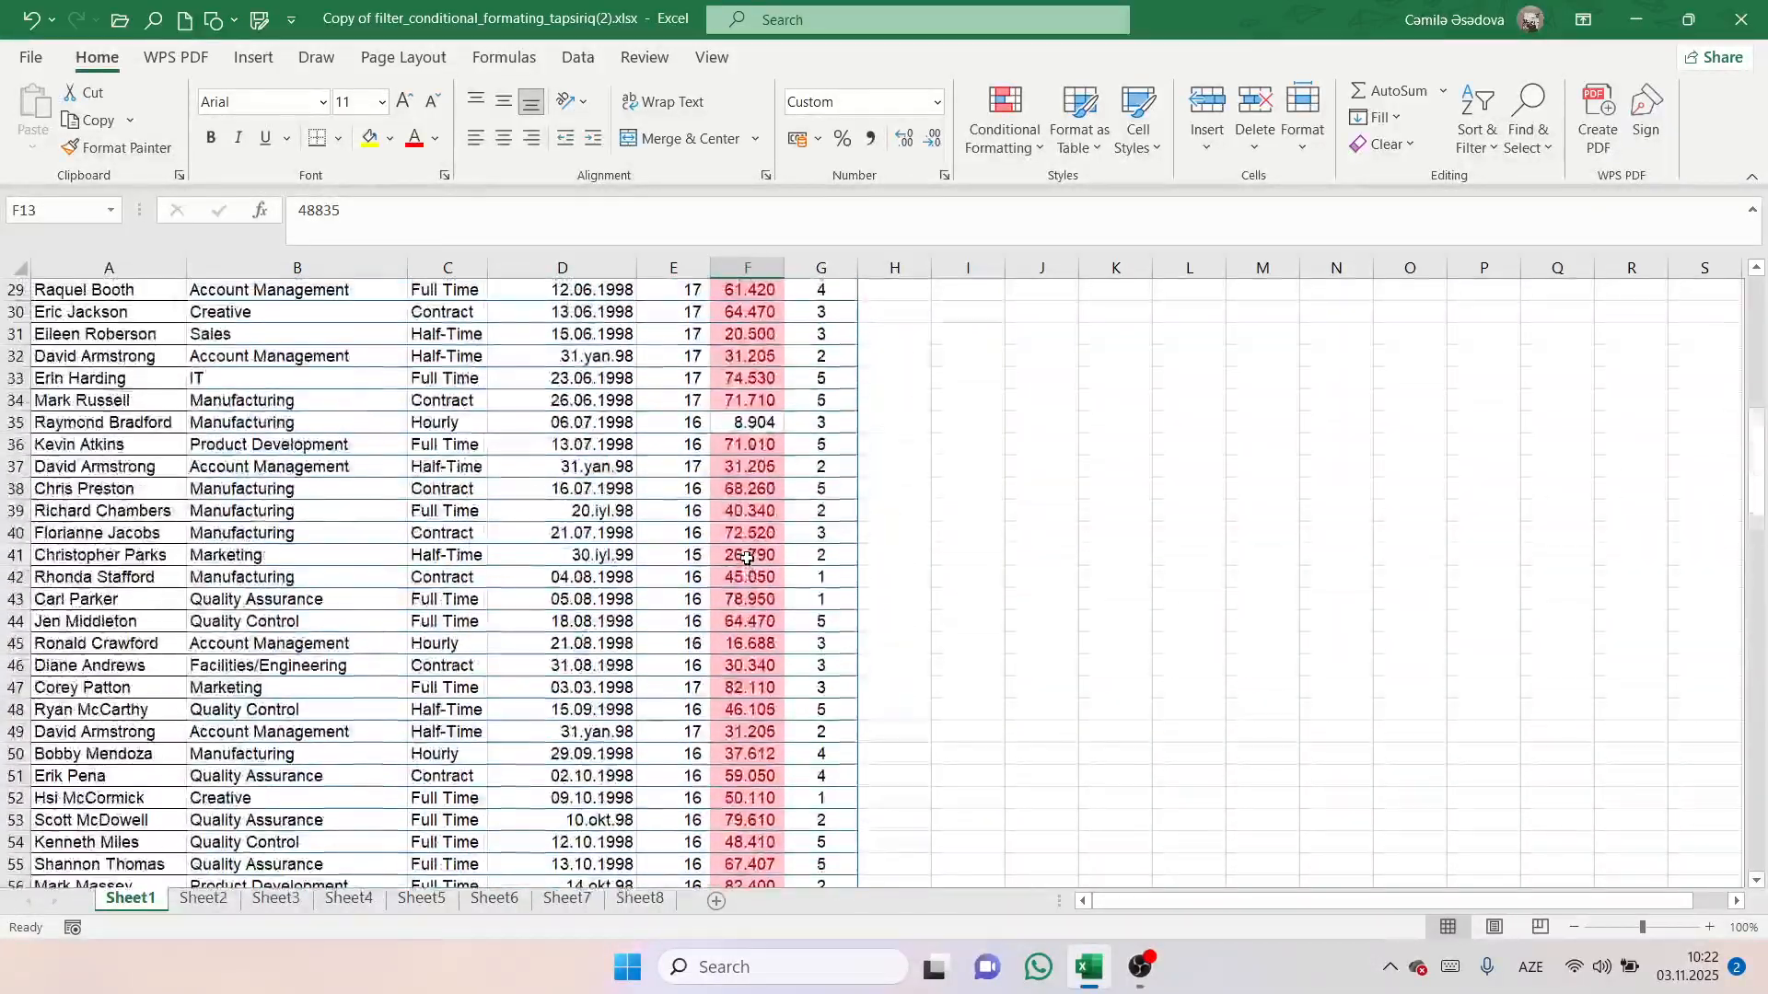
scroll(714, 565, "down", 10)
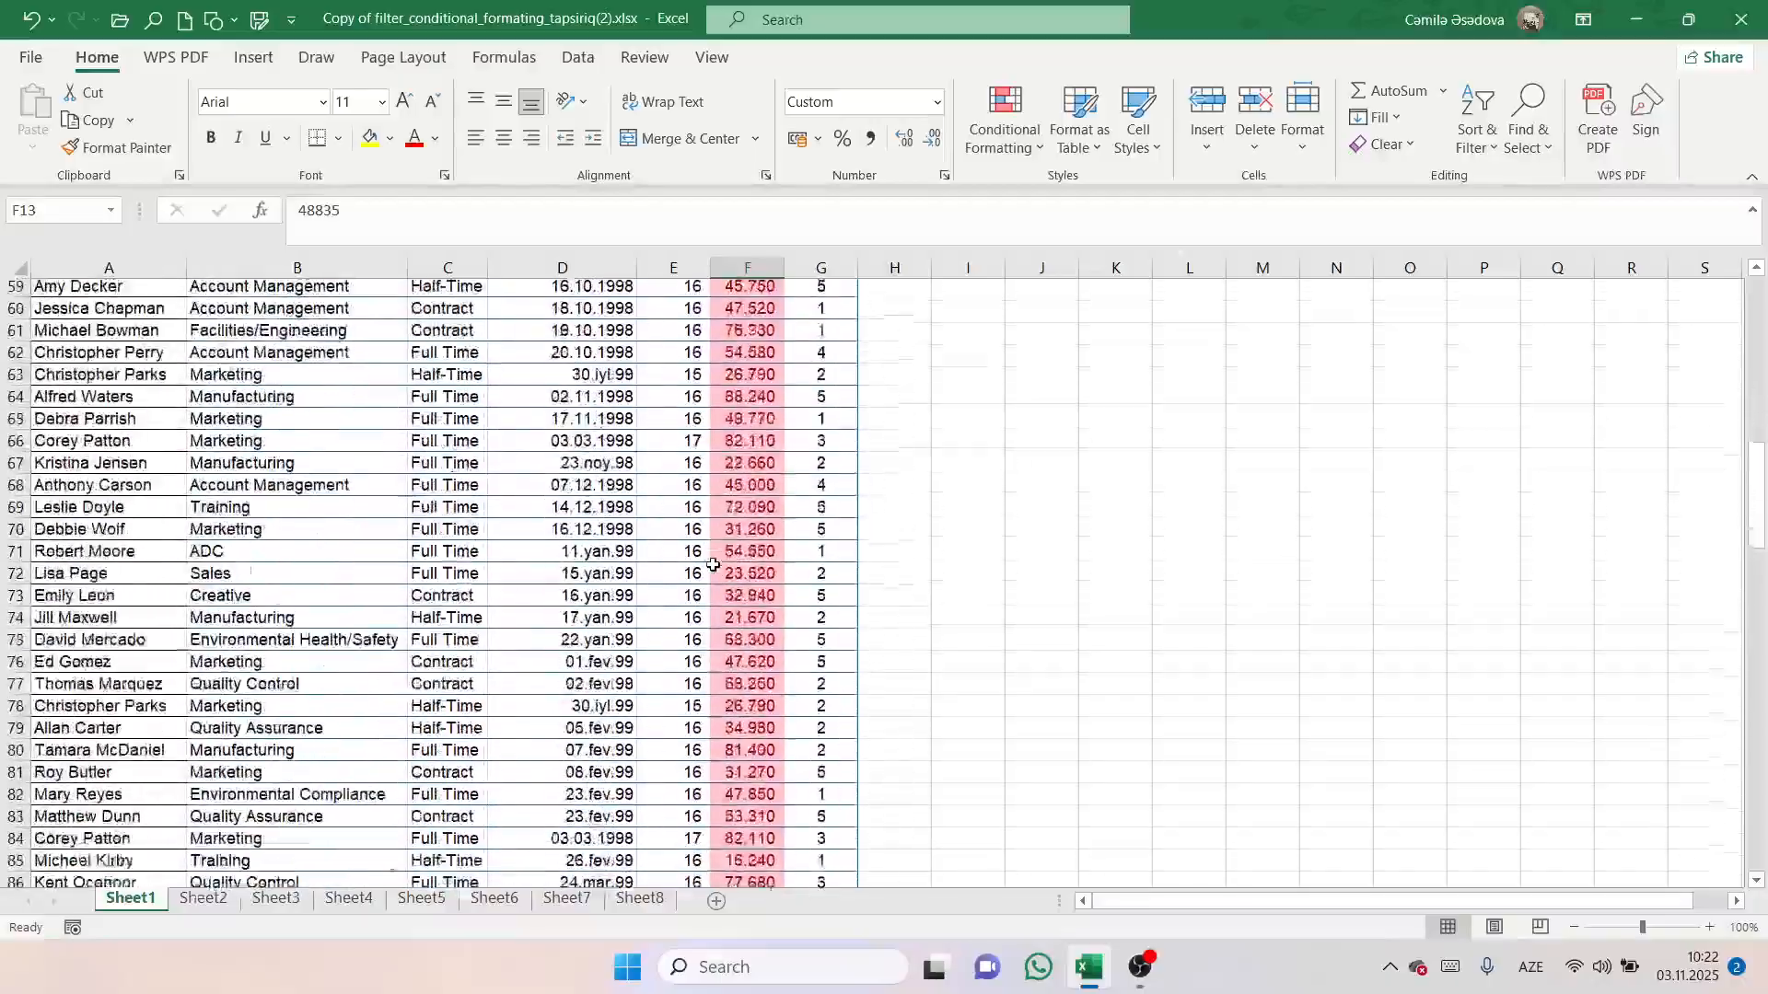
scroll(714, 564, "down", 12)
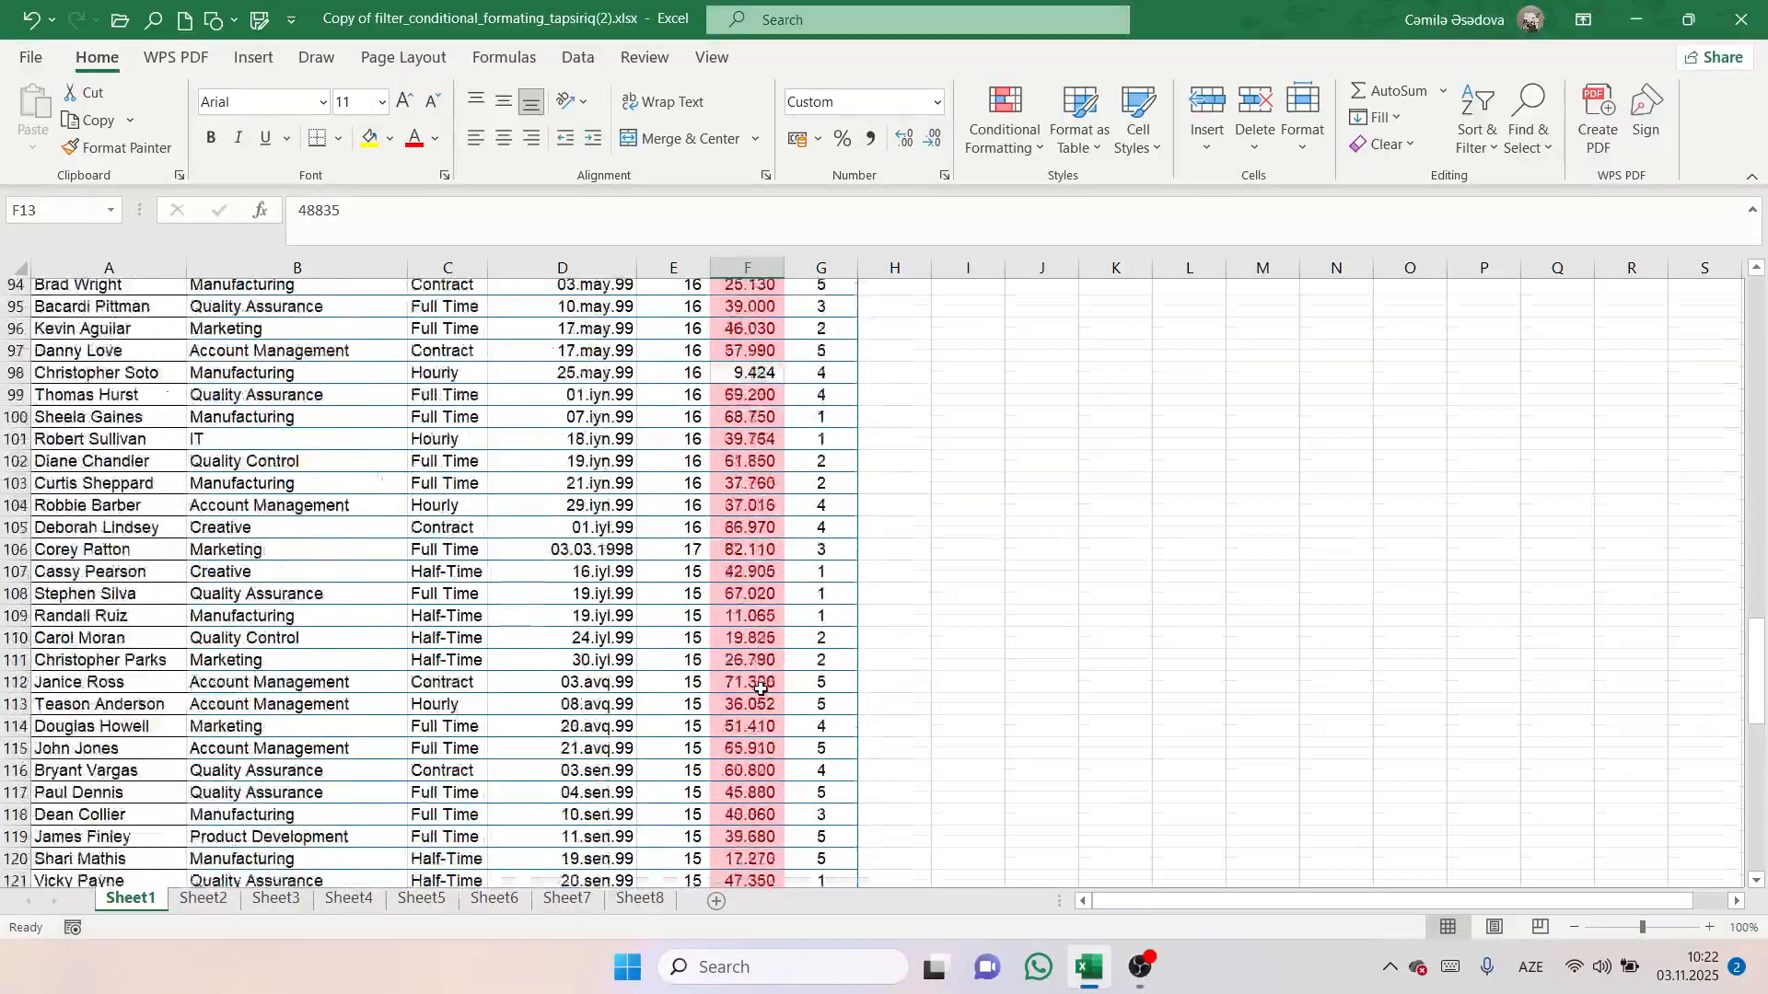
scroll(760, 688, "down", 3)
scroll(761, 688, "up", 20)
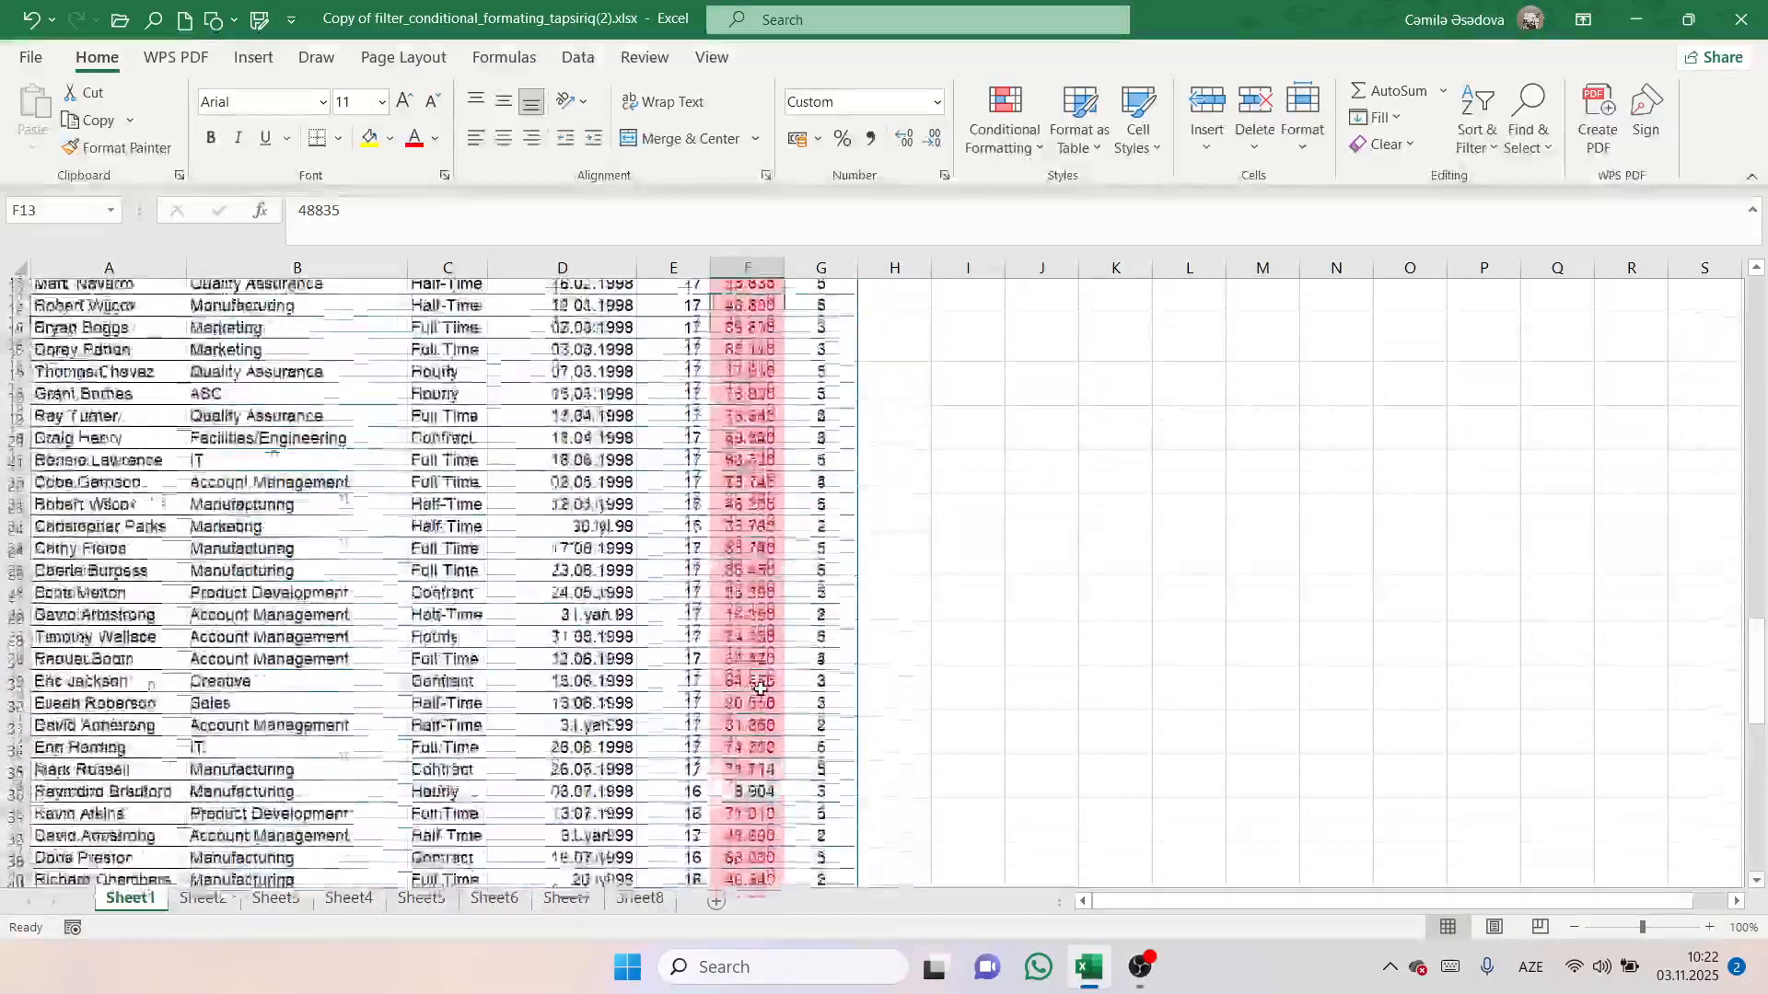
scroll(760, 689, "up", 4)
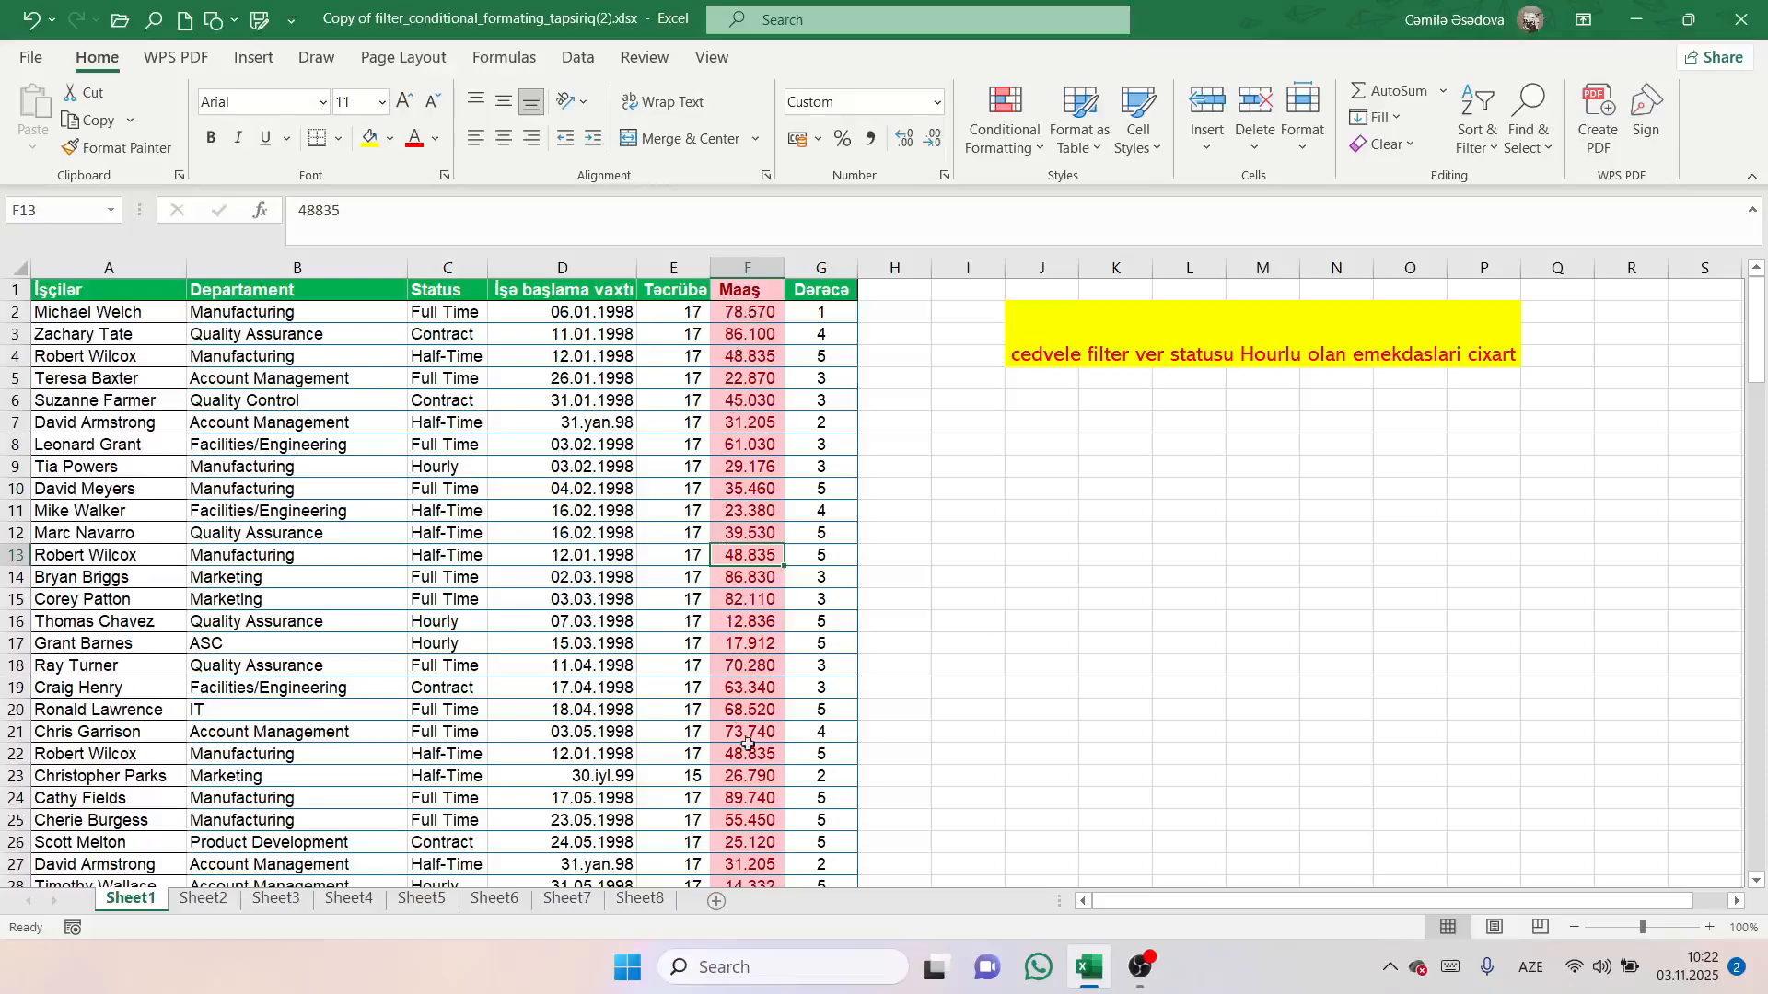
left_click(1009, 136)
mouse_move(1050, 218)
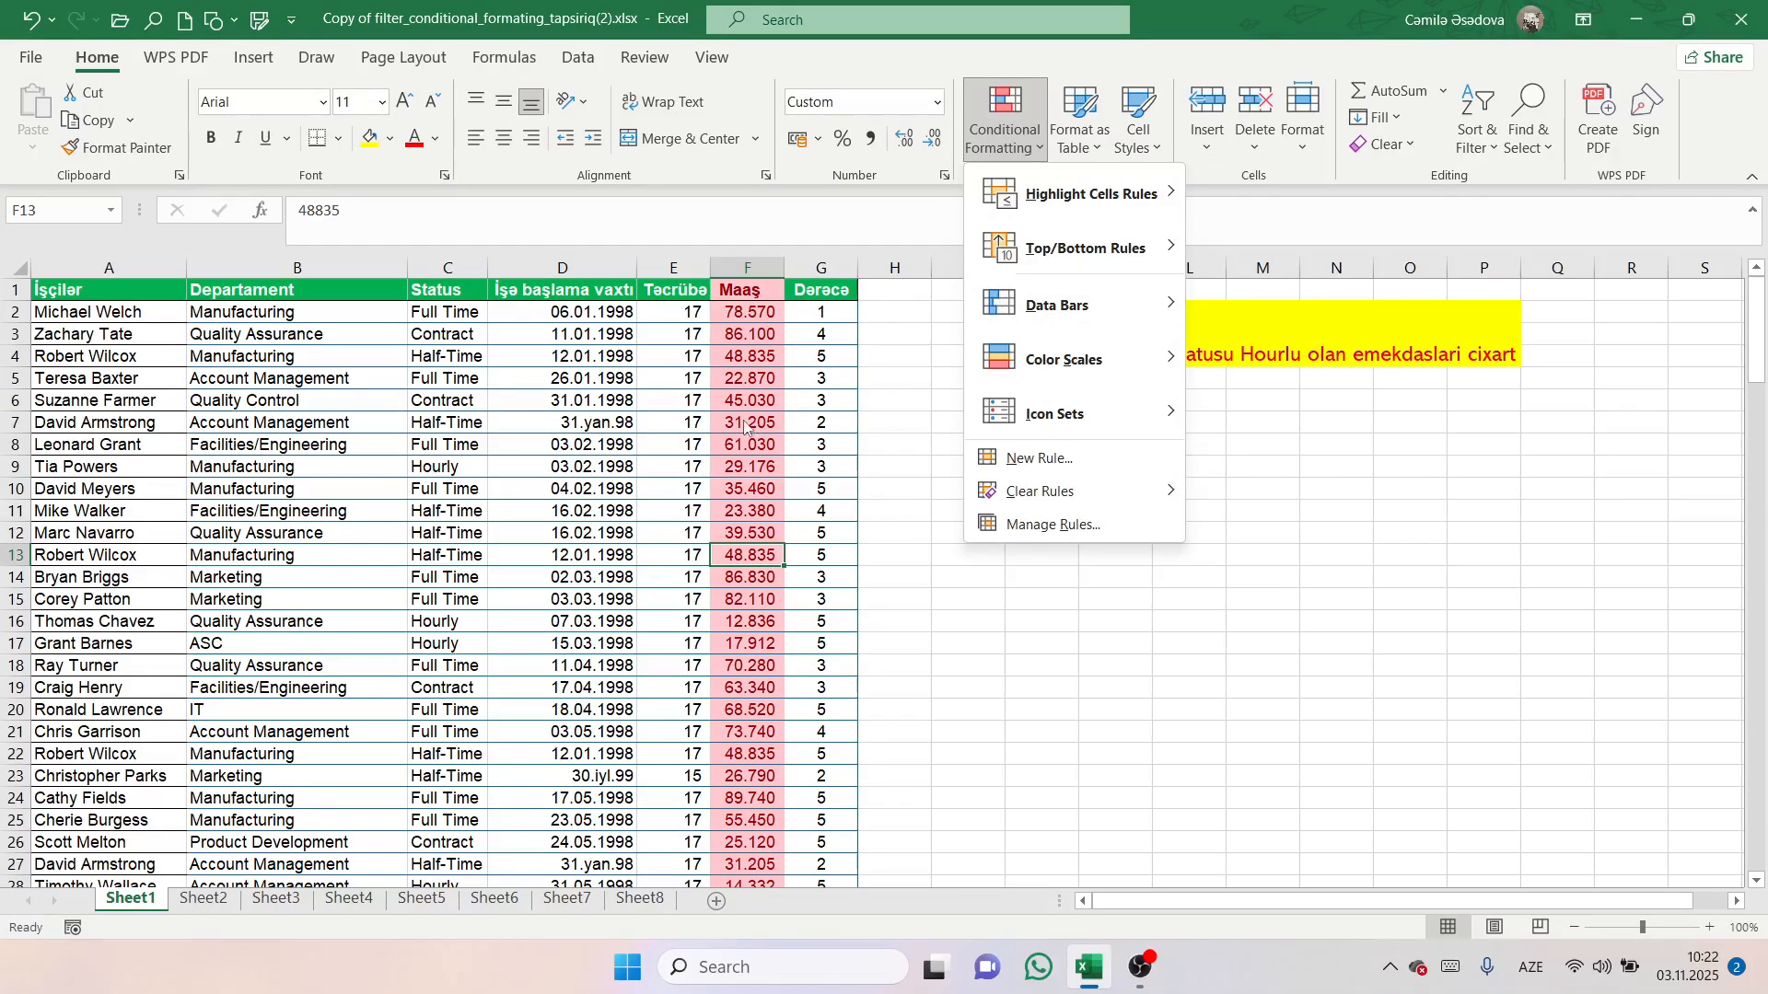
left_click(747, 336)
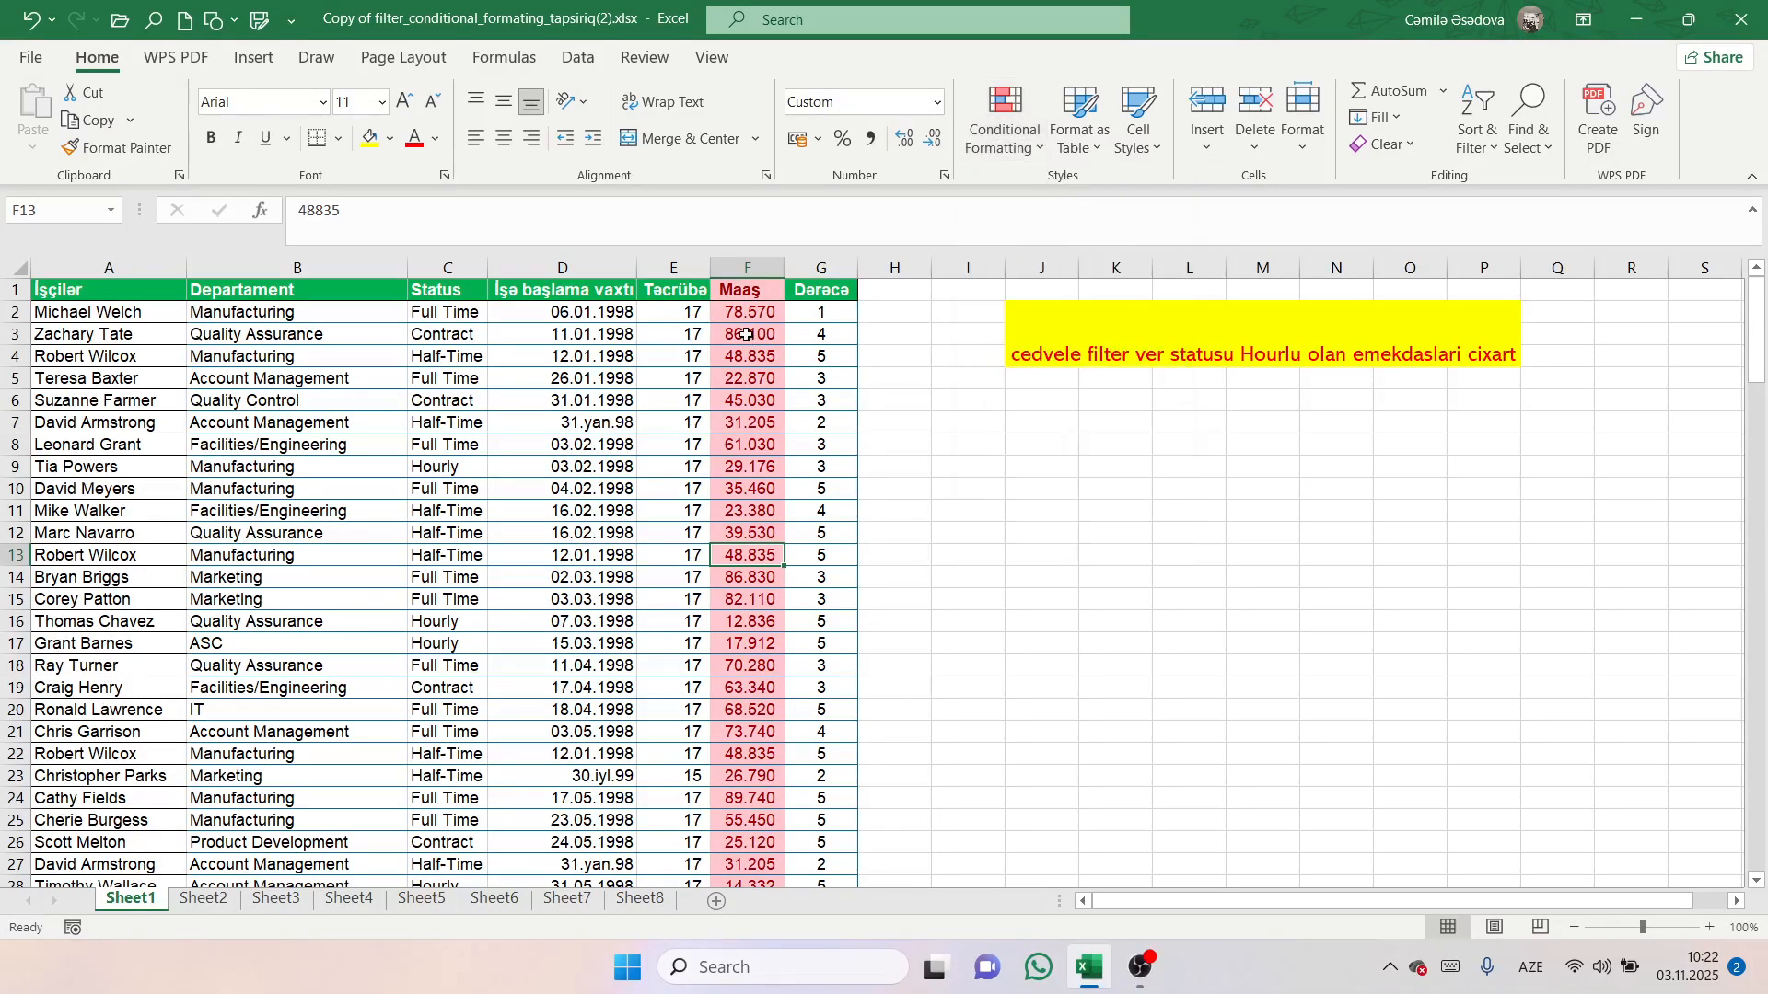
Highlight values less than 10000 in the entire Maaş column using Green Fill with Dark Green Text.
left_click(763, 260)
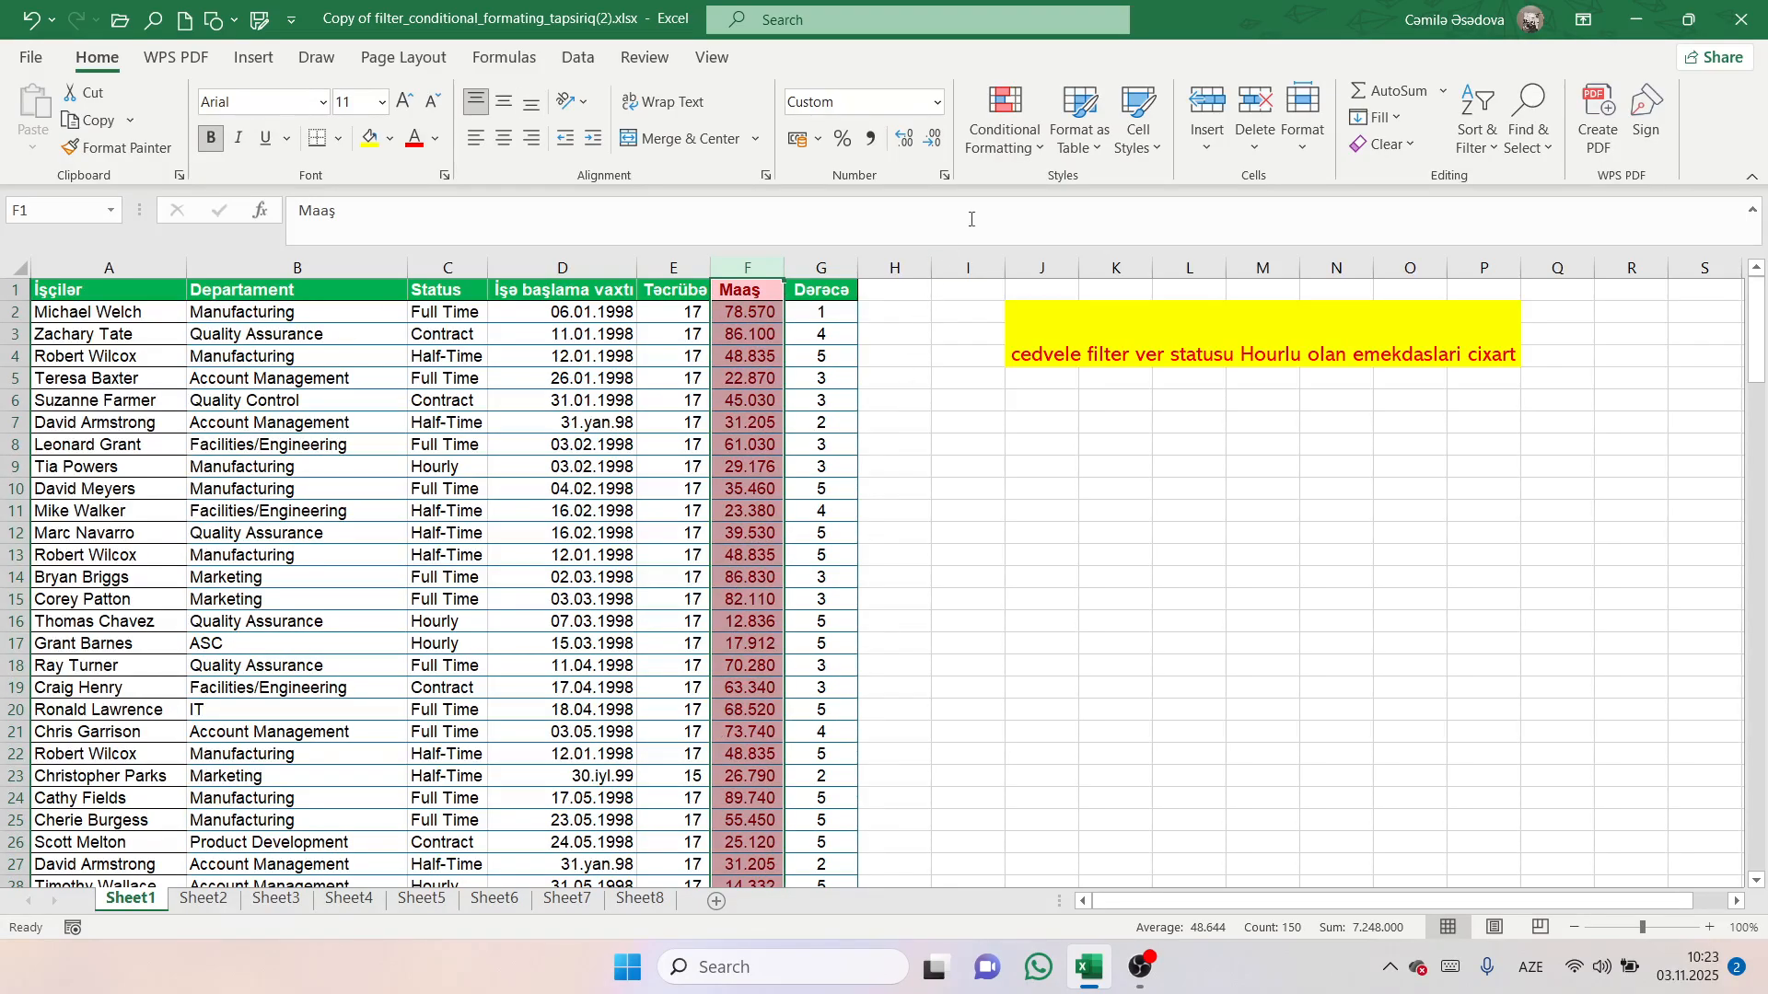
left_click(1008, 140)
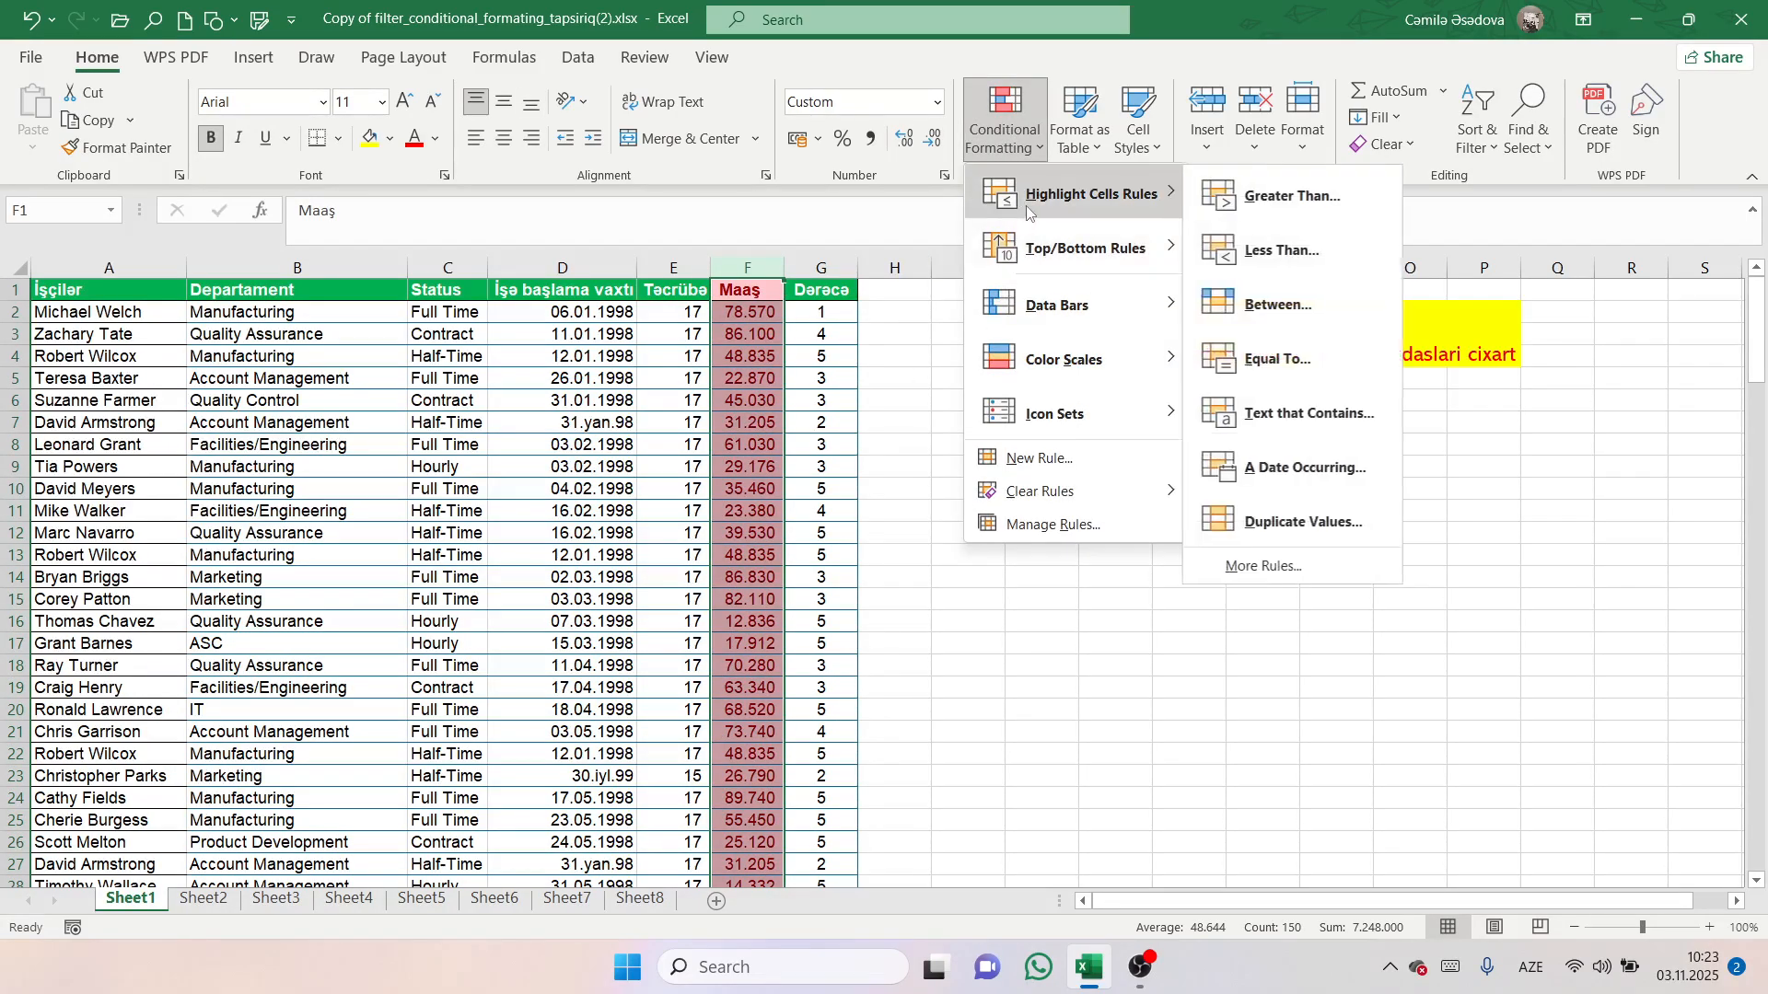
left_click(1284, 250)
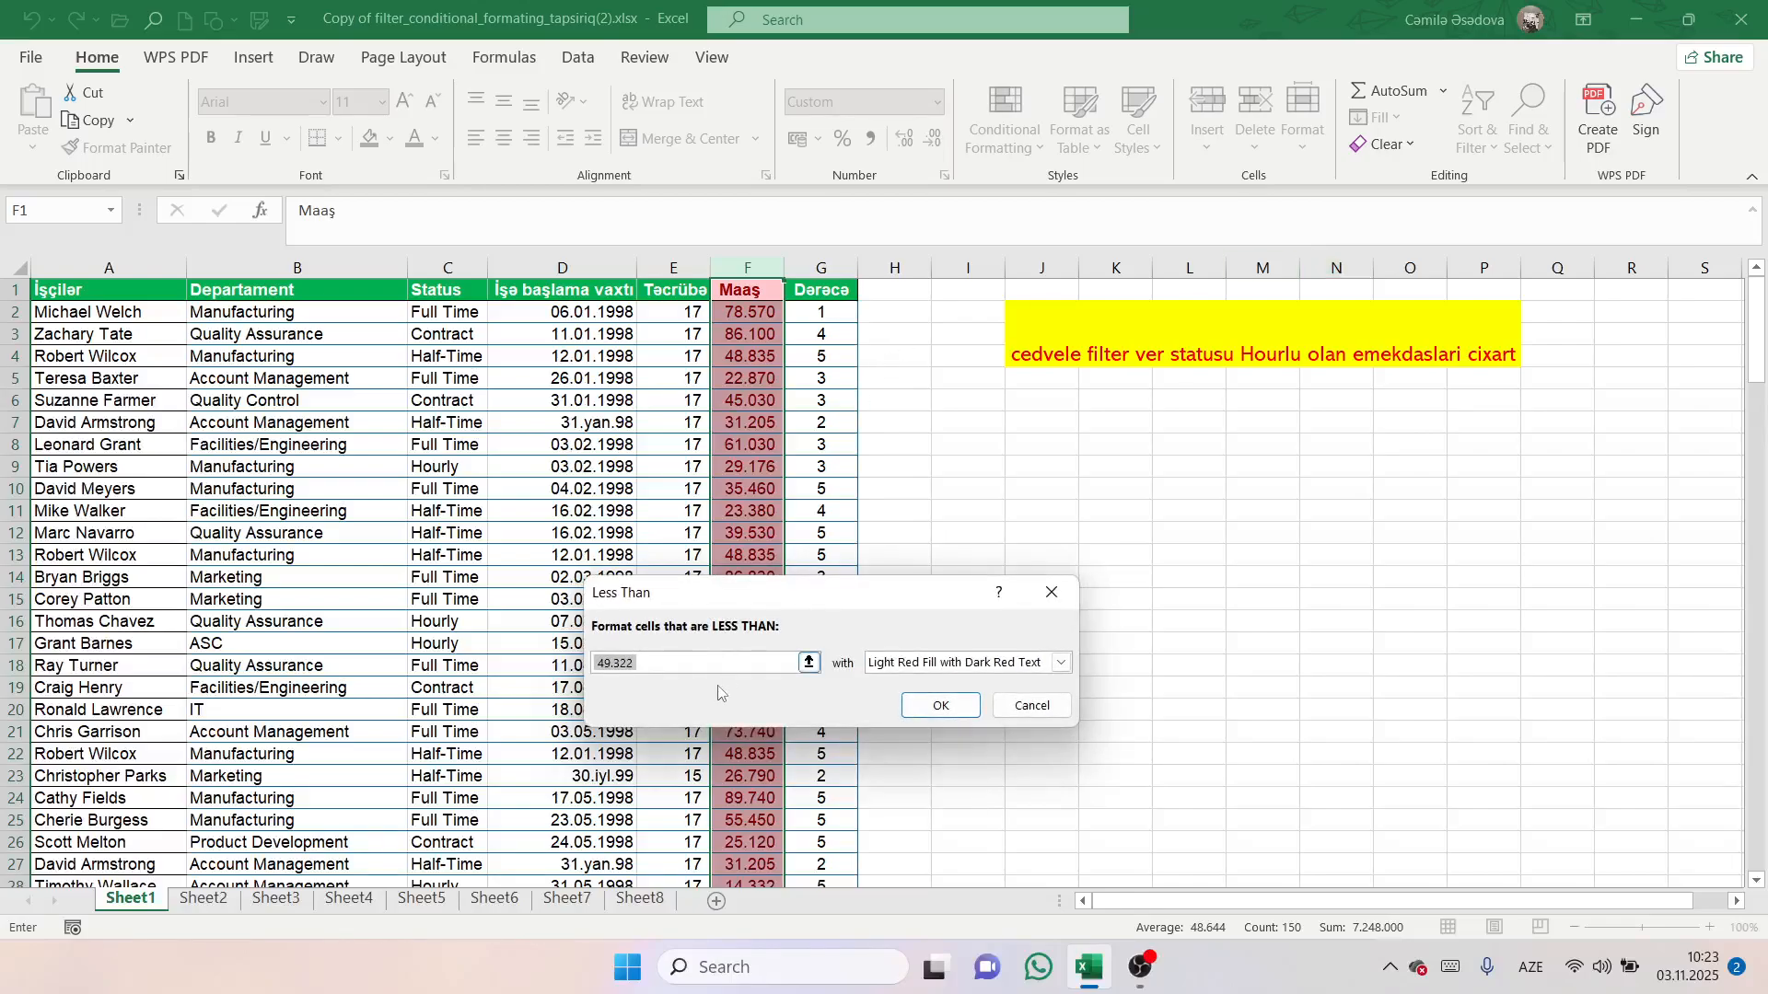
key("BackSpace")
left_click(1061, 662)
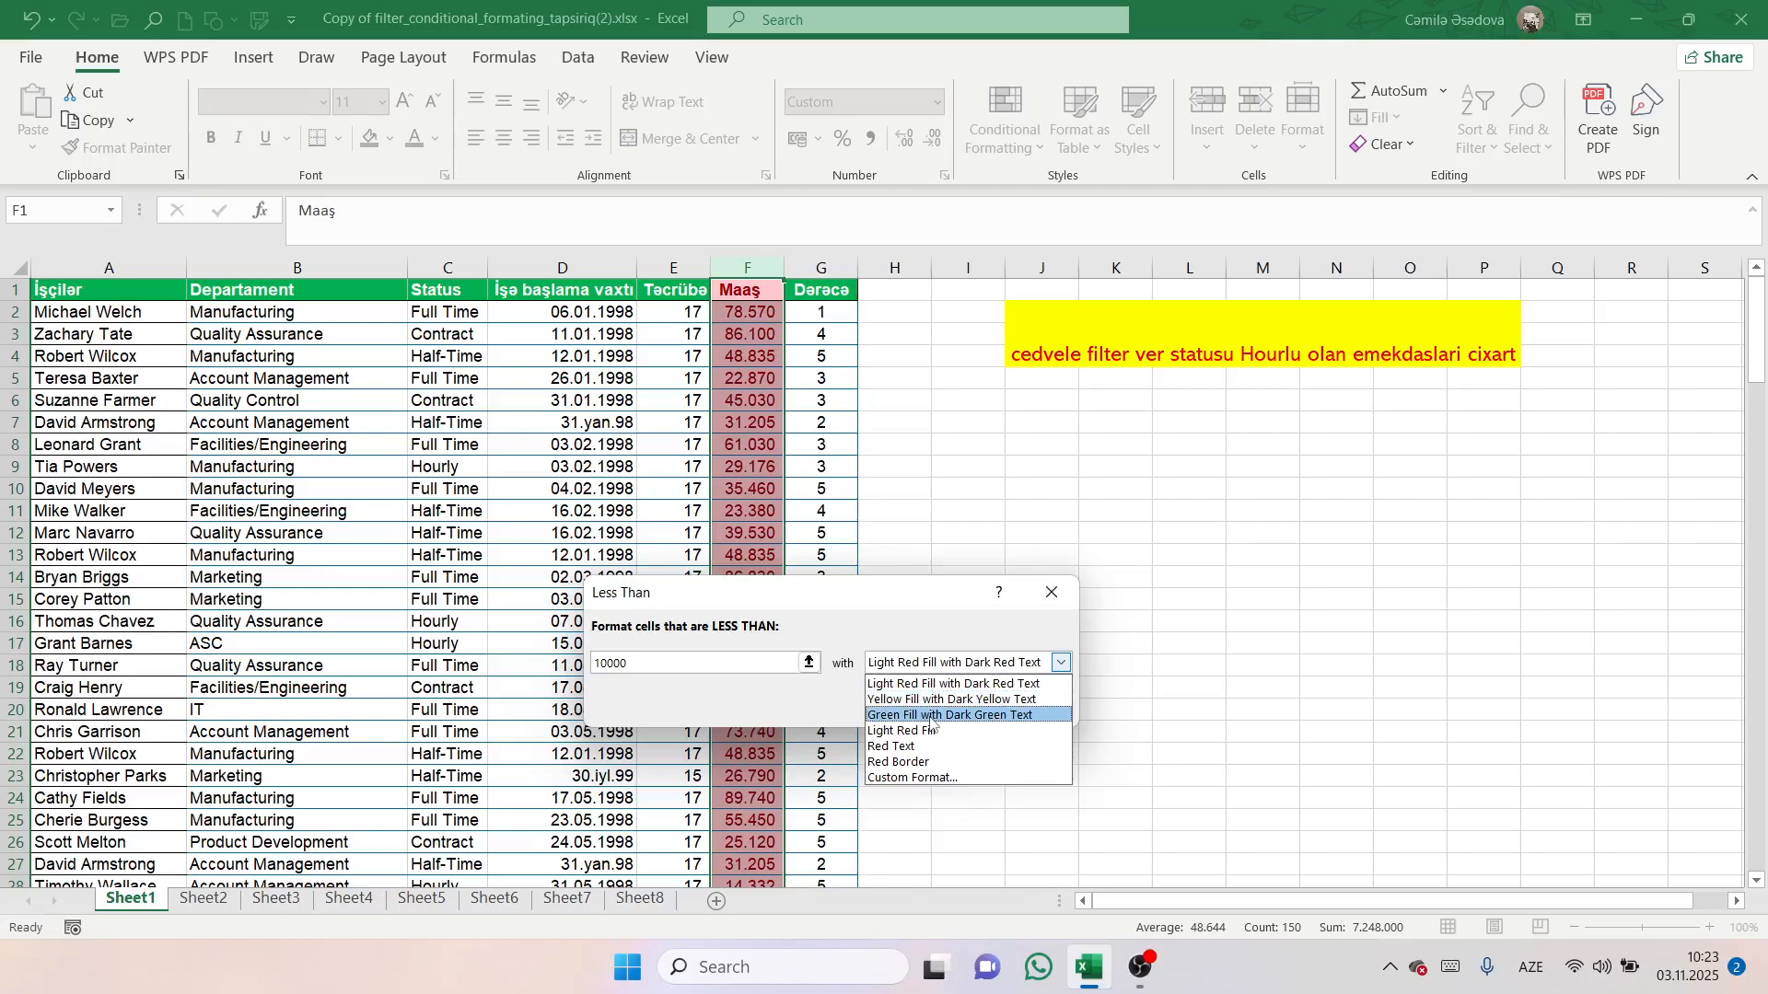
left_click(934, 717)
left_click(939, 704)
left_click(694, 642)
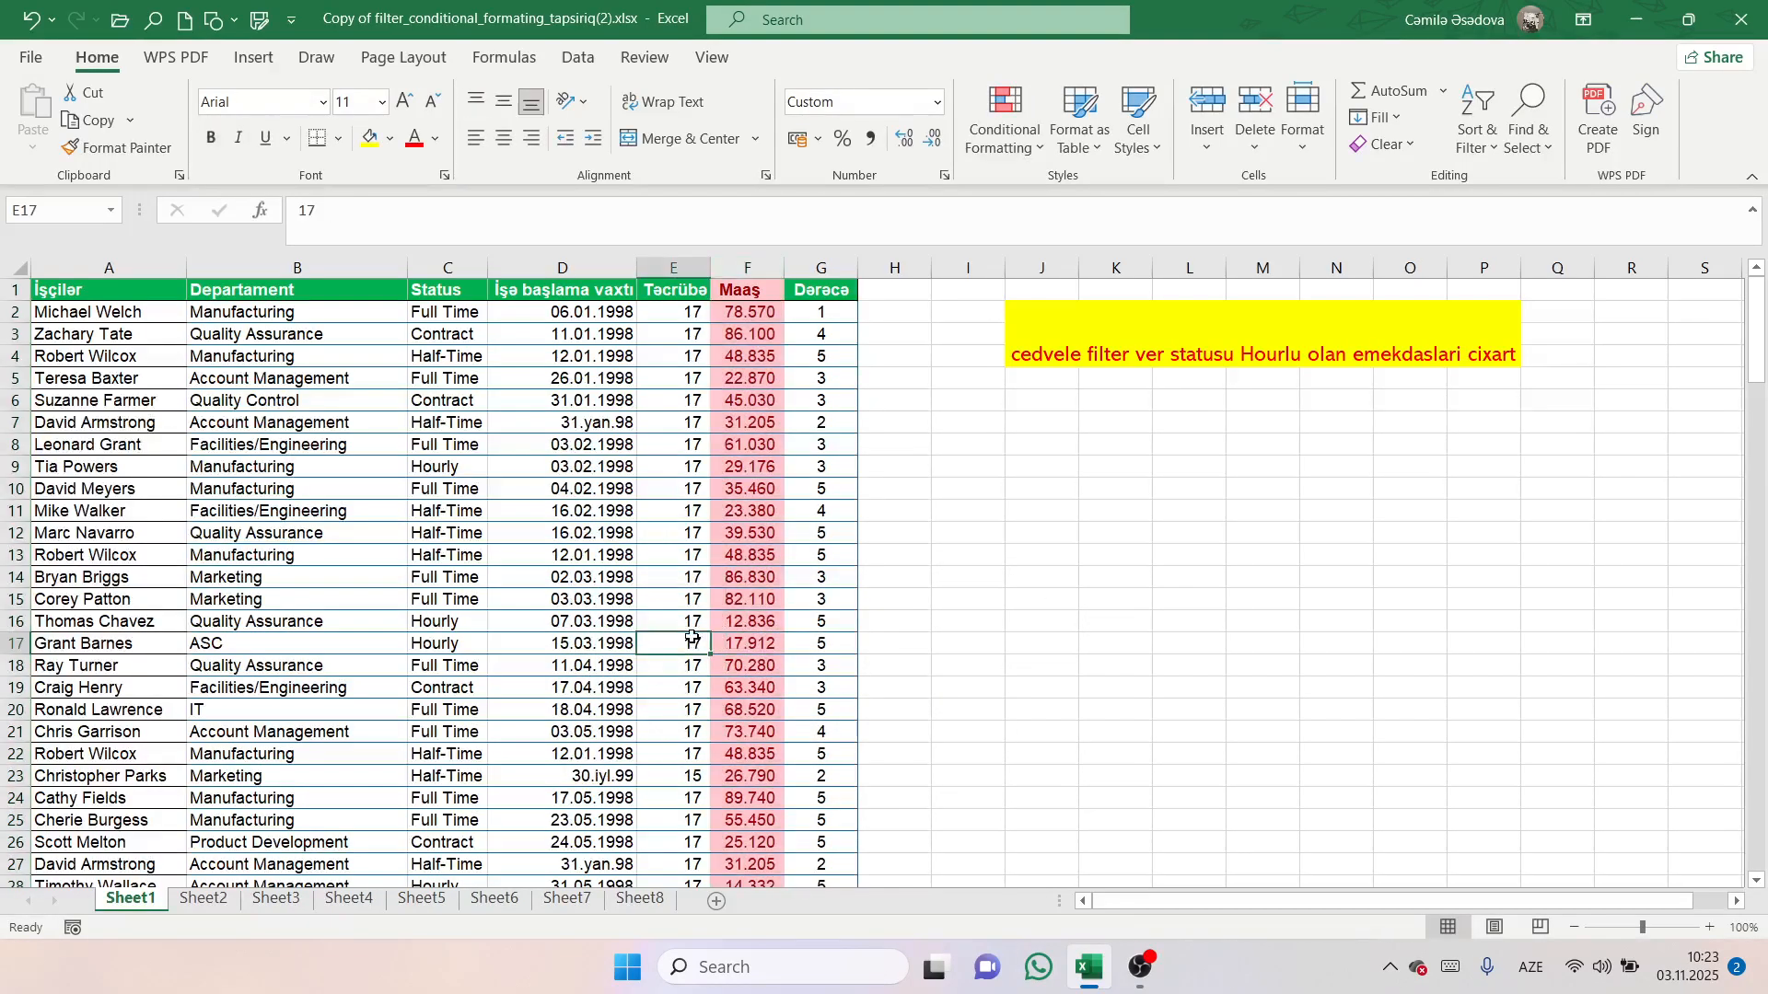
Review the Maaş column down the sheet to compare the cells highlighted by the less-than and greater-than rules.
scroll(746, 587, "down", 10)
scroll(746, 587, "up", 1)
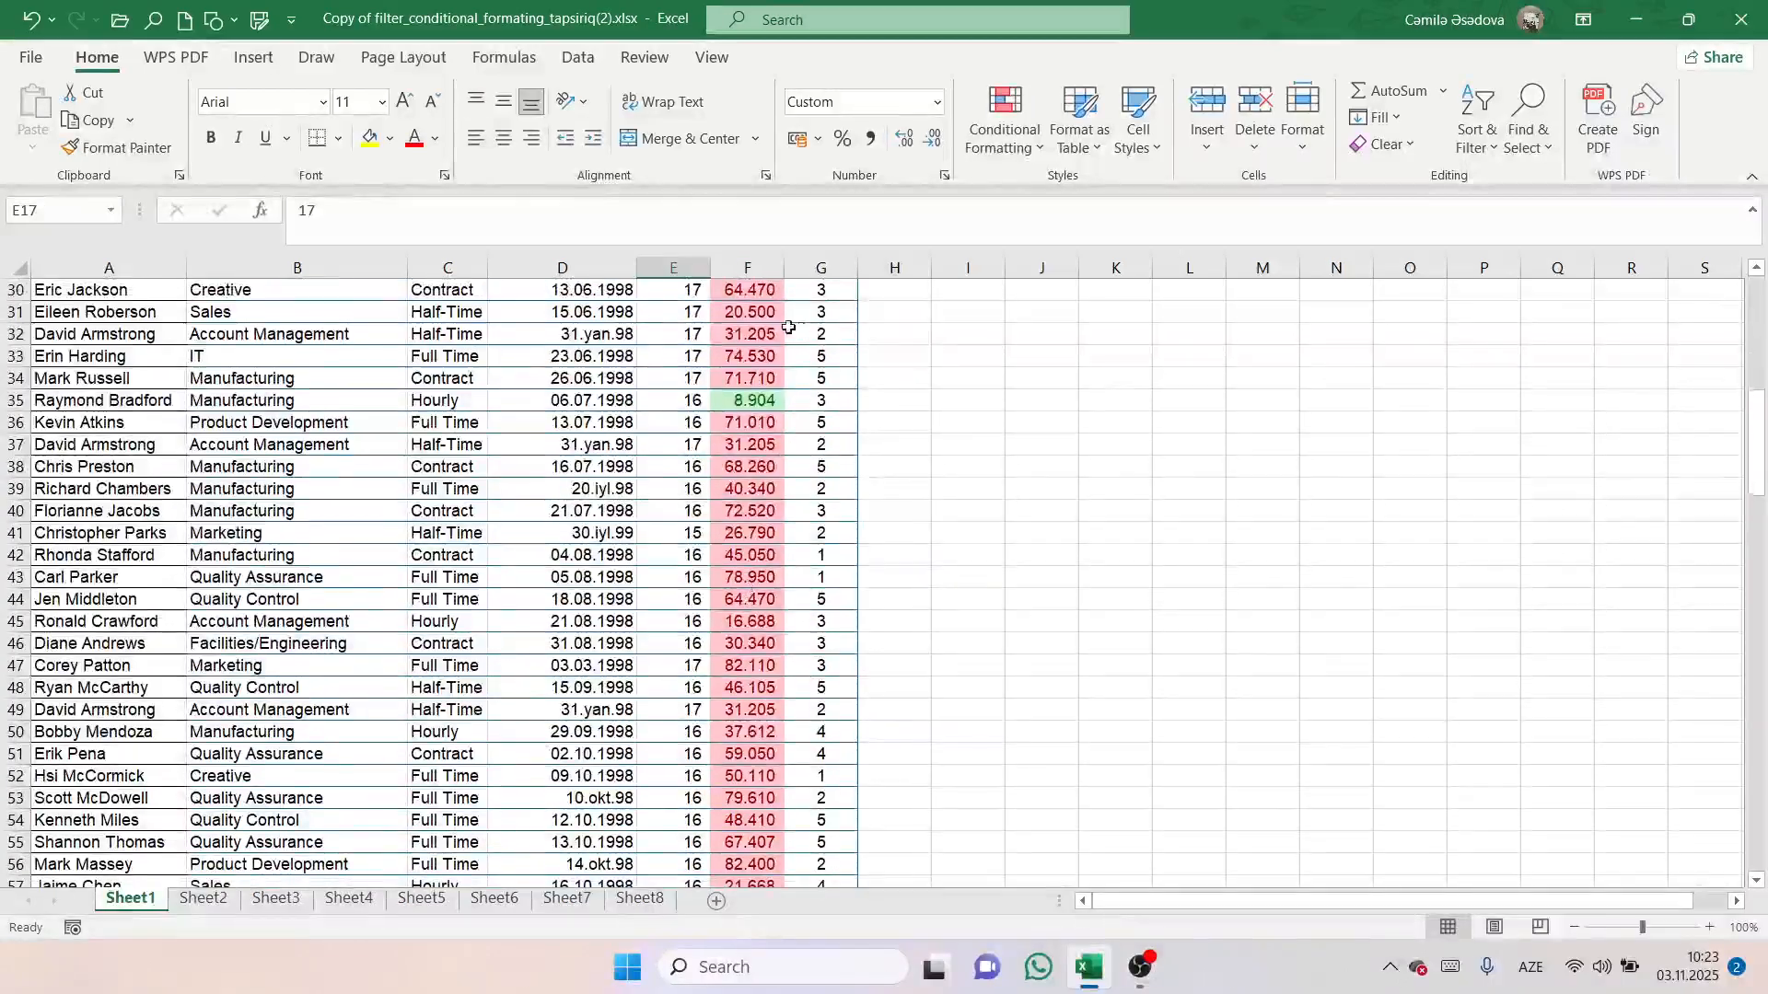
scroll(762, 497, "down", 9)
scroll(763, 497, "down", 10)
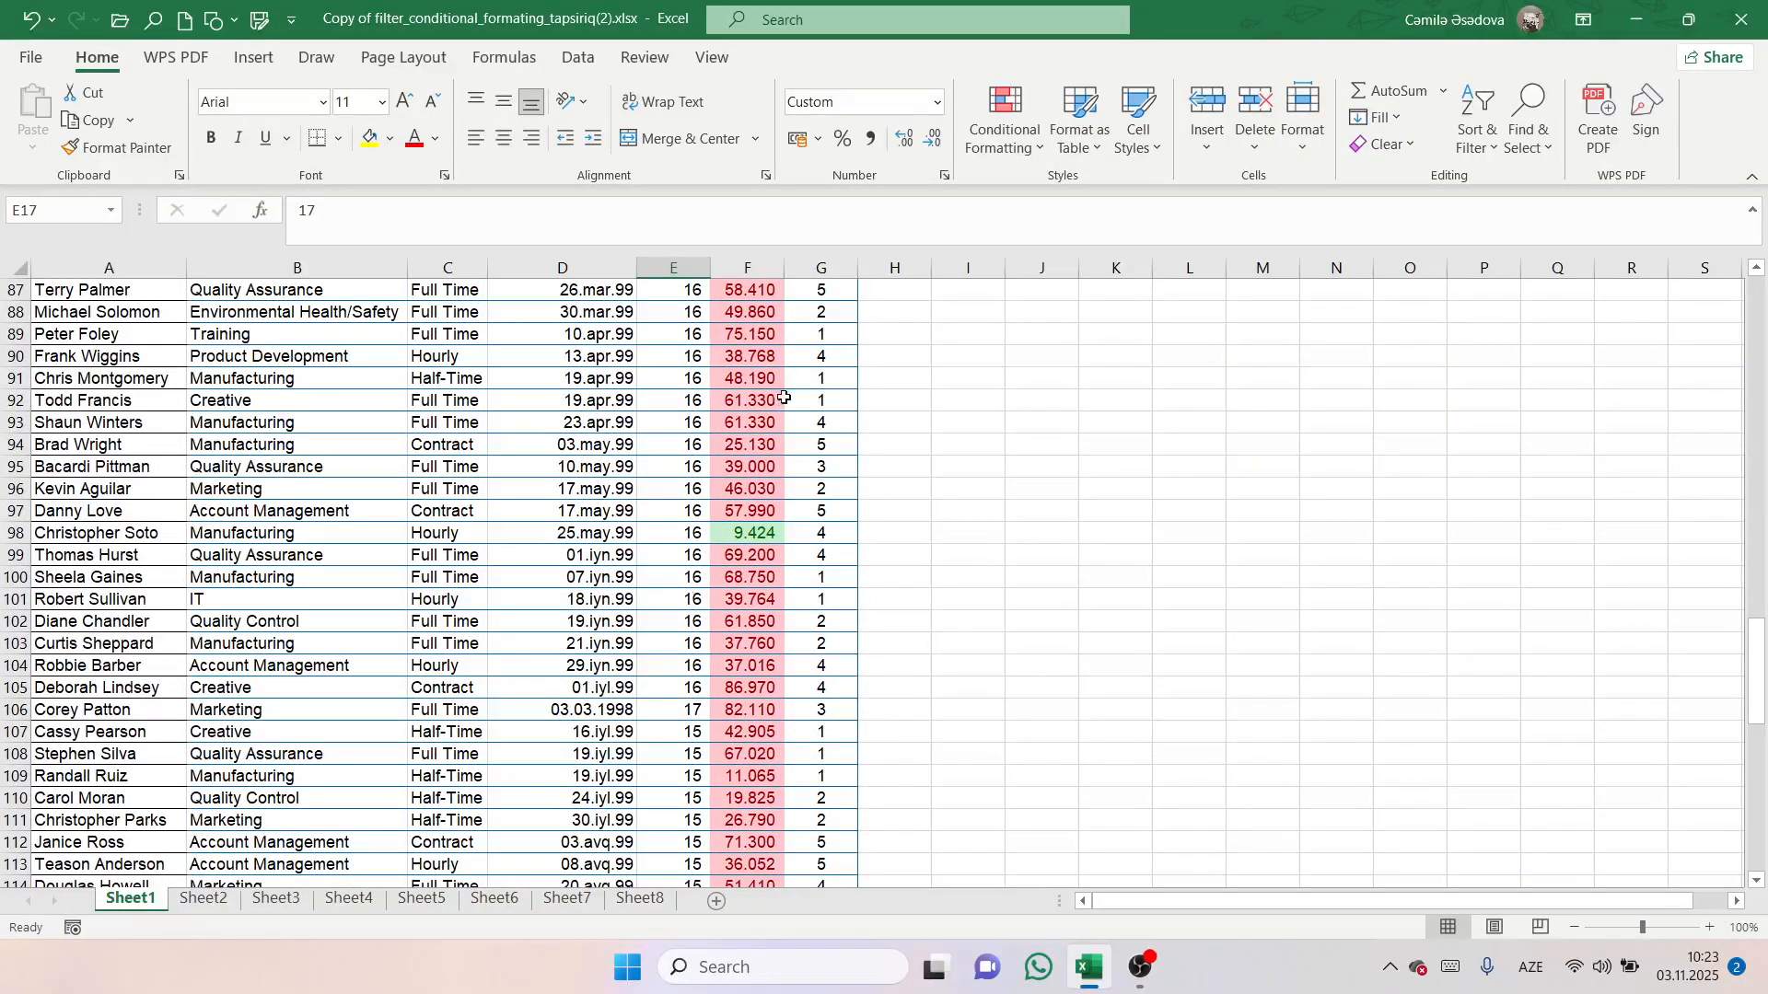
scroll(719, 589, "down", 9)
scroll(705, 598, "up", 20)
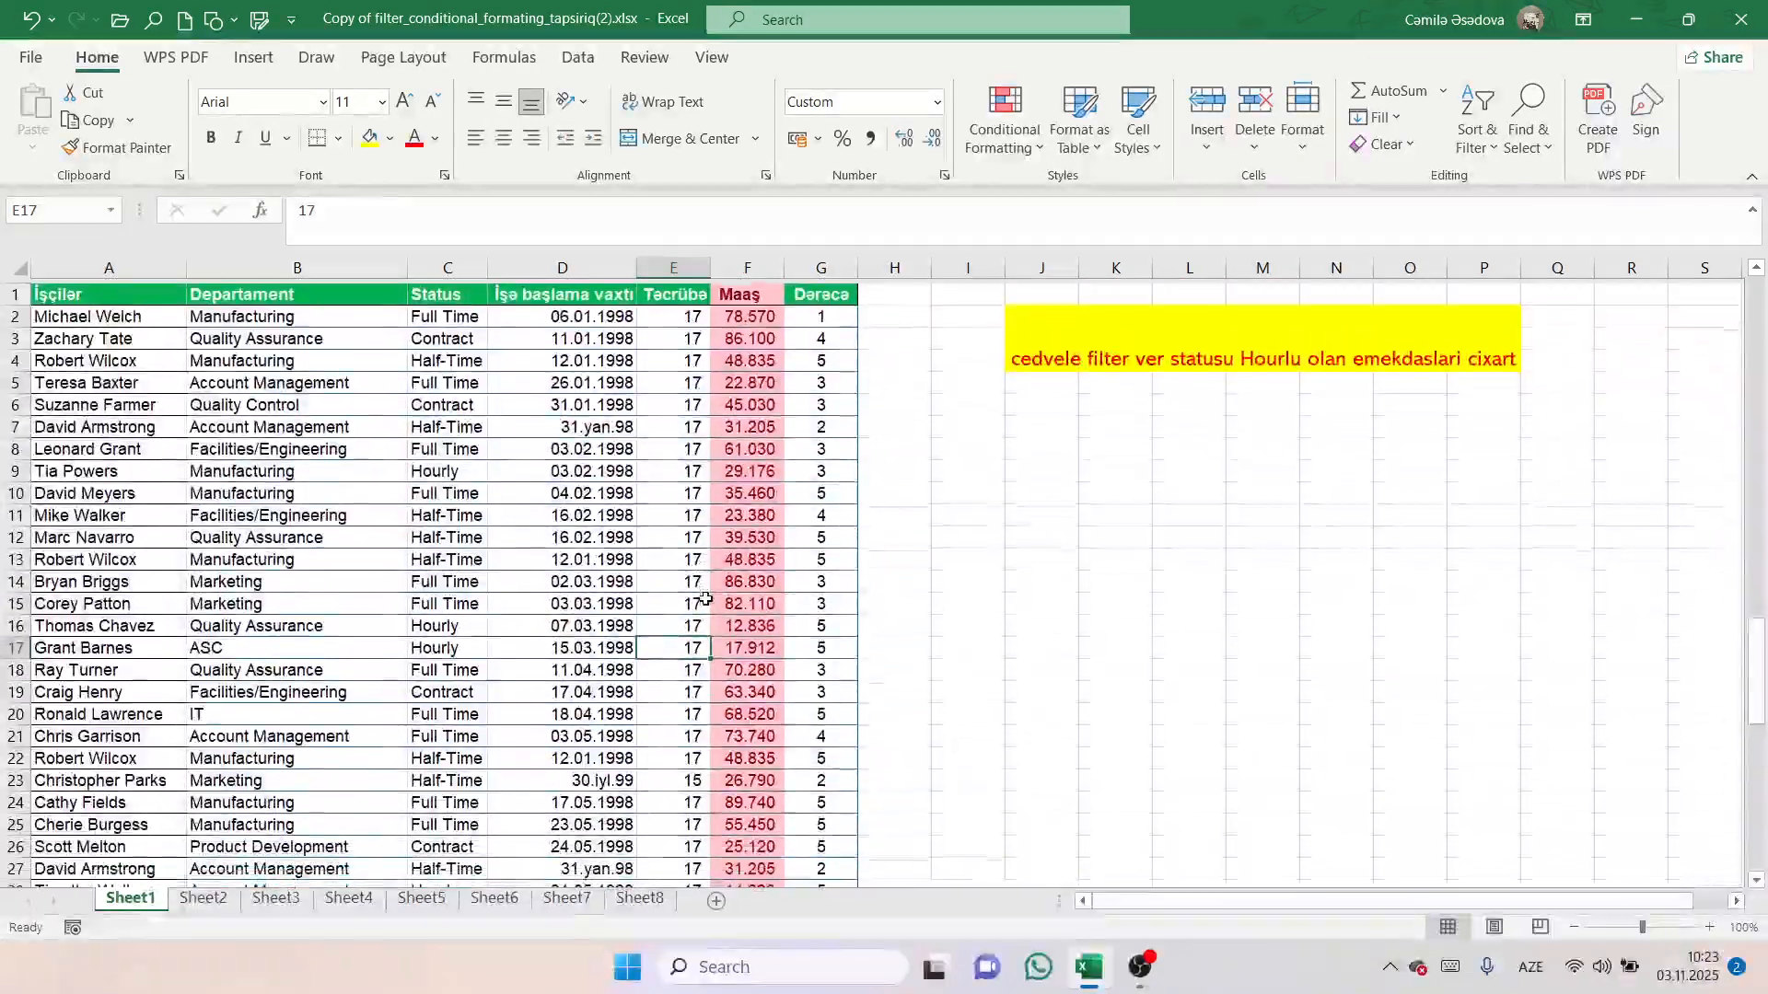
scroll(764, 465, "down", 1)
scroll(764, 465, "up", 1)
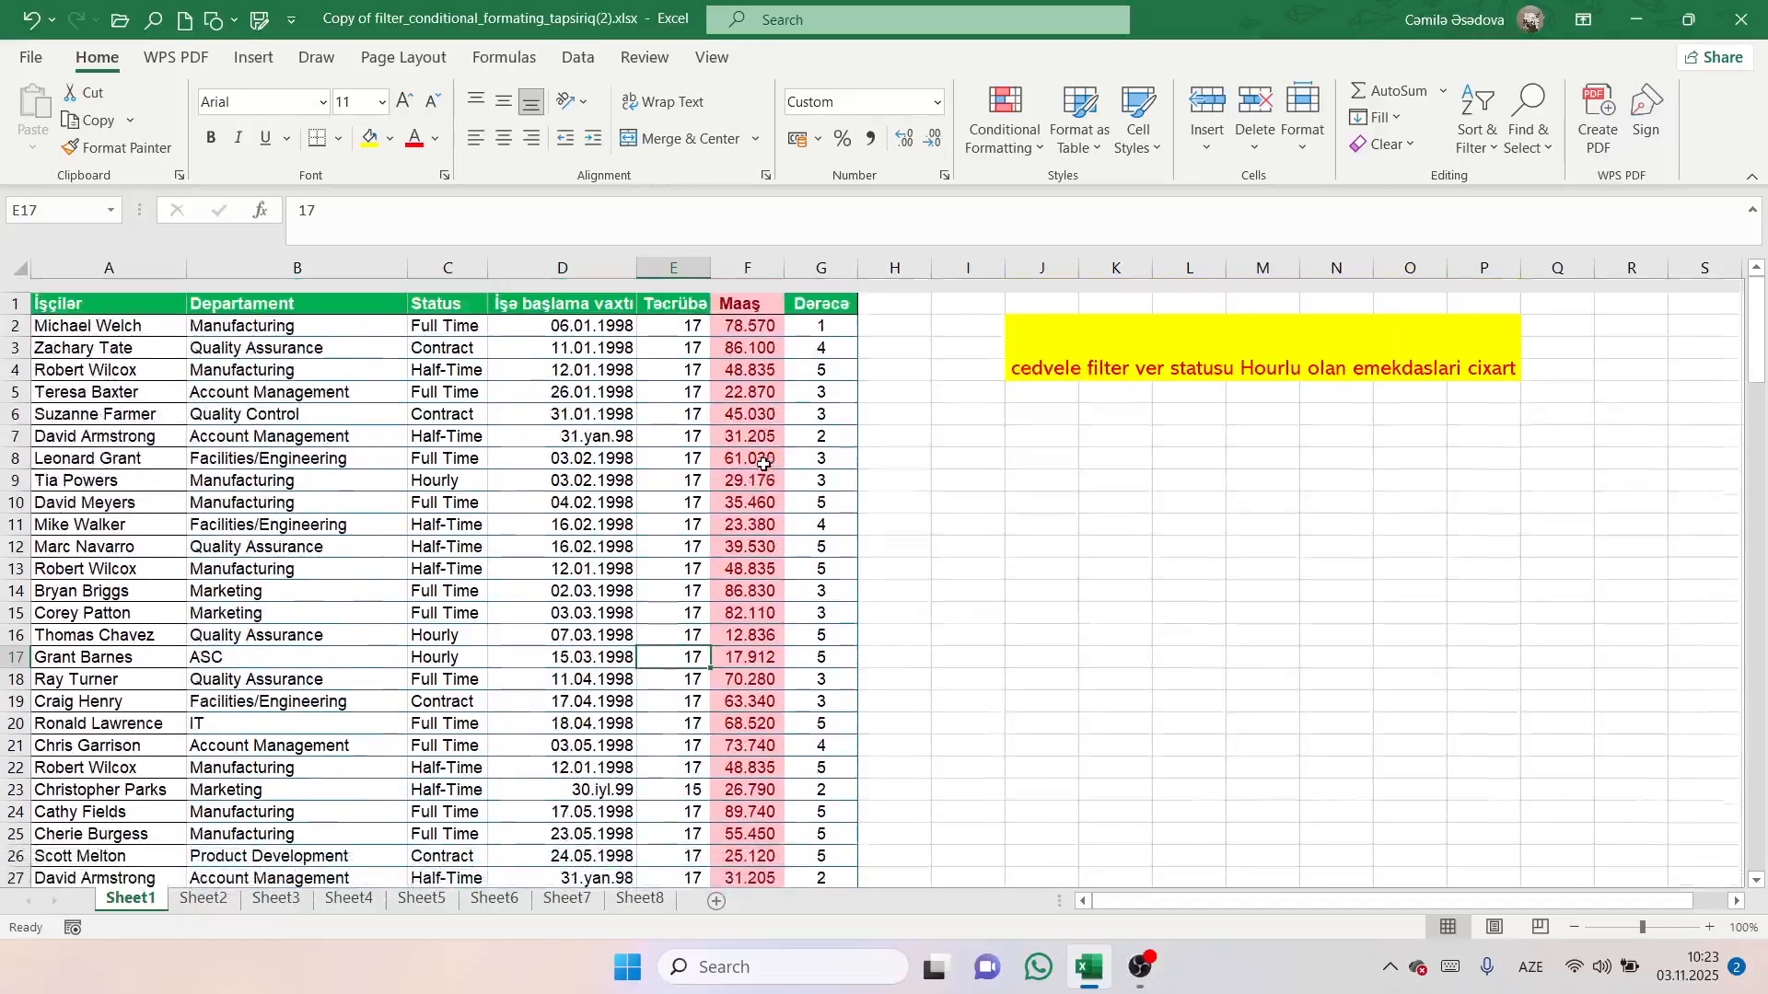
scroll(762, 395, "down", 4)
scroll(762, 395, "down", 4)
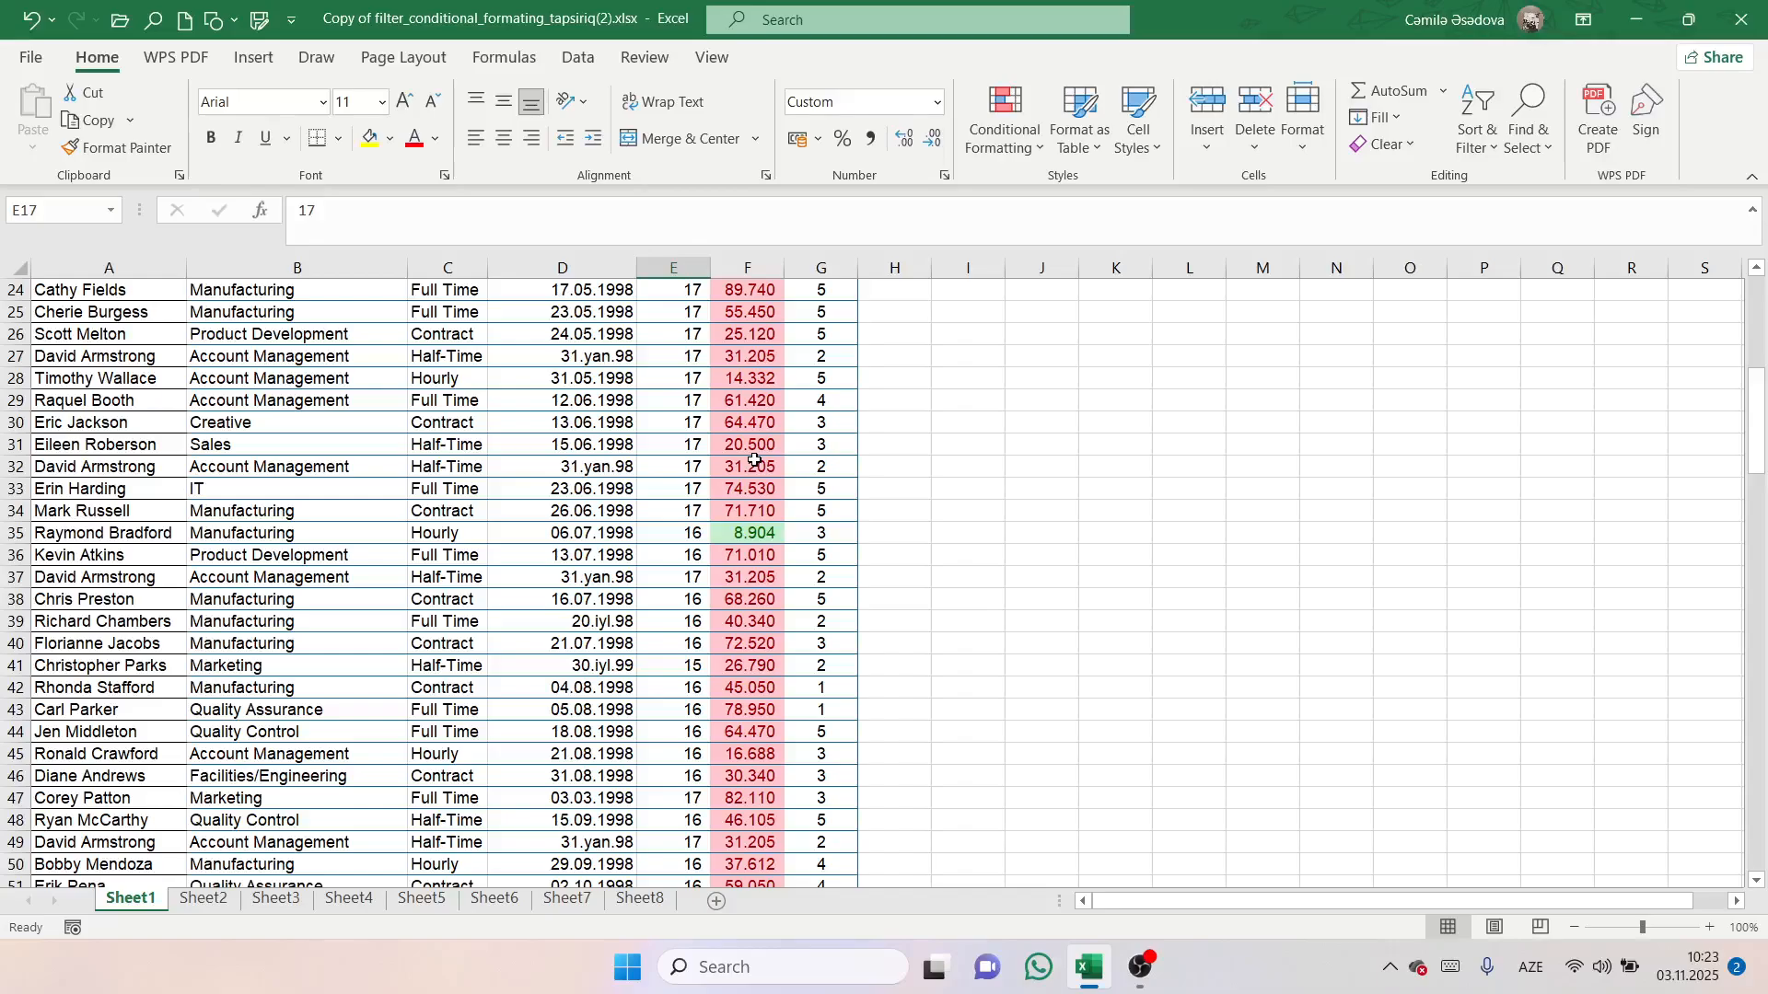
scroll(756, 461, "up", 8)
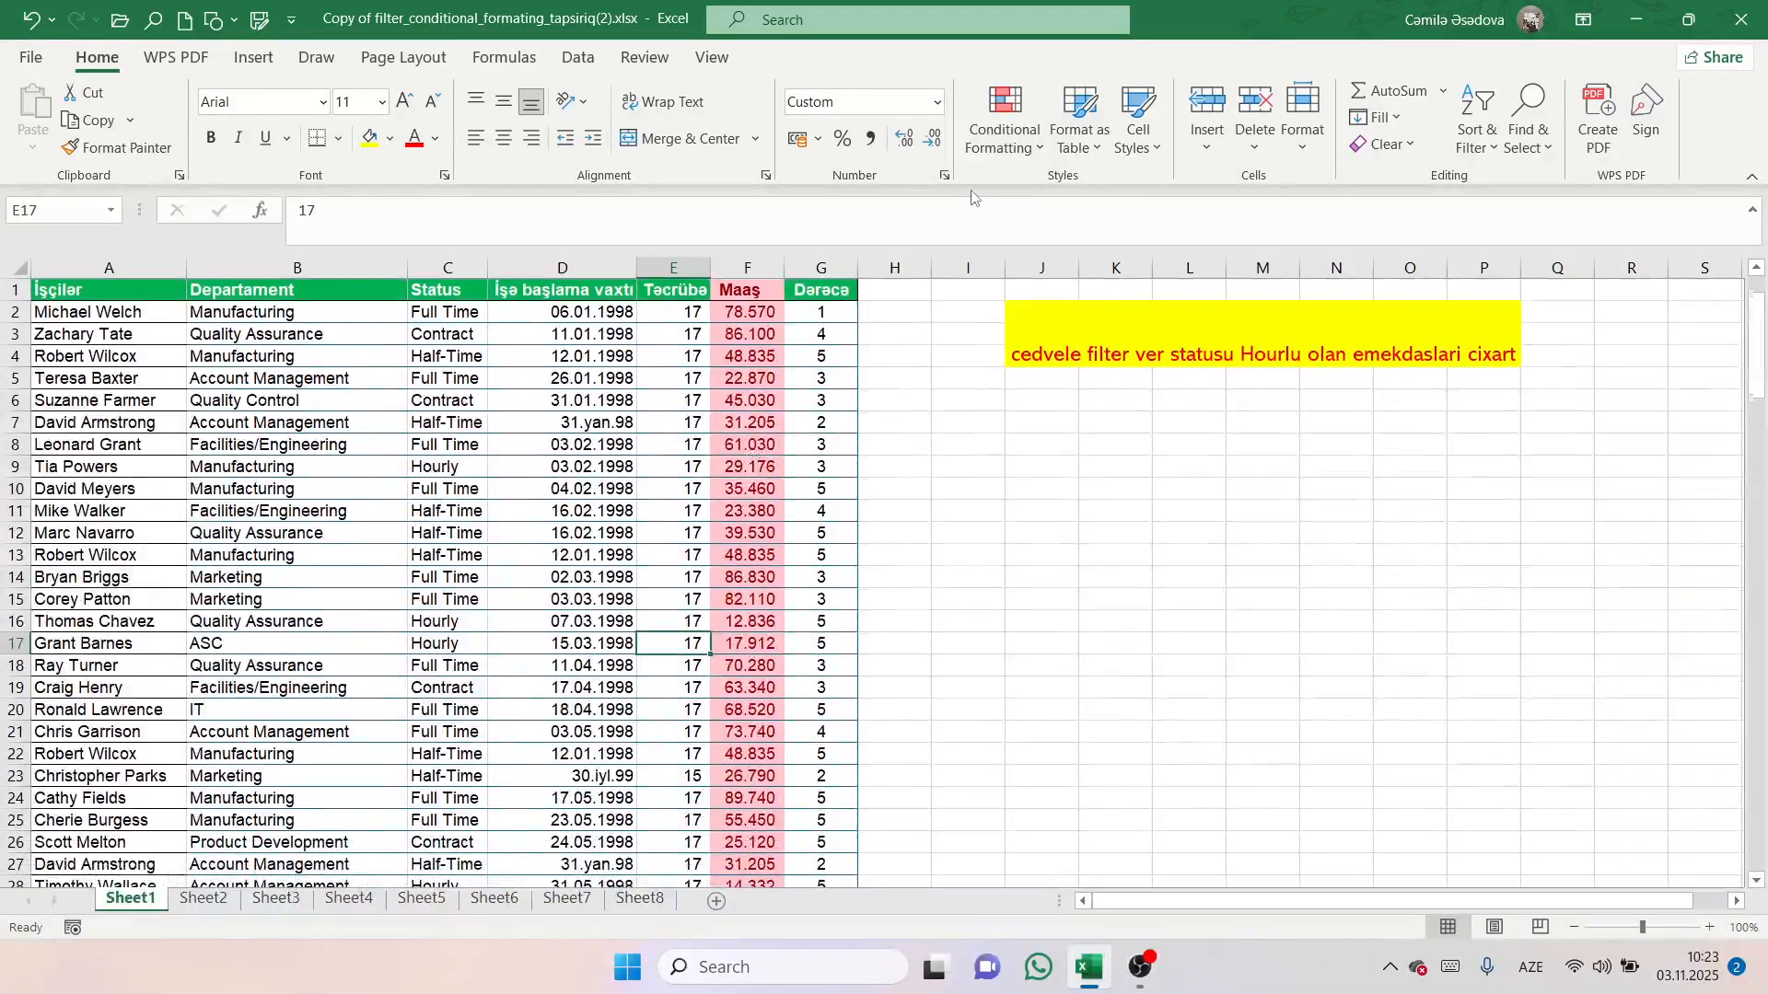
left_click(1004, 119)
mouse_move(1087, 196)
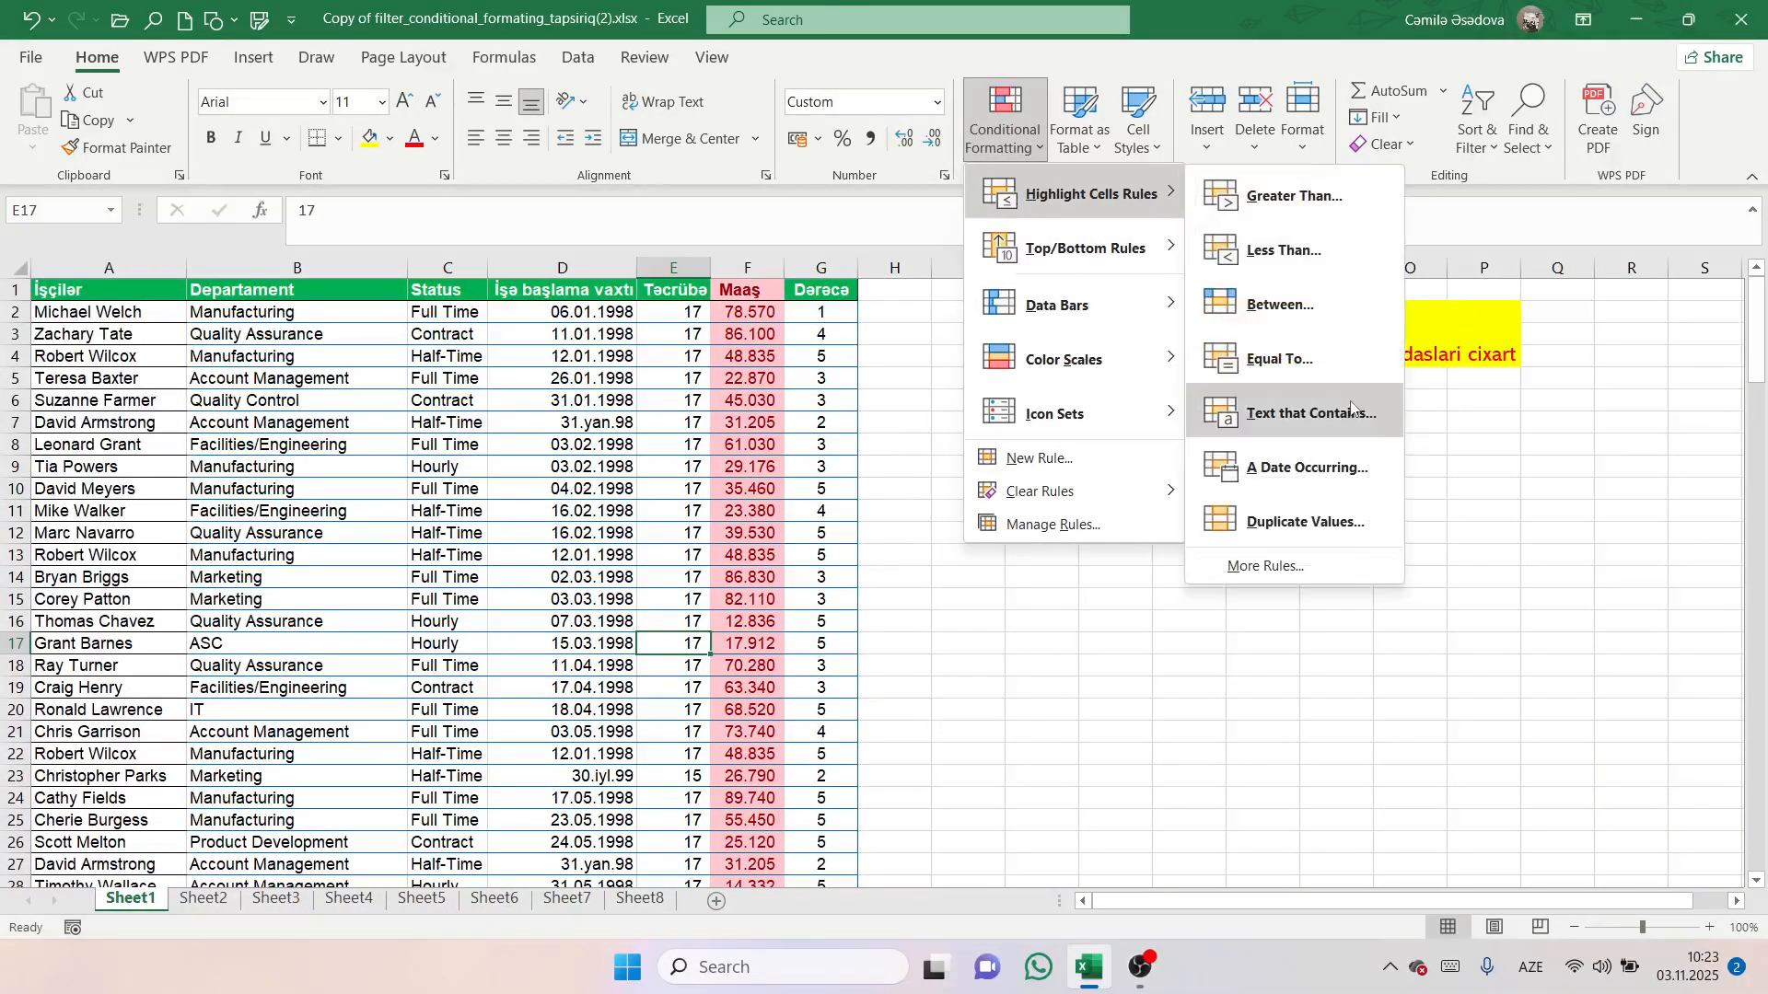
left_click(752, 433)
Highlight values between 70000 and 80000 in the entire Maaş column using Yellow Fill with Dark Yellow Text.
left_click(768, 265)
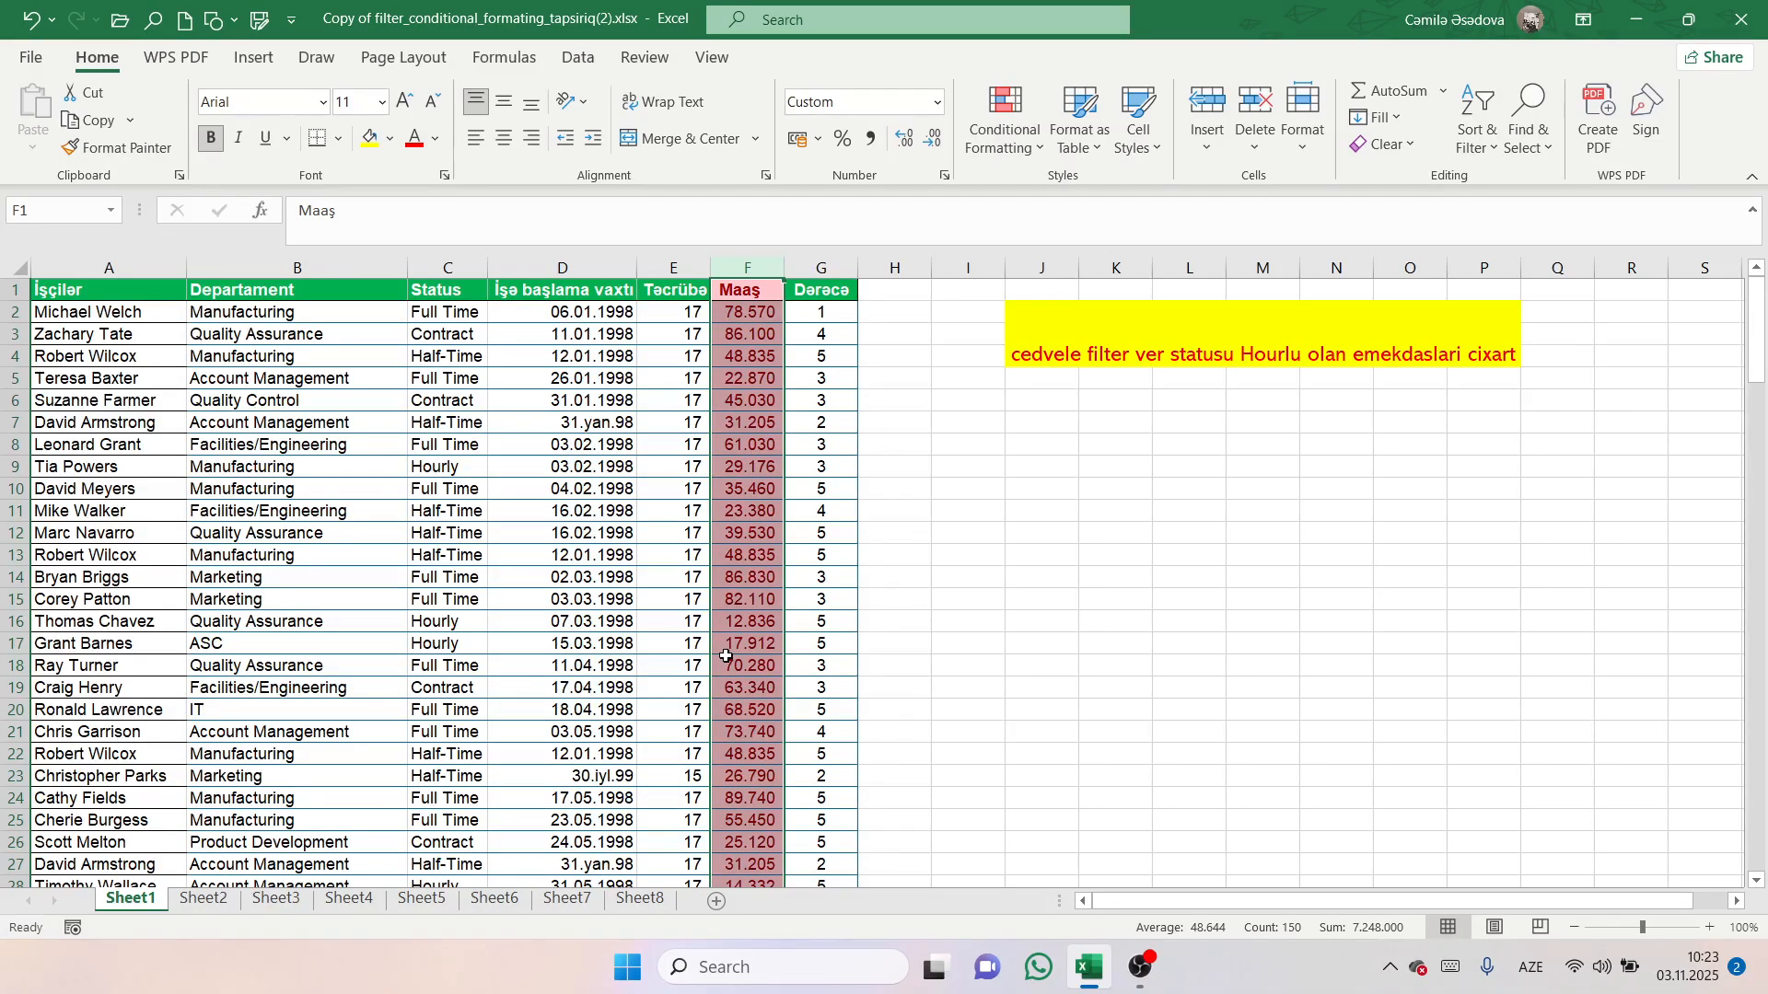
left_click(1004, 138)
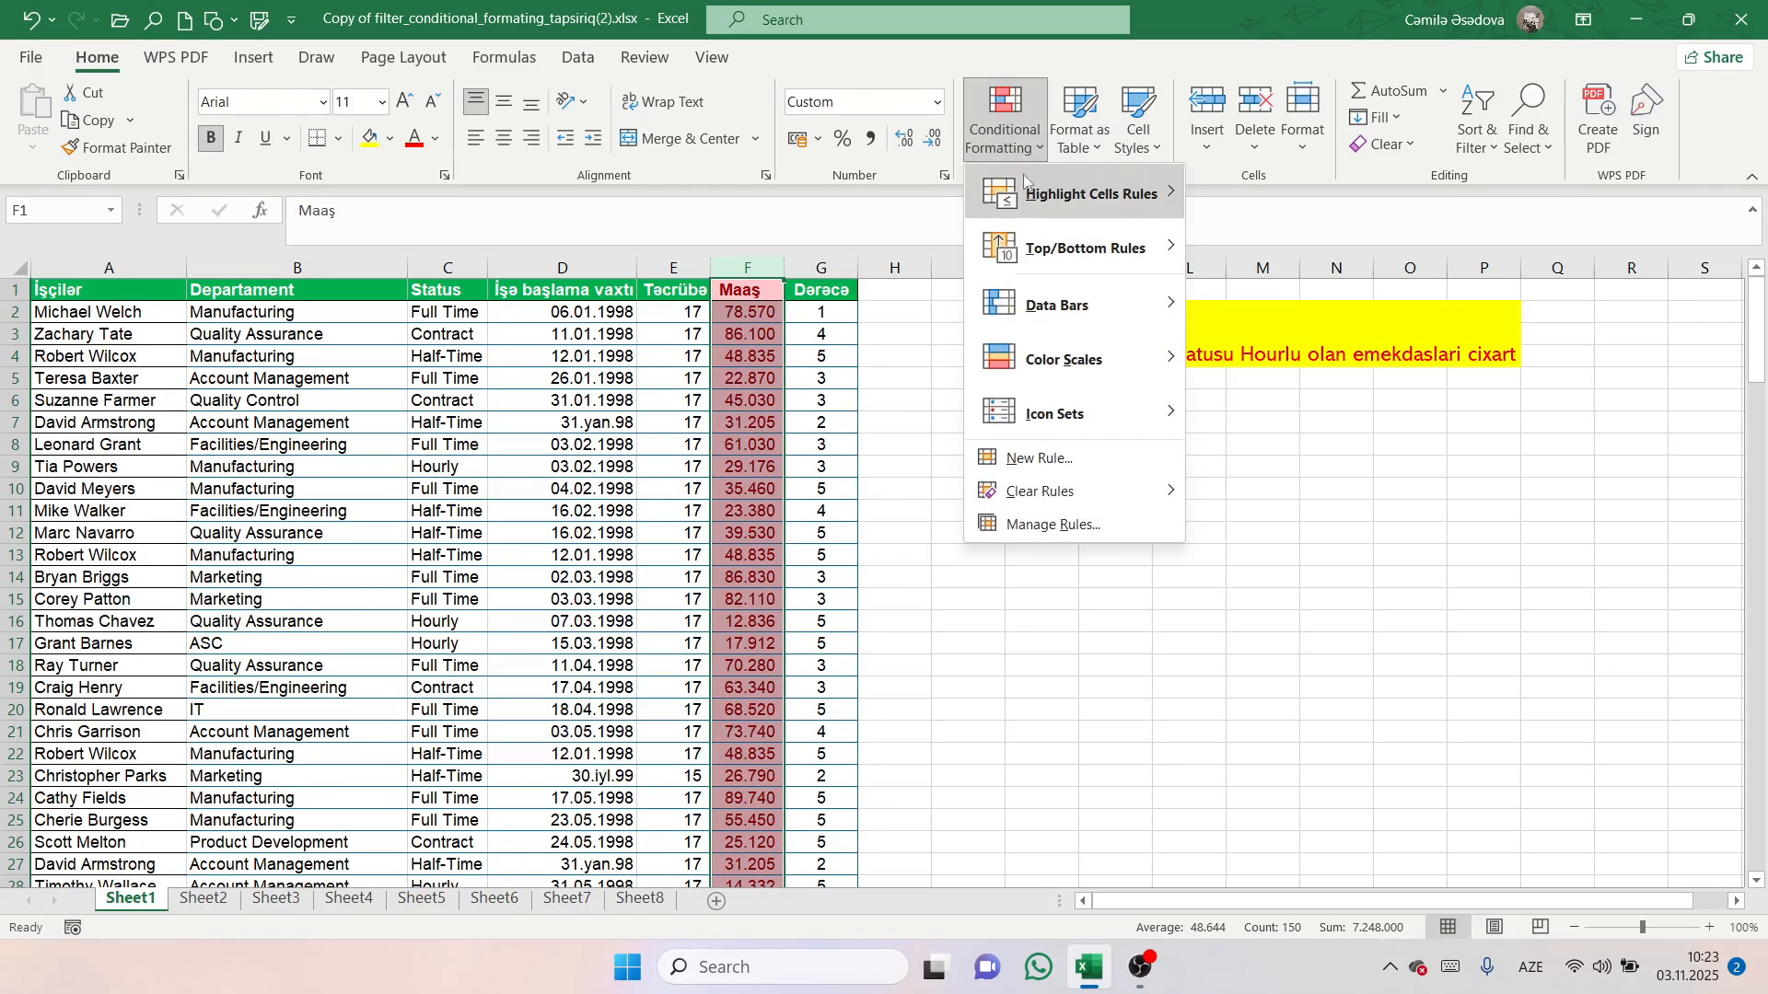
mouse_move(1059, 194)
left_click(1284, 296)
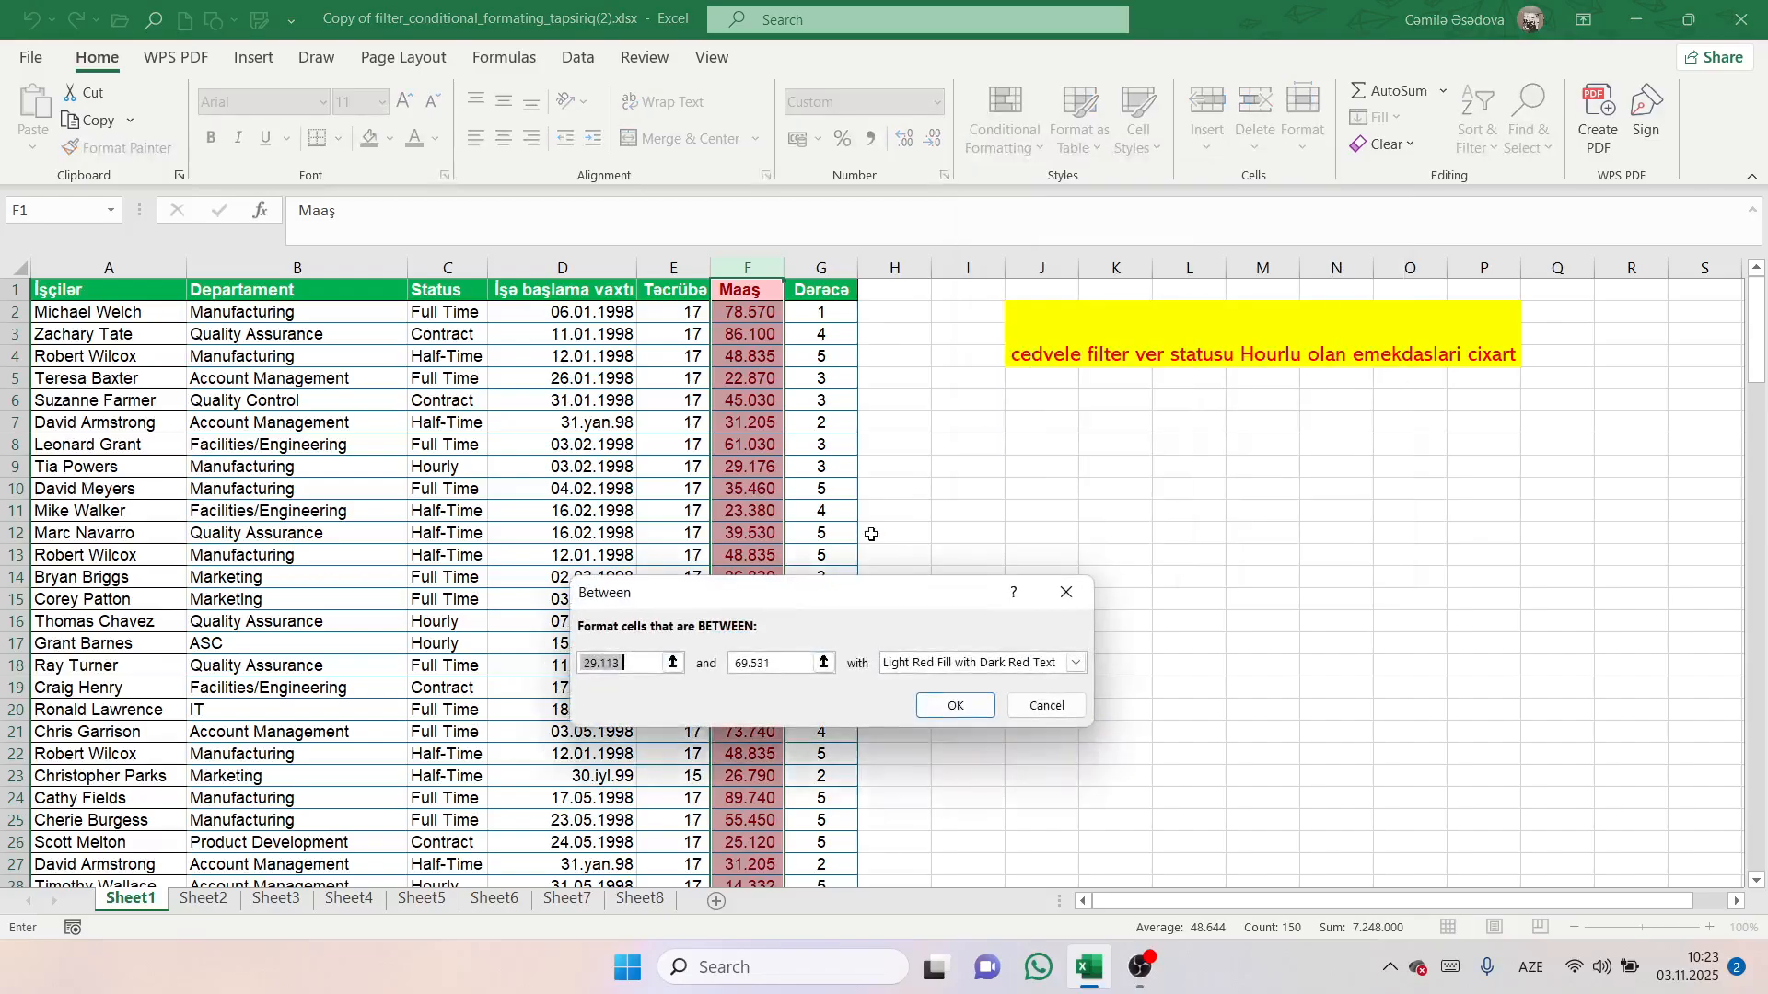
key("BackSpace")
left_click(786, 662)
key("BackSpace")
key("BackSpace")
key("BackSpace")
key("BackSpace")
key("BackSpace")
key("BackSpace")
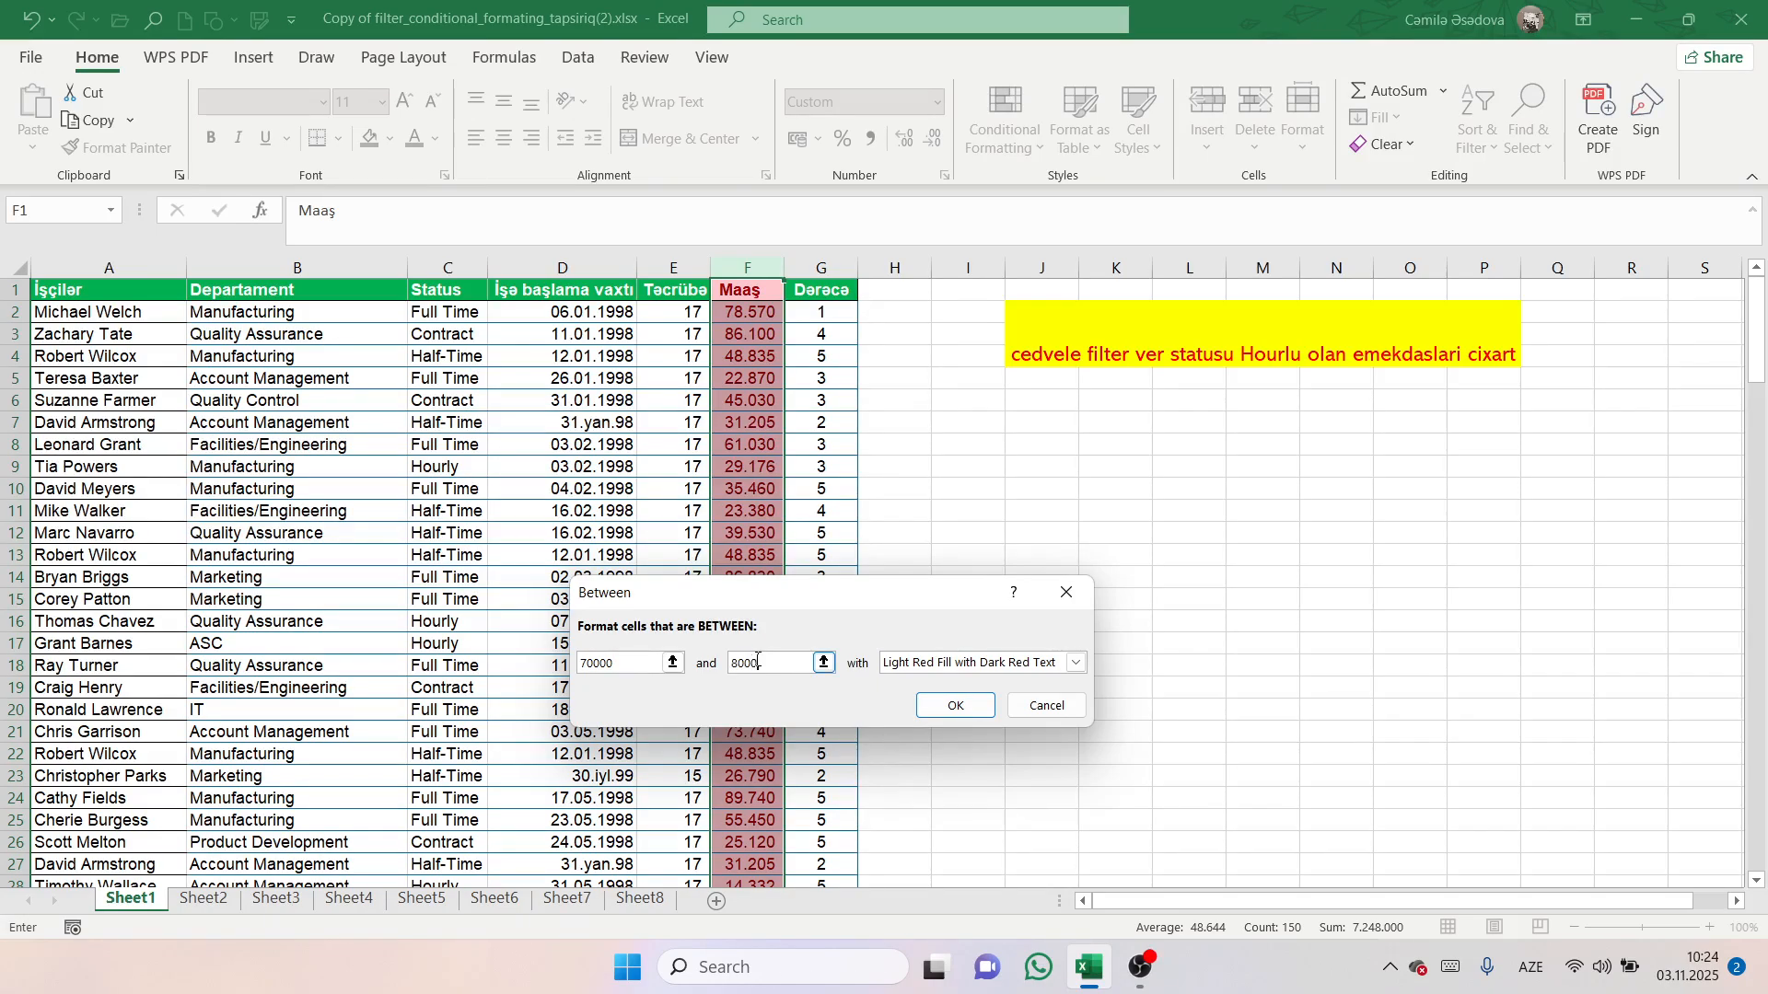
left_click(993, 663)
left_click(971, 701)
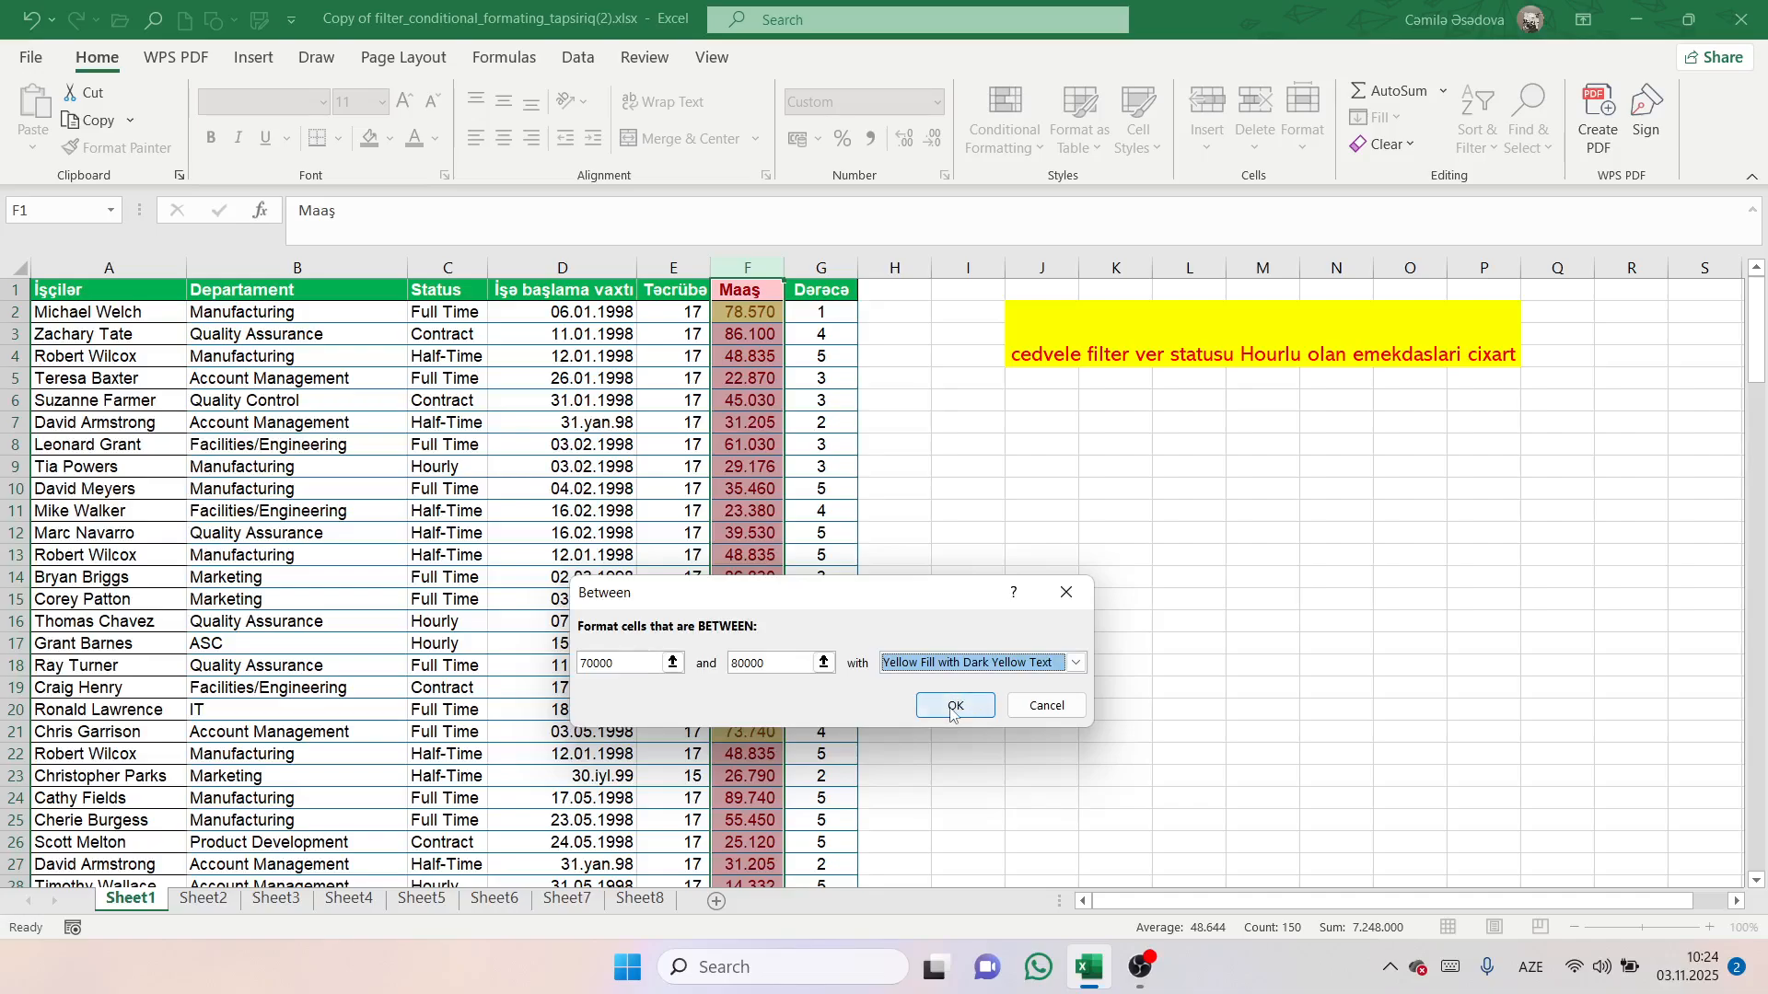
left_click(952, 707)
Look through the Maaş column down the sheet to check which salaries the between rule highlights.
left_click(761, 624)
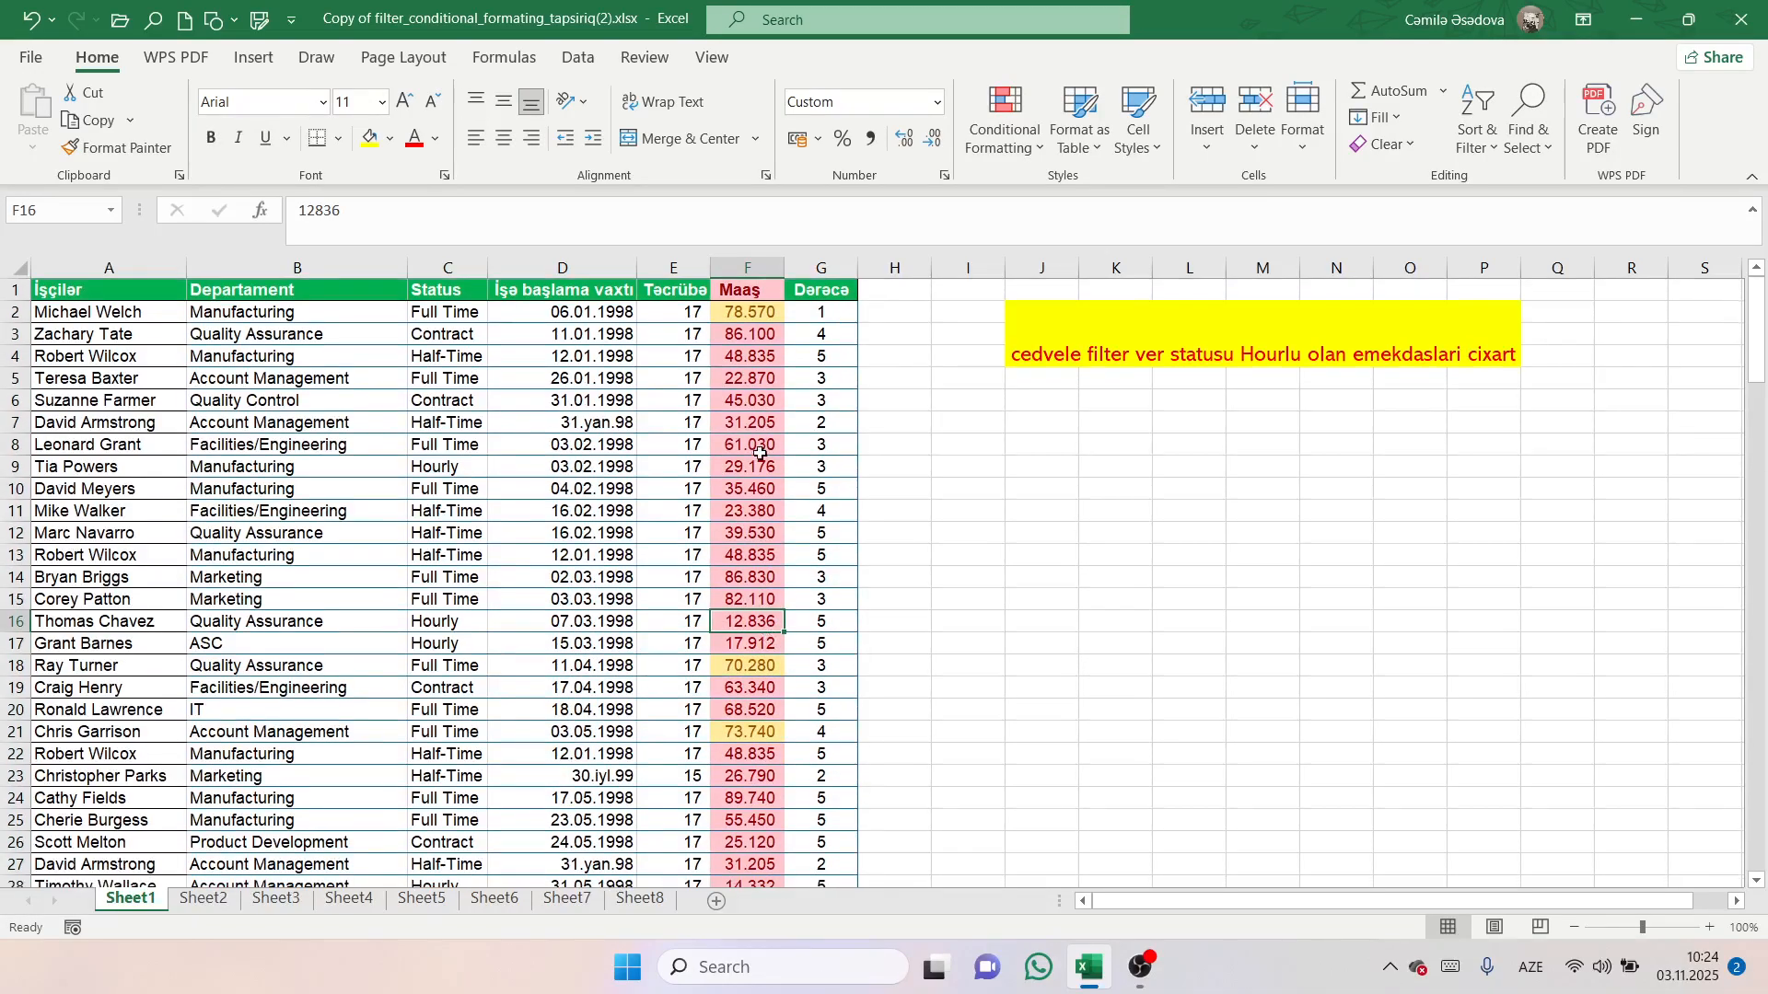
scroll(753, 480, "down", 2)
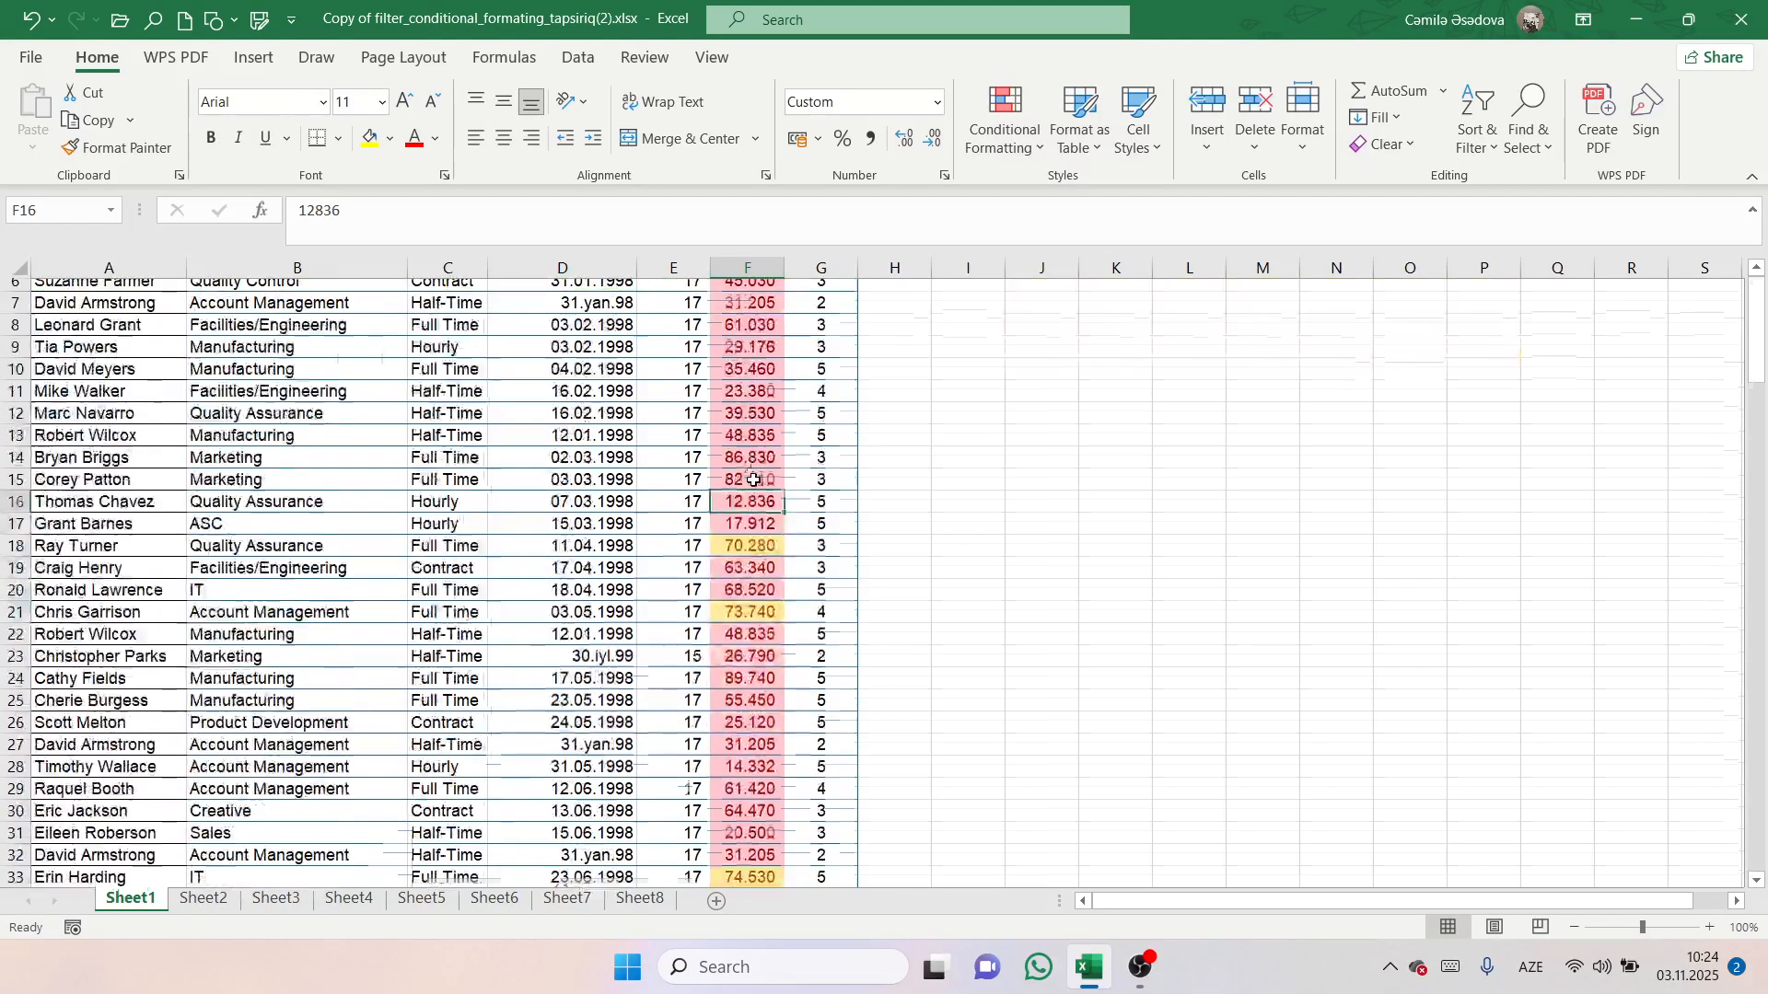
scroll(753, 479, "down", 3)
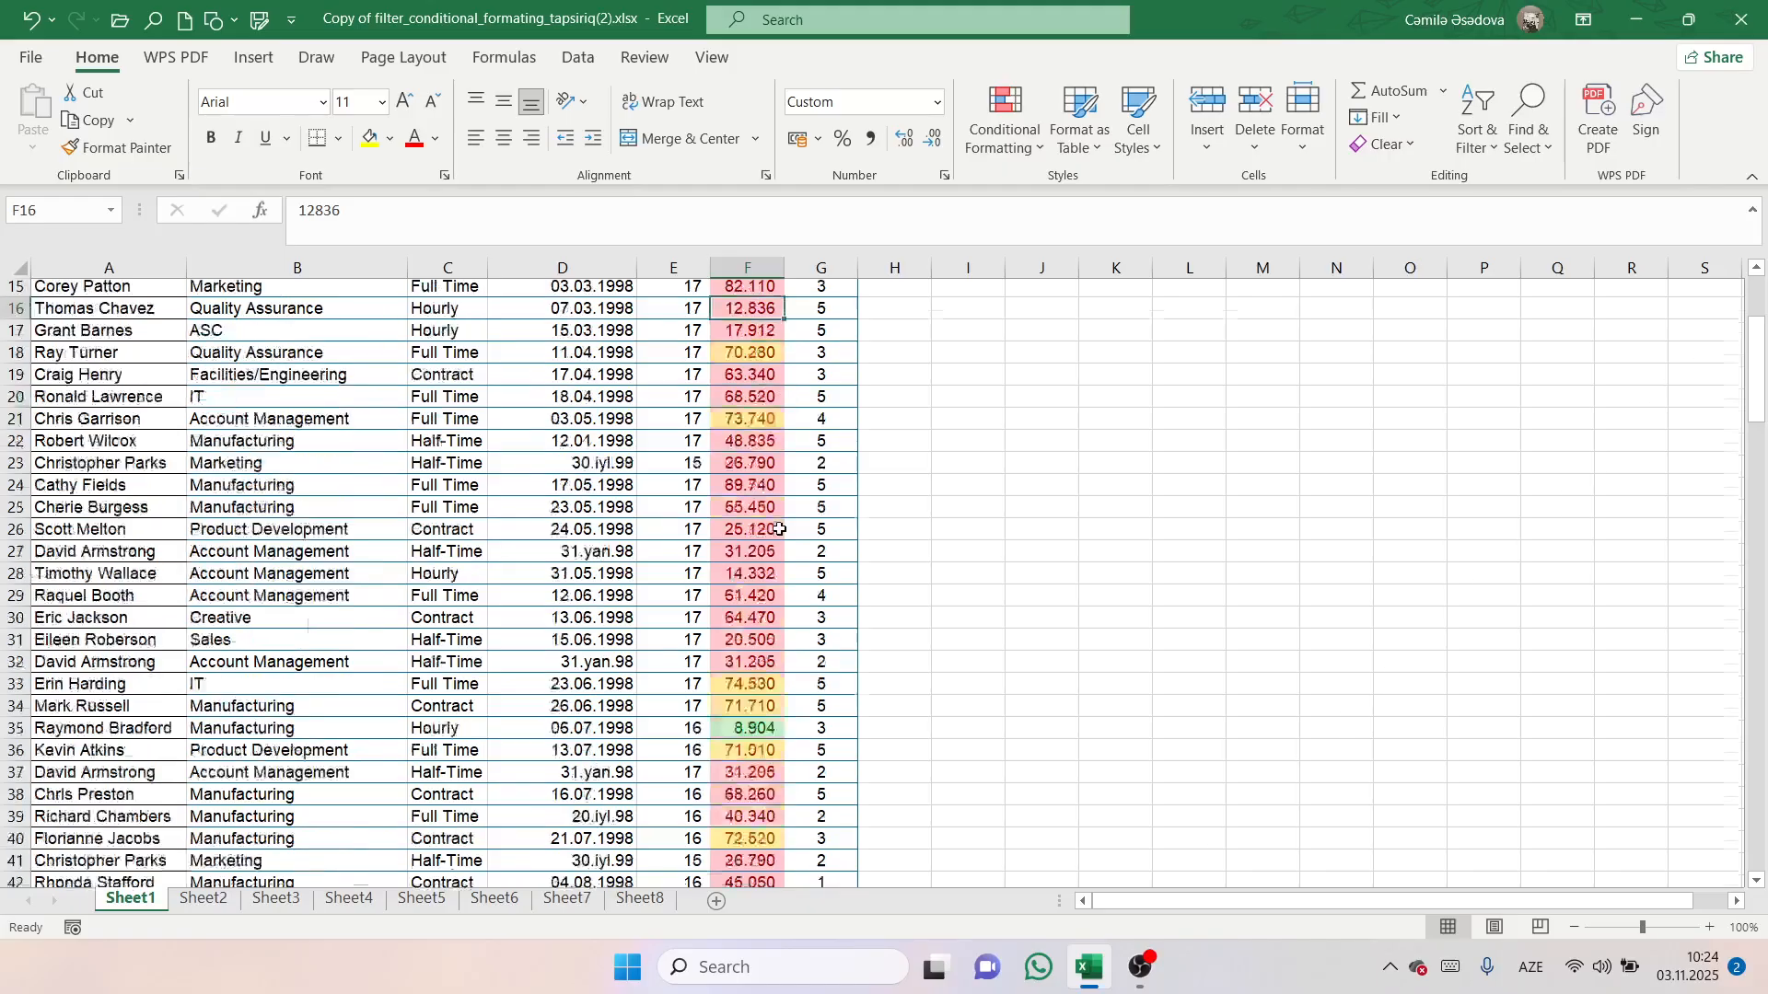
scroll(779, 530, "down", 20)
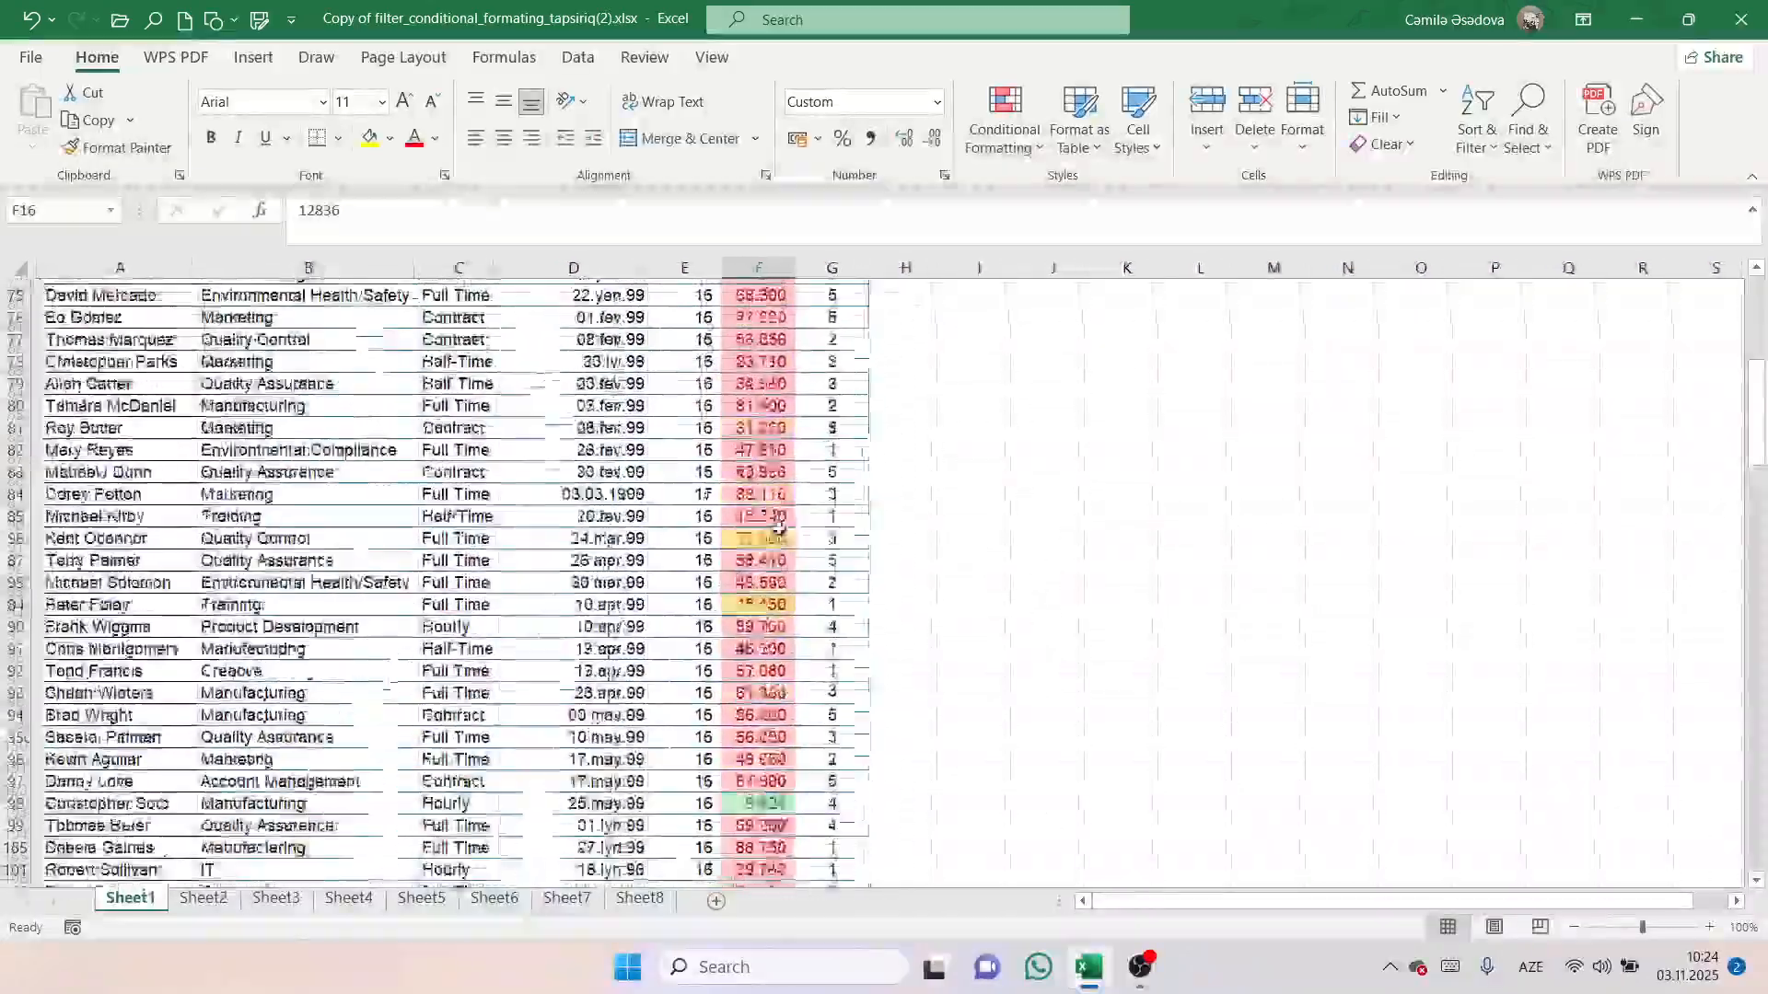
scroll(779, 529, "up", 20)
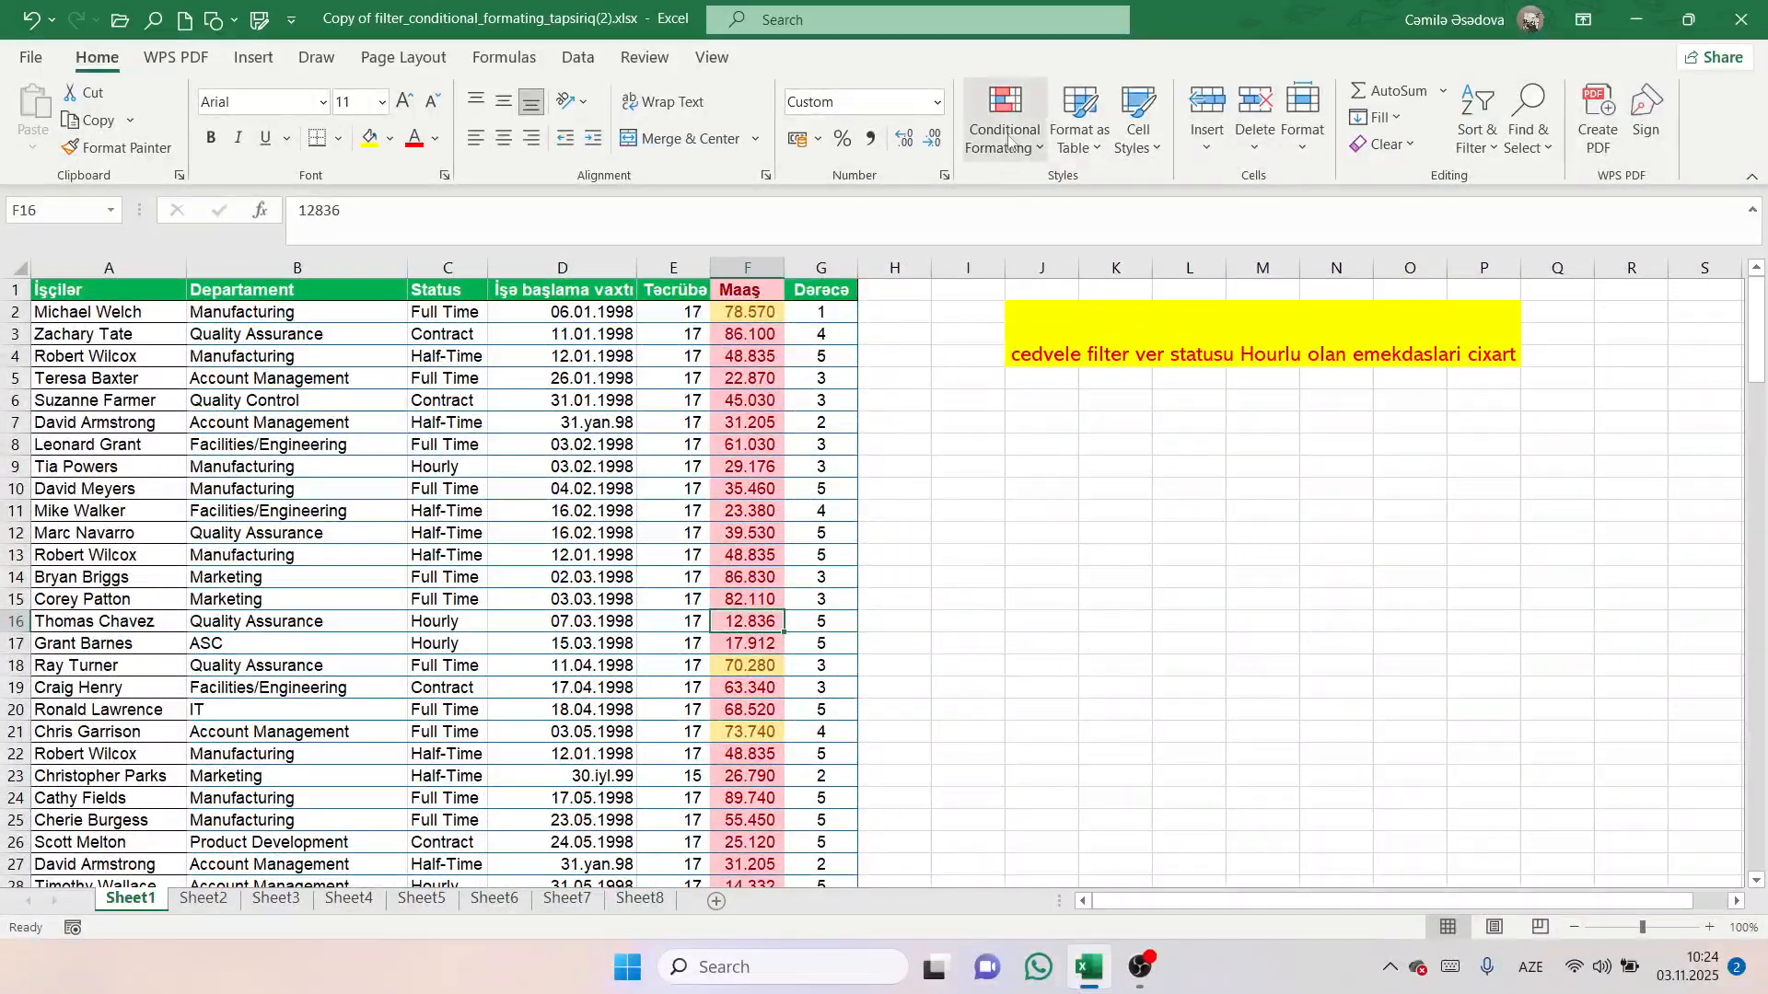
left_click(1008, 138)
mouse_move(1059, 191)
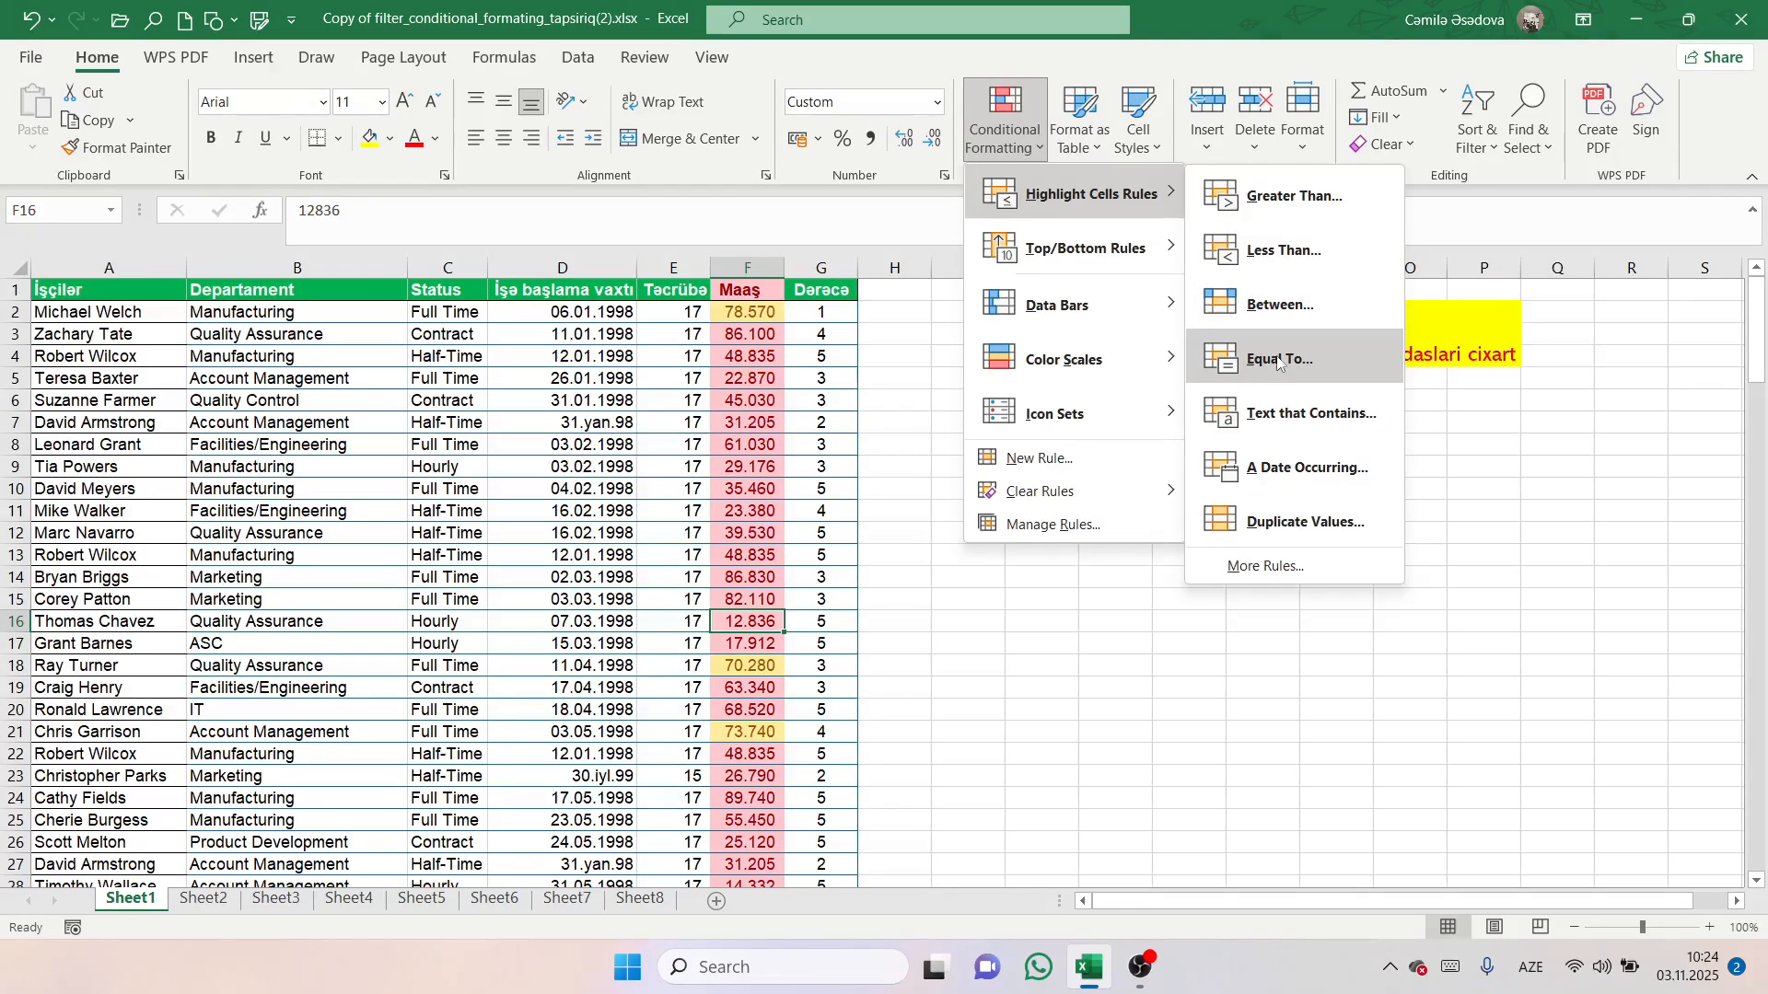
left_click(755, 497)
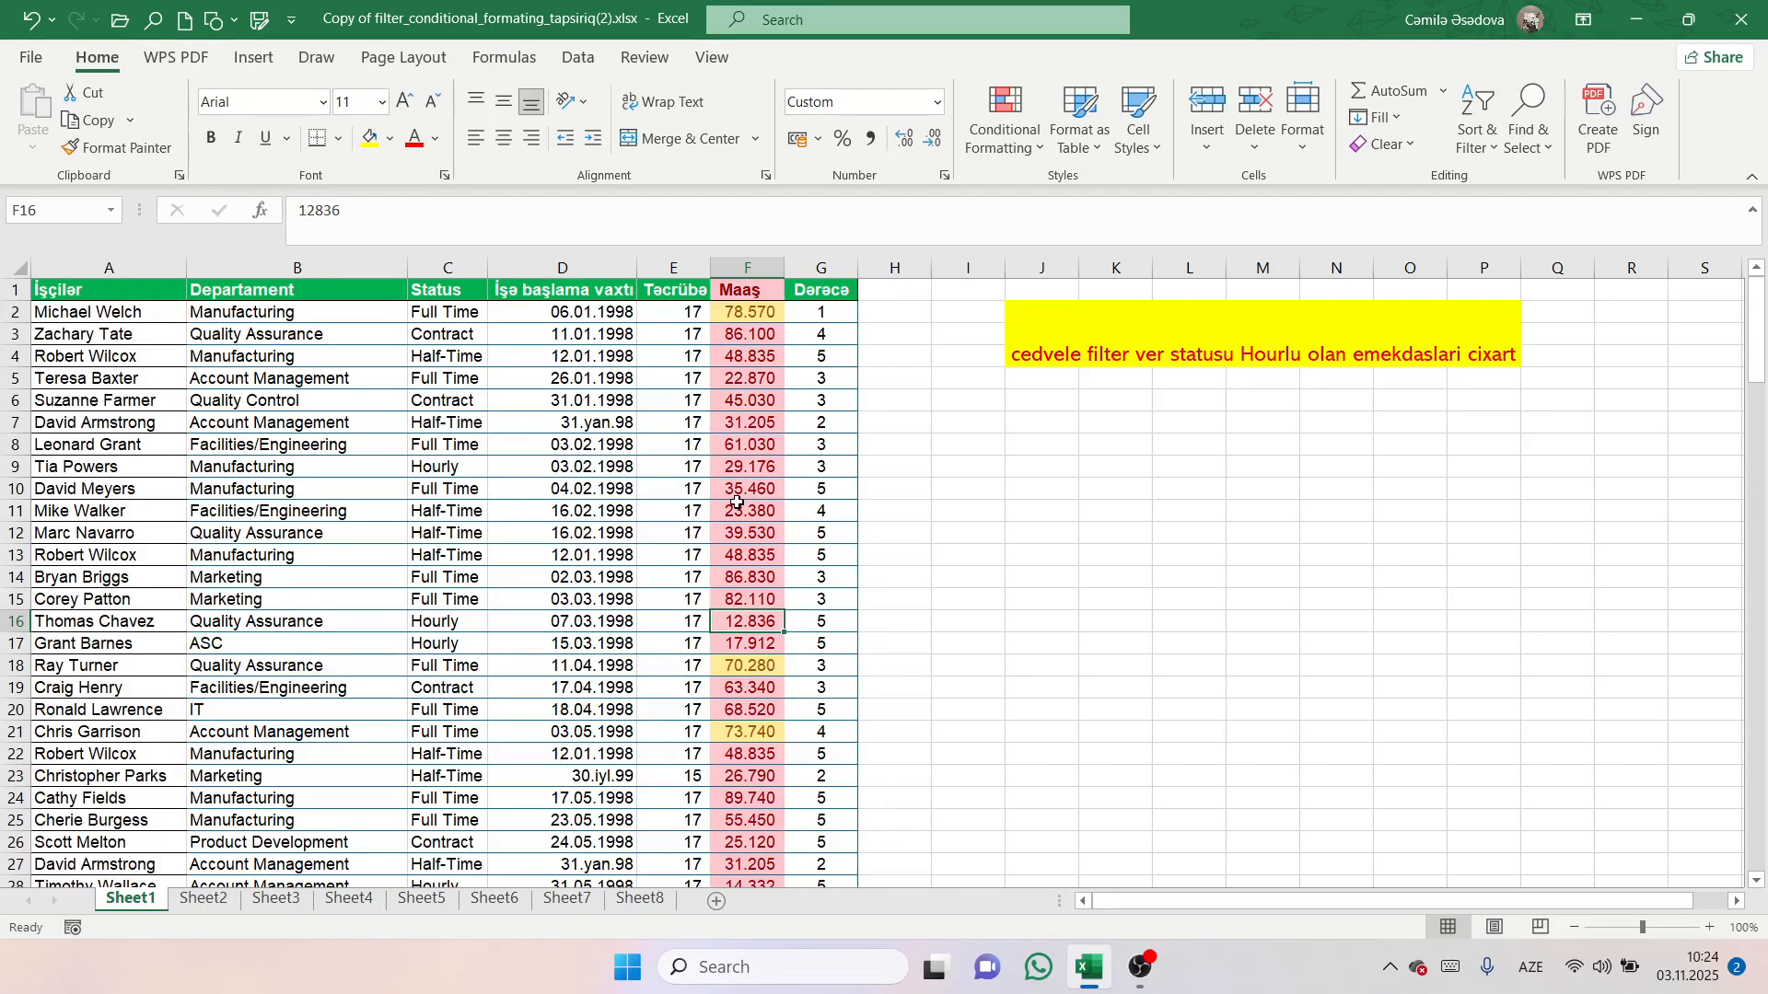
Clear all conditional formatting rules from the entire Maaş column only.
left_click(747, 268)
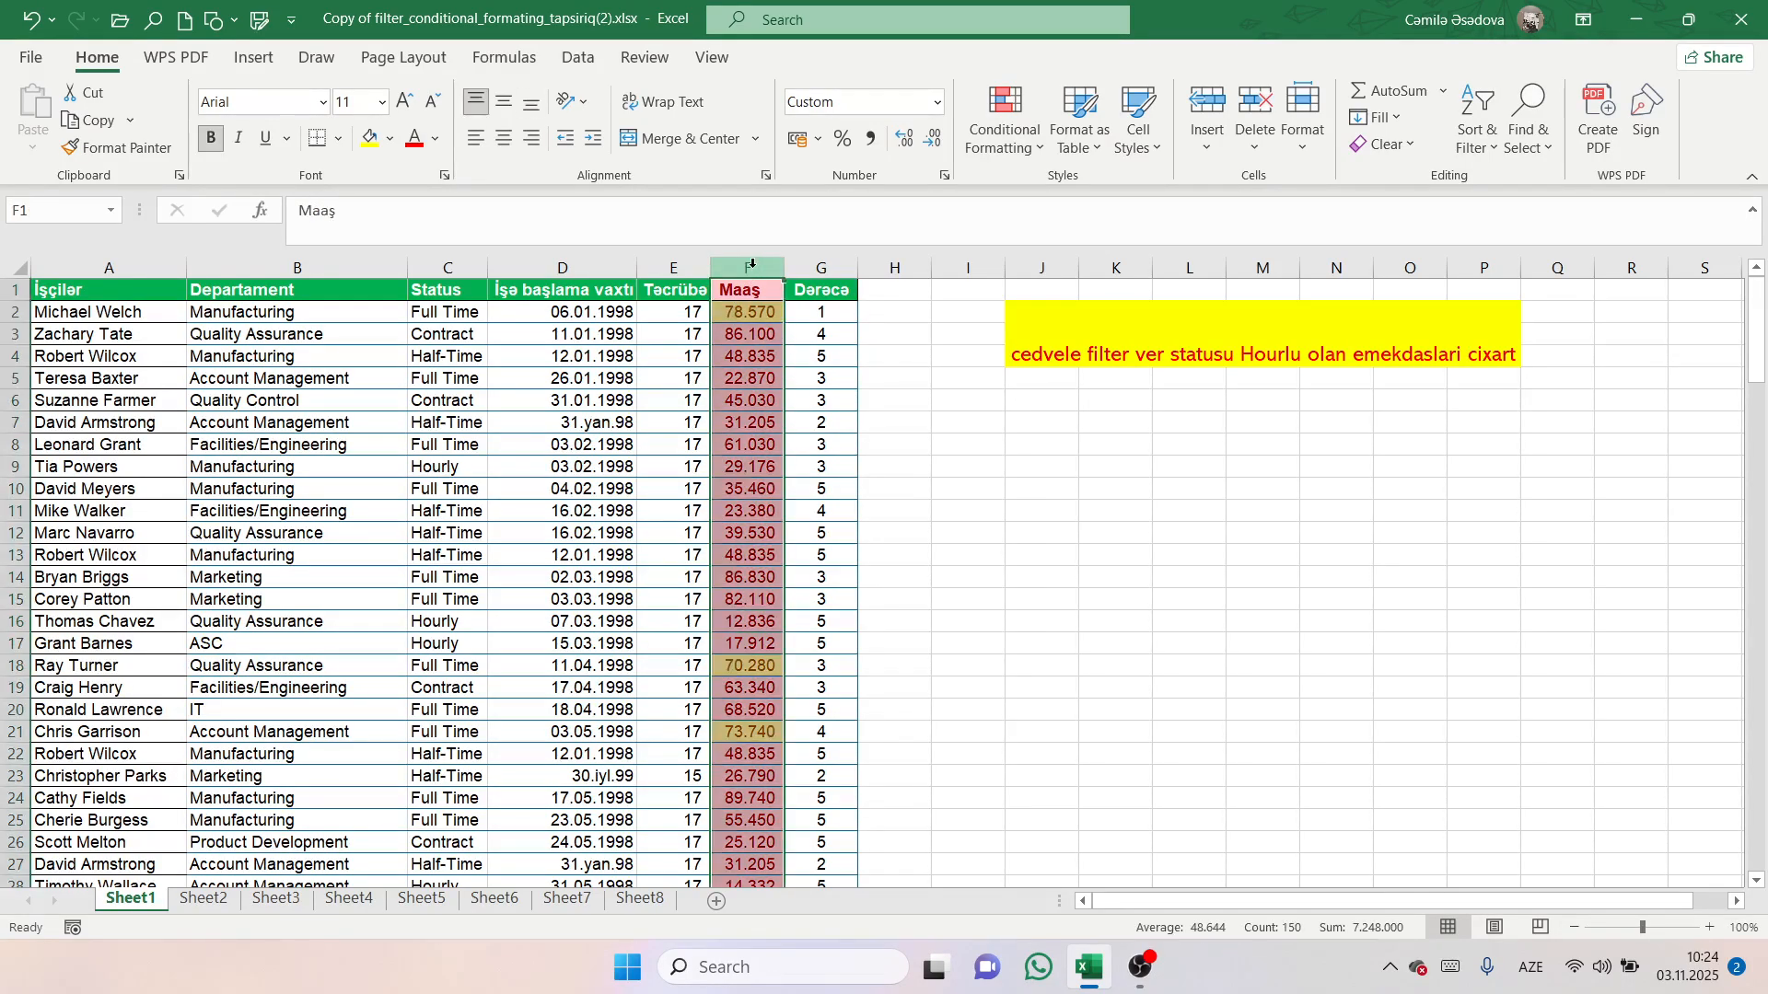
left_click(996, 159)
mouse_move(1003, 492)
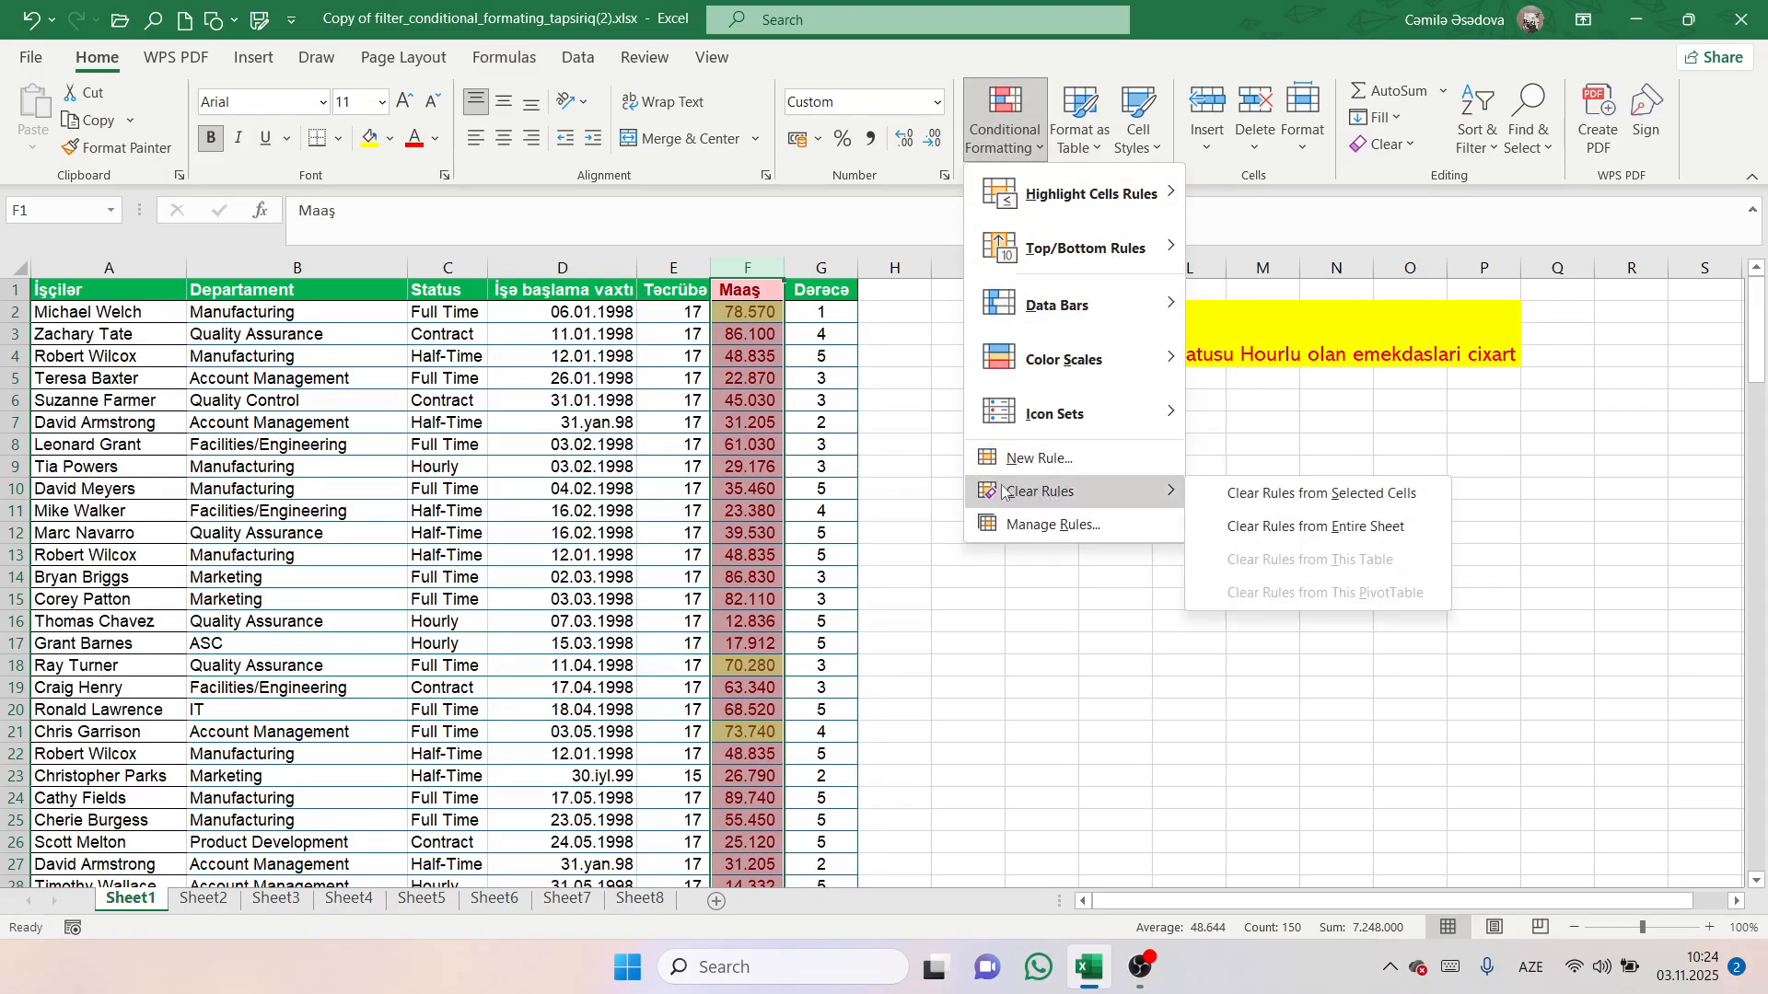
left_click(1271, 493)
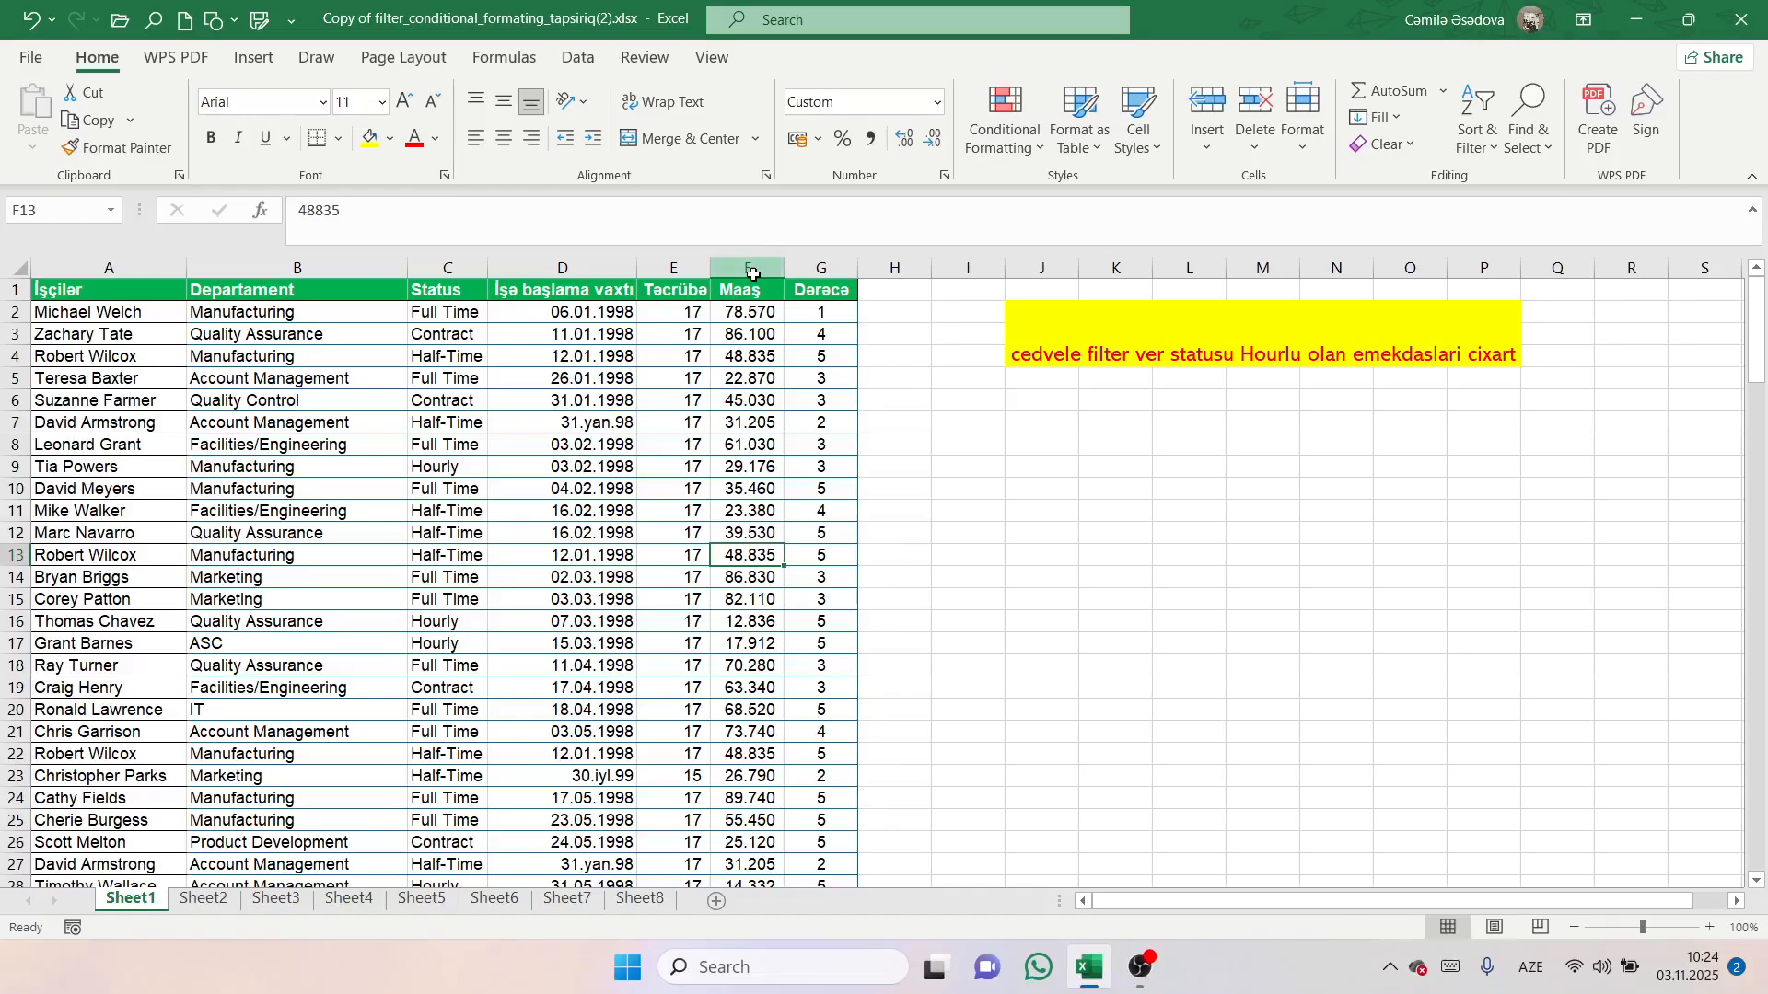
Highlight values equal to 9.424 in the entire Maaş column using Yellow Fill with Dark Yellow Text.
left_click(1004, 129)
mouse_move(1087, 194)
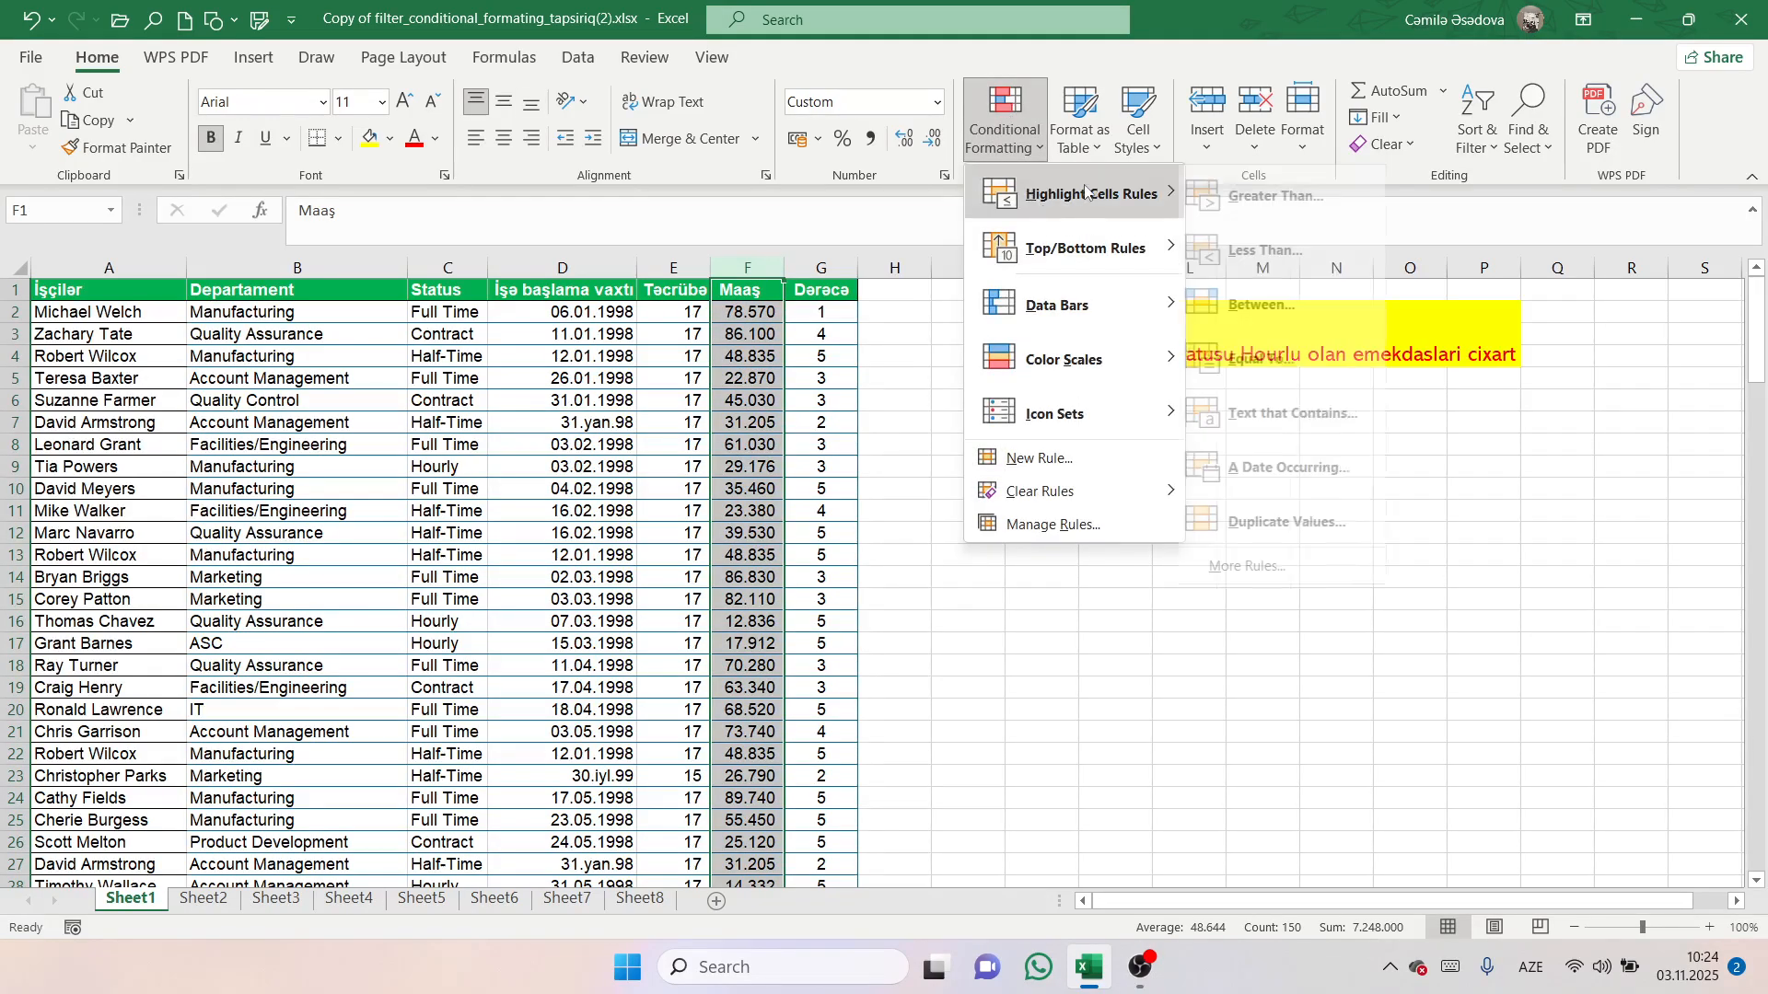
left_click(1274, 364)
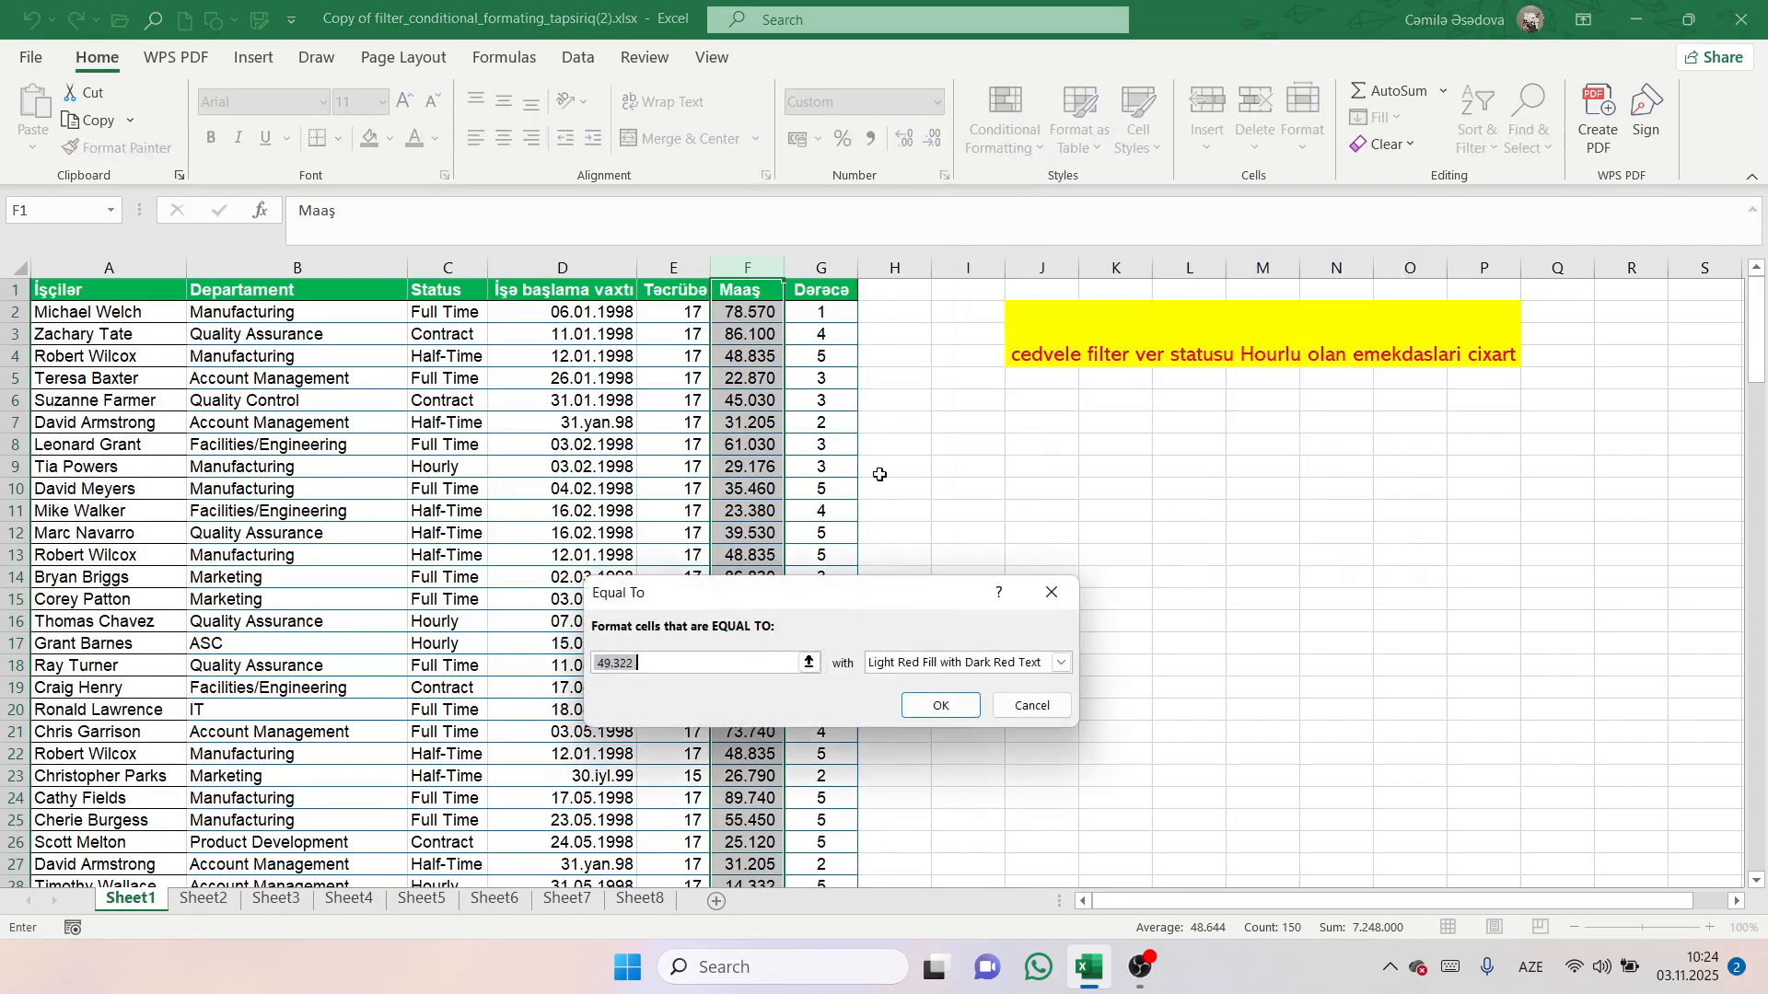
key("BackSpace")
left_click(1061, 663)
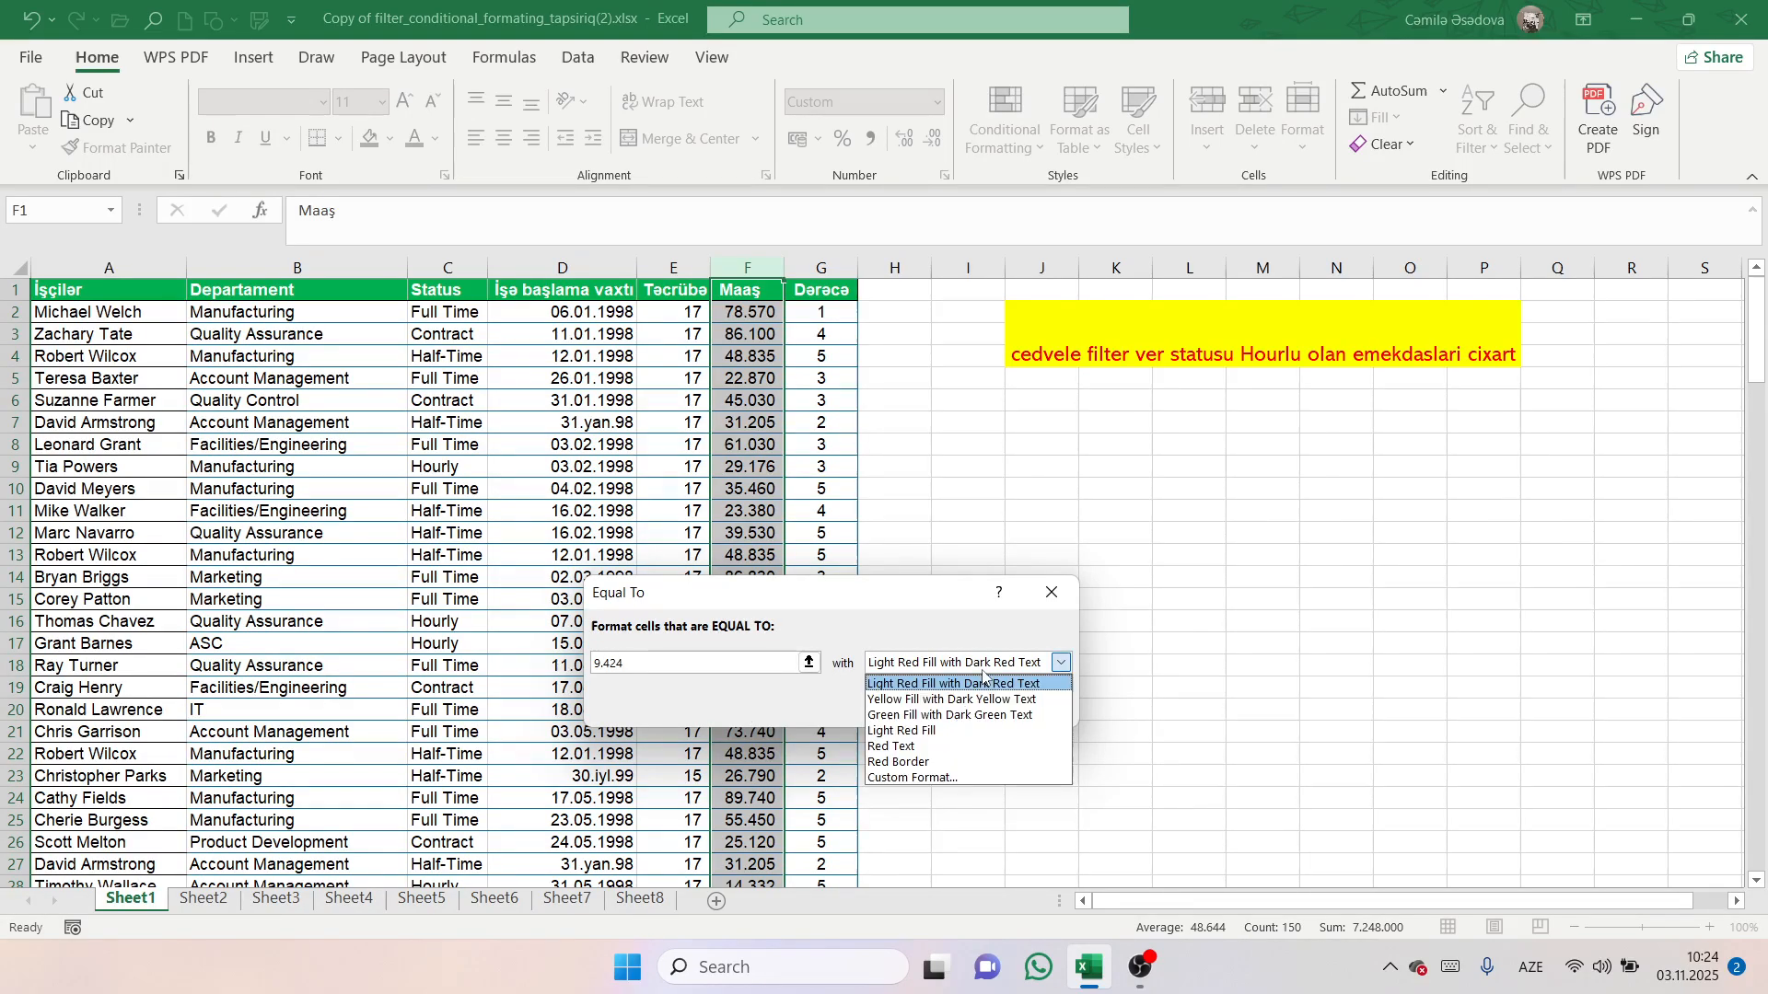
left_click(940, 700)
left_click(940, 705)
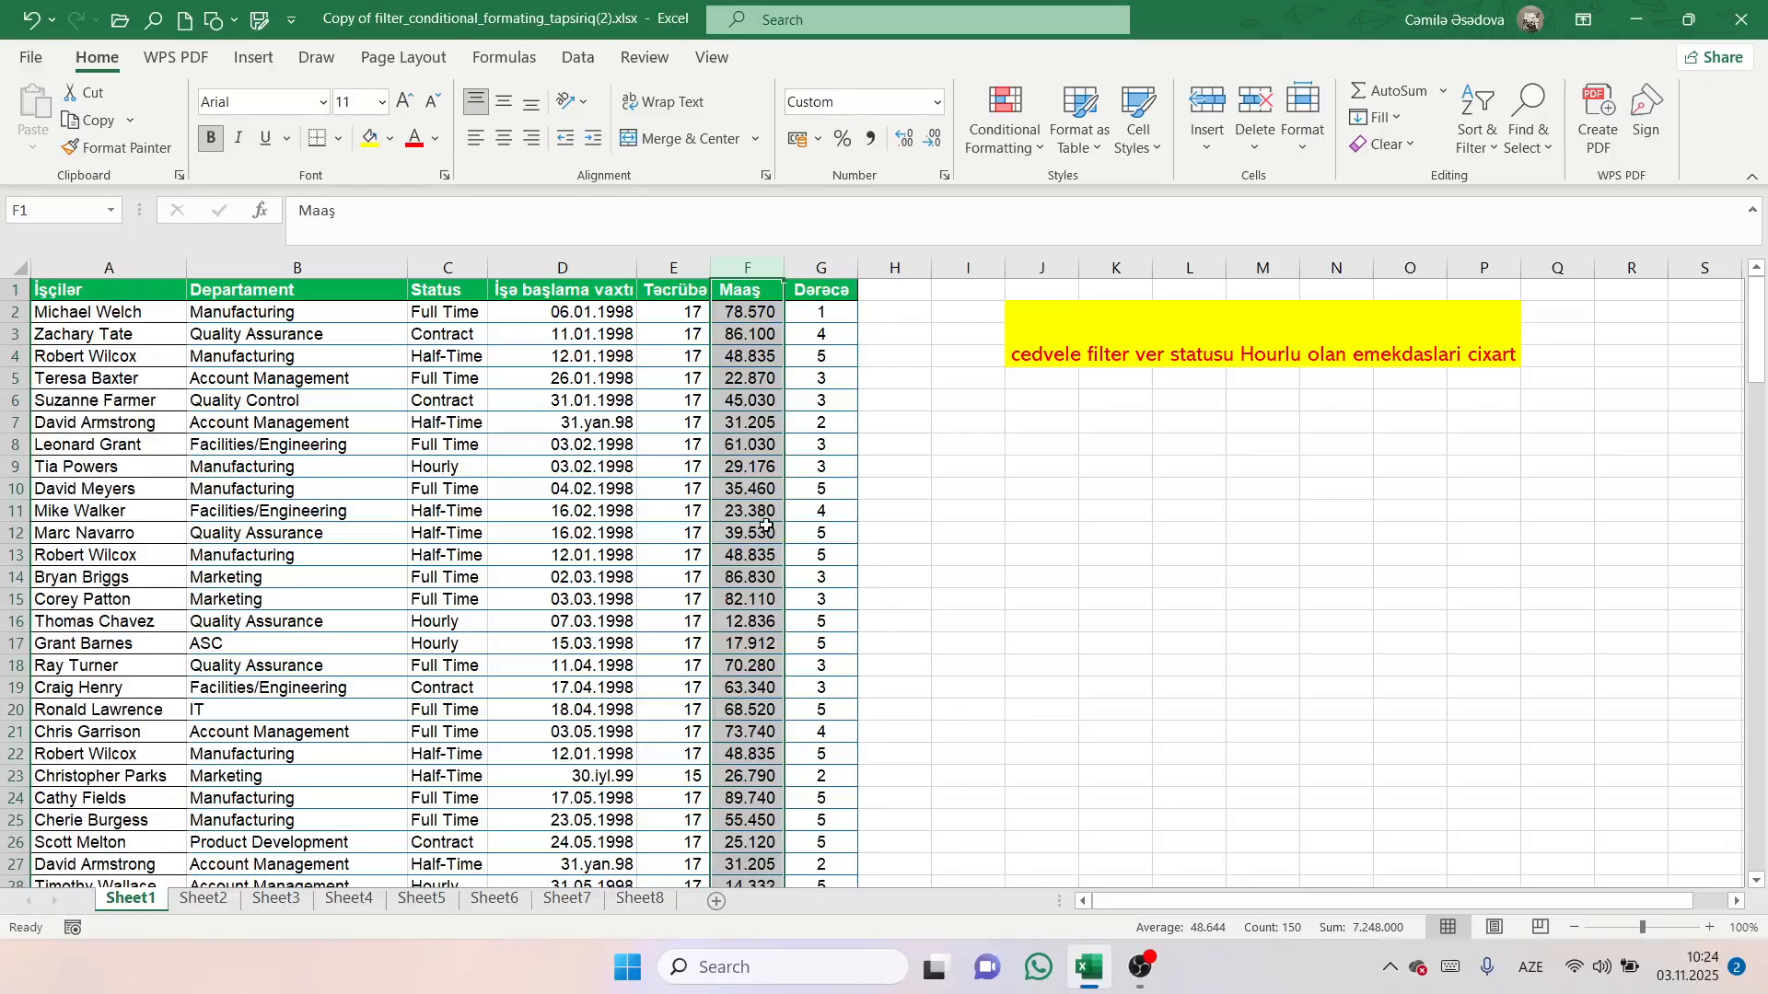
Search down the Maaş column for the salary highlighted by the equal-to rule and compare it with the surrounding rows.
scroll(726, 378, "down", 12)
scroll(726, 378, "up", 12)
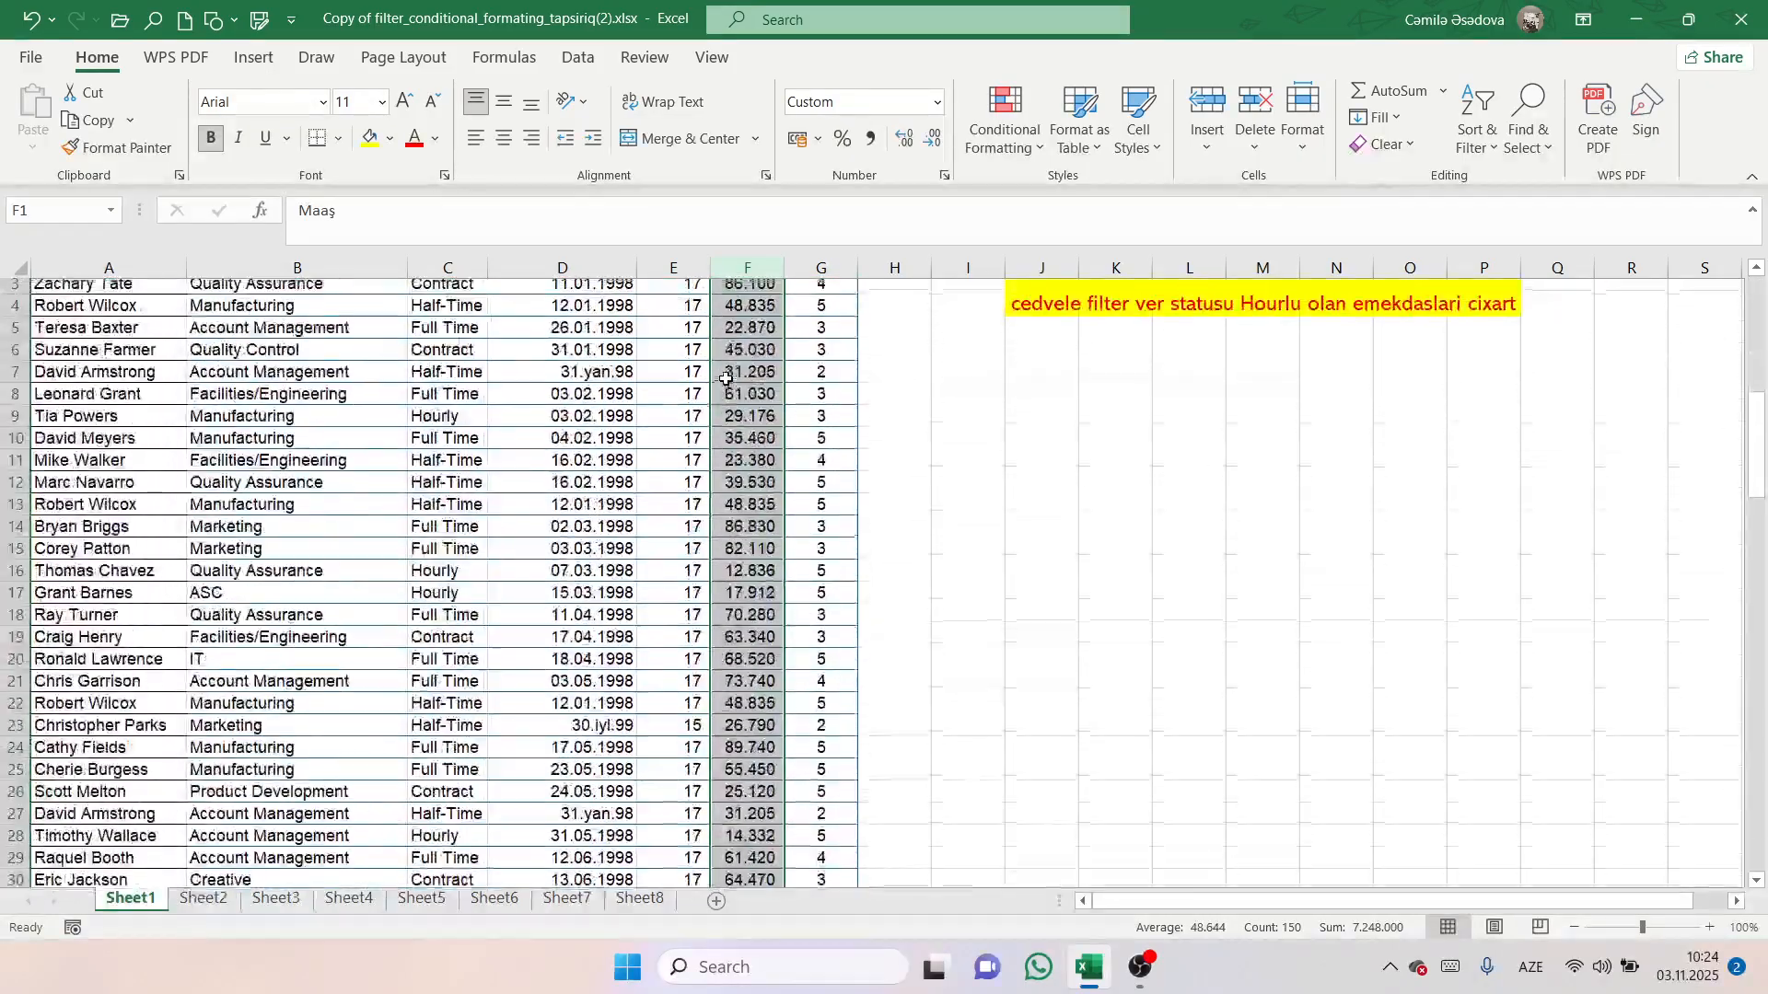
scroll(726, 378, "down", 20)
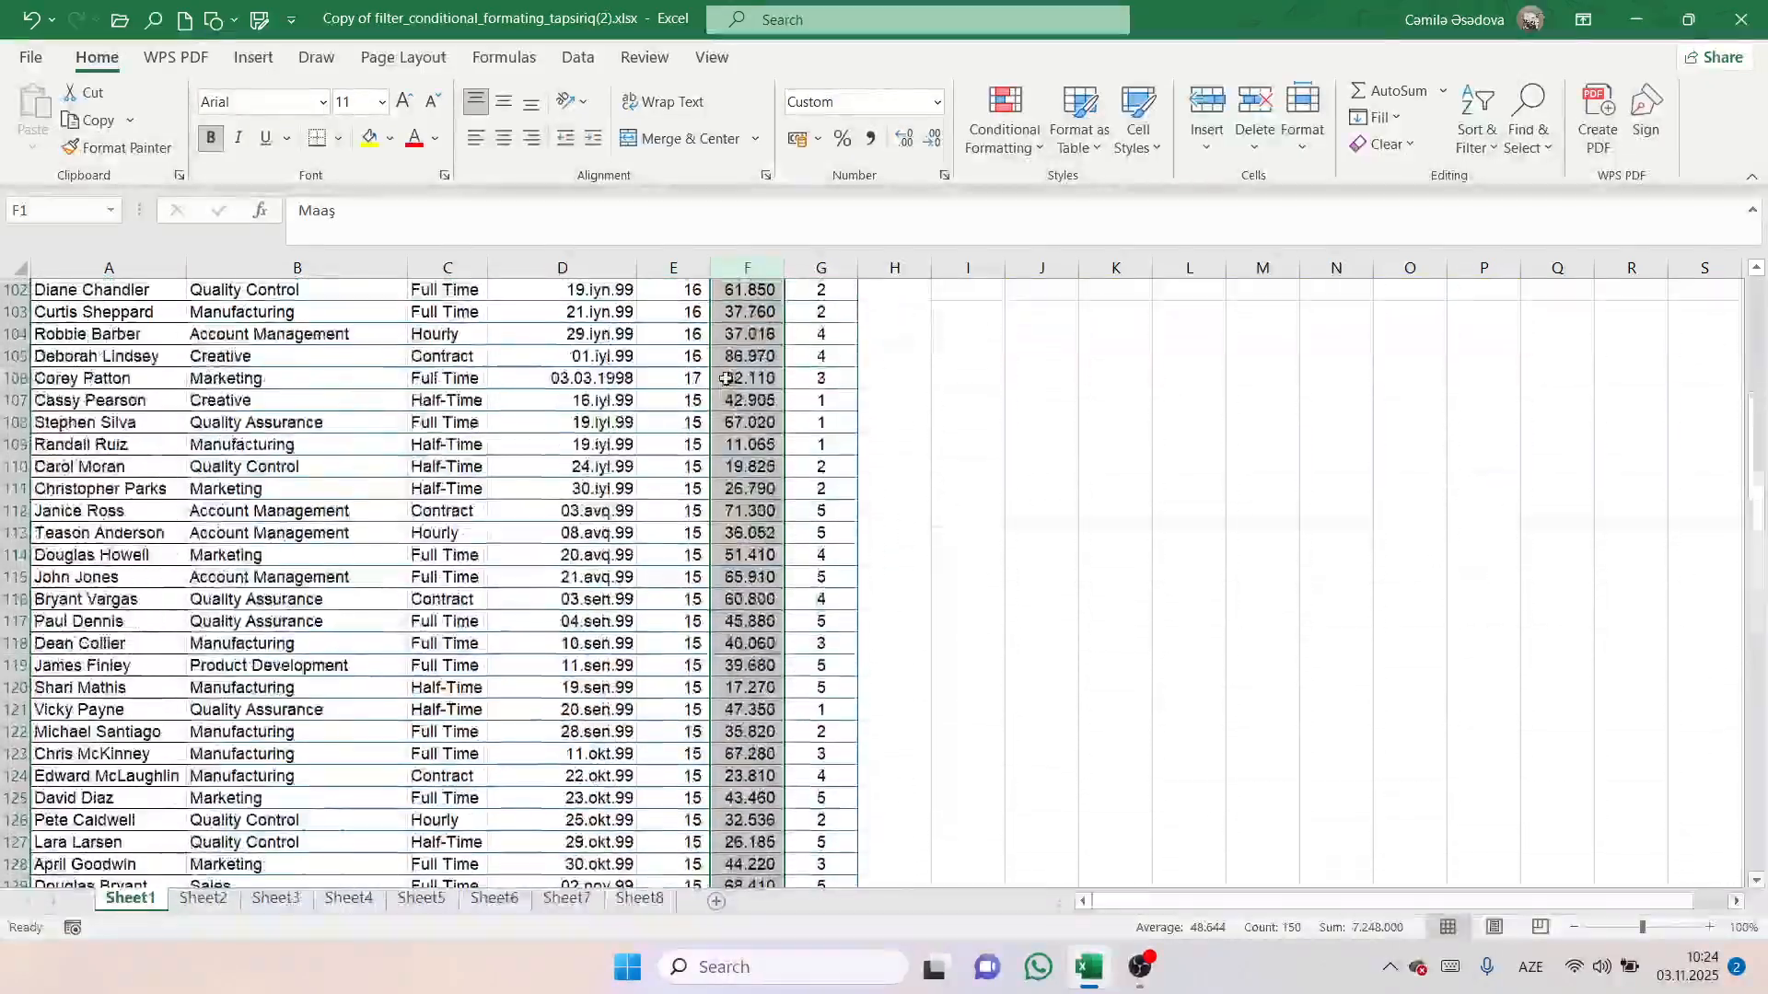
scroll(727, 378, "up", 3)
left_click(727, 379)
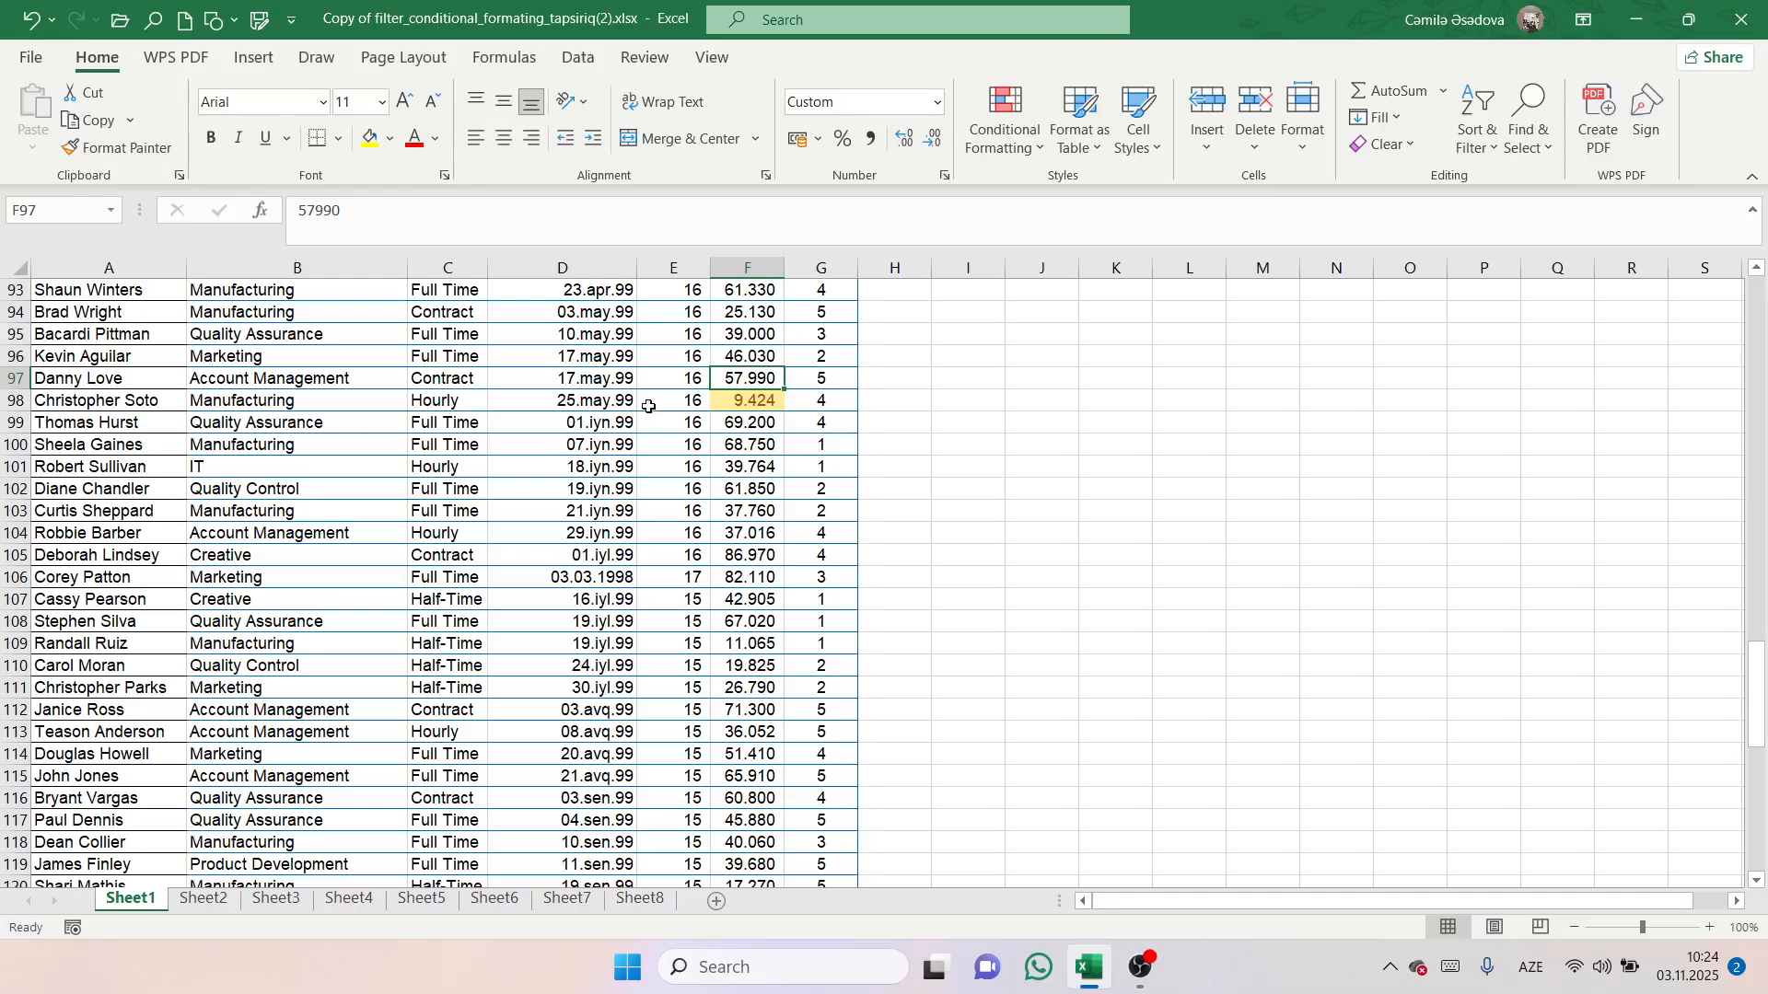
scroll(749, 455, "up", 5)
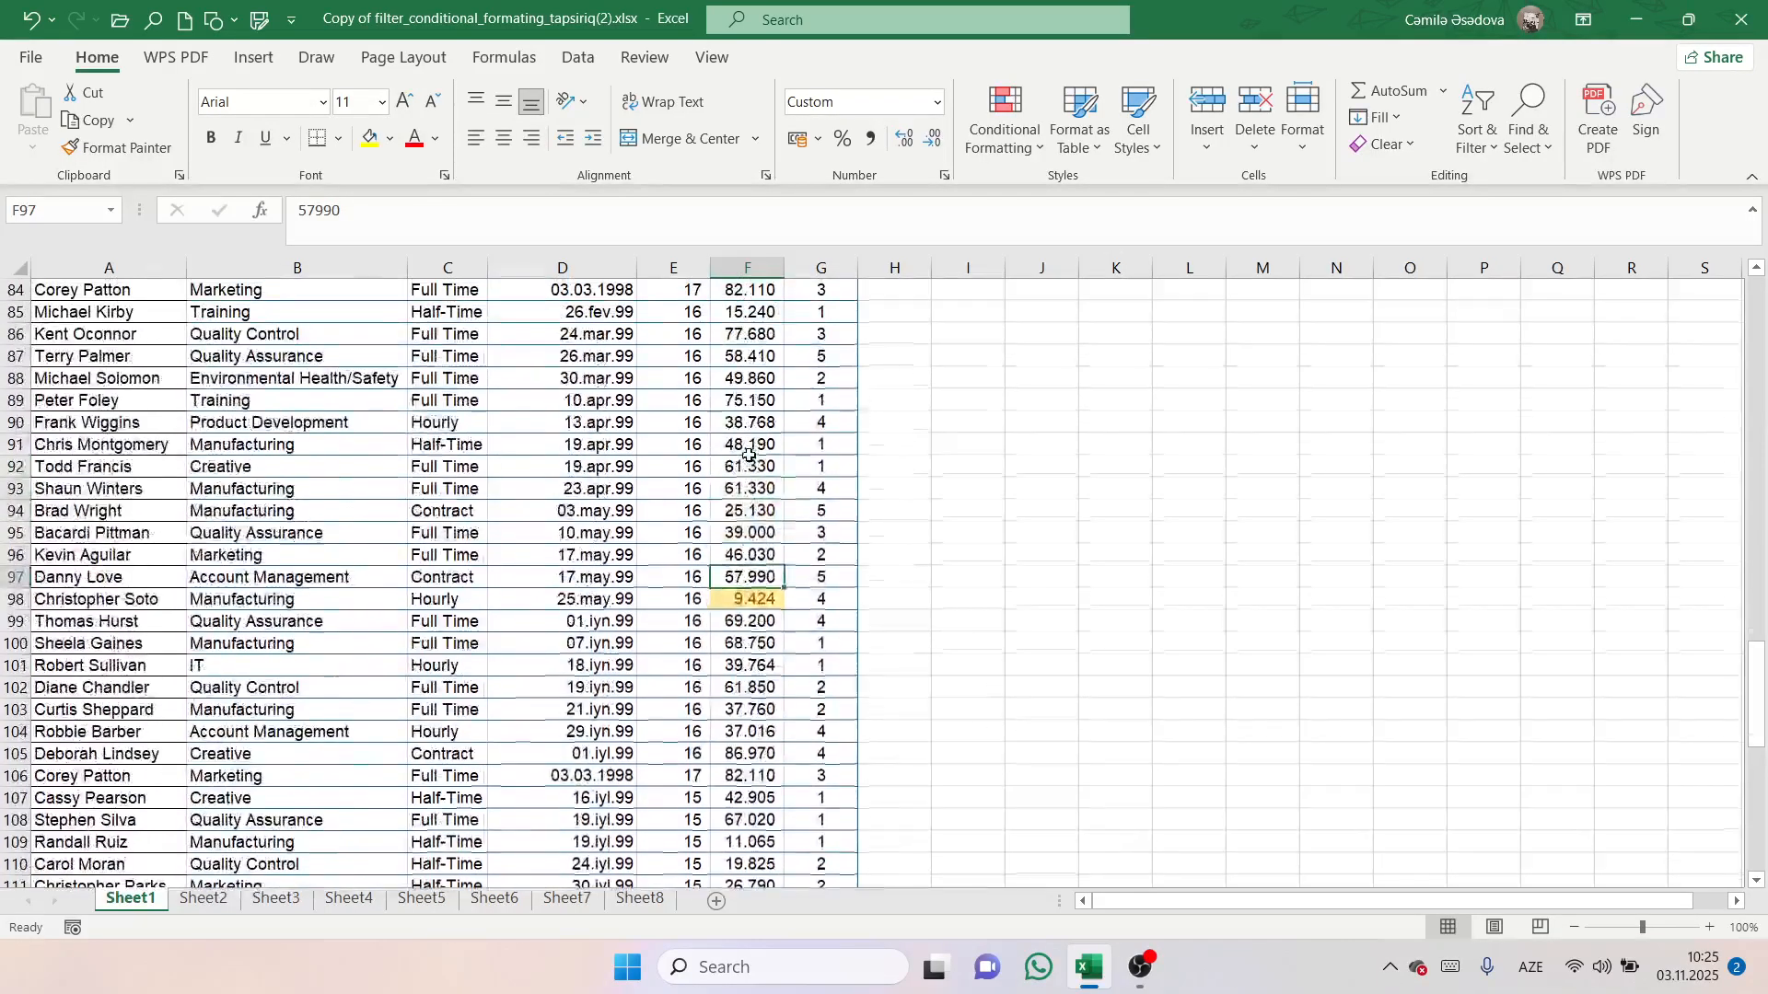
scroll(749, 455, "up", 20)
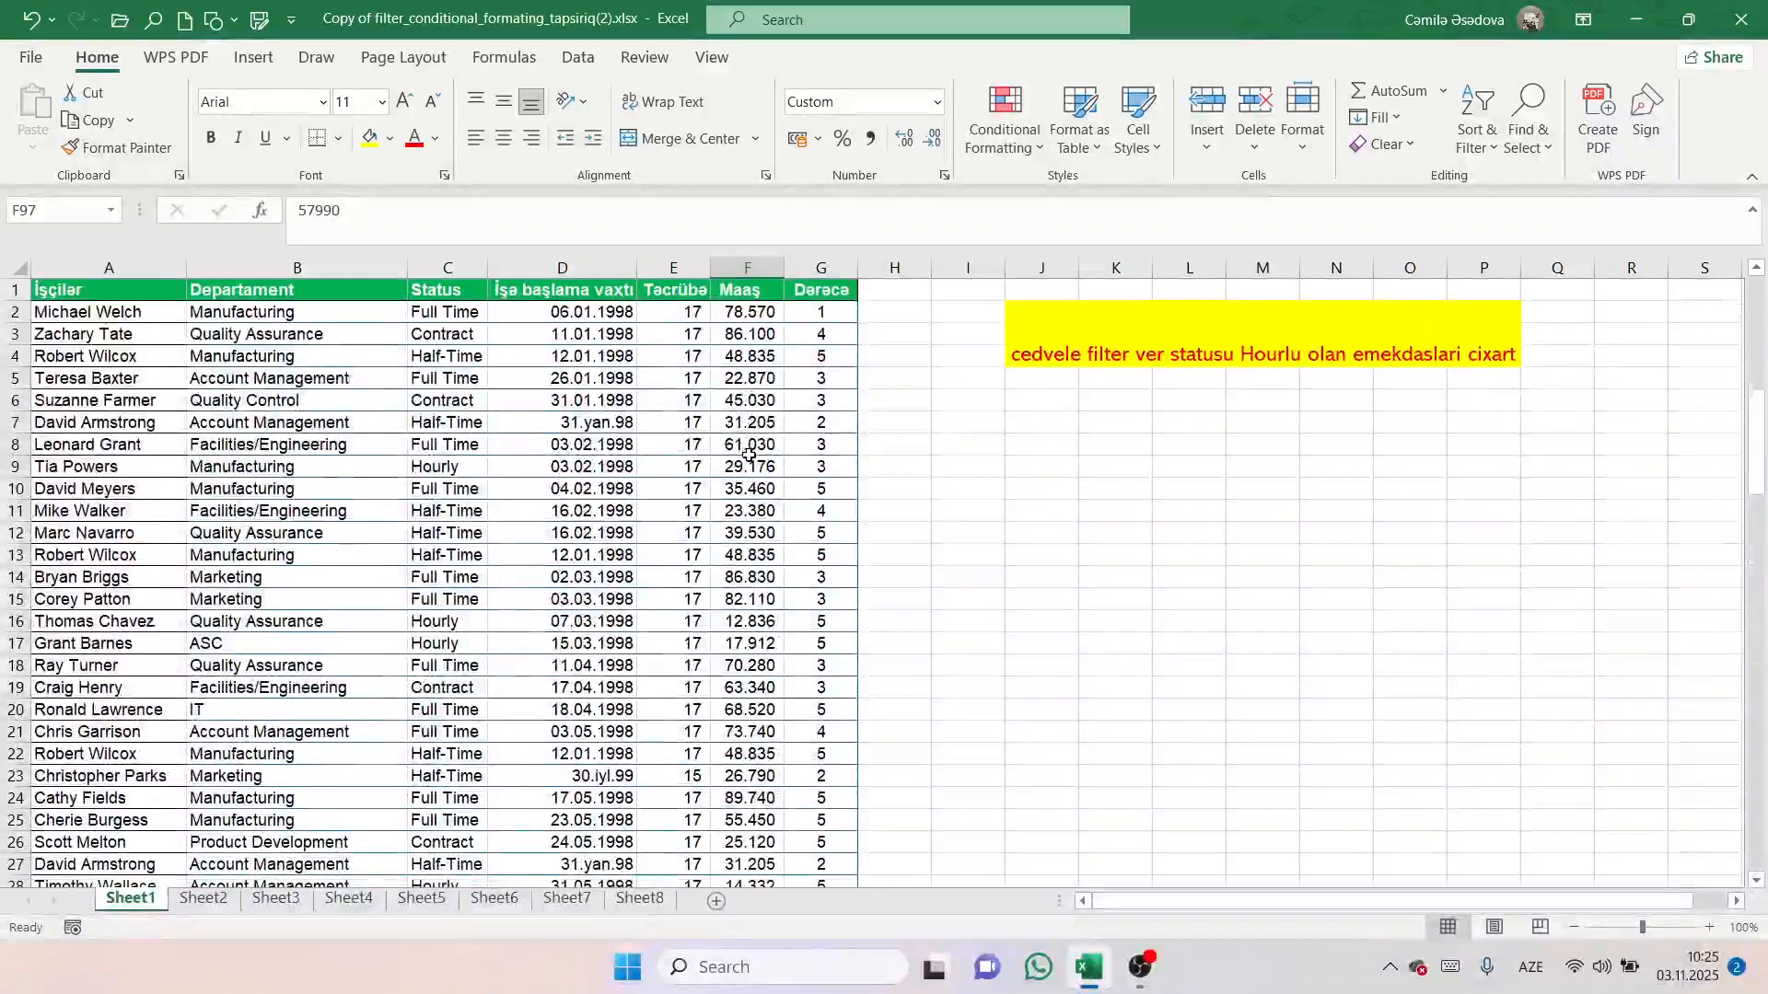
scroll(749, 455, "down", 9)
scroll(749, 455, "down", 15)
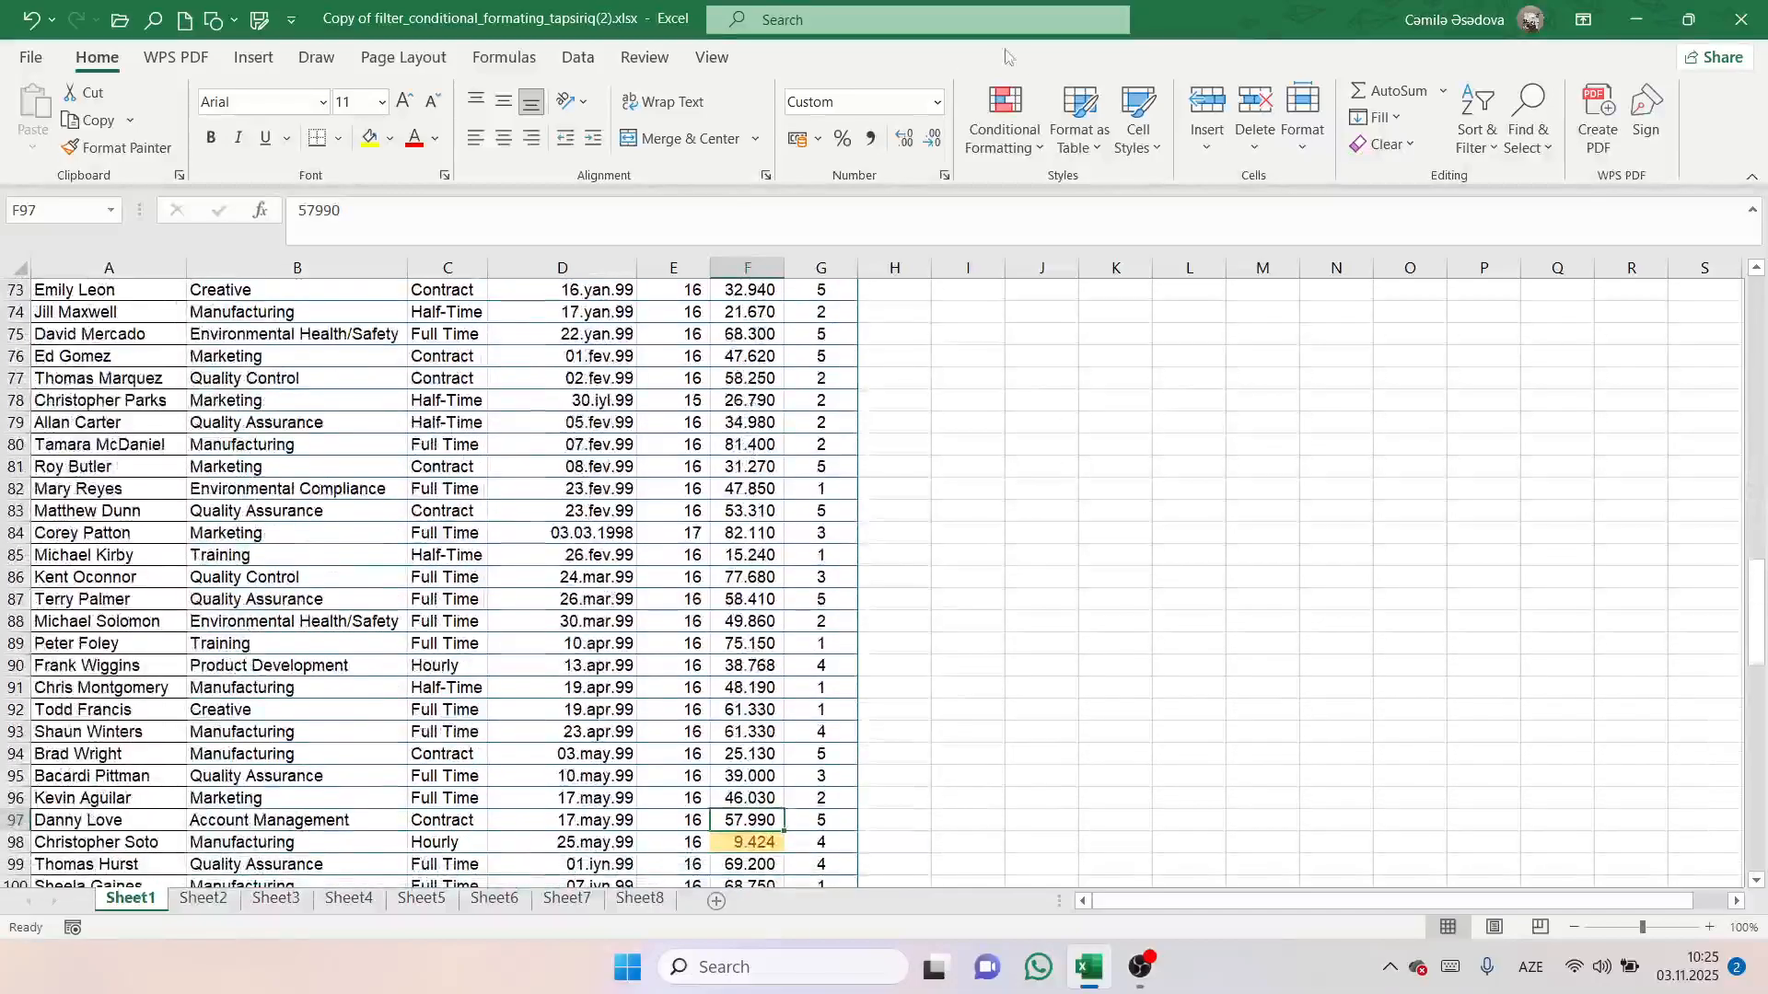
left_click(985, 156)
mouse_move(1068, 194)
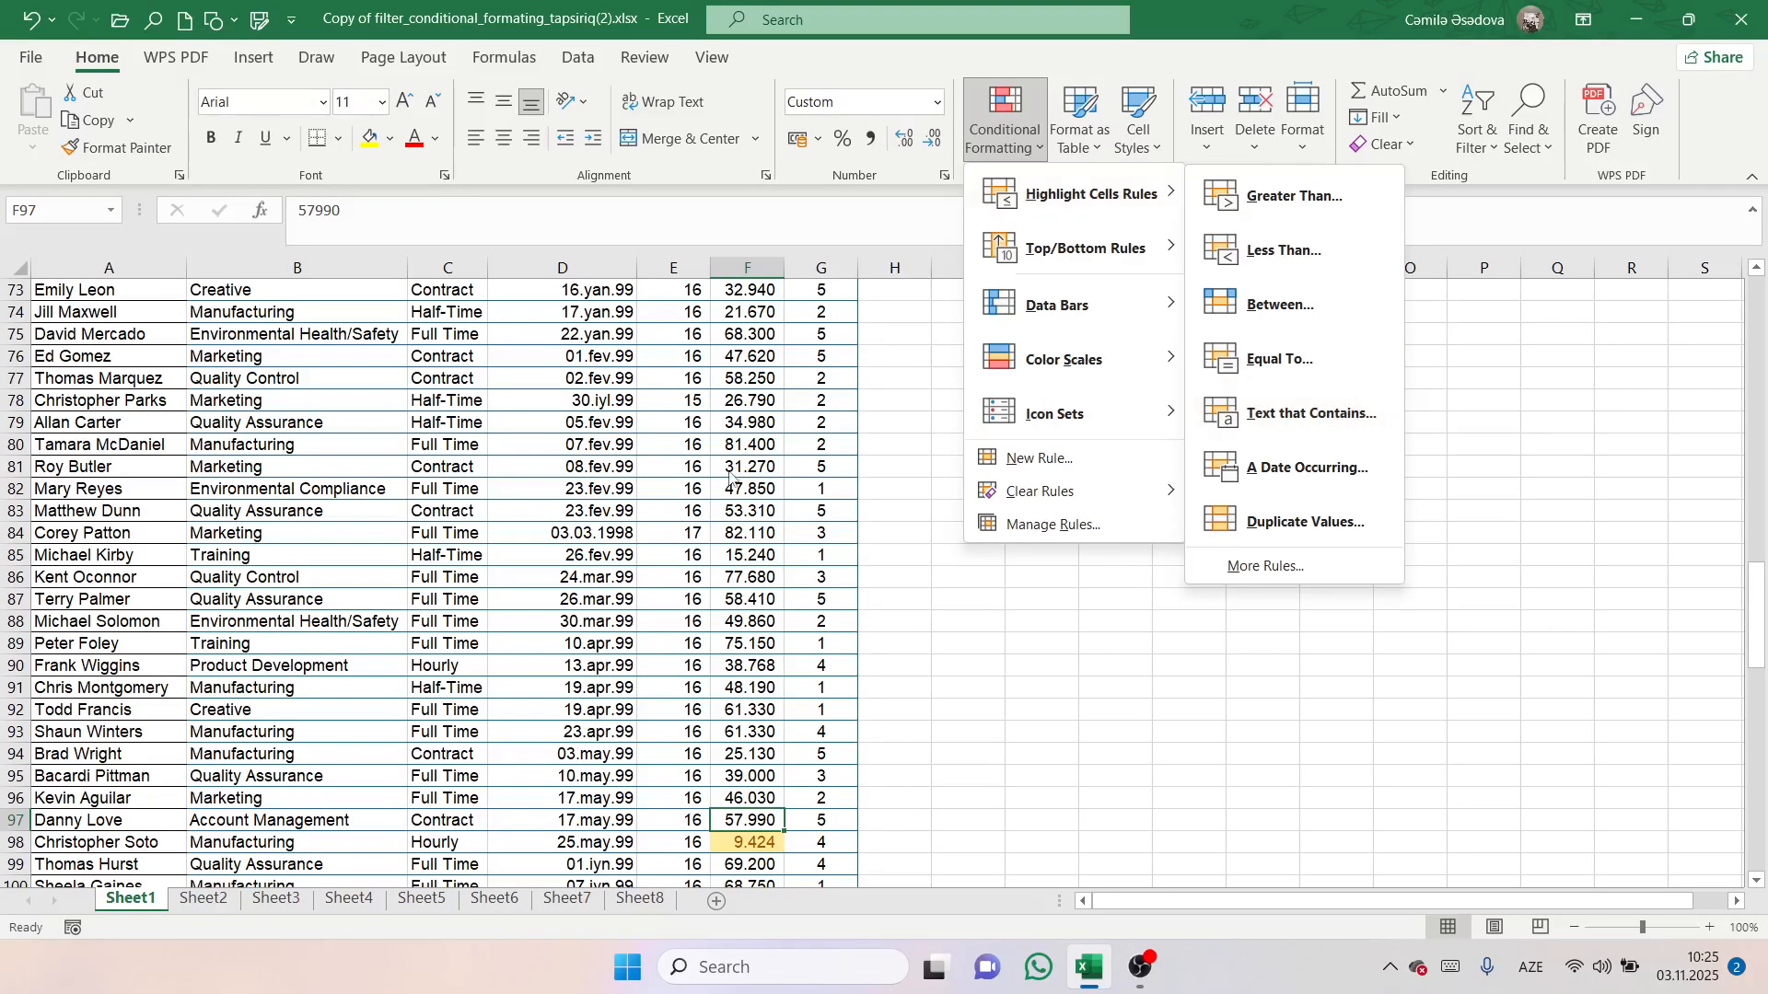
key("Escape")
key("Escape")
Highlight cells containing the text "manufacturing" in the entire Departament column using Green Fill with Dark Green Text.
scroll(702, 483, "up", 20)
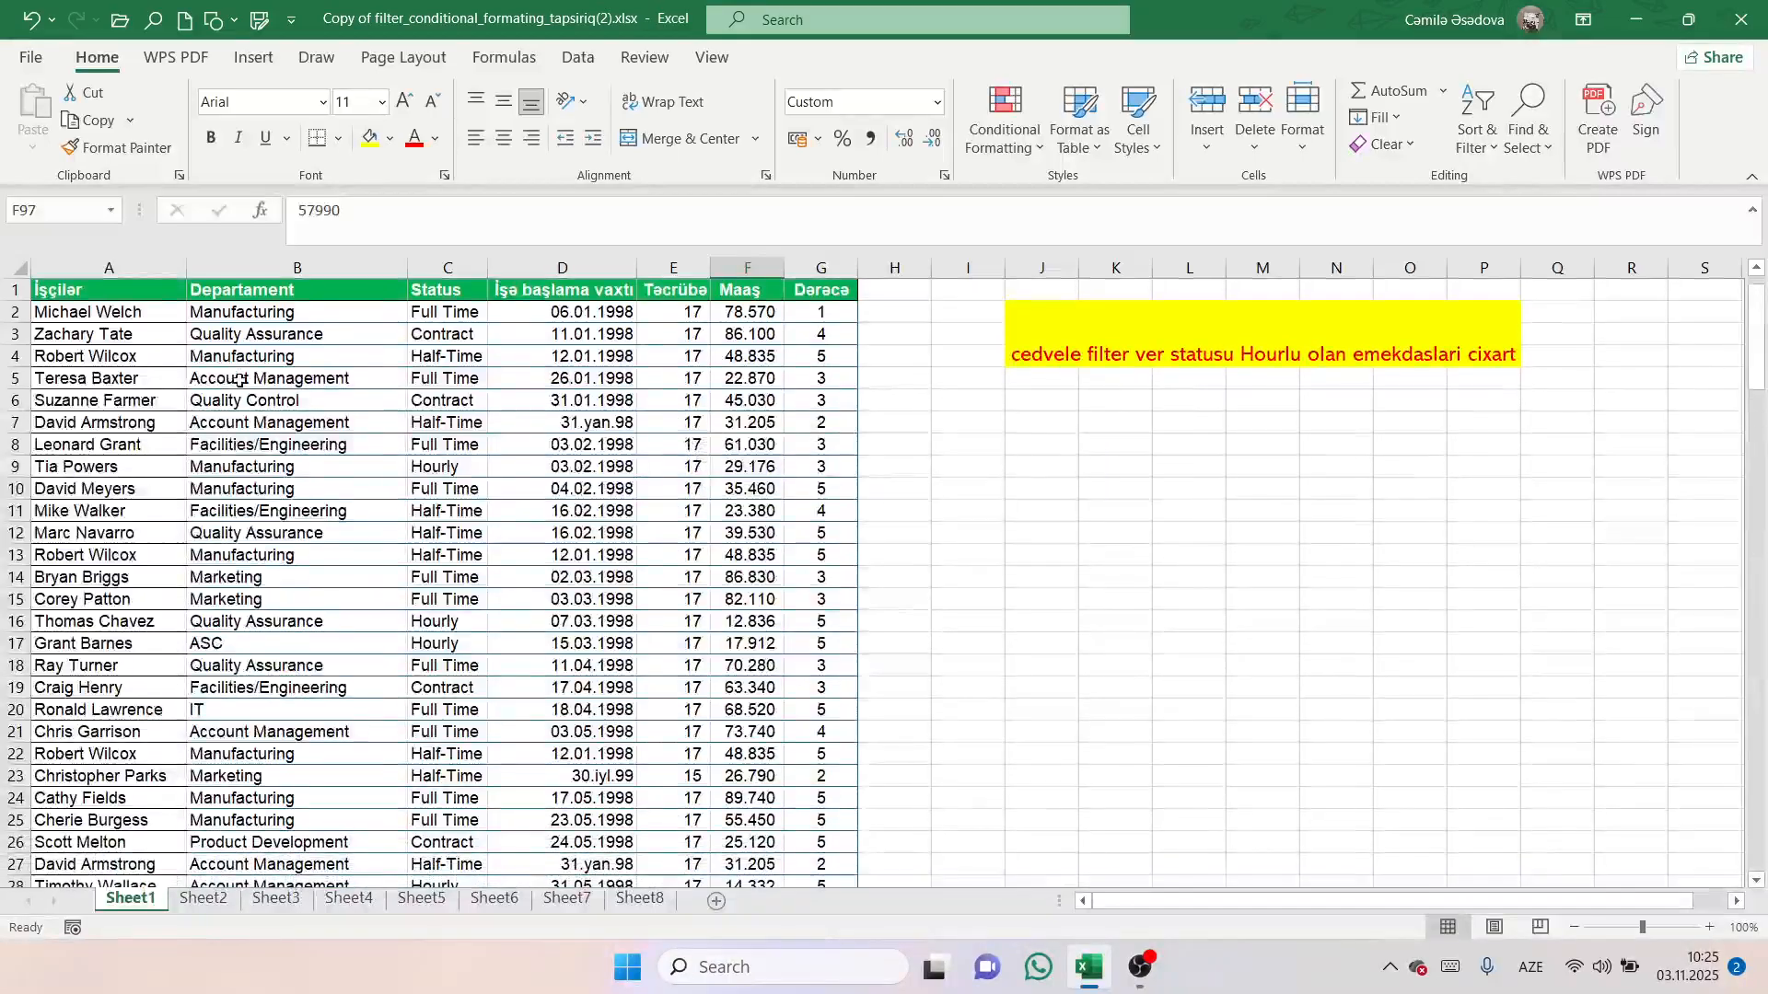
left_click(297, 256)
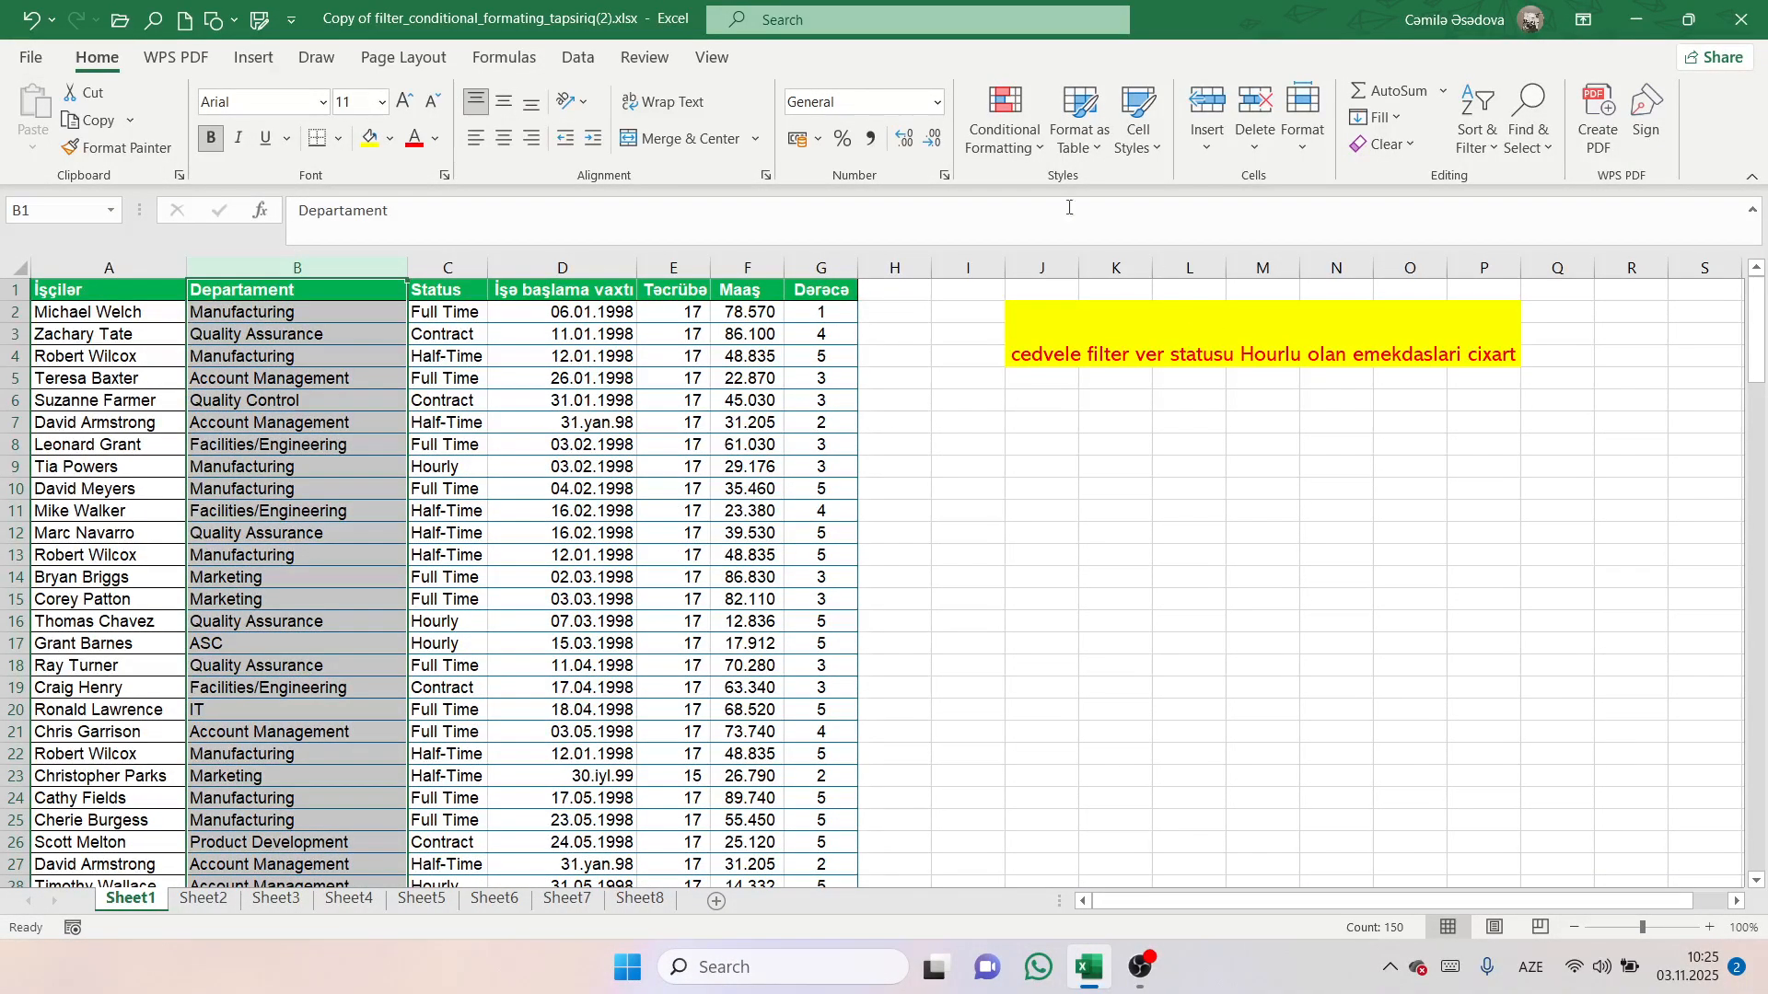
left_click(999, 116)
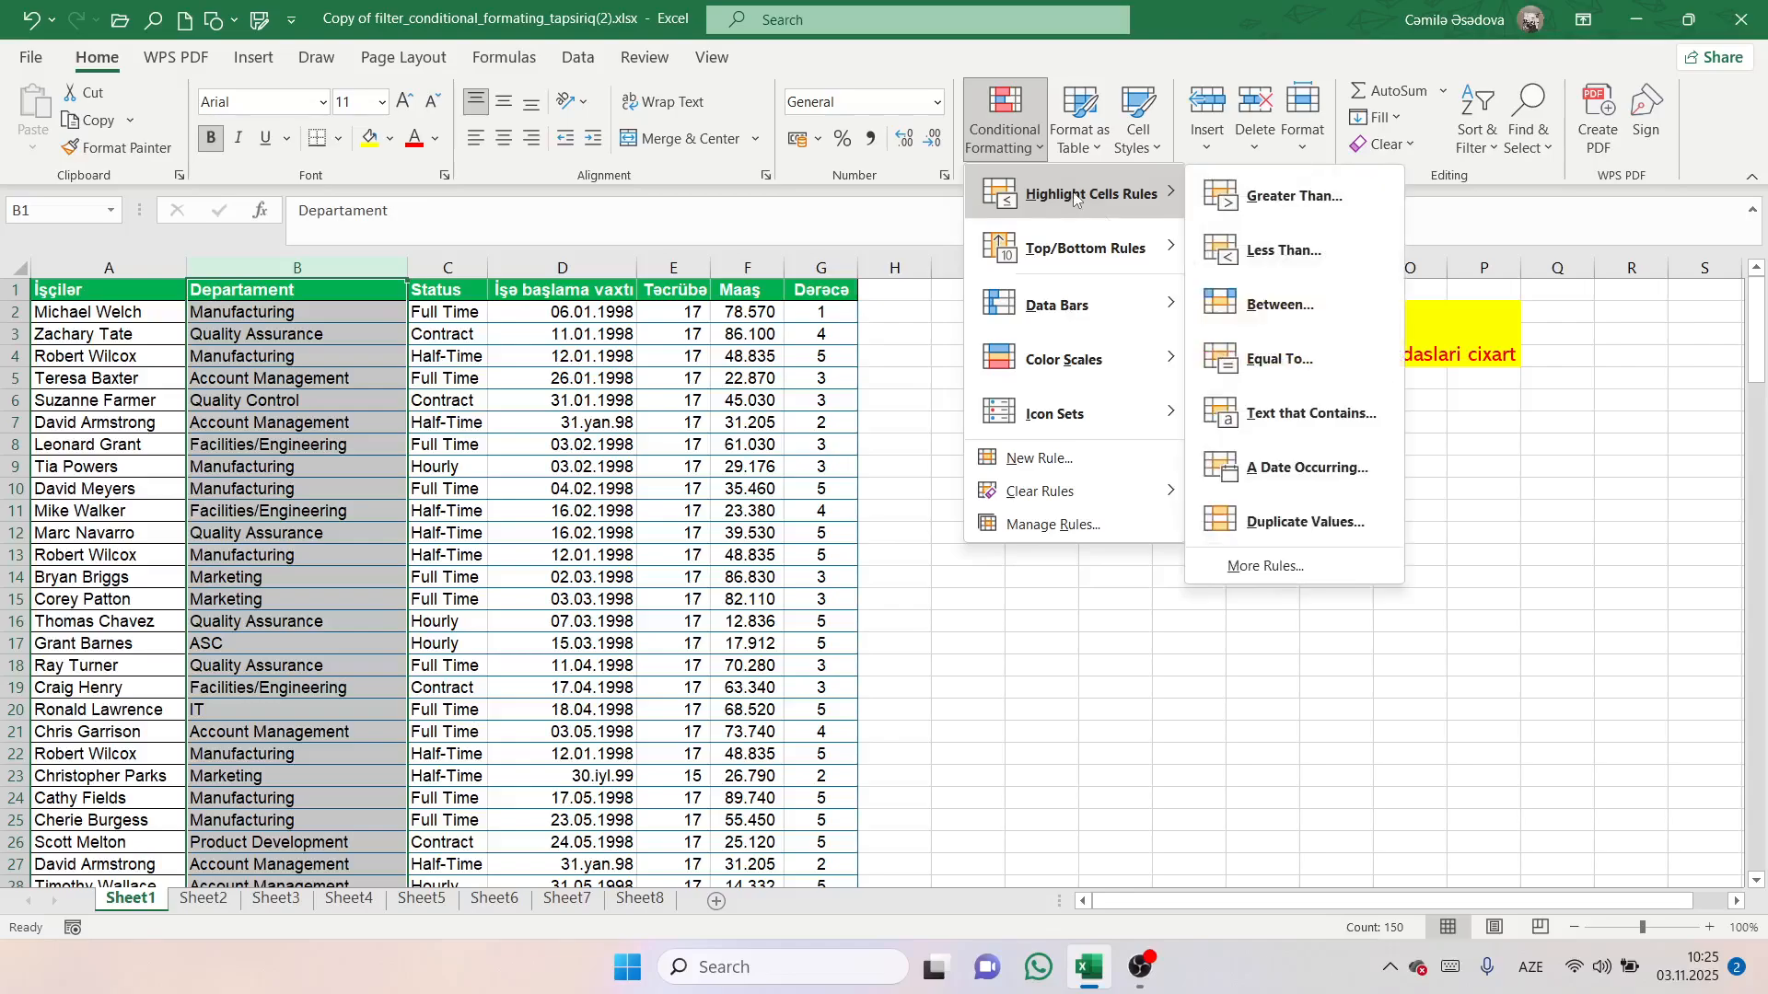
left_click(1306, 412)
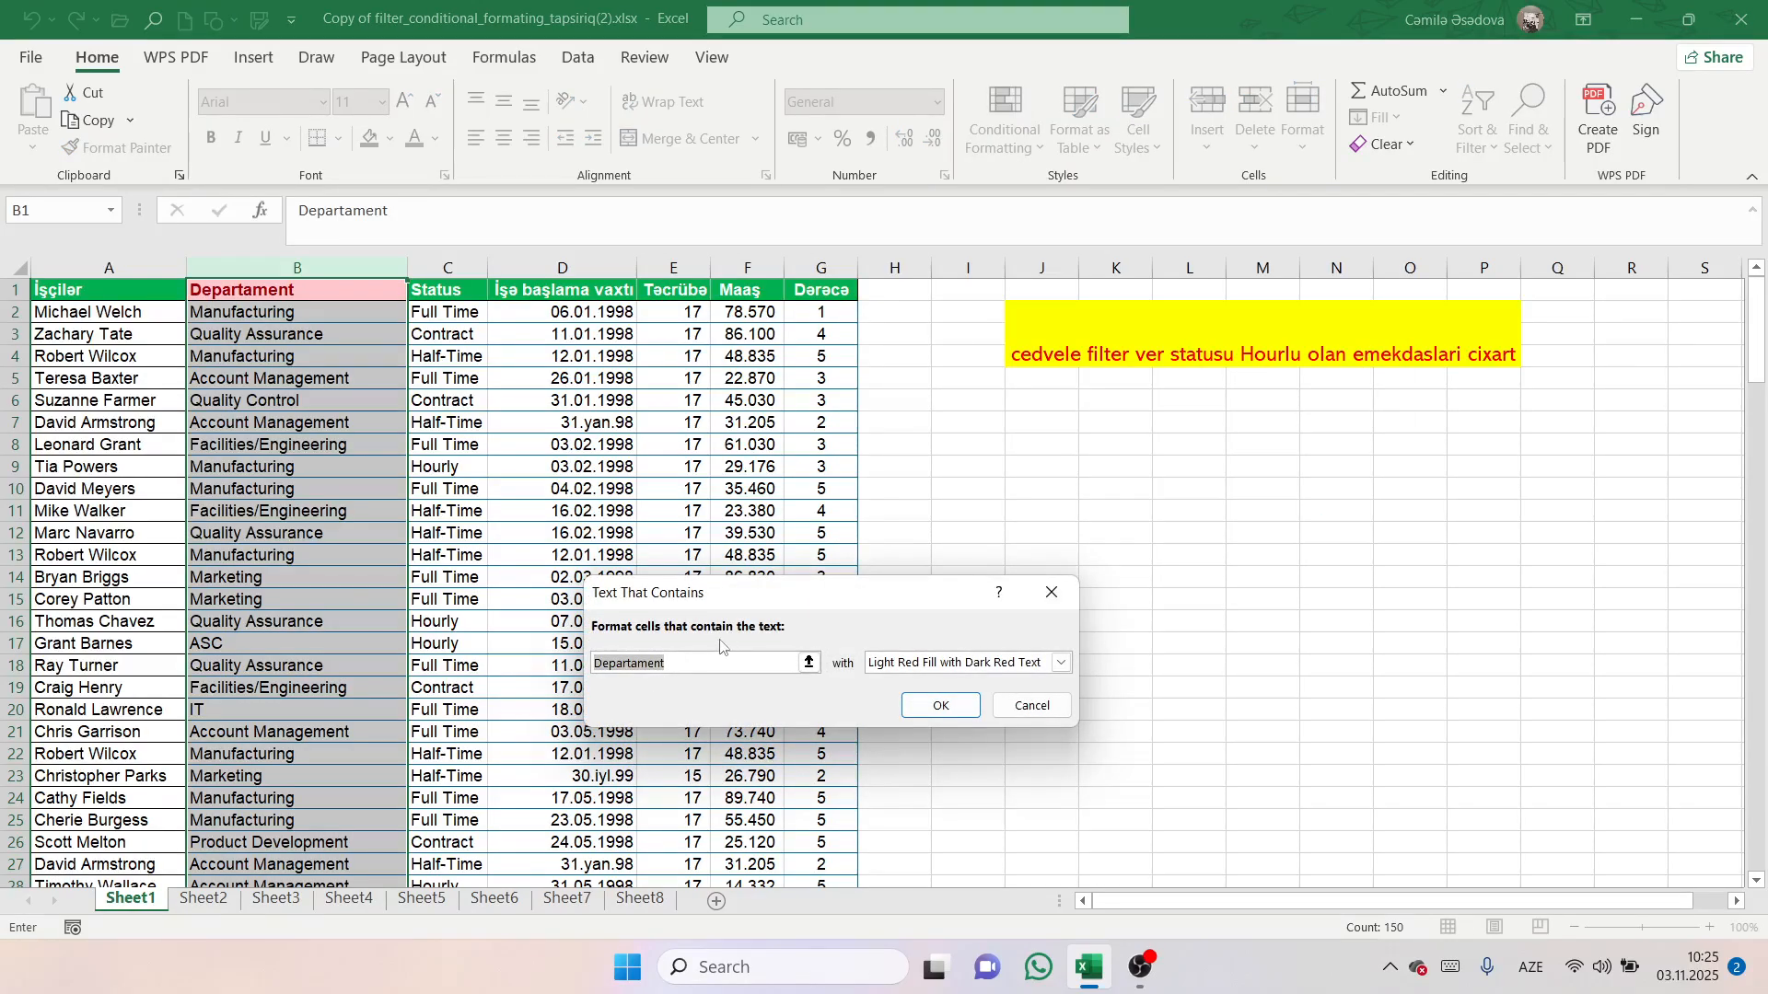
key("BackSpace")
type("manufac")
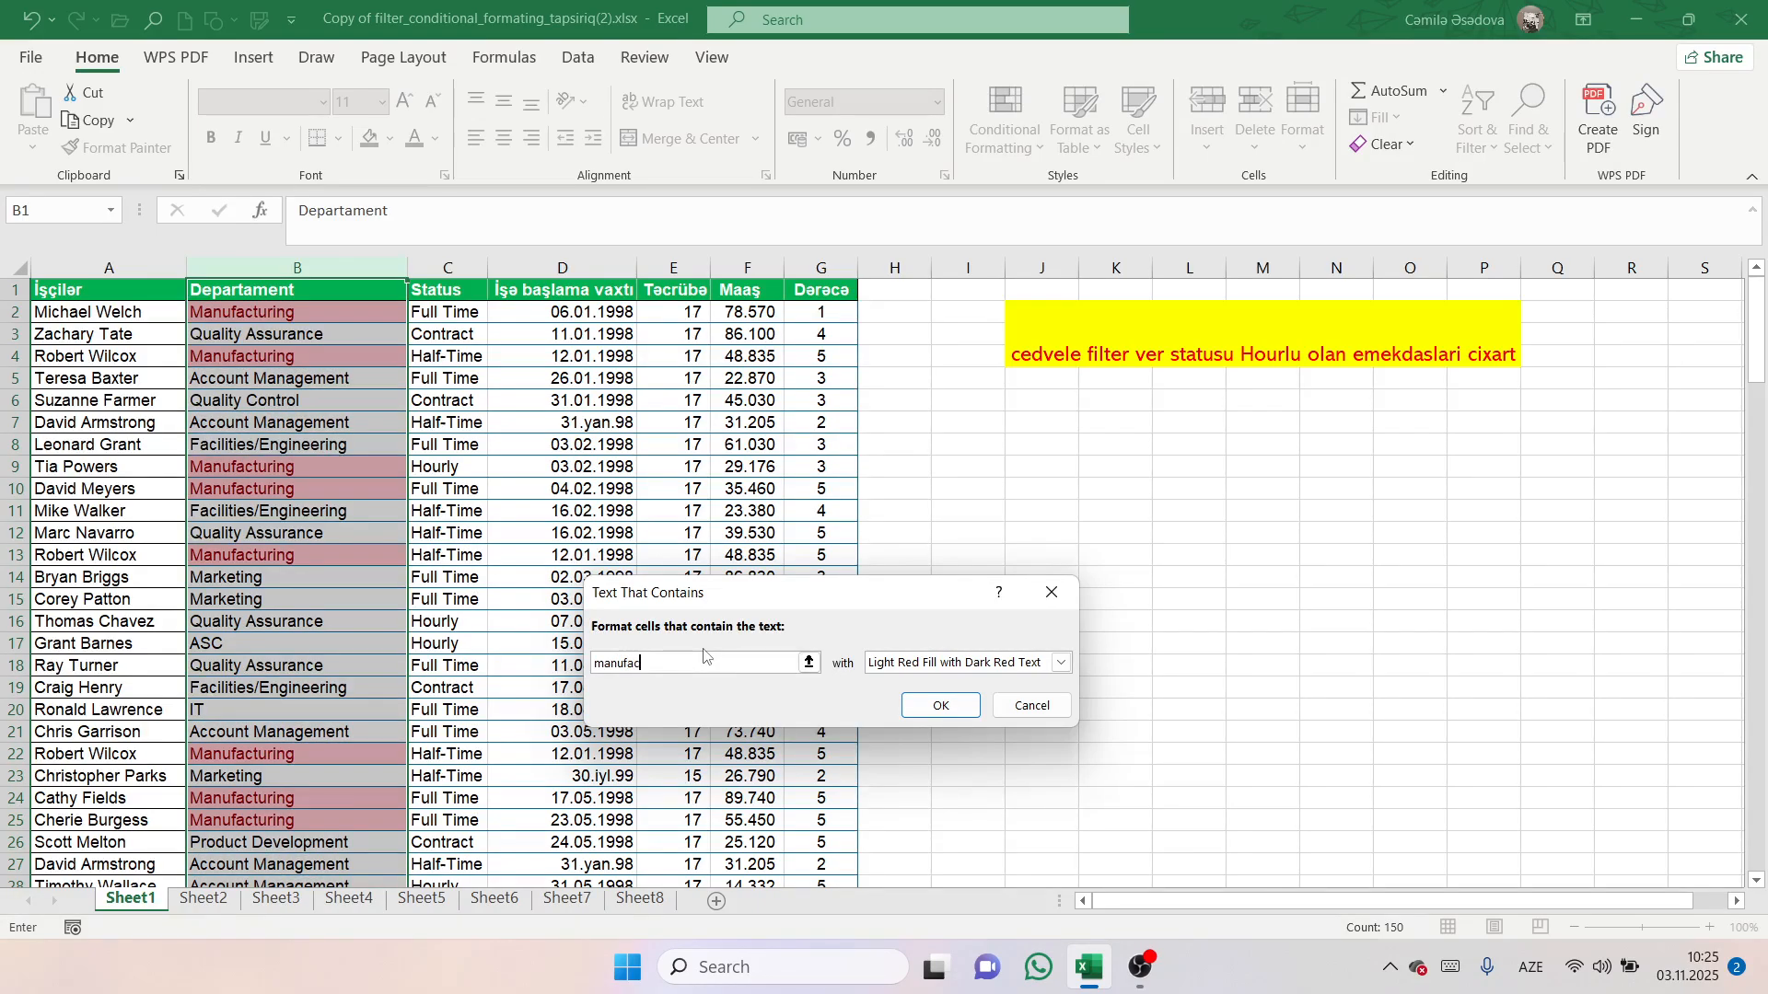
type("turing")
left_click(925, 669)
left_click(921, 716)
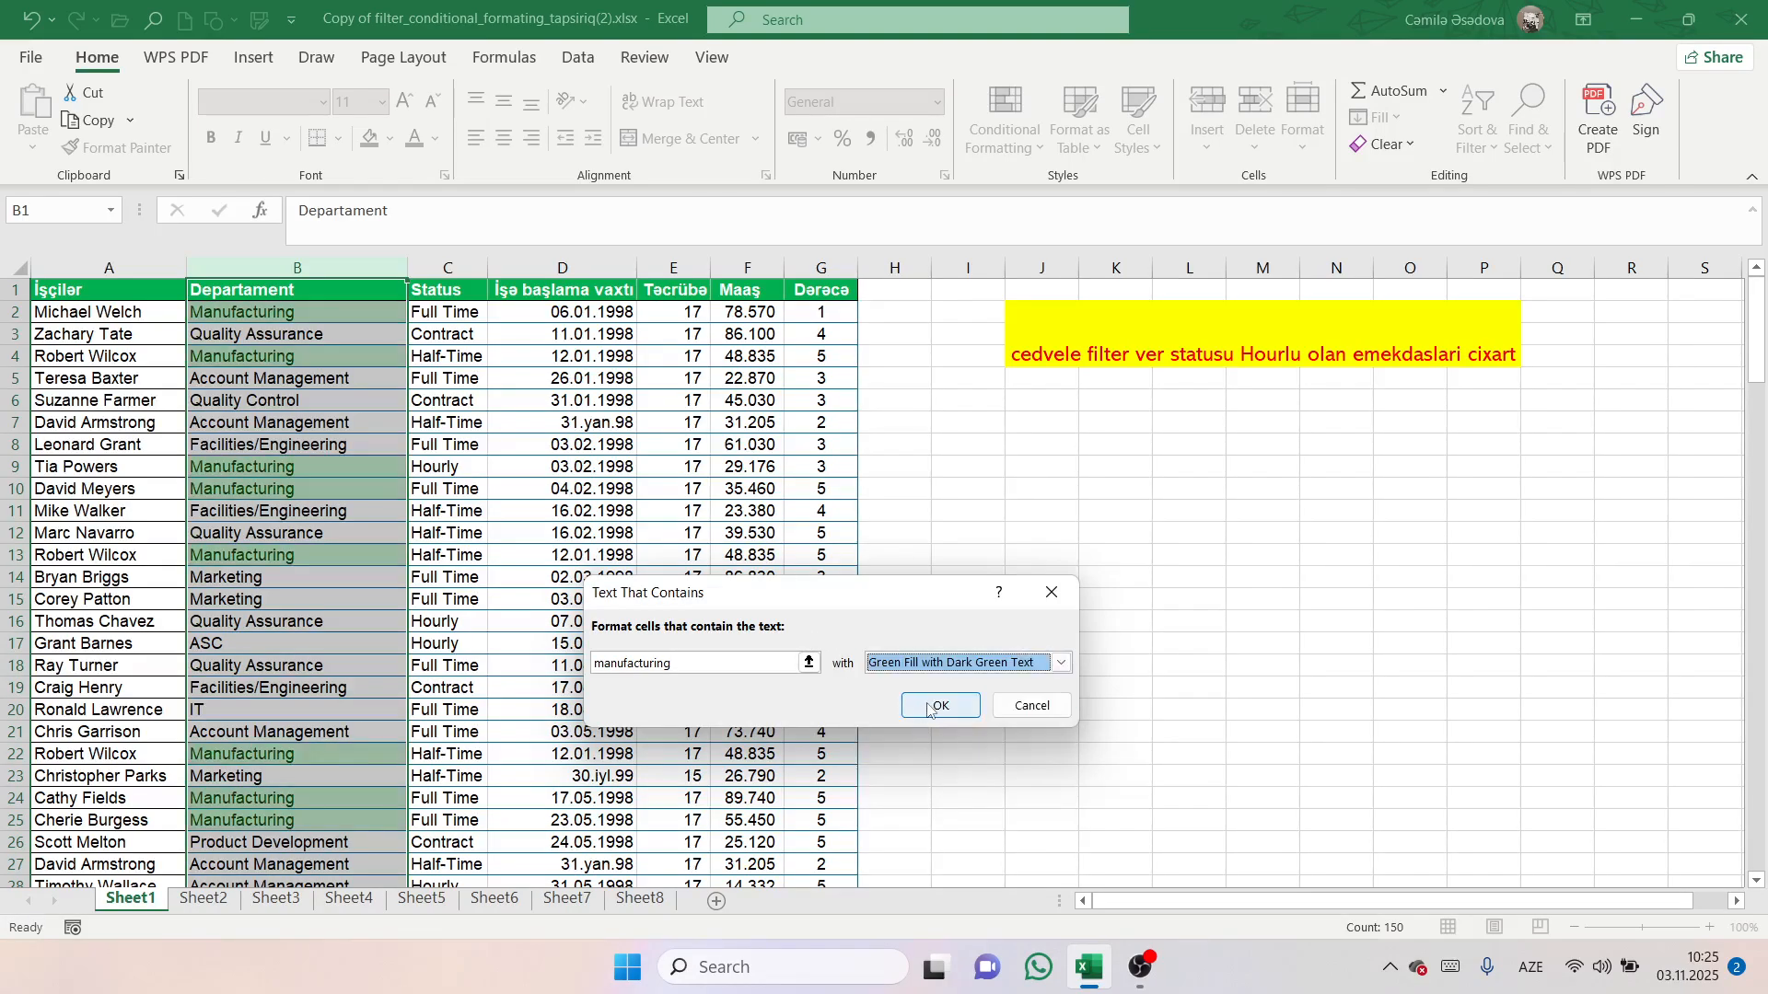
left_click(948, 707)
Review the Departament column down the sheet to check which cells the text rule highlights.
left_click(353, 663)
scroll(352, 661, "down", 4)
scroll(353, 661, "down", 5)
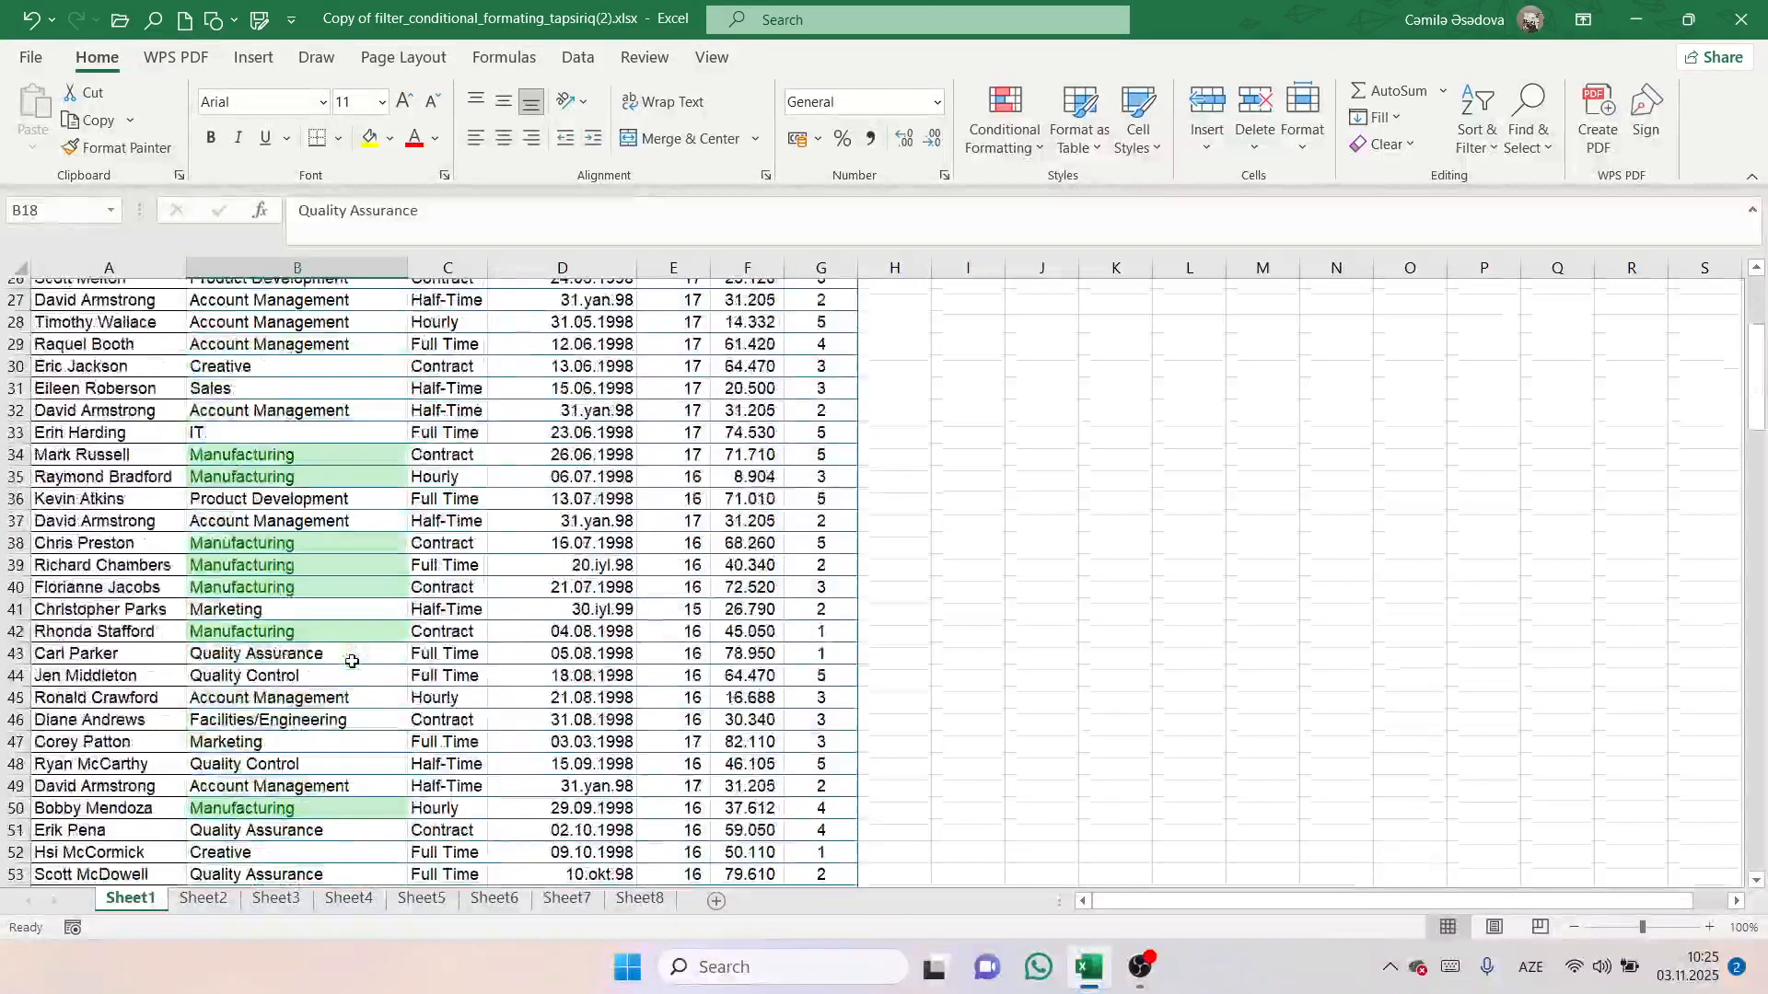
scroll(353, 661, "up", 9)
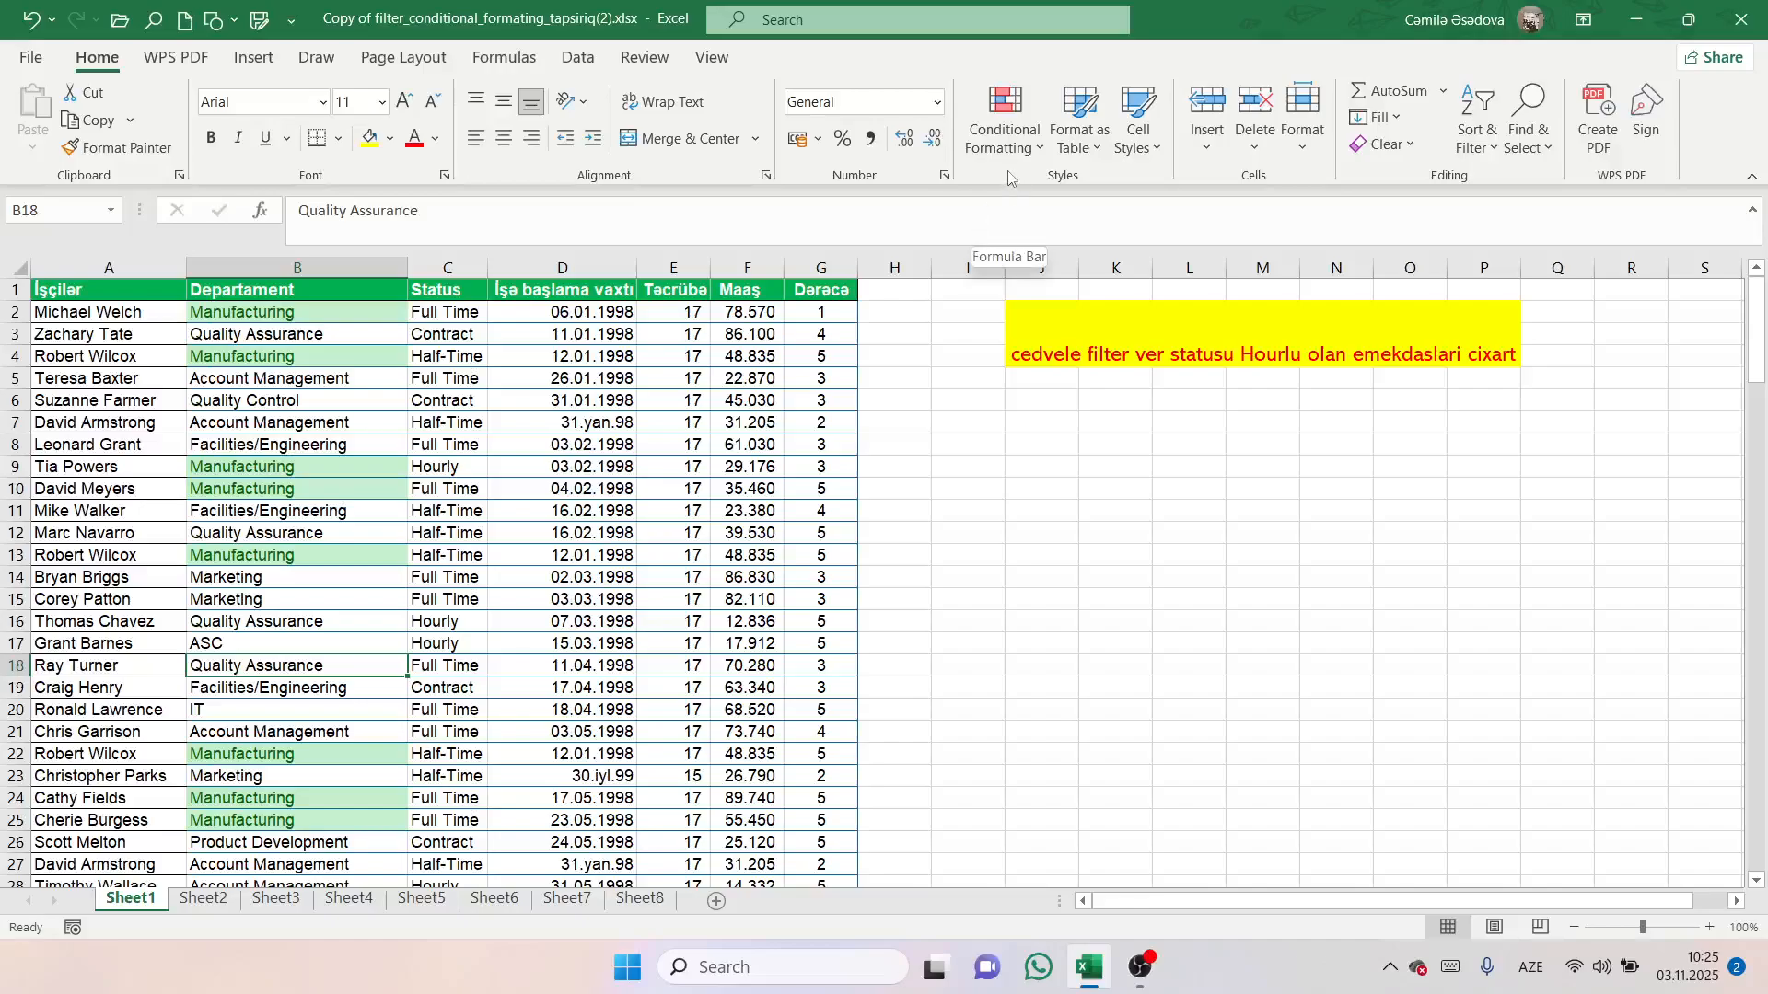
Examine the date period options offered by the A Date Occurring highlight rule, leaving it without applying a rule.
left_click(1004, 120)
mouse_move(1051, 196)
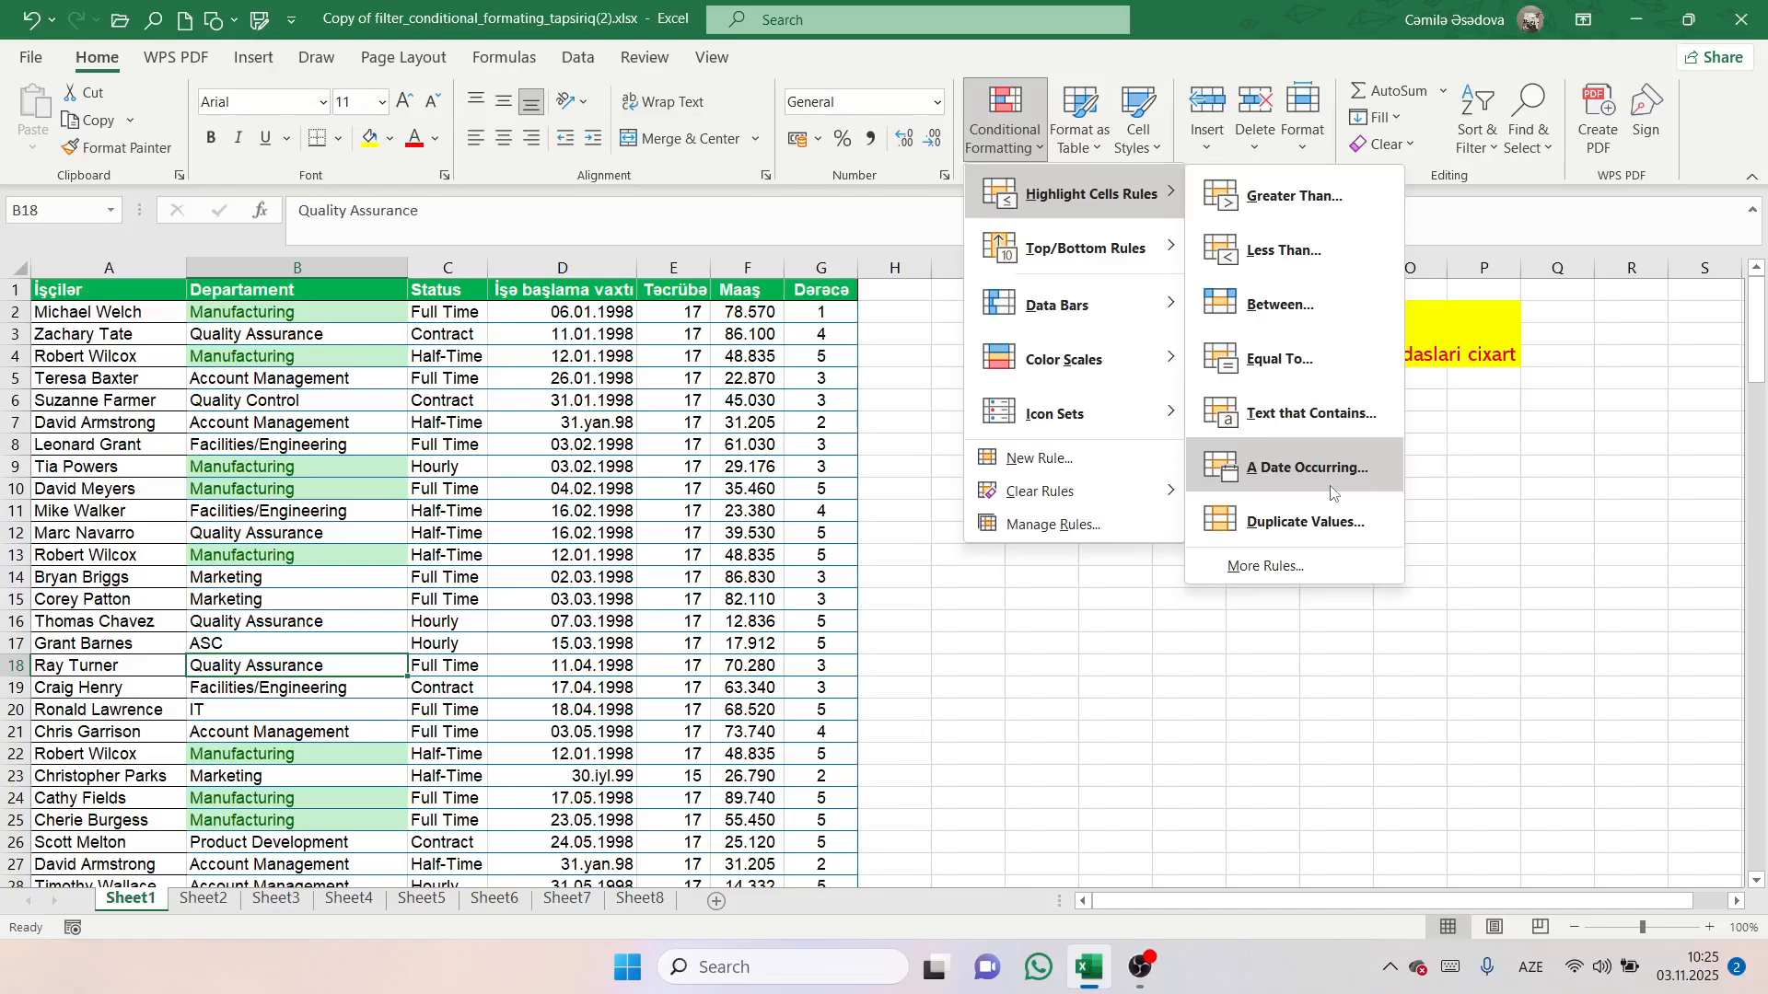
left_click(1331, 469)
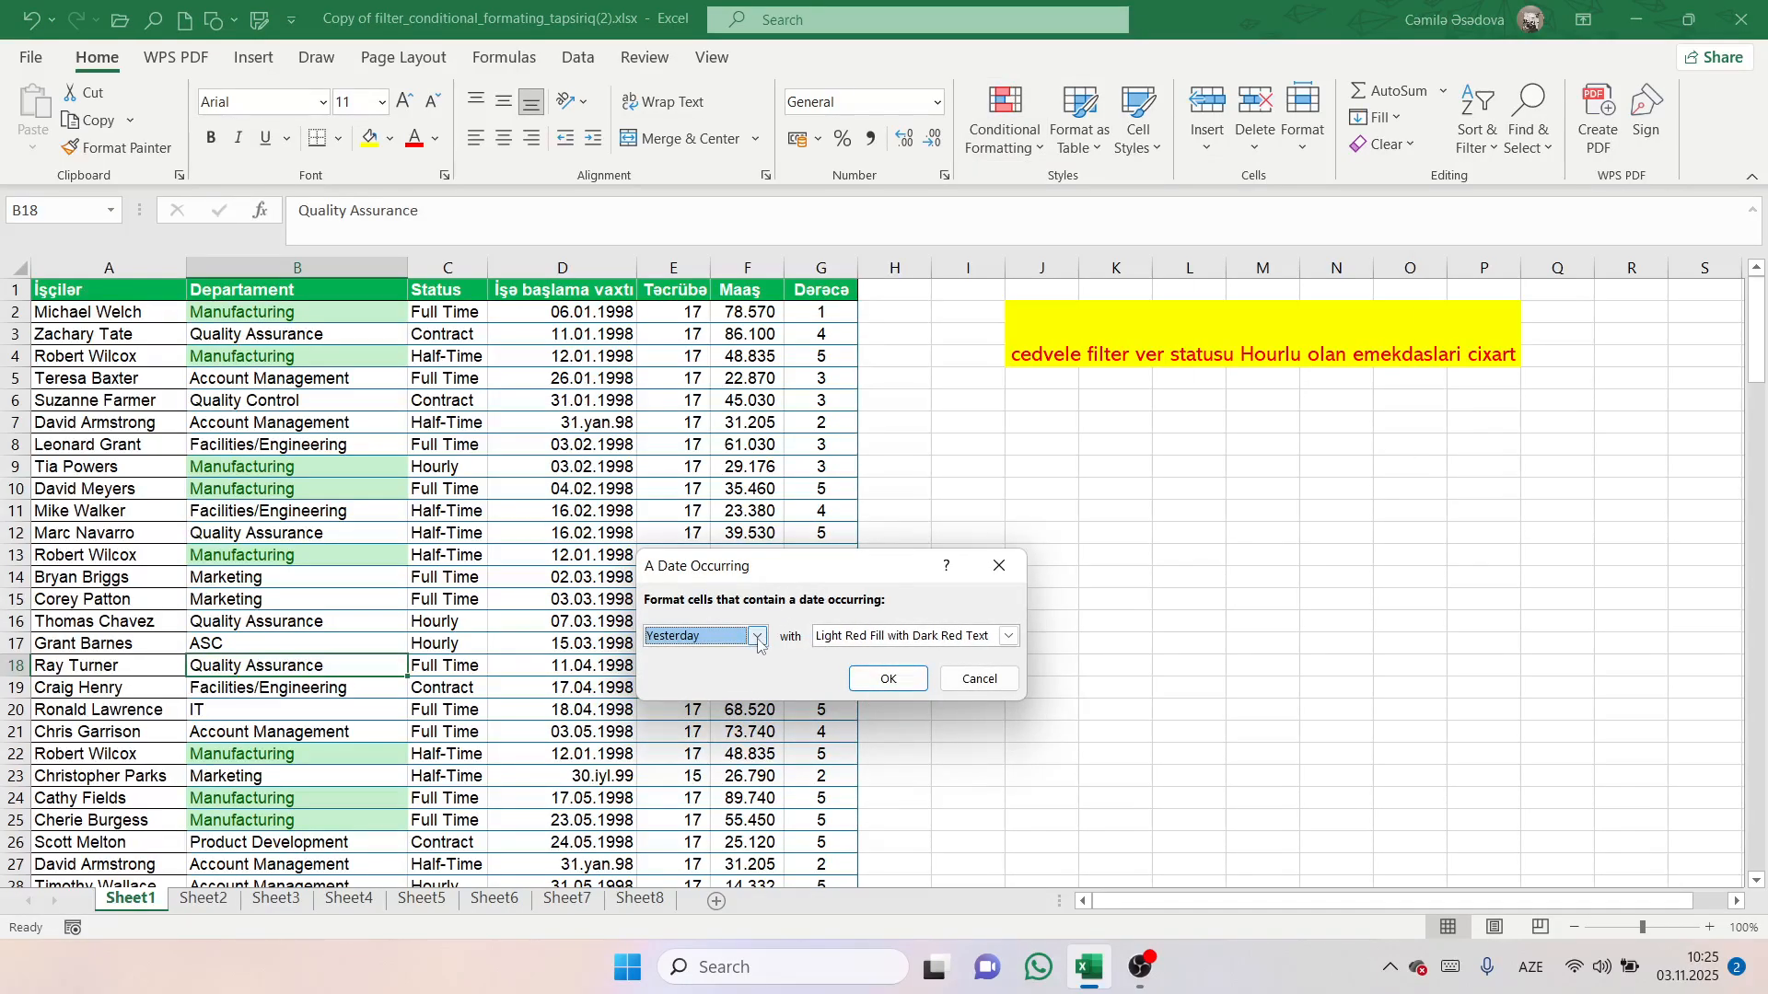
left_click(758, 638)
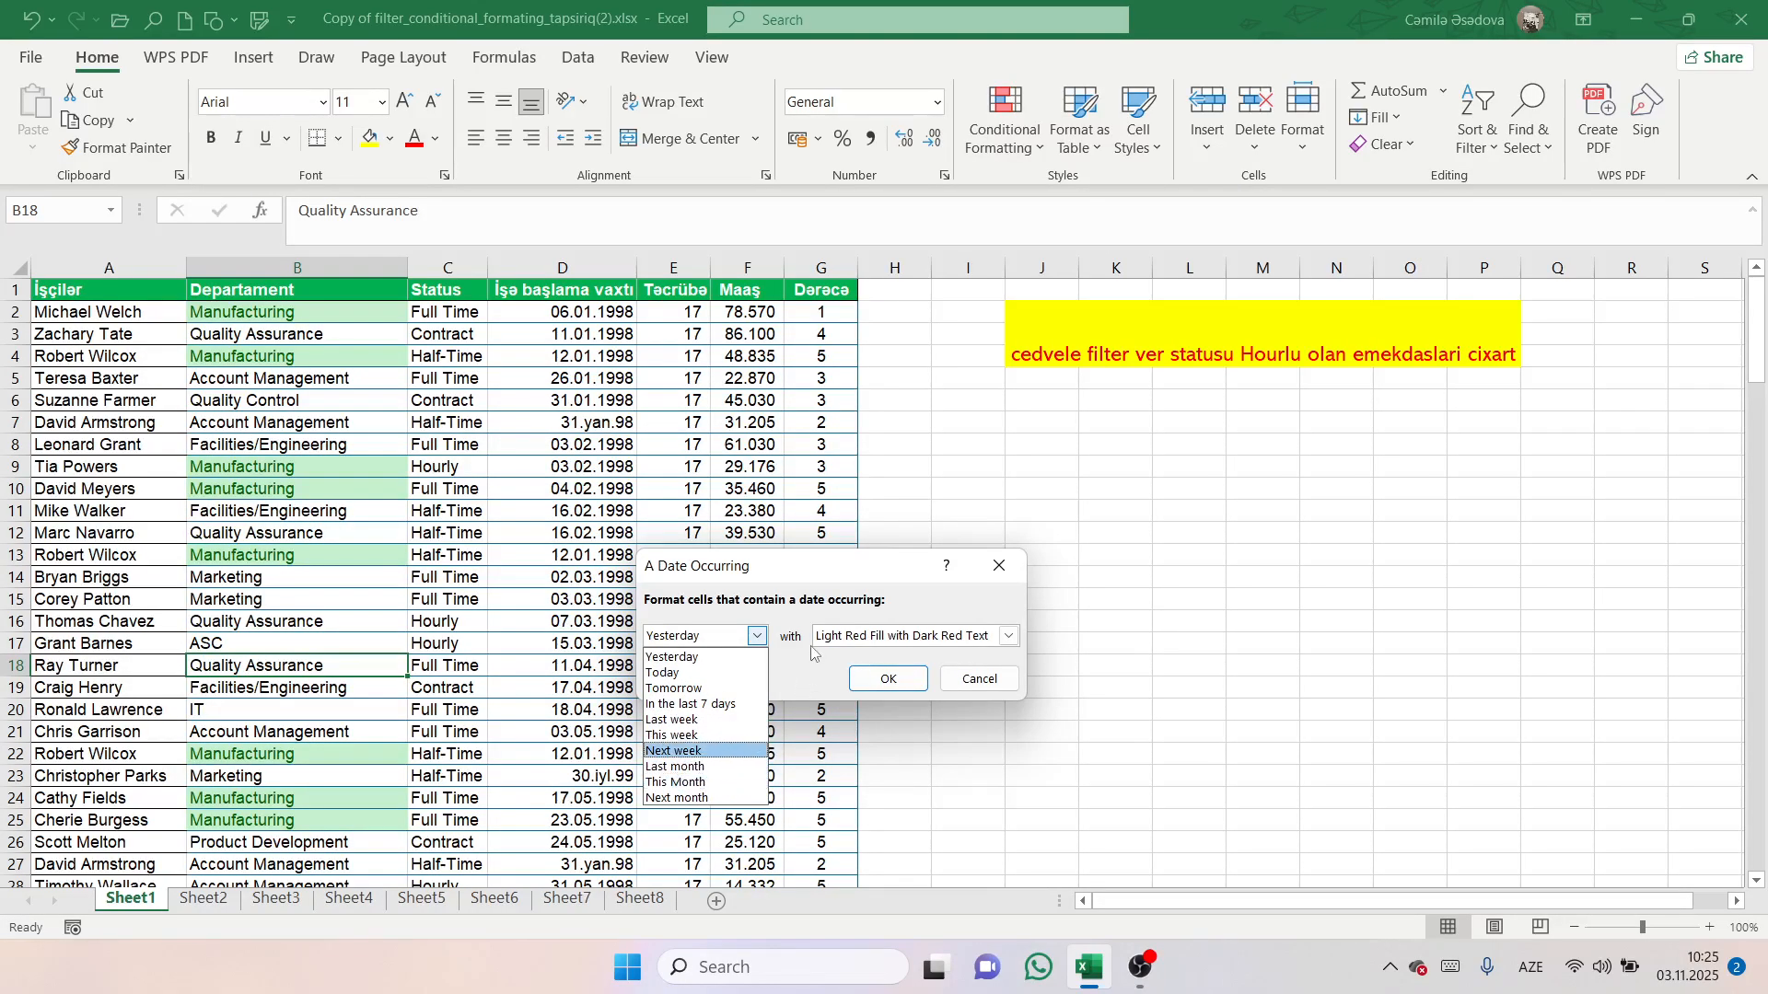
left_click(1007, 570)
left_click(1008, 570)
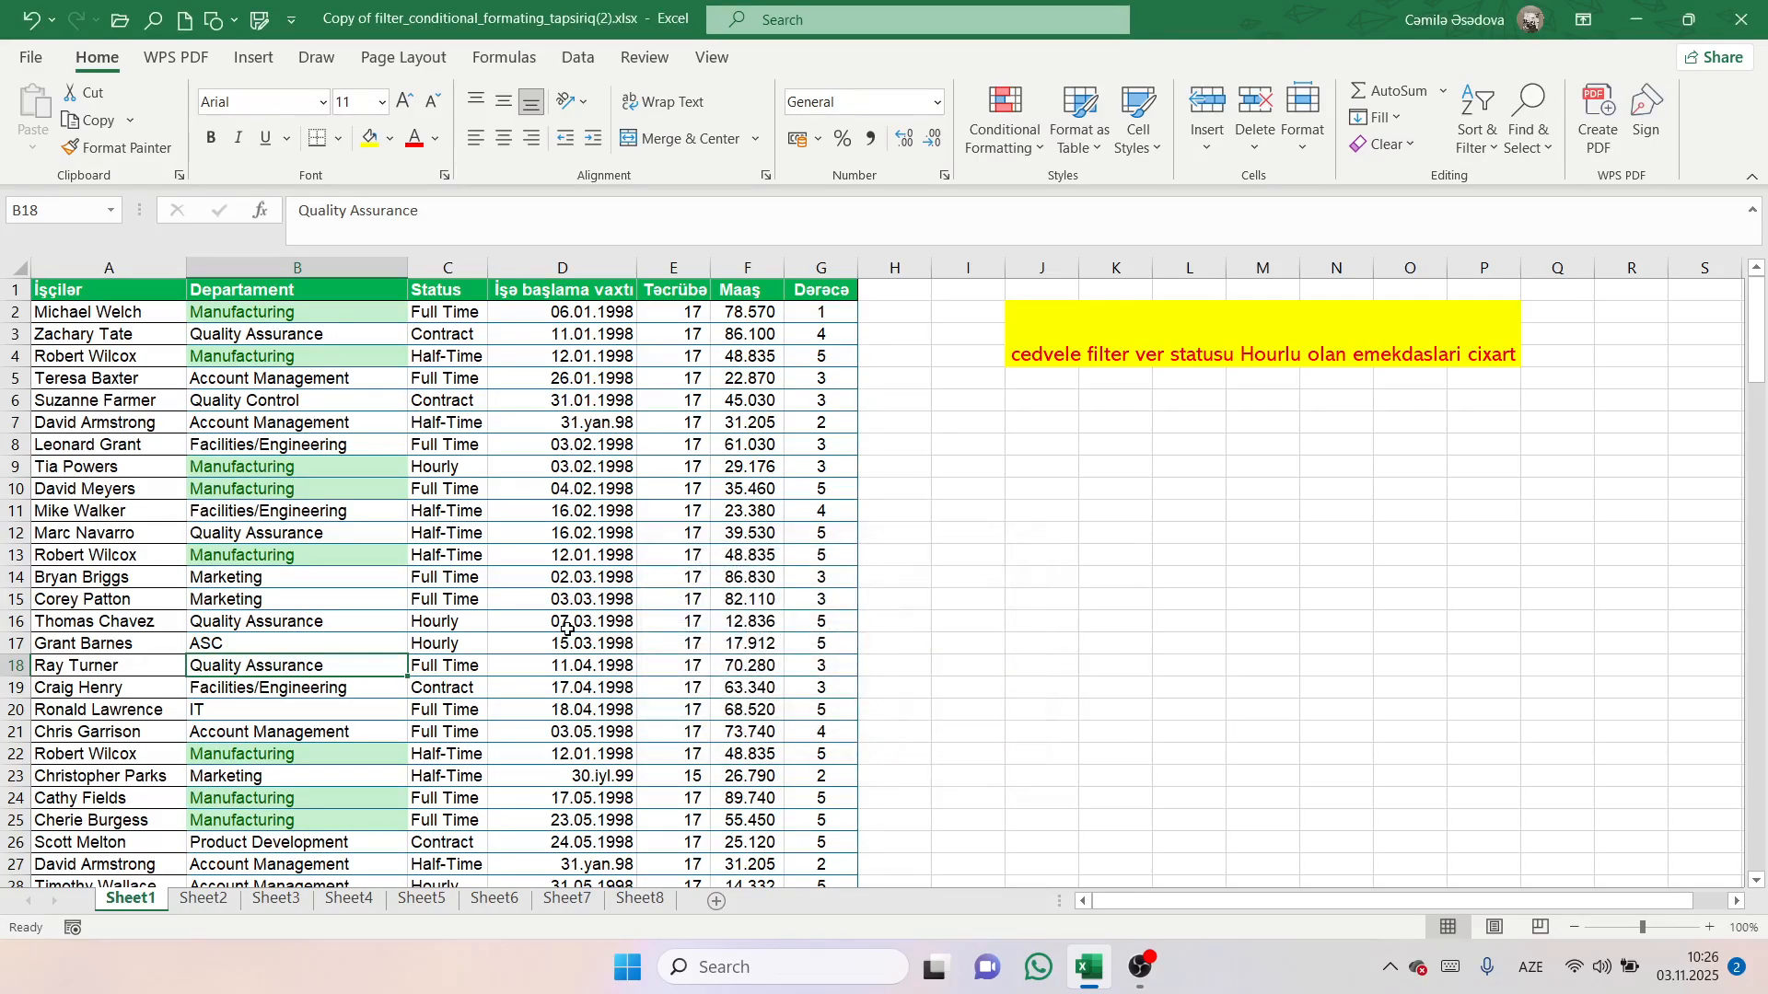
Replace the start date in cell D34 of the İşə başlama vaxtı column with 03.11.2025.
scroll(578, 697, "down", 2)
scroll(577, 697, "down", 3)
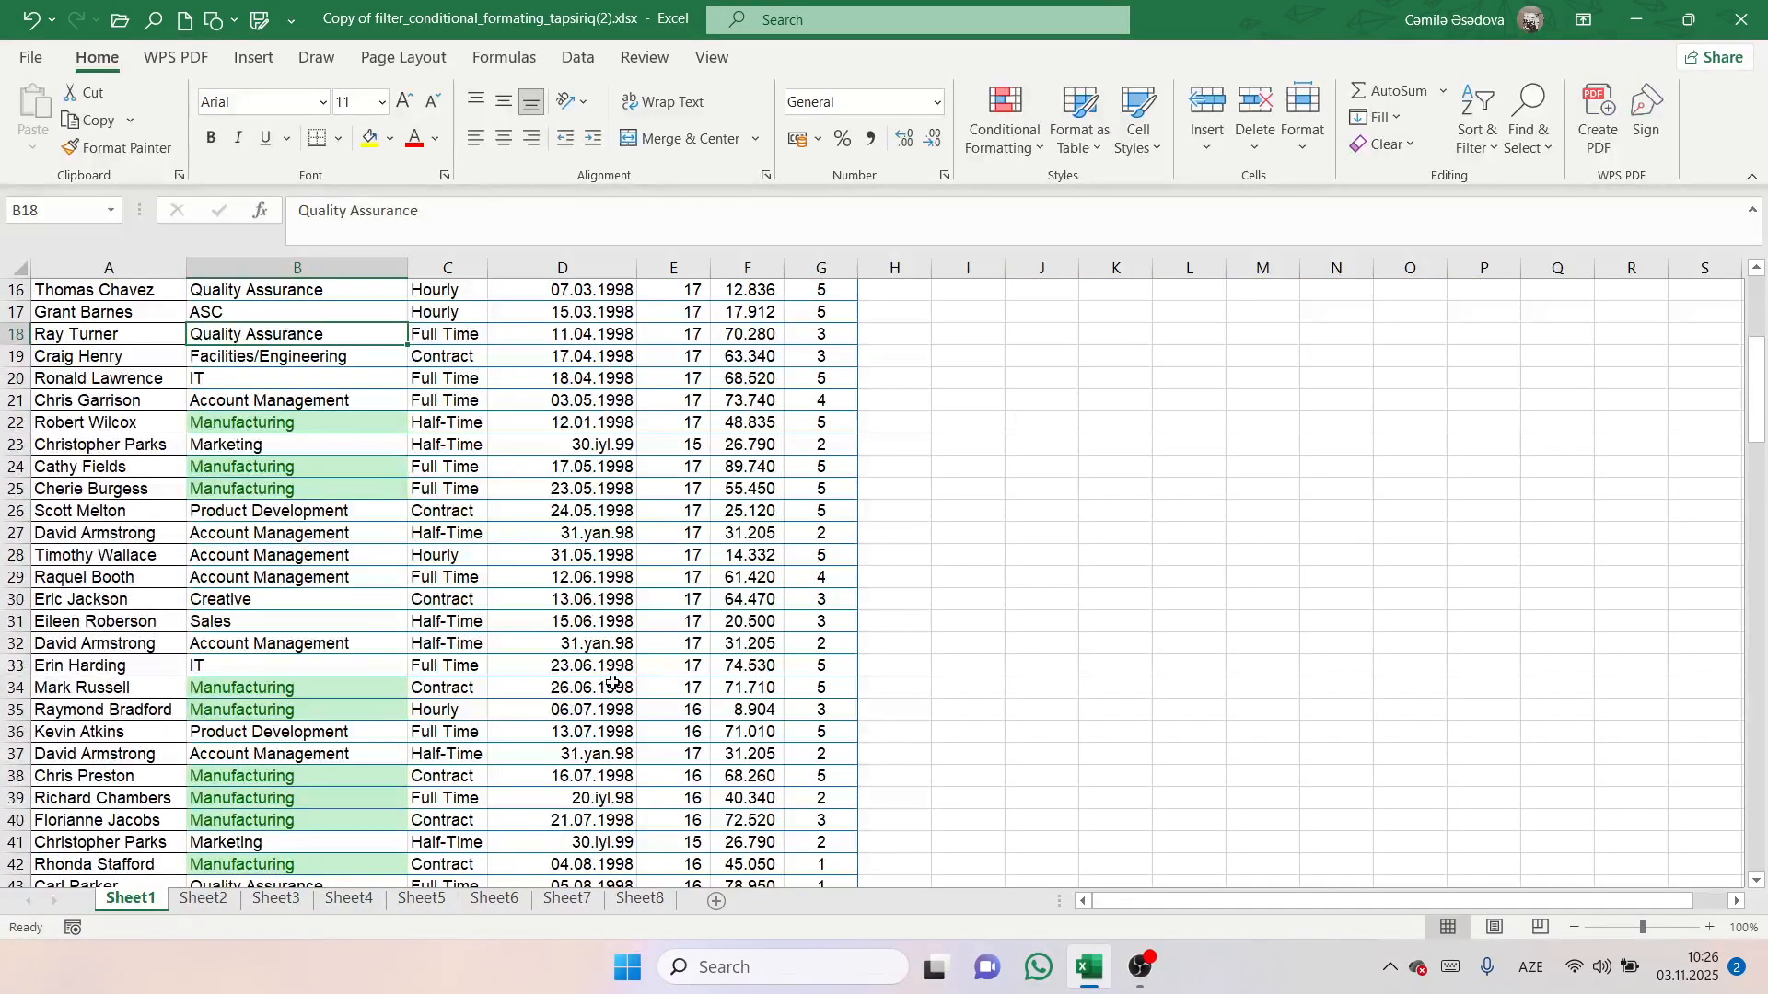
left_click(612, 683)
key("BackSpace")
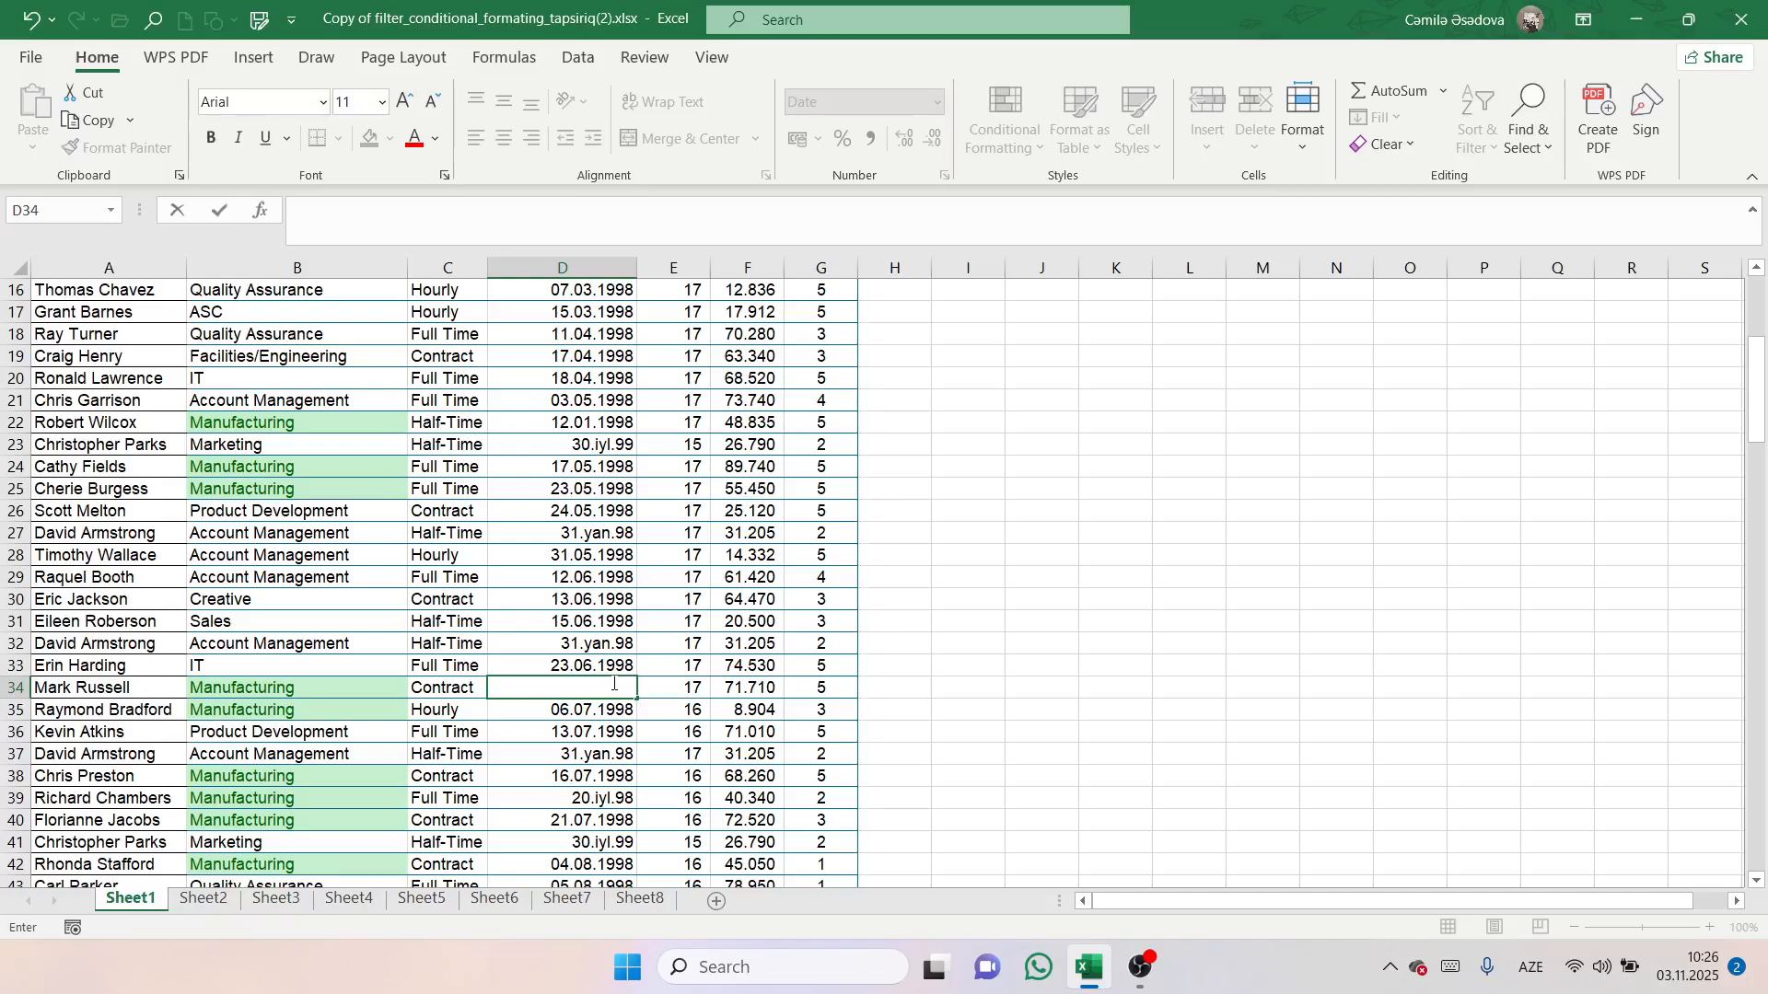
type("02ş")
key("BackSpace")
type(".")
key("BackSpace")
type("11.2025")
left_click(639, 564)
scroll(639, 565, "up", 5)
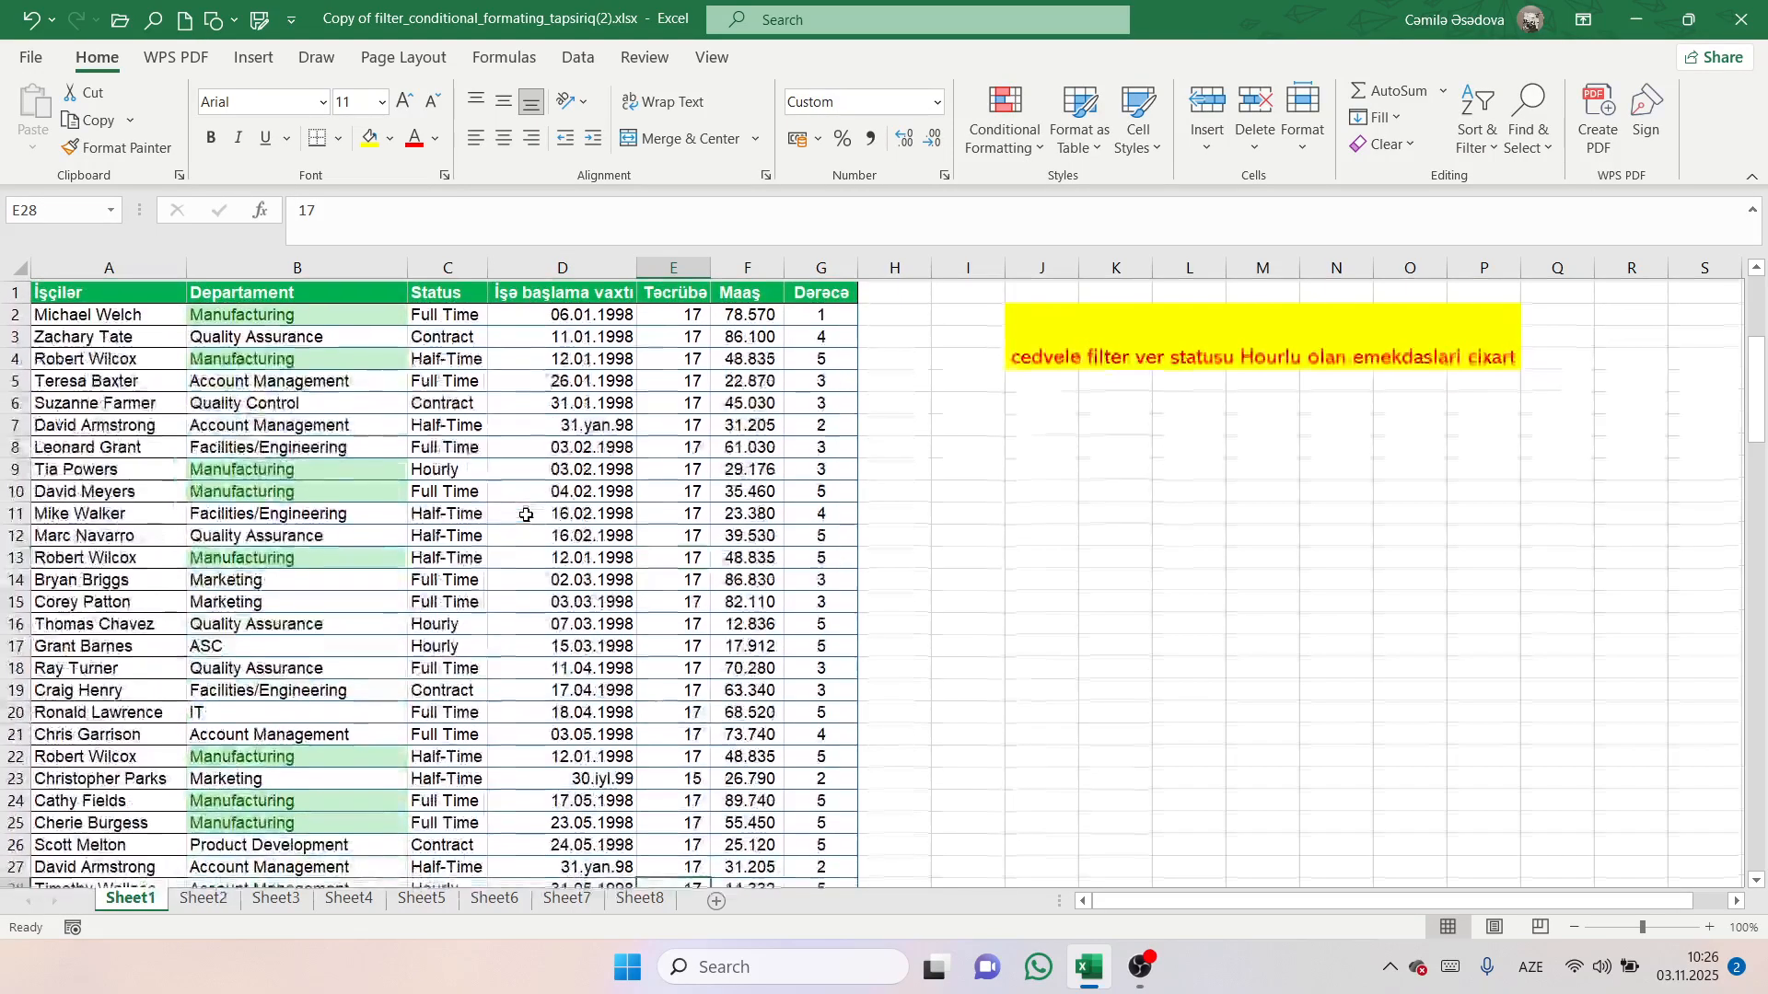
Highlight dates occurring Today in the entire İşə başlama vaxtı column using Yellow Fill with Dark Yellow Text, and check cell D34.
left_click(580, 259)
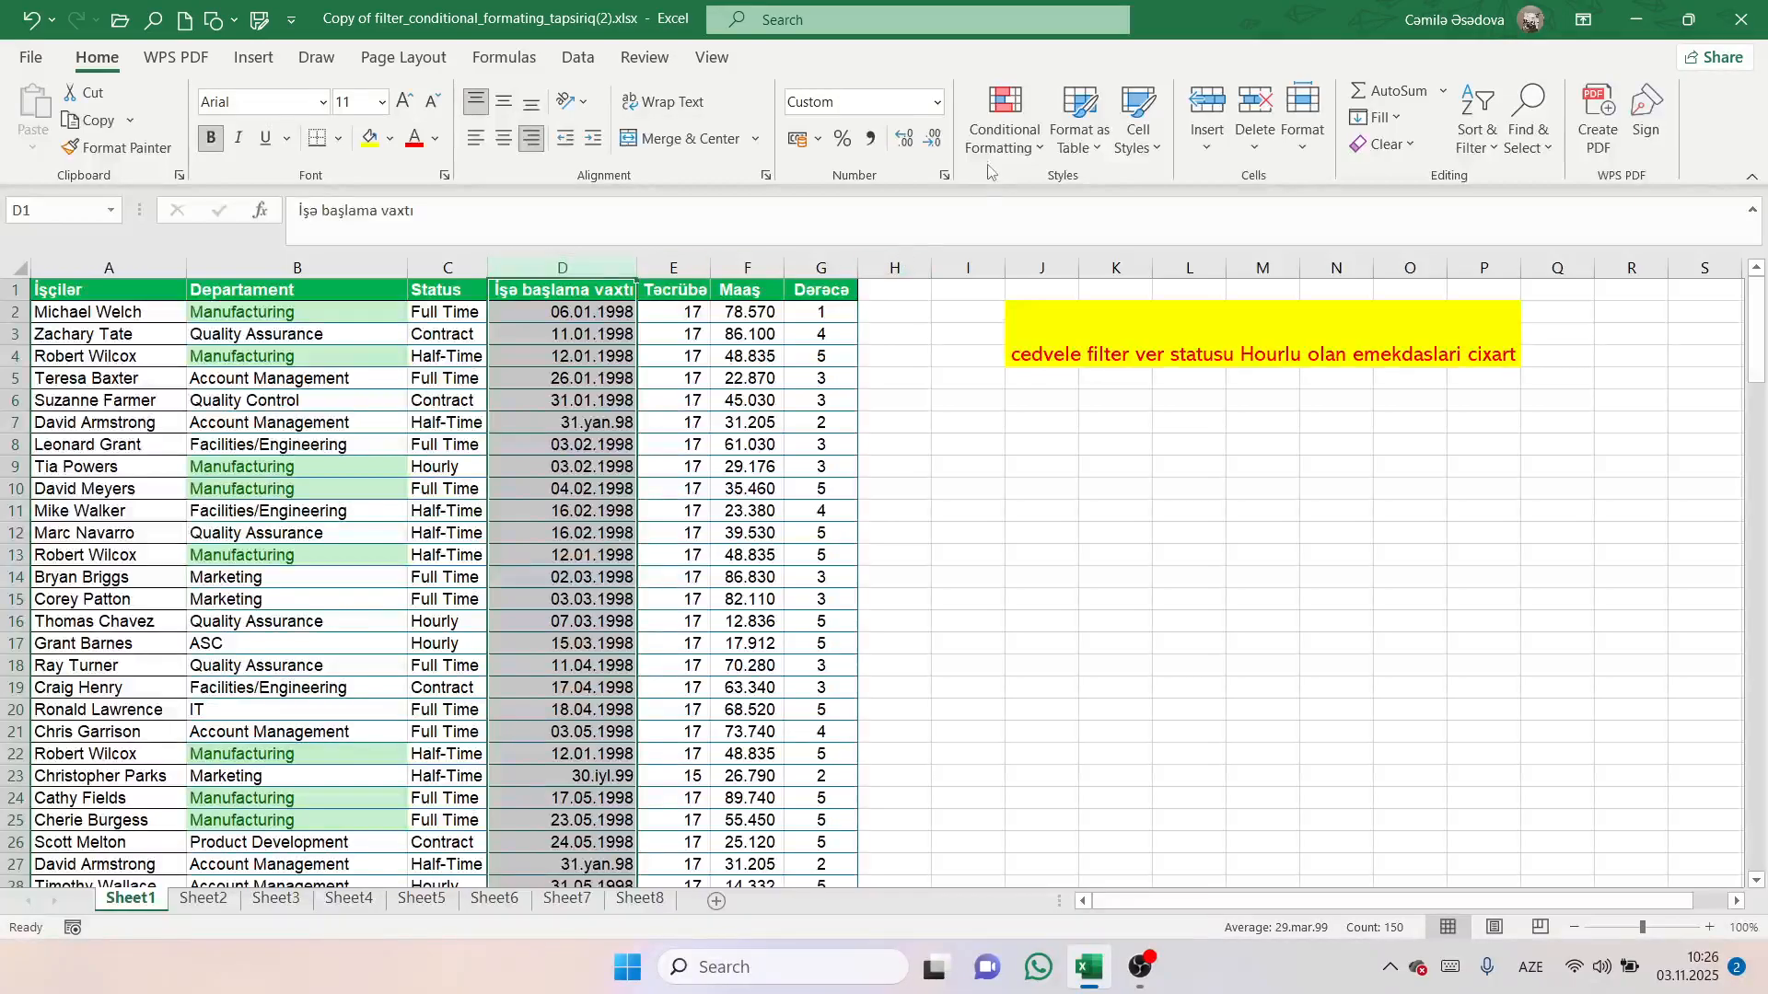
left_click(1005, 120)
mouse_move(1068, 199)
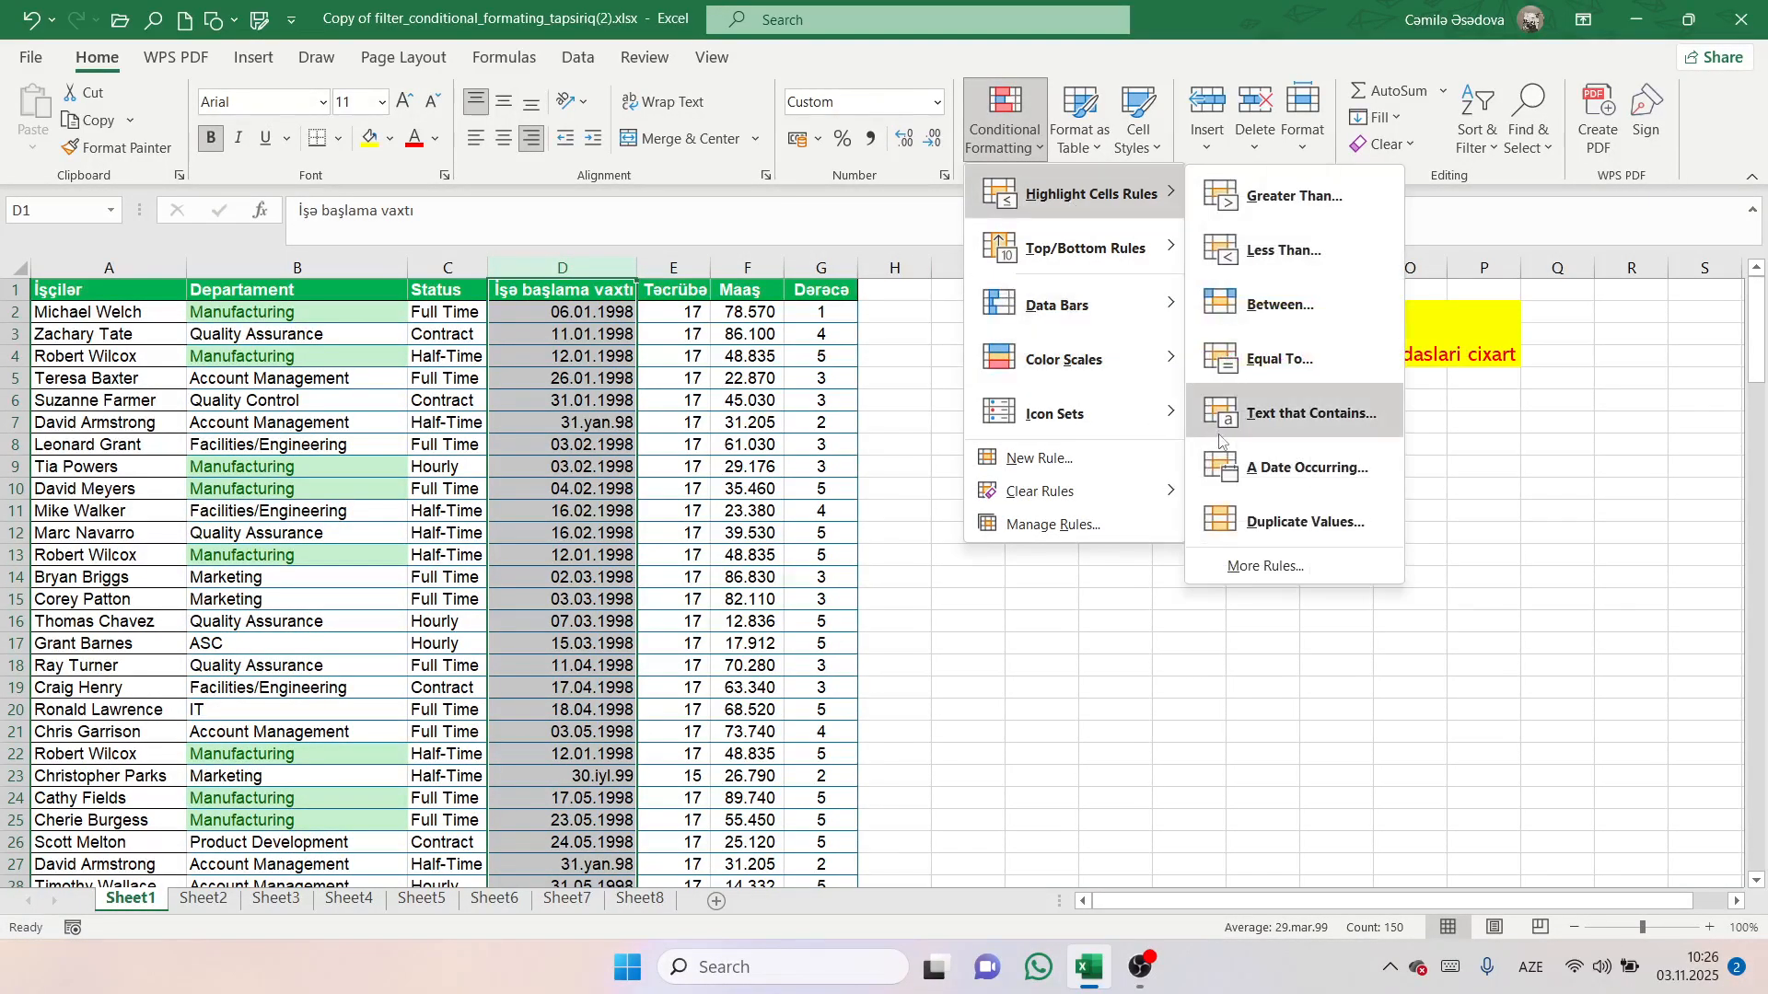
left_click(1234, 472)
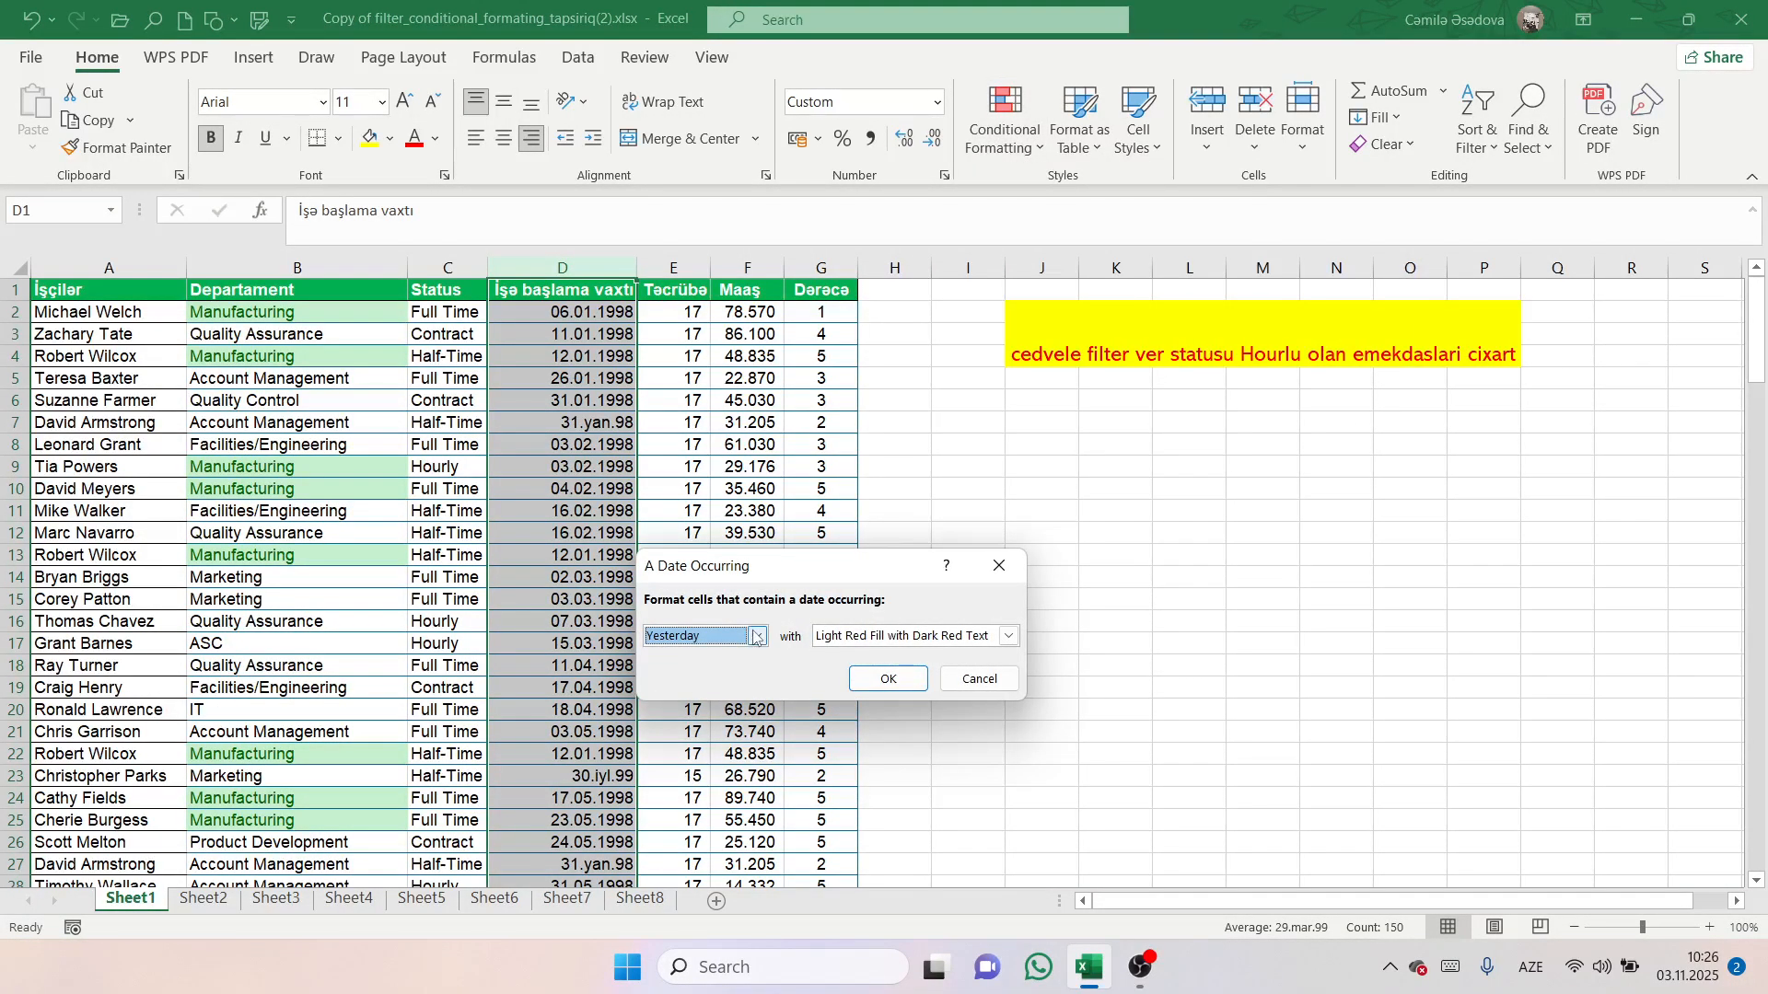
left_click(756, 635)
left_click(691, 672)
left_click(877, 635)
left_click(875, 673)
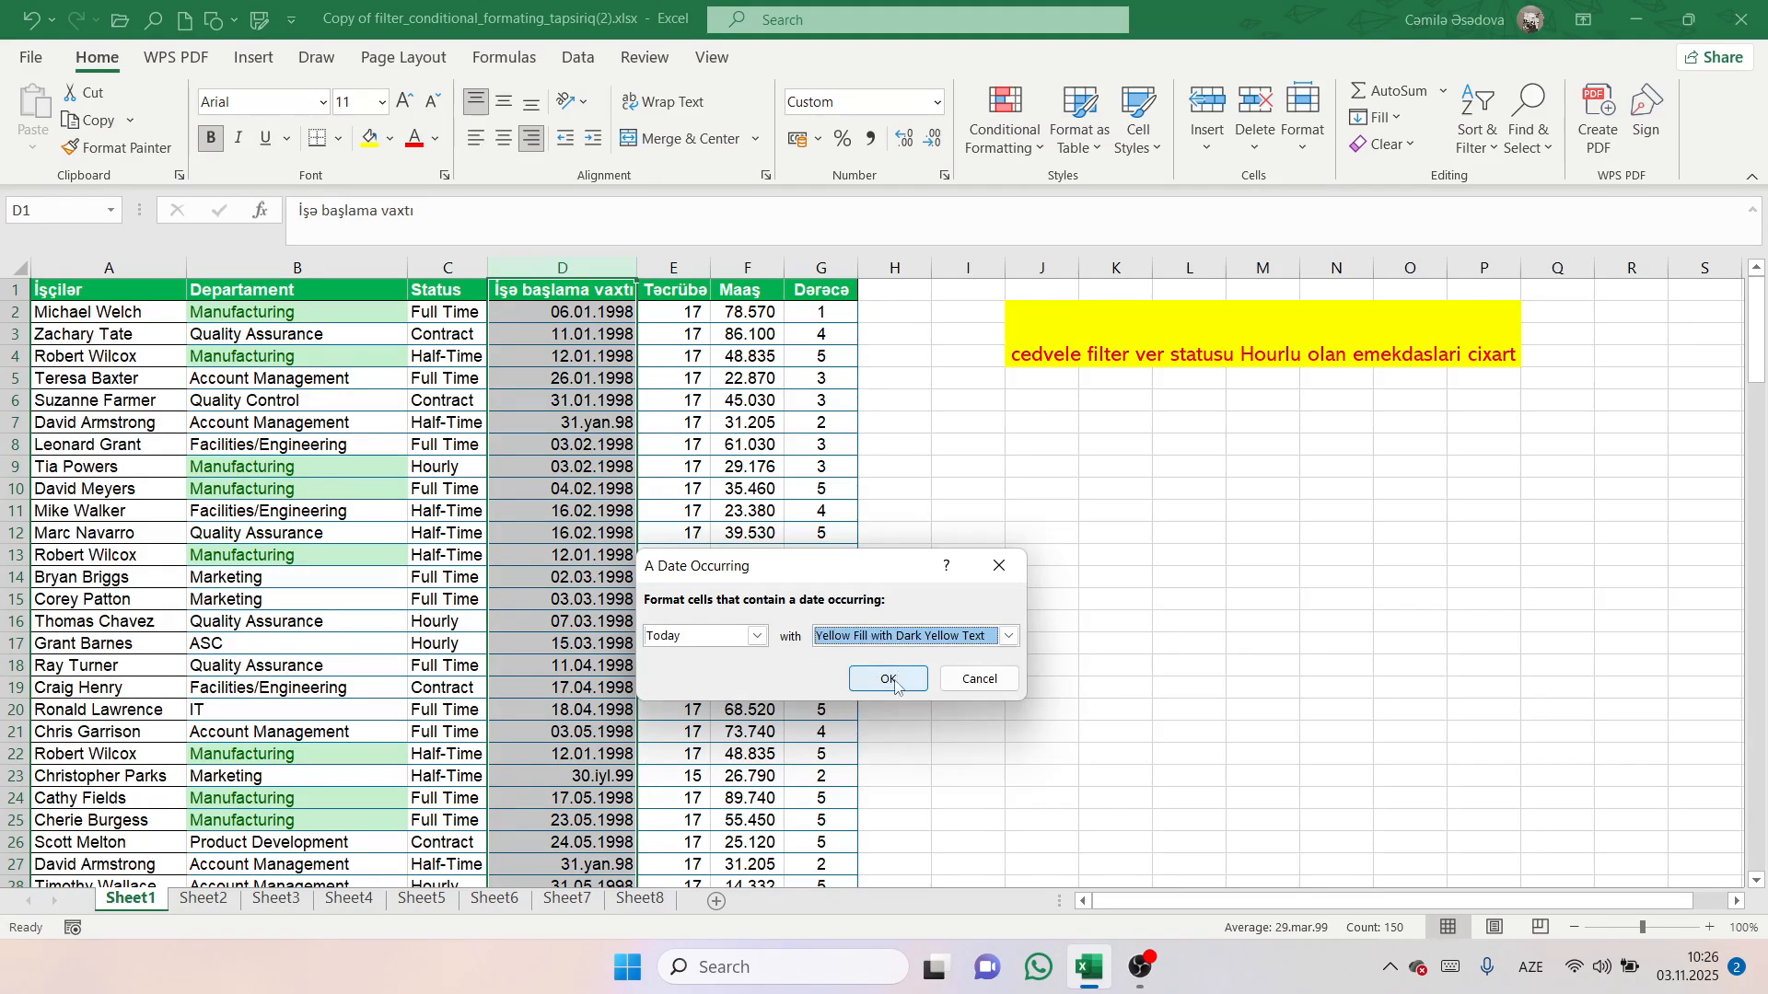
left_click(902, 677)
left_click_drag(607, 644, 618, 638)
scroll(618, 637, "down", 8)
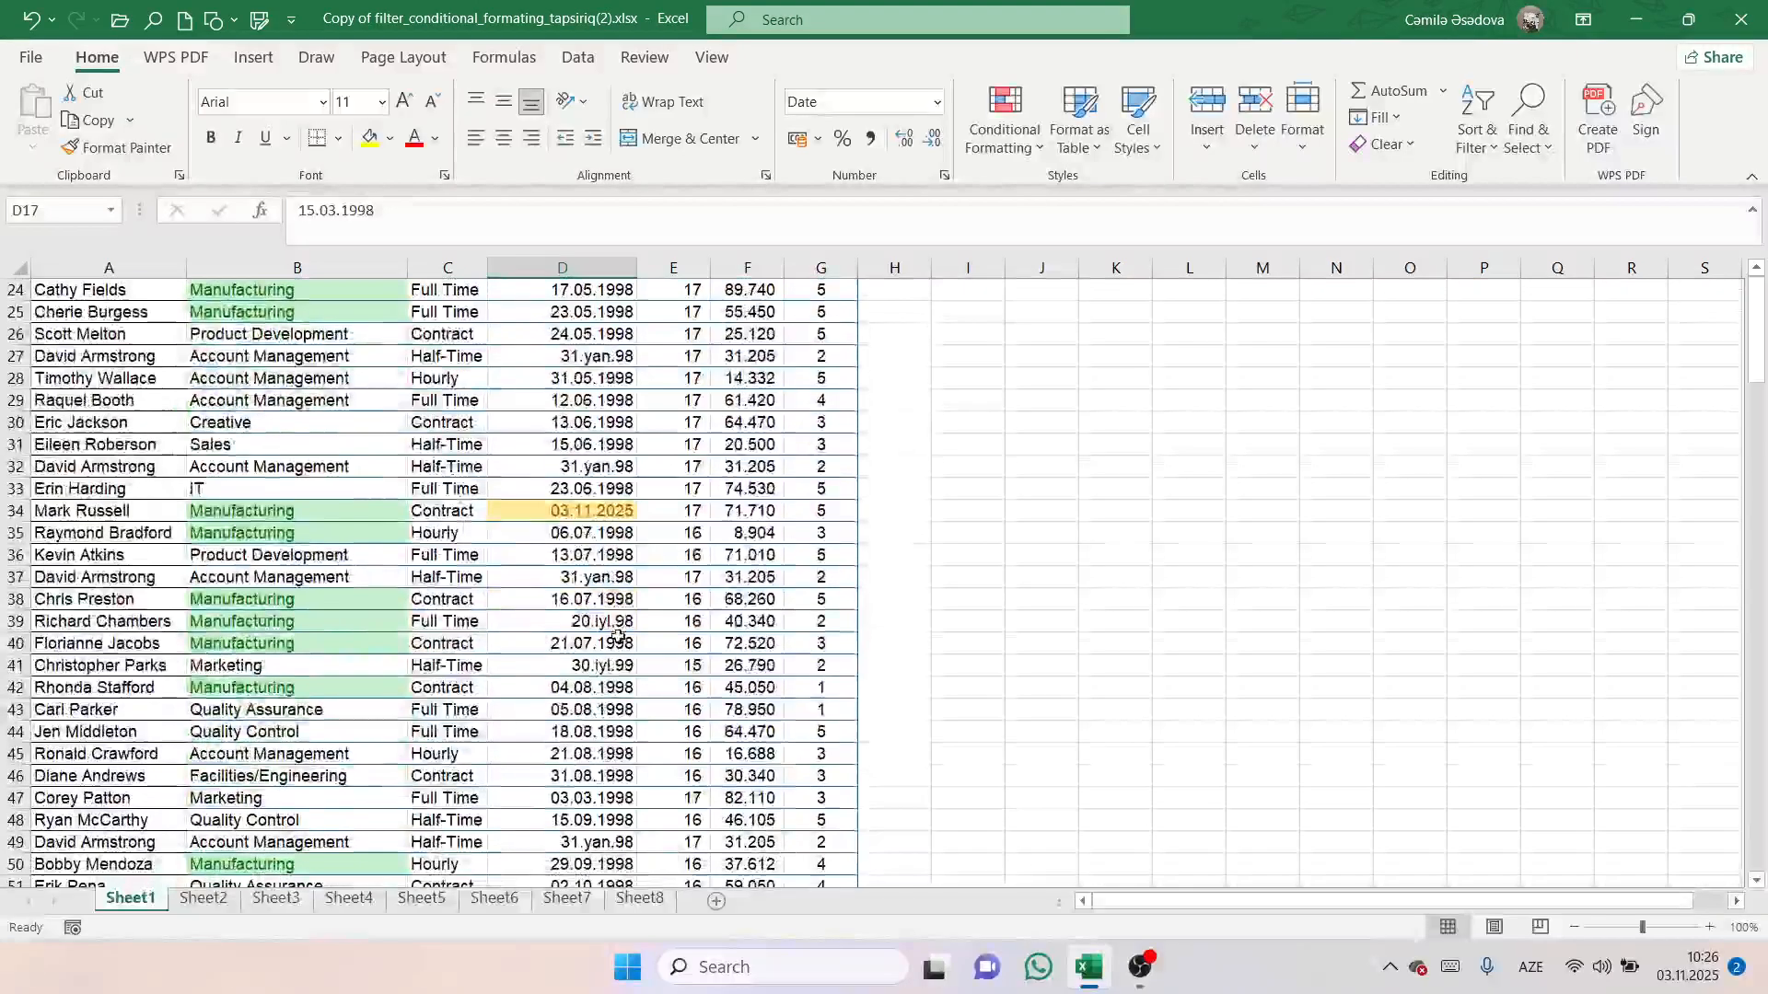
left_click(589, 533)
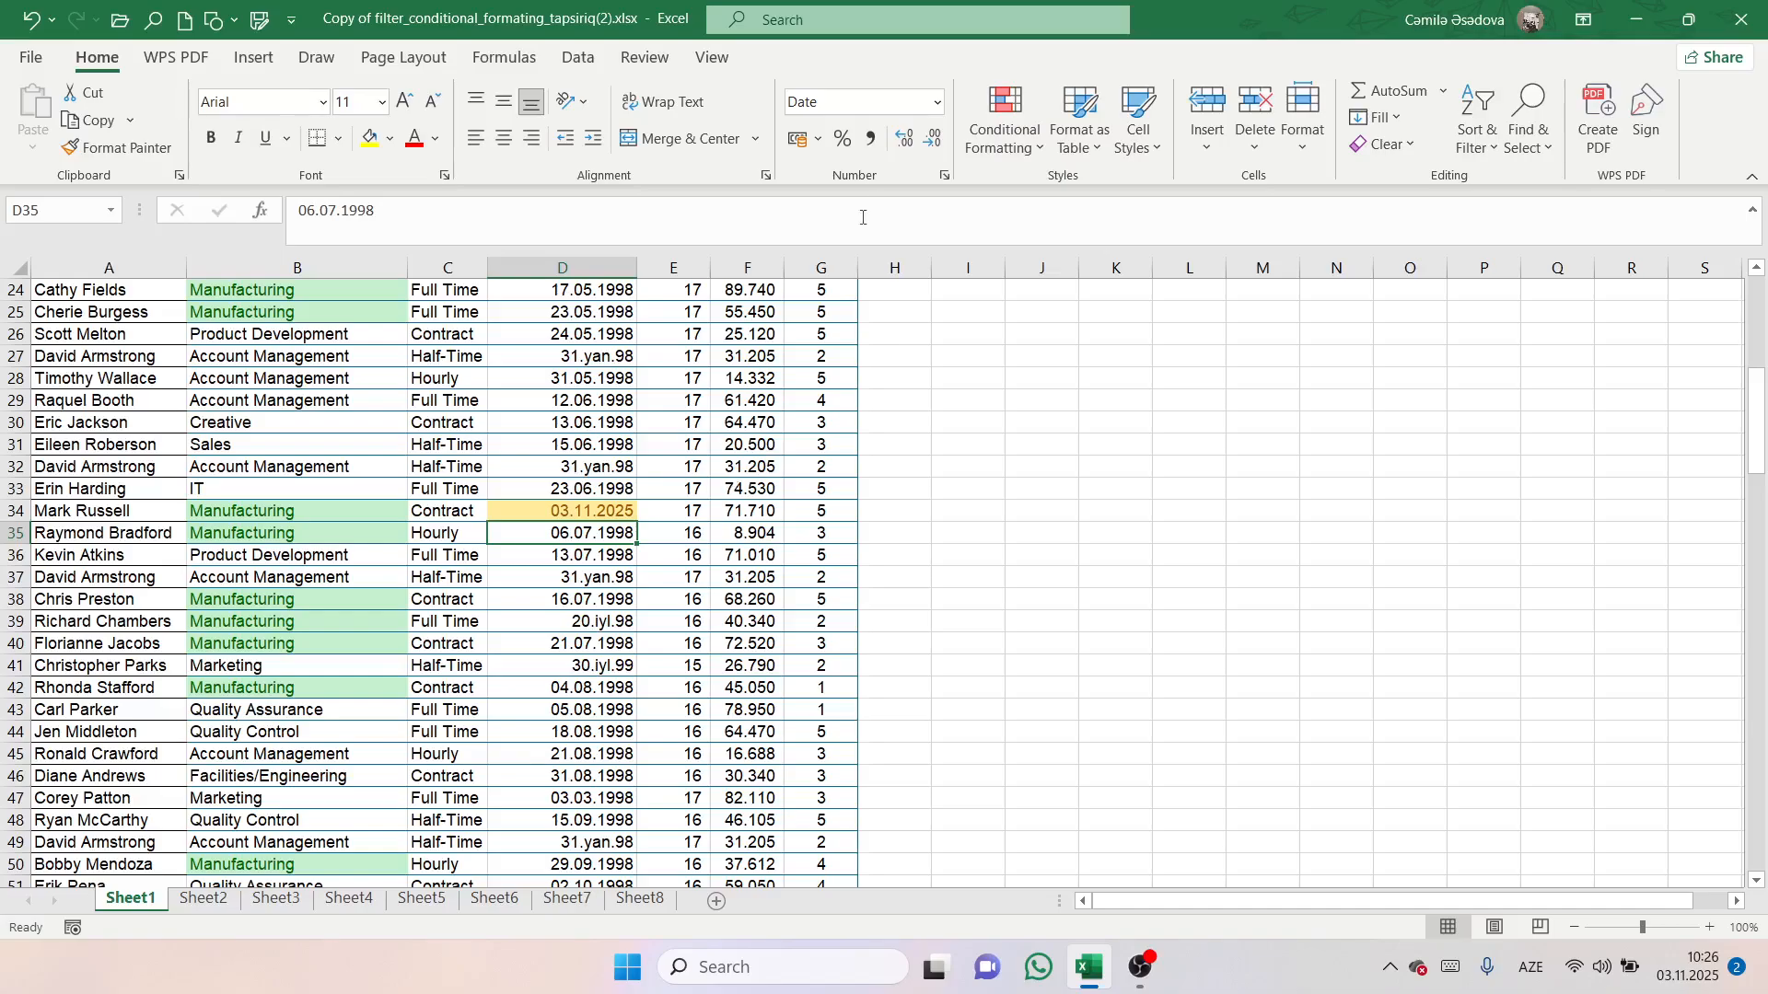
left_click(1079, 120)
left_click(977, 134)
left_click(975, 125)
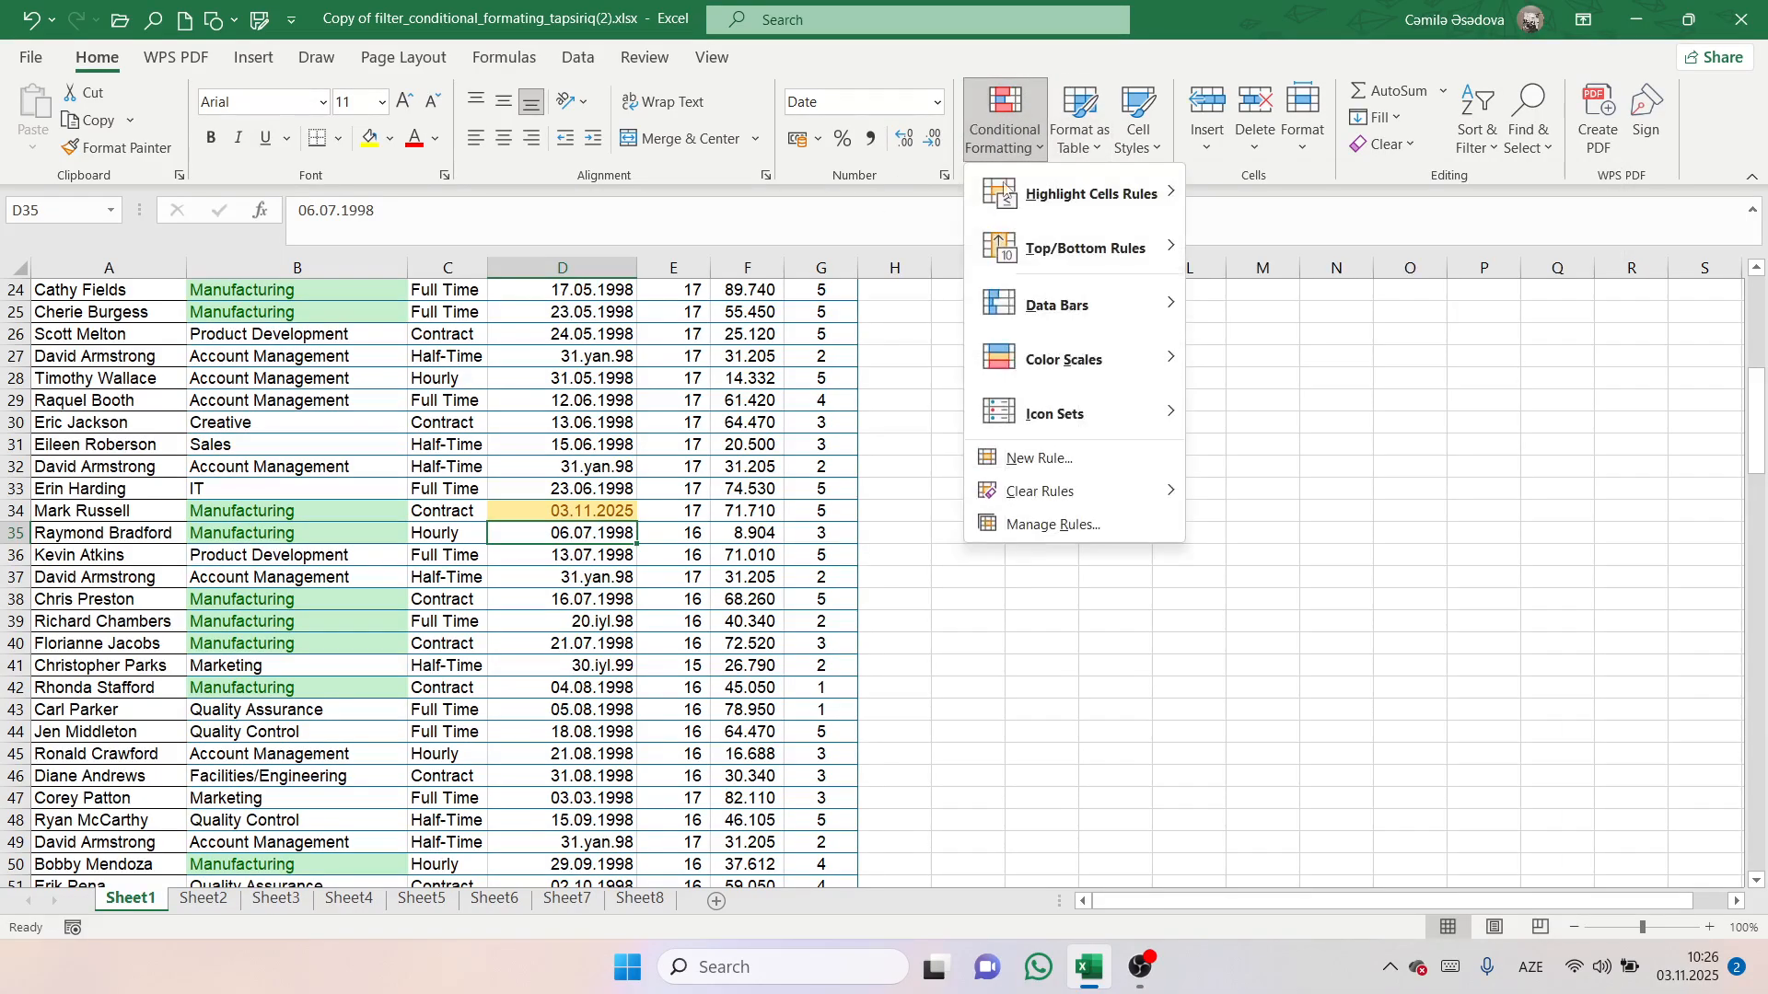
mouse_move(1070, 208)
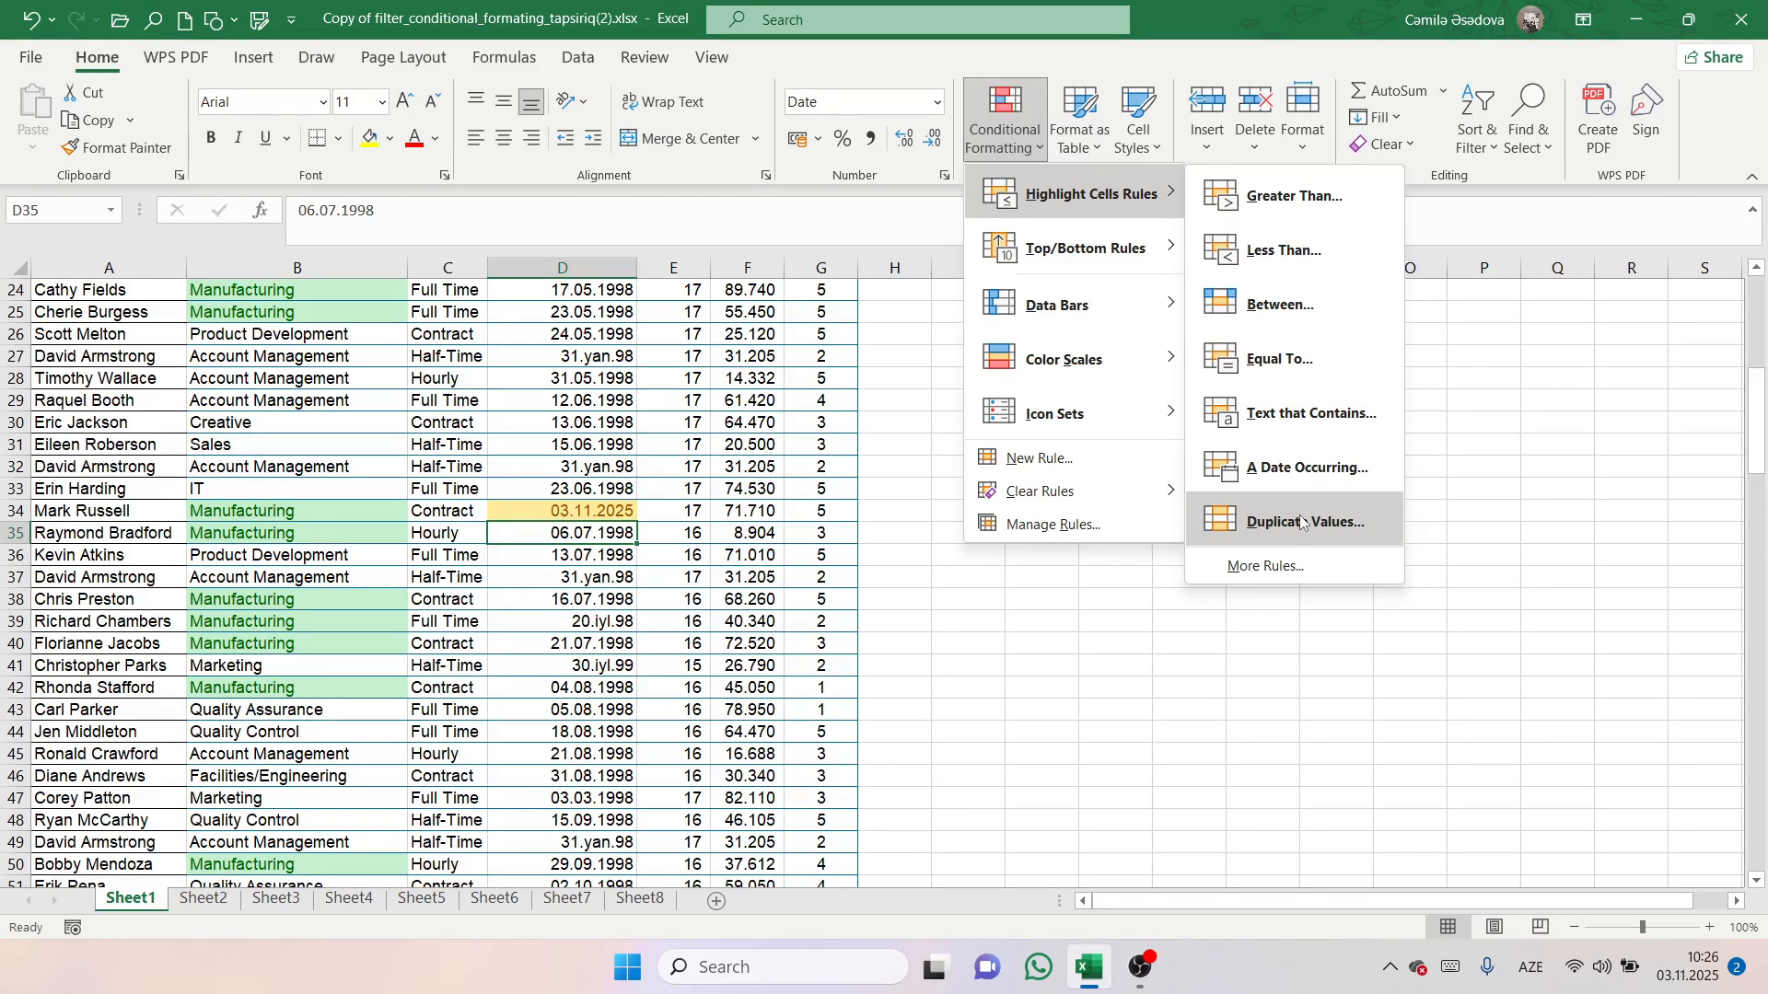
mouse_move(1047, 256)
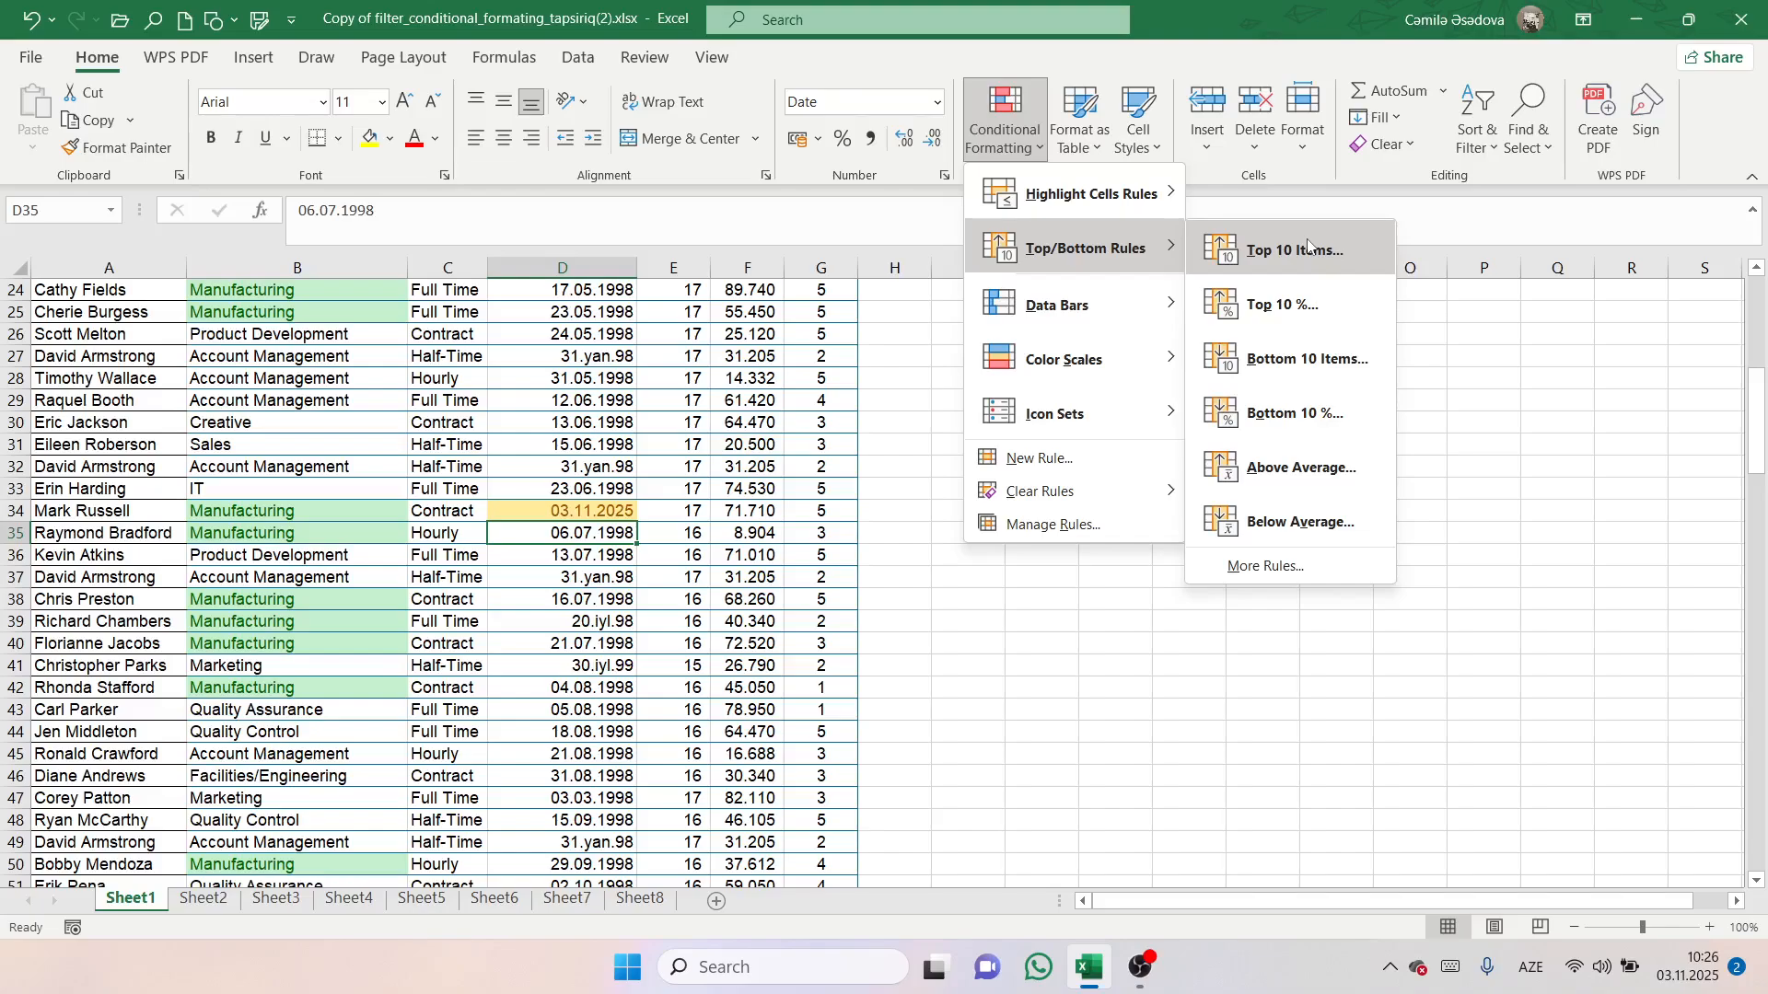
left_click(814, 373)
Highlight the top 2 items in the entire Maaş column using Green Fill with Dark Green Text.
scroll(792, 350, "up", 8)
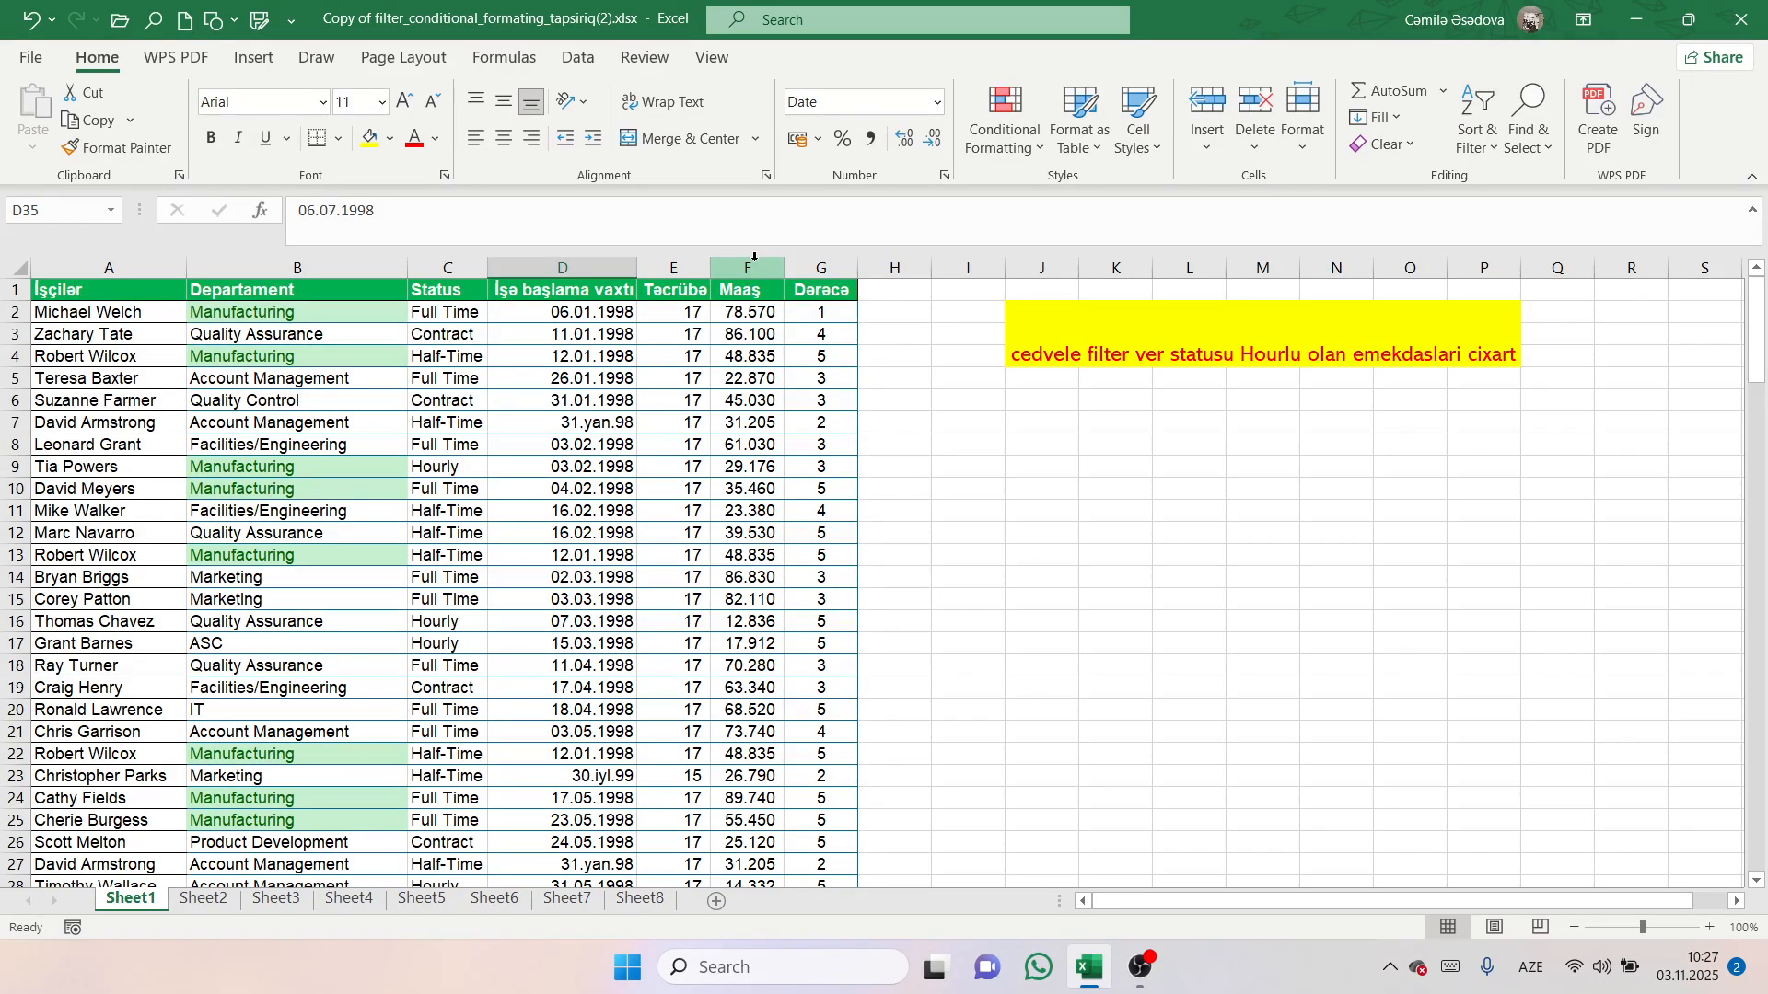
left_click(754, 259)
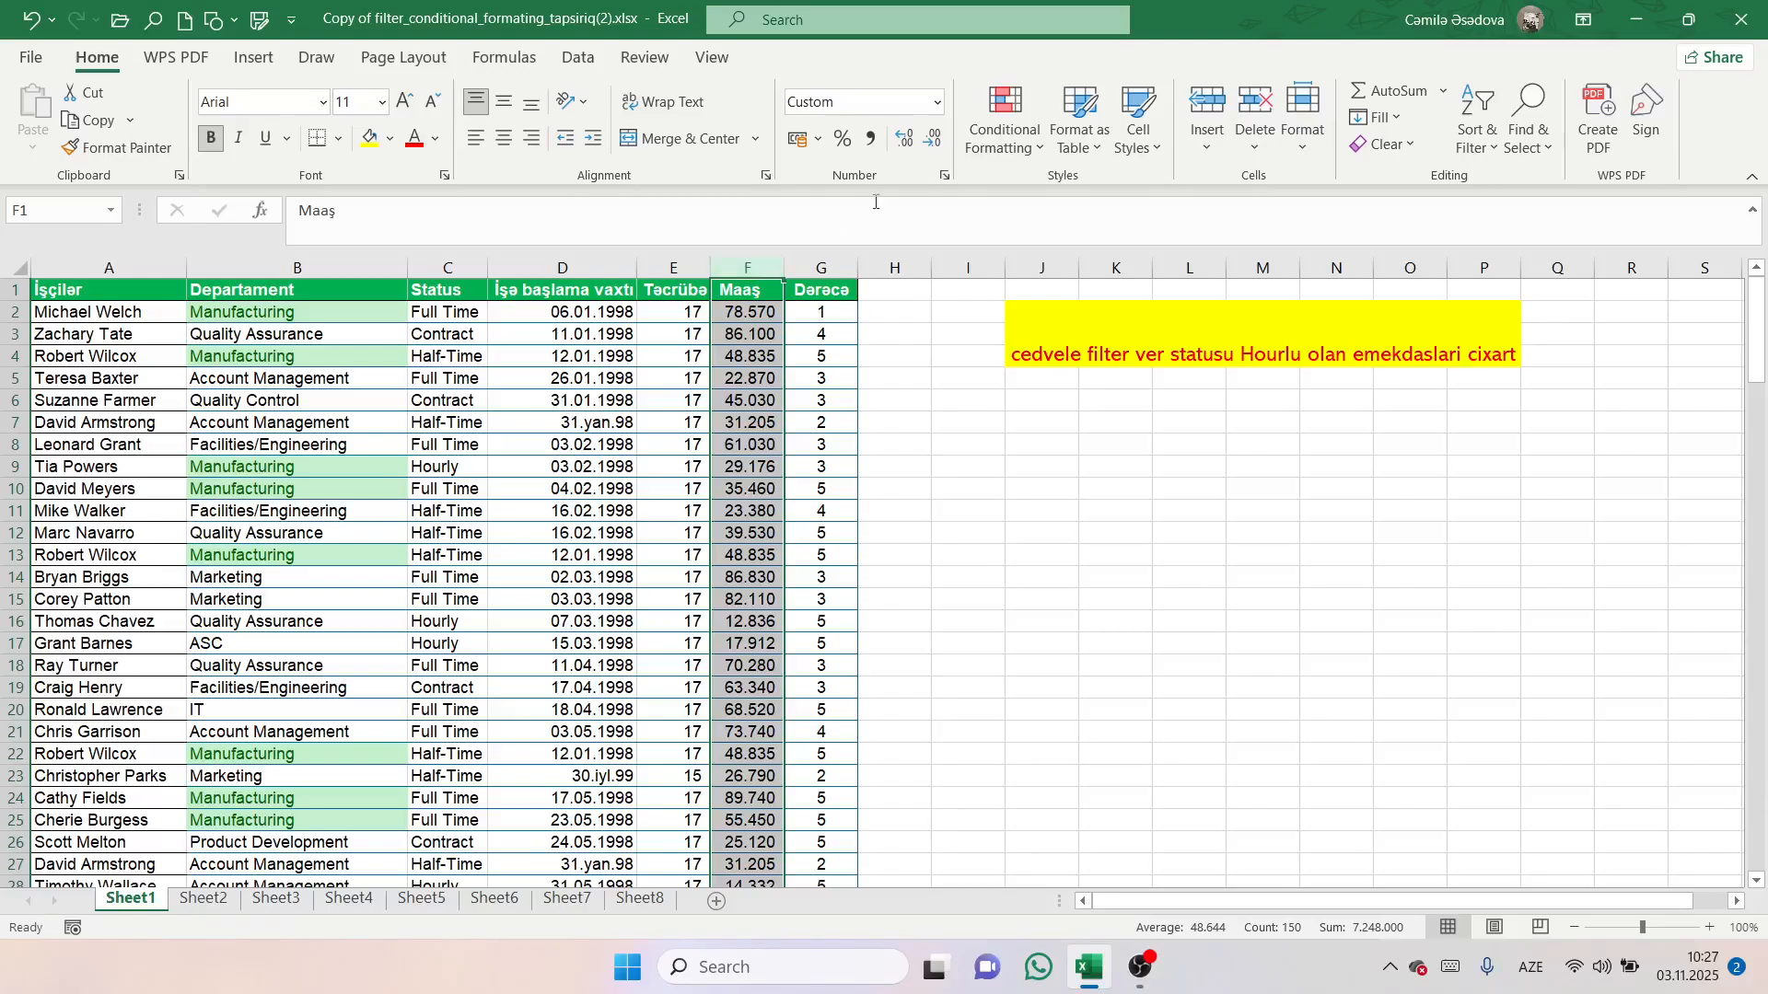
left_click(1030, 152)
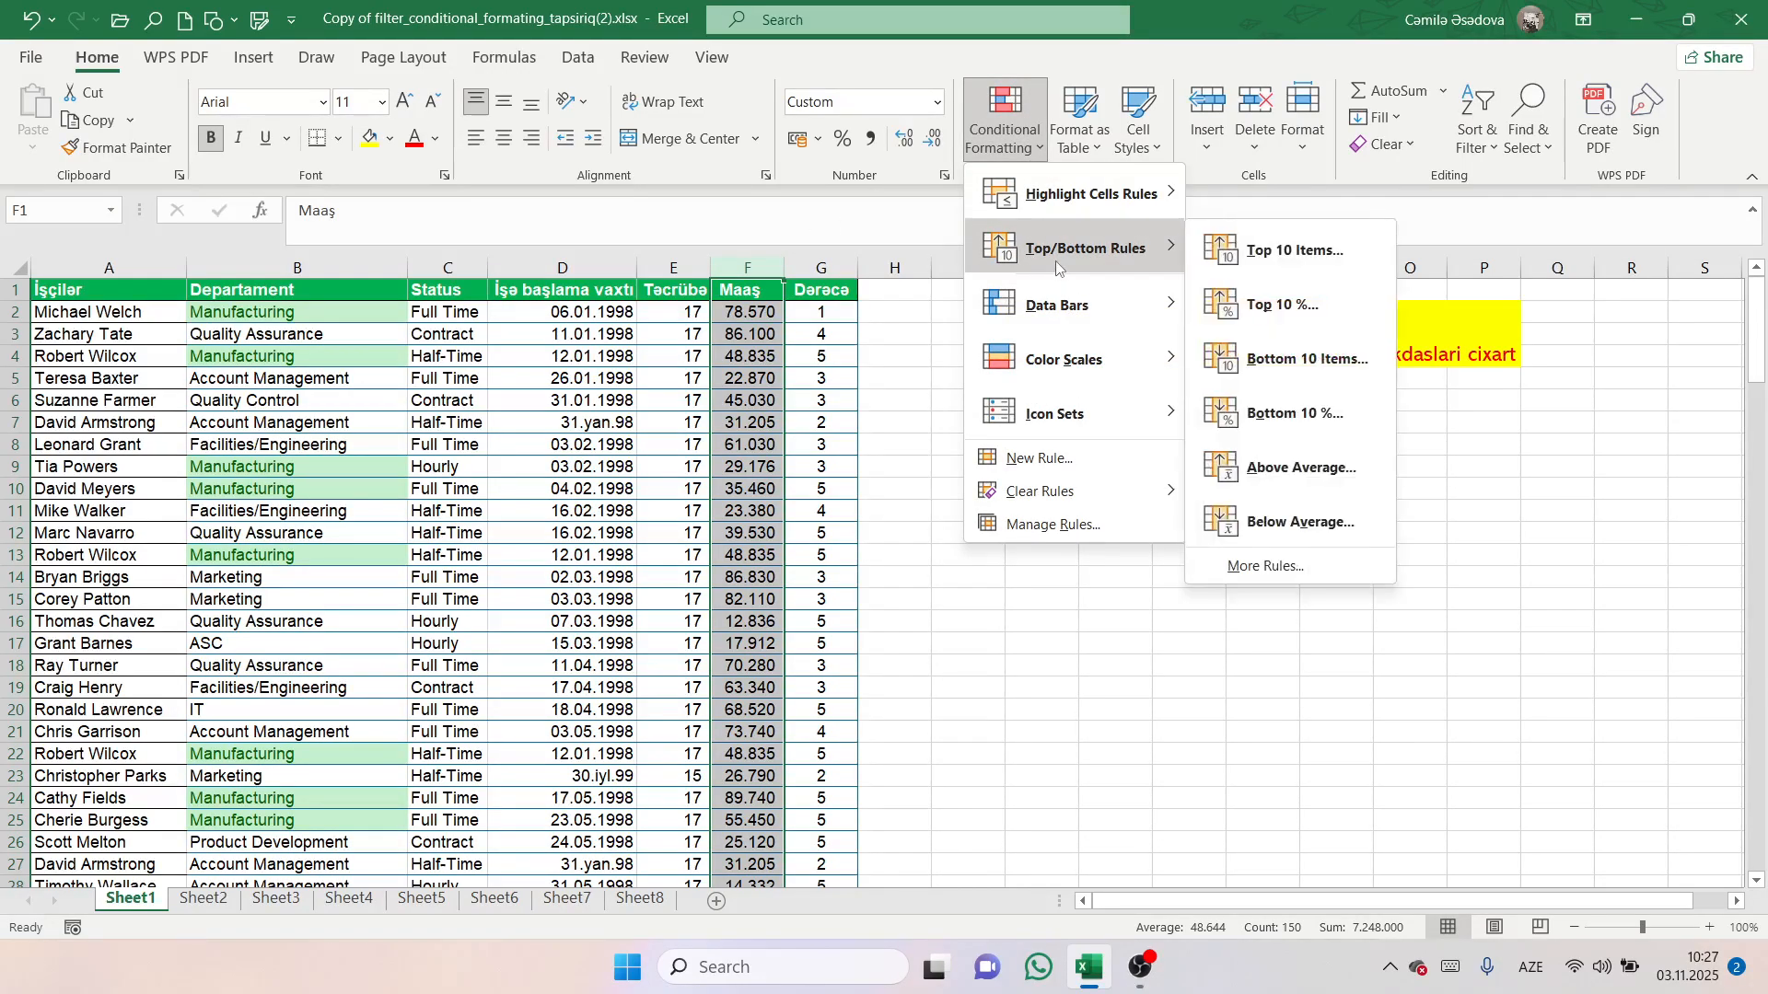
left_click(1279, 252)
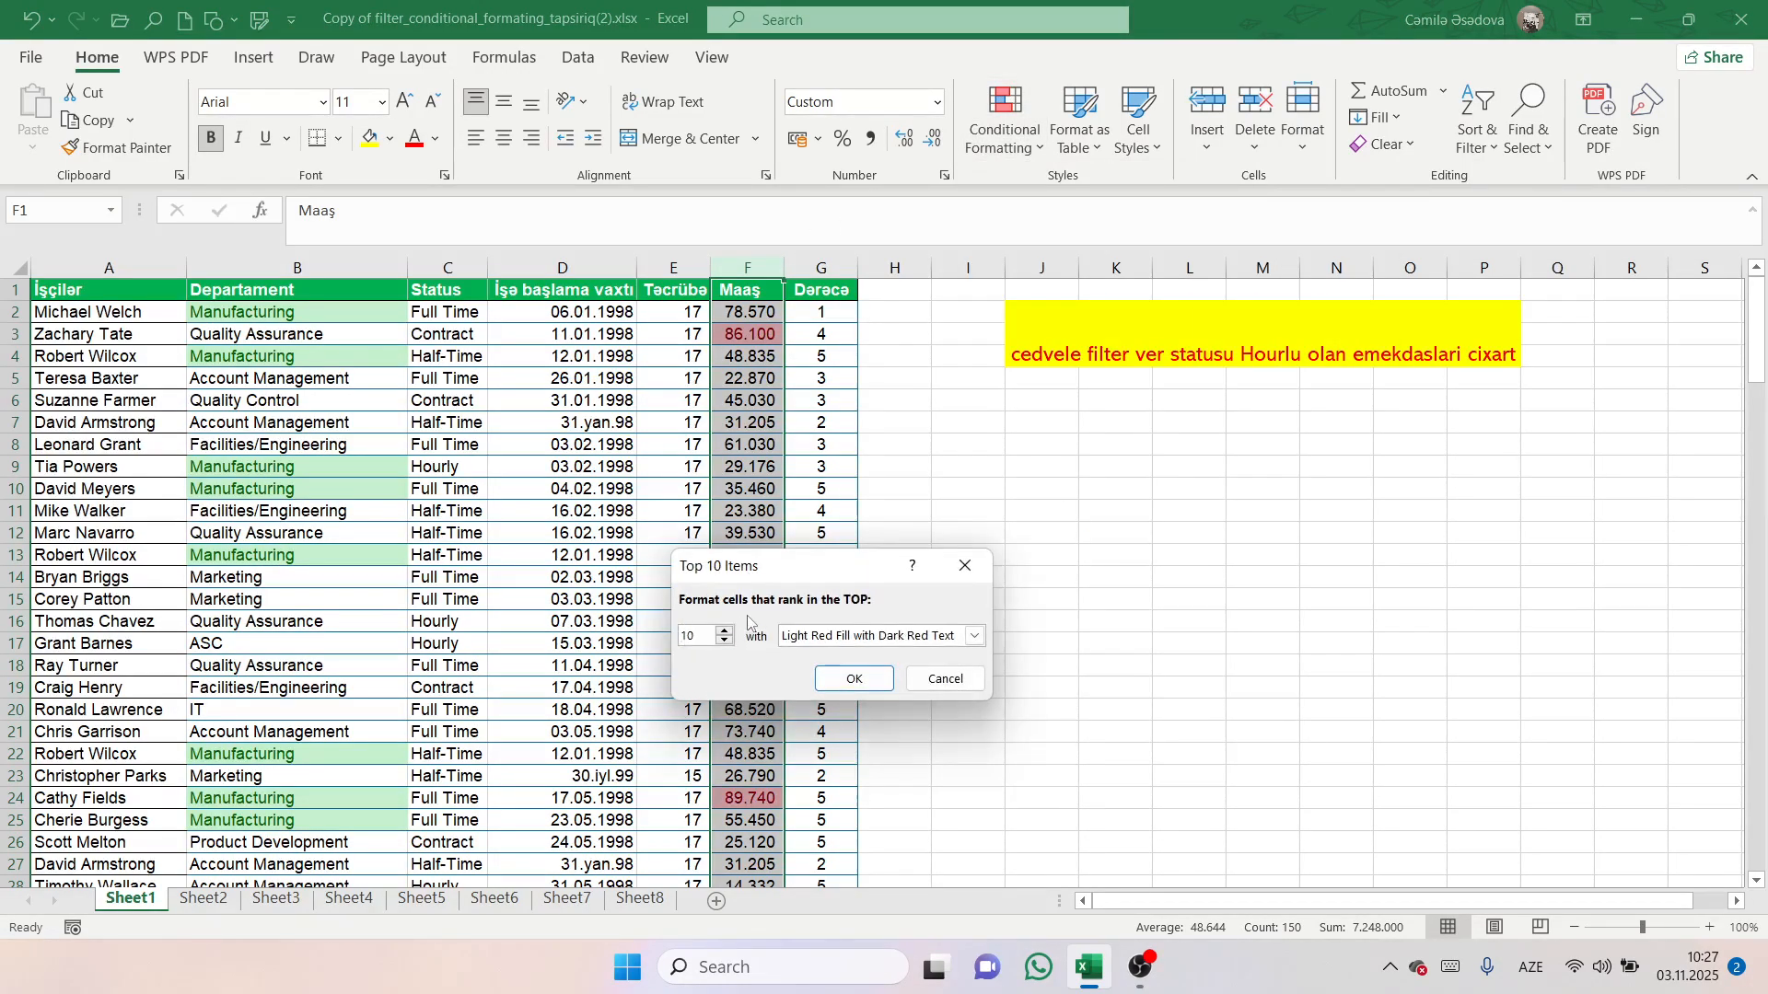
key("BackSpace")
key("BackSpace")
type("2")
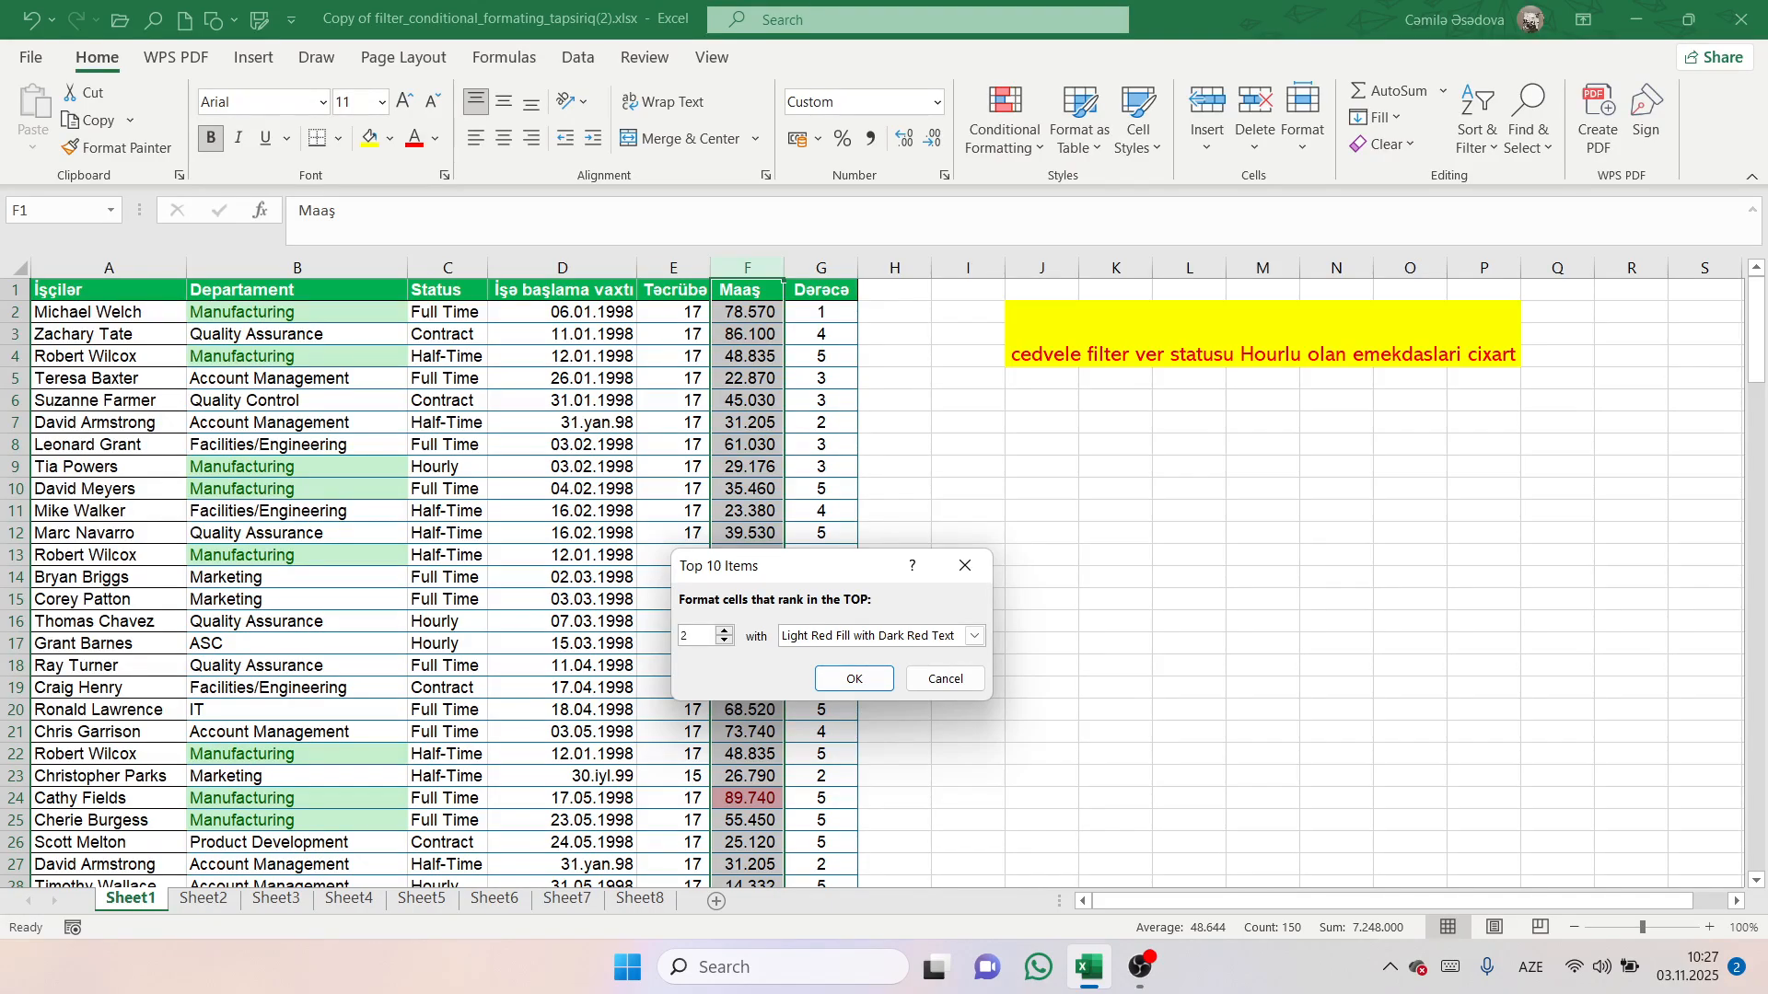
left_click(854, 647)
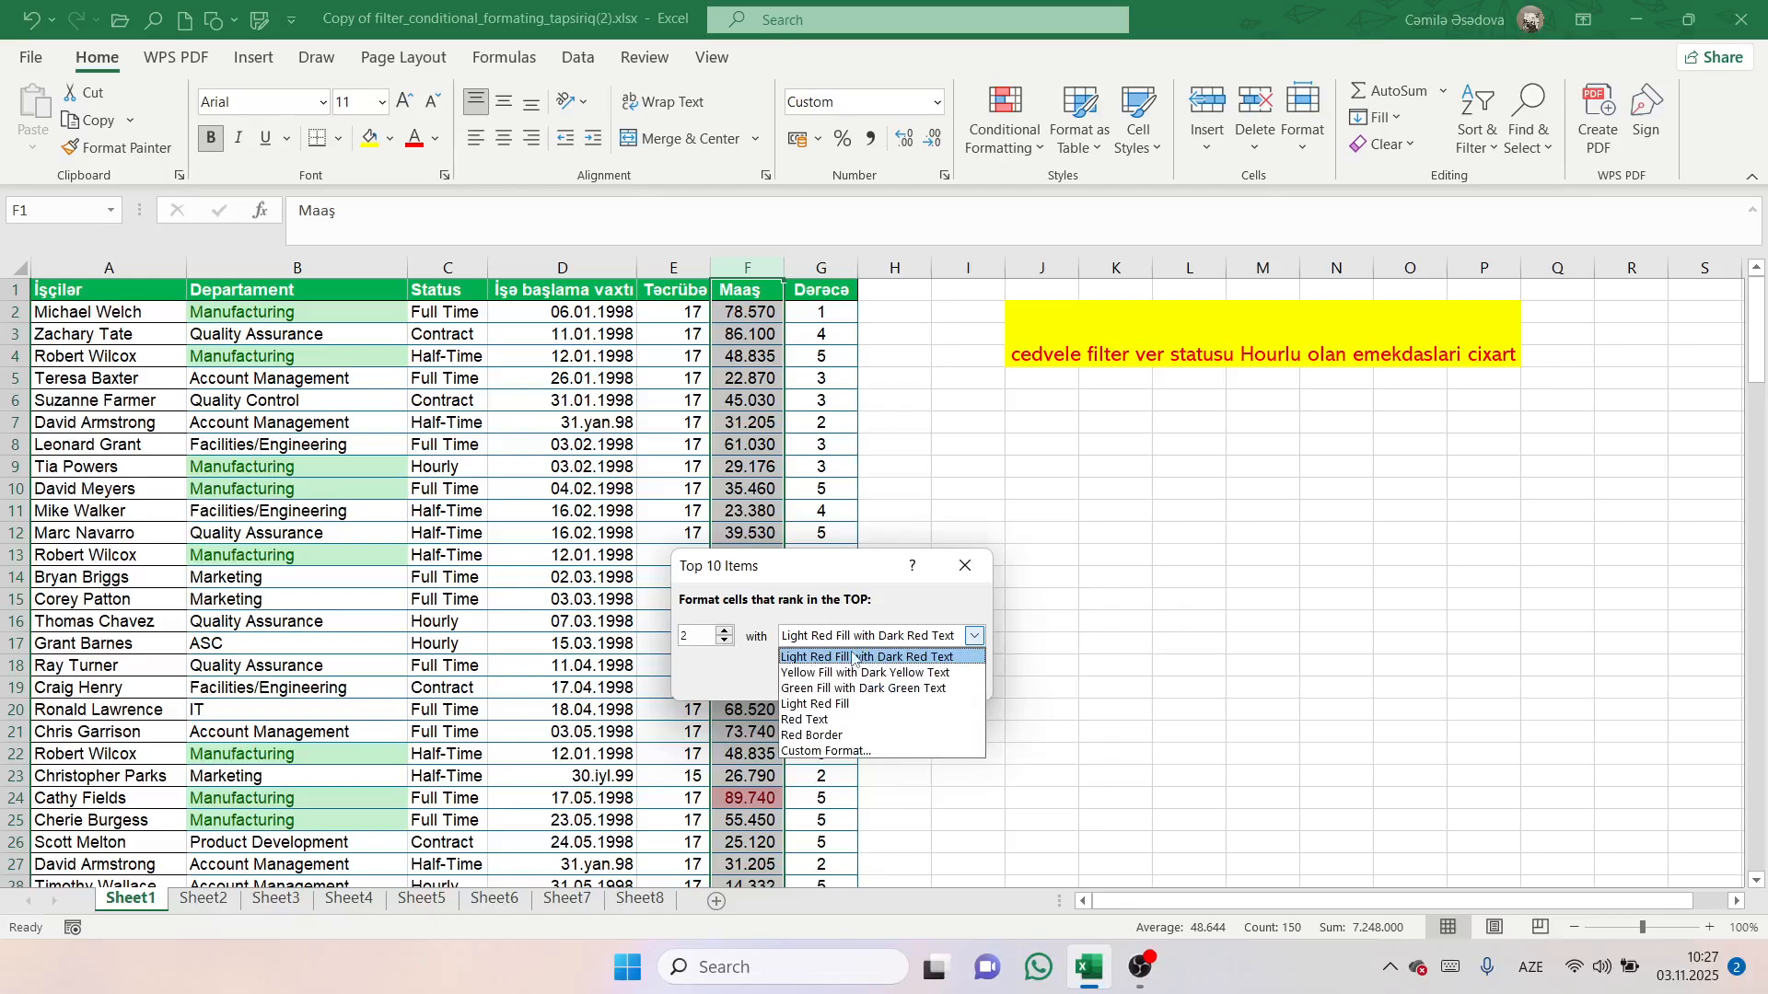
left_click(858, 683)
left_click(863, 686)
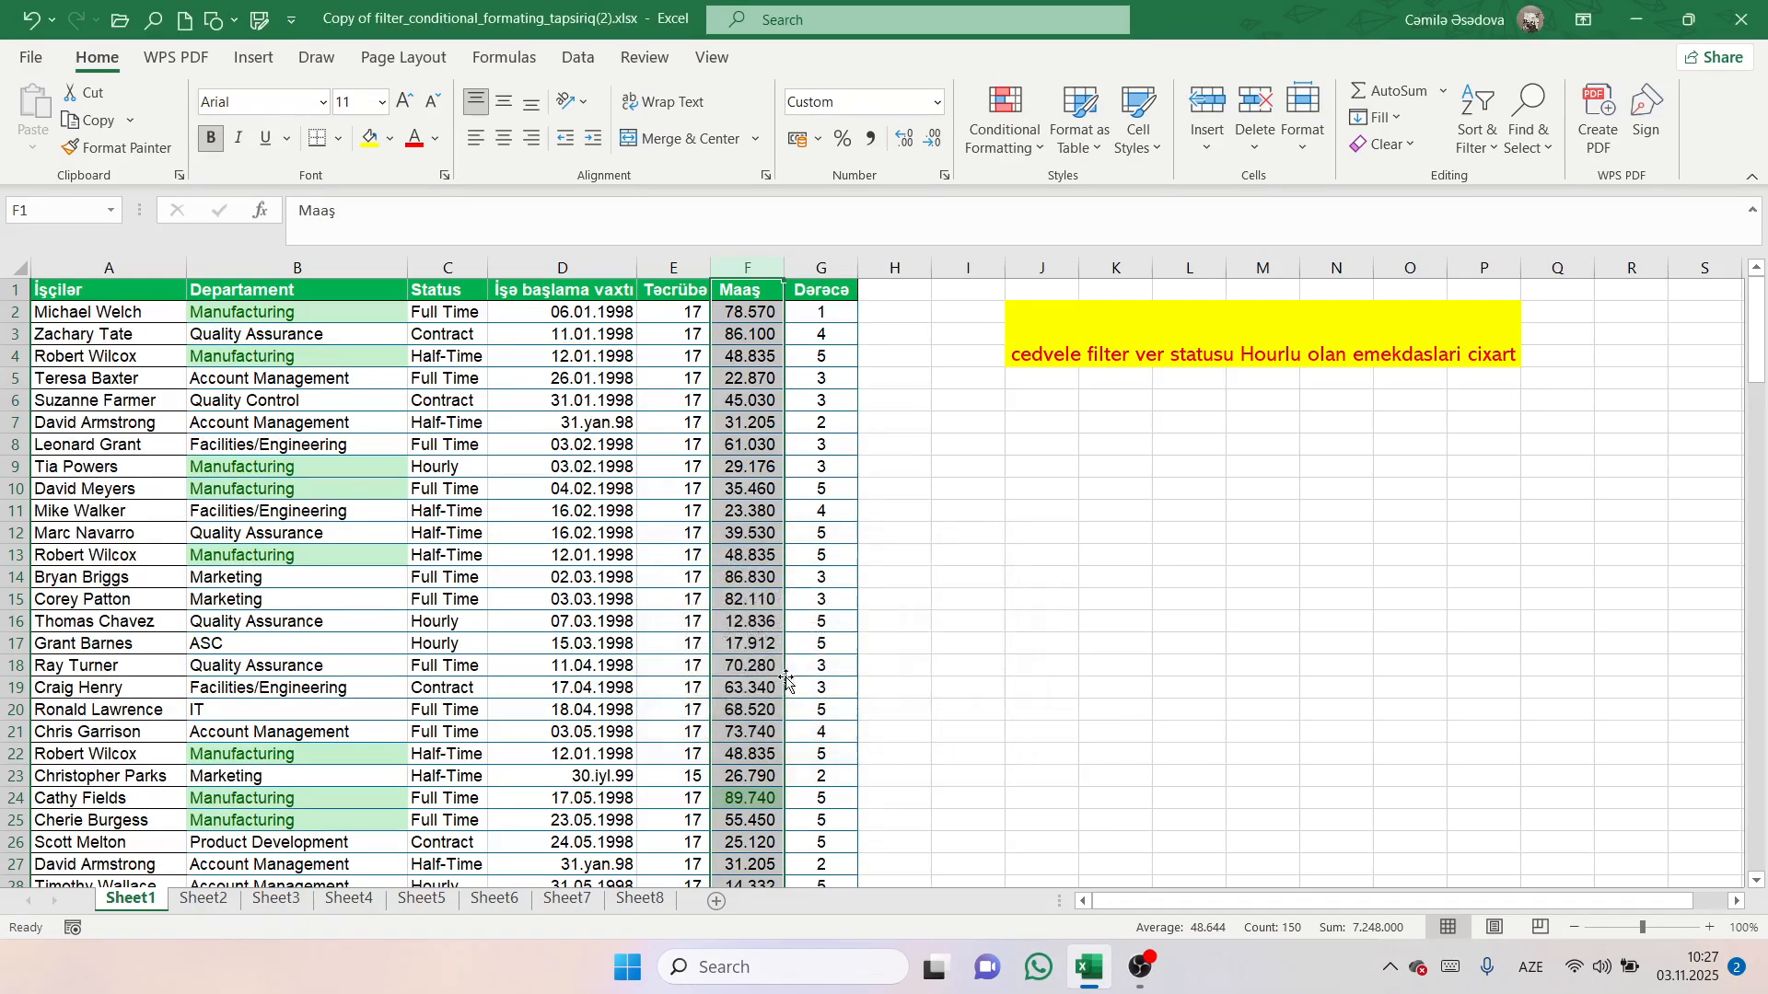
Review the Maaş column down the sheet to find the salaries highlighted by the top-items rule.
left_click(772, 686)
scroll(772, 684, "down", 4)
scroll(772, 684, "down", 2)
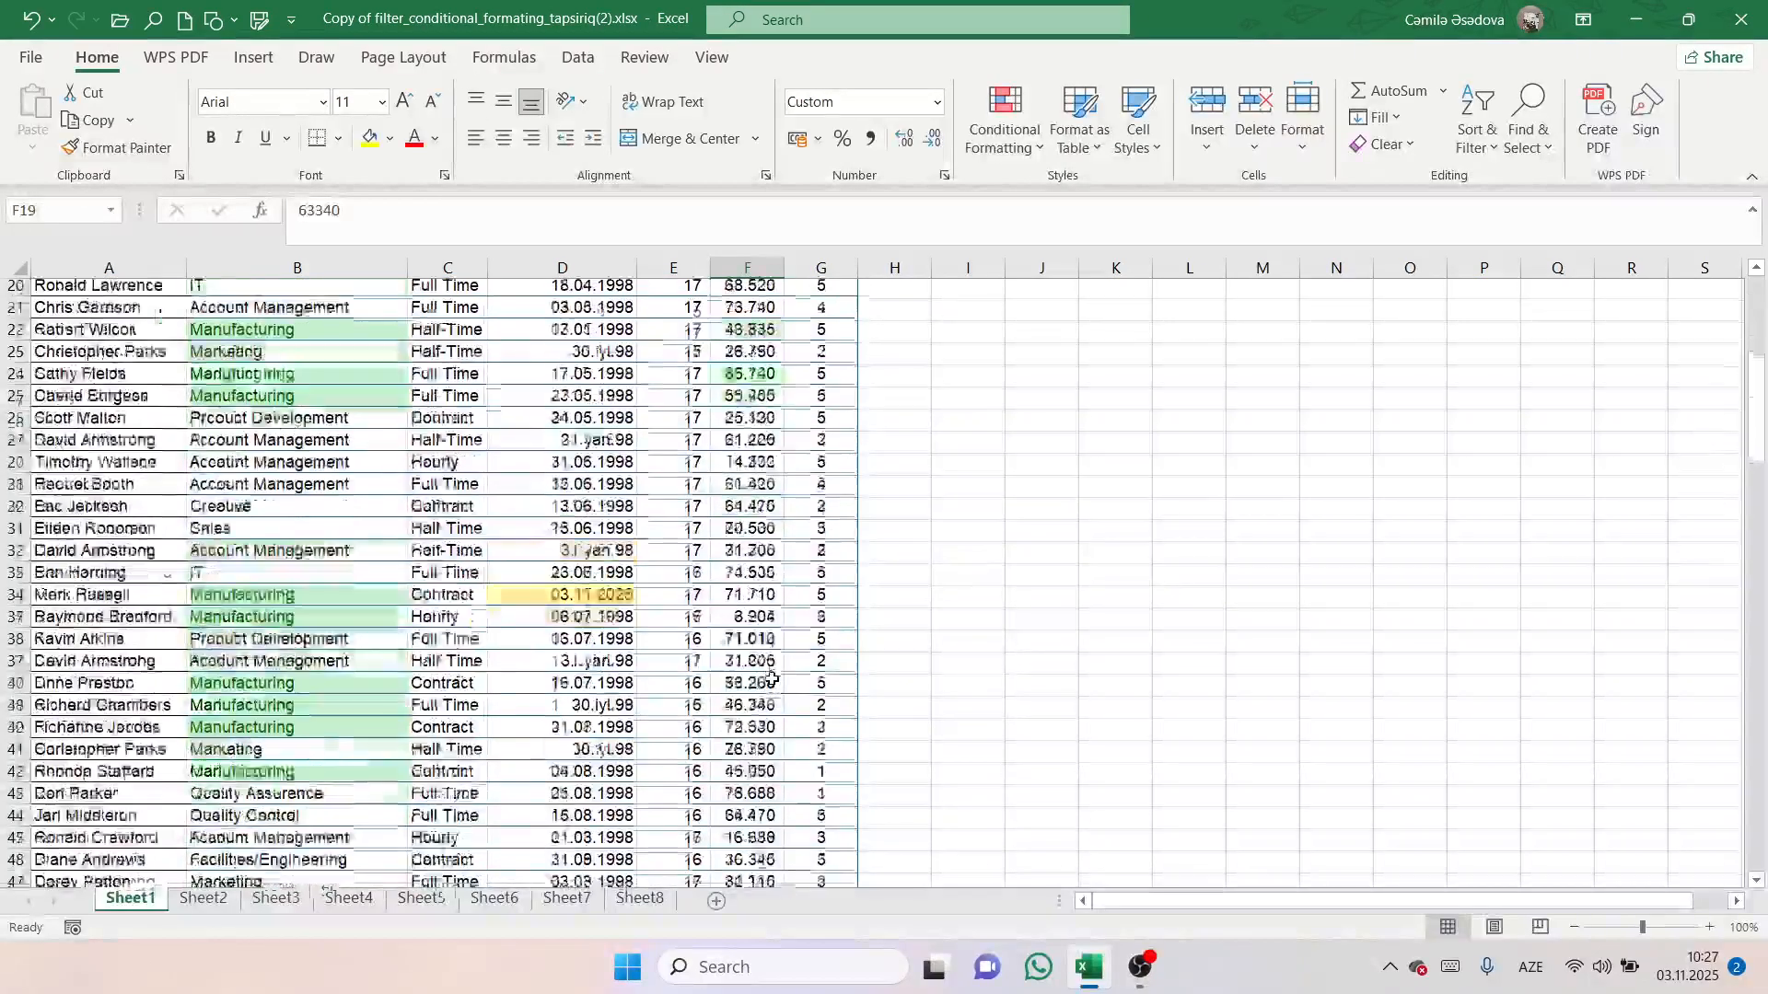
scroll(746, 479, "up", 1)
scroll(759, 598, "down", 19)
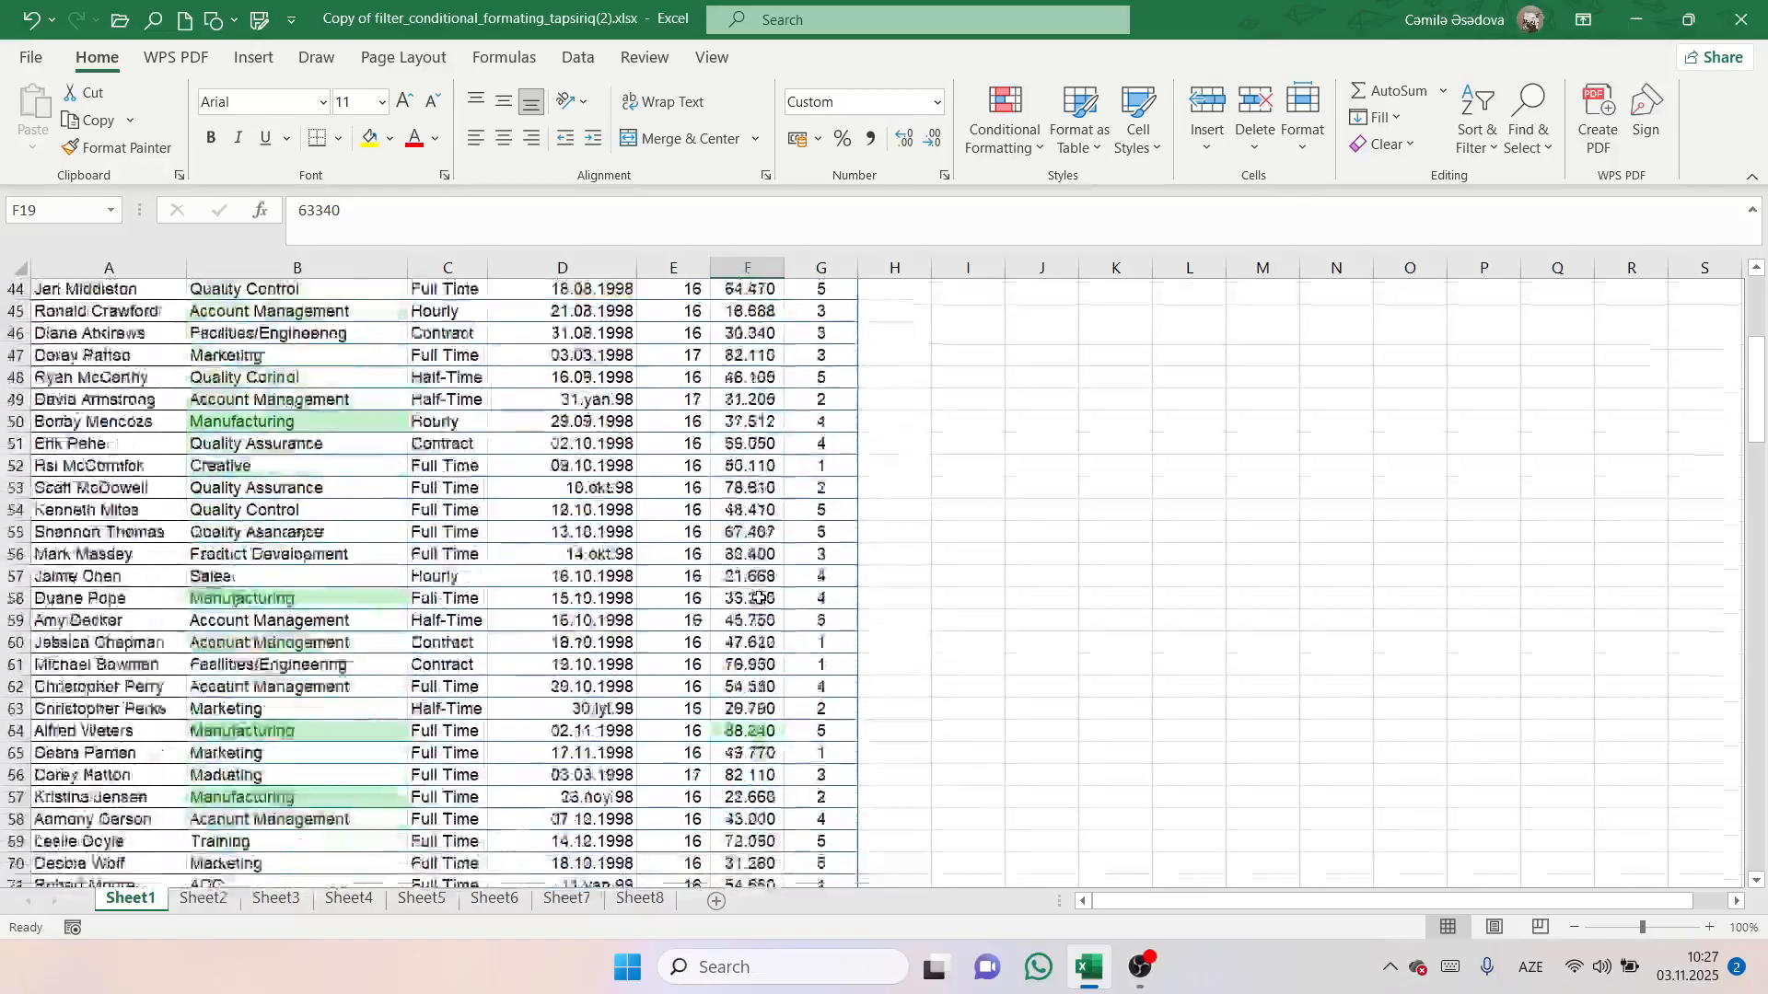
scroll(730, 536, "up", 7)
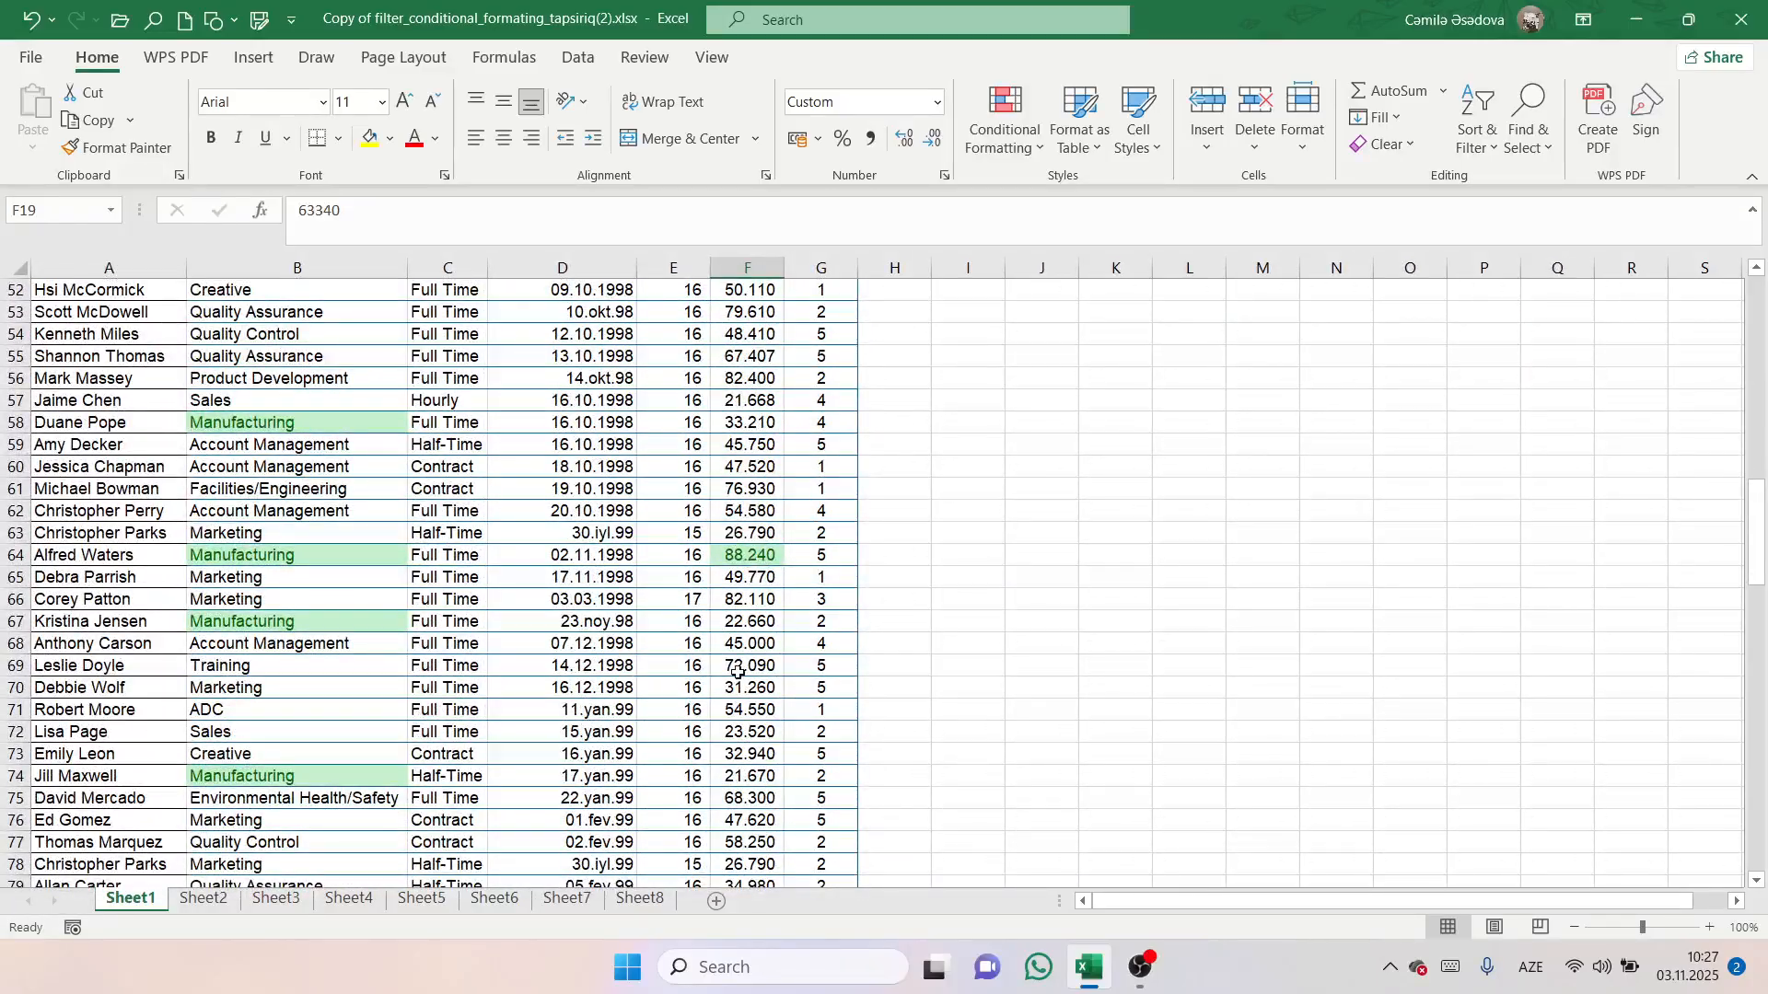
scroll(734, 671, "down", 20)
scroll(738, 673, "up", 20)
scroll(737, 673, "up", 20)
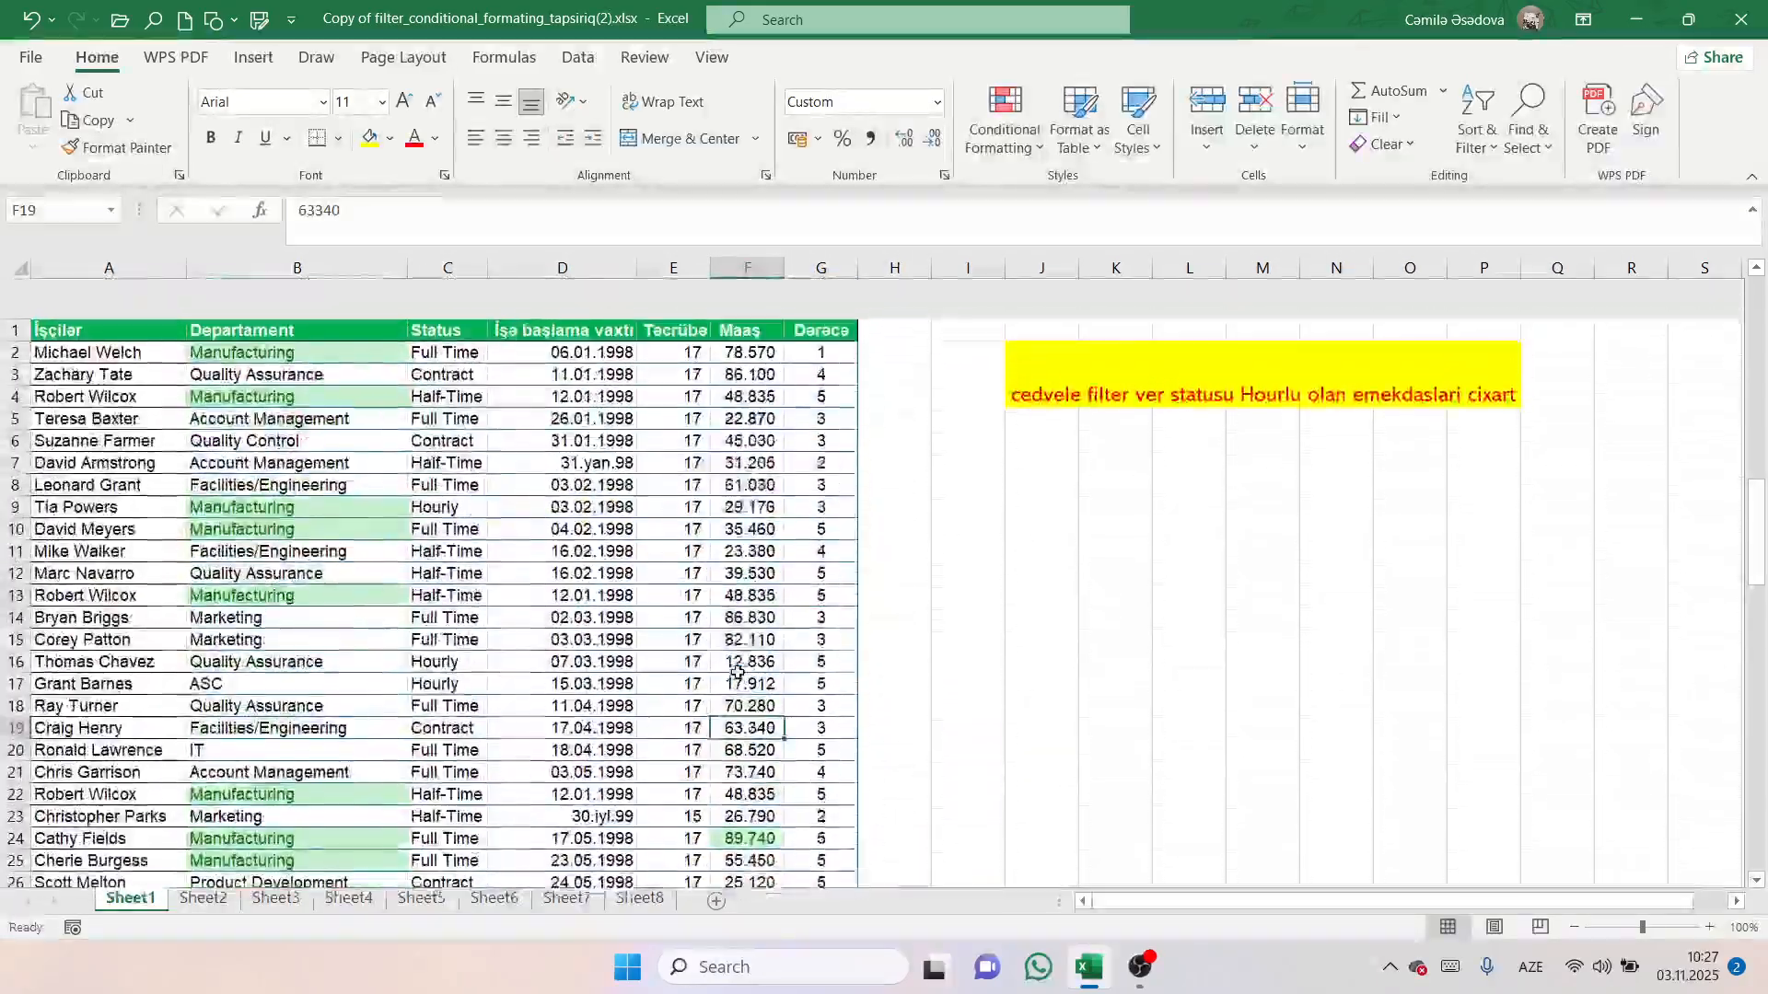
left_click(1005, 120)
mouse_move(1087, 247)
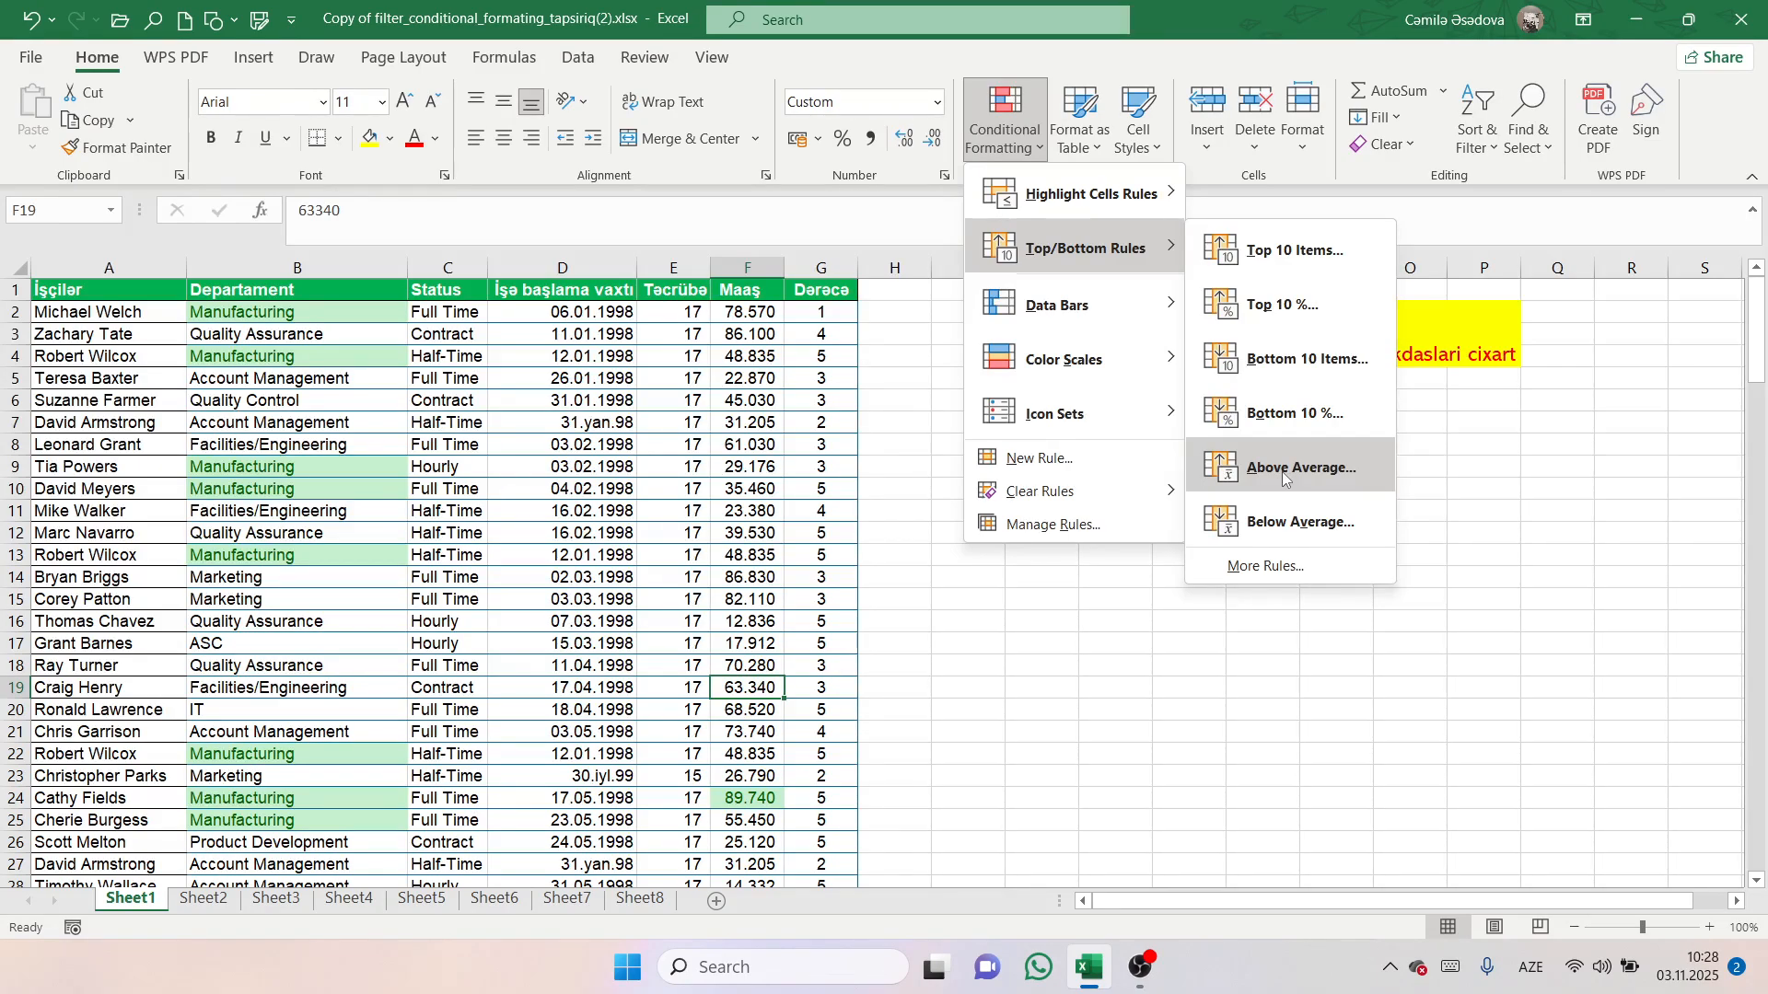
mouse_move(1095, 300)
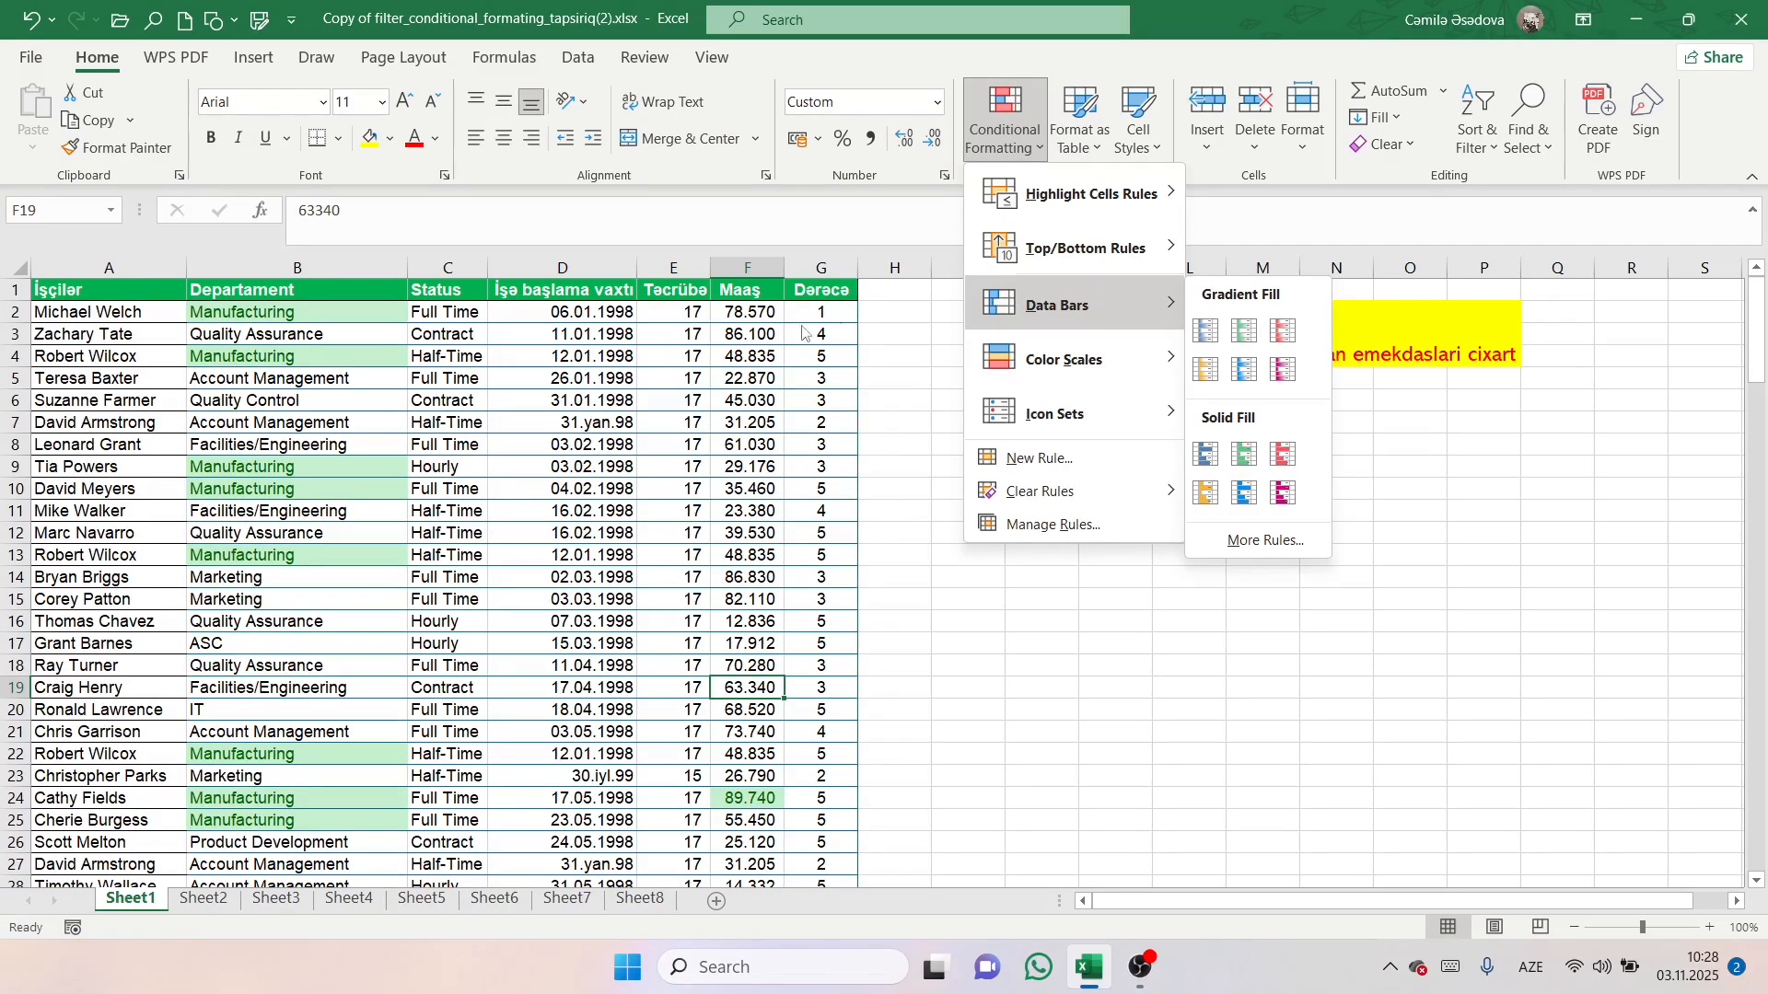
left_click(734, 379)
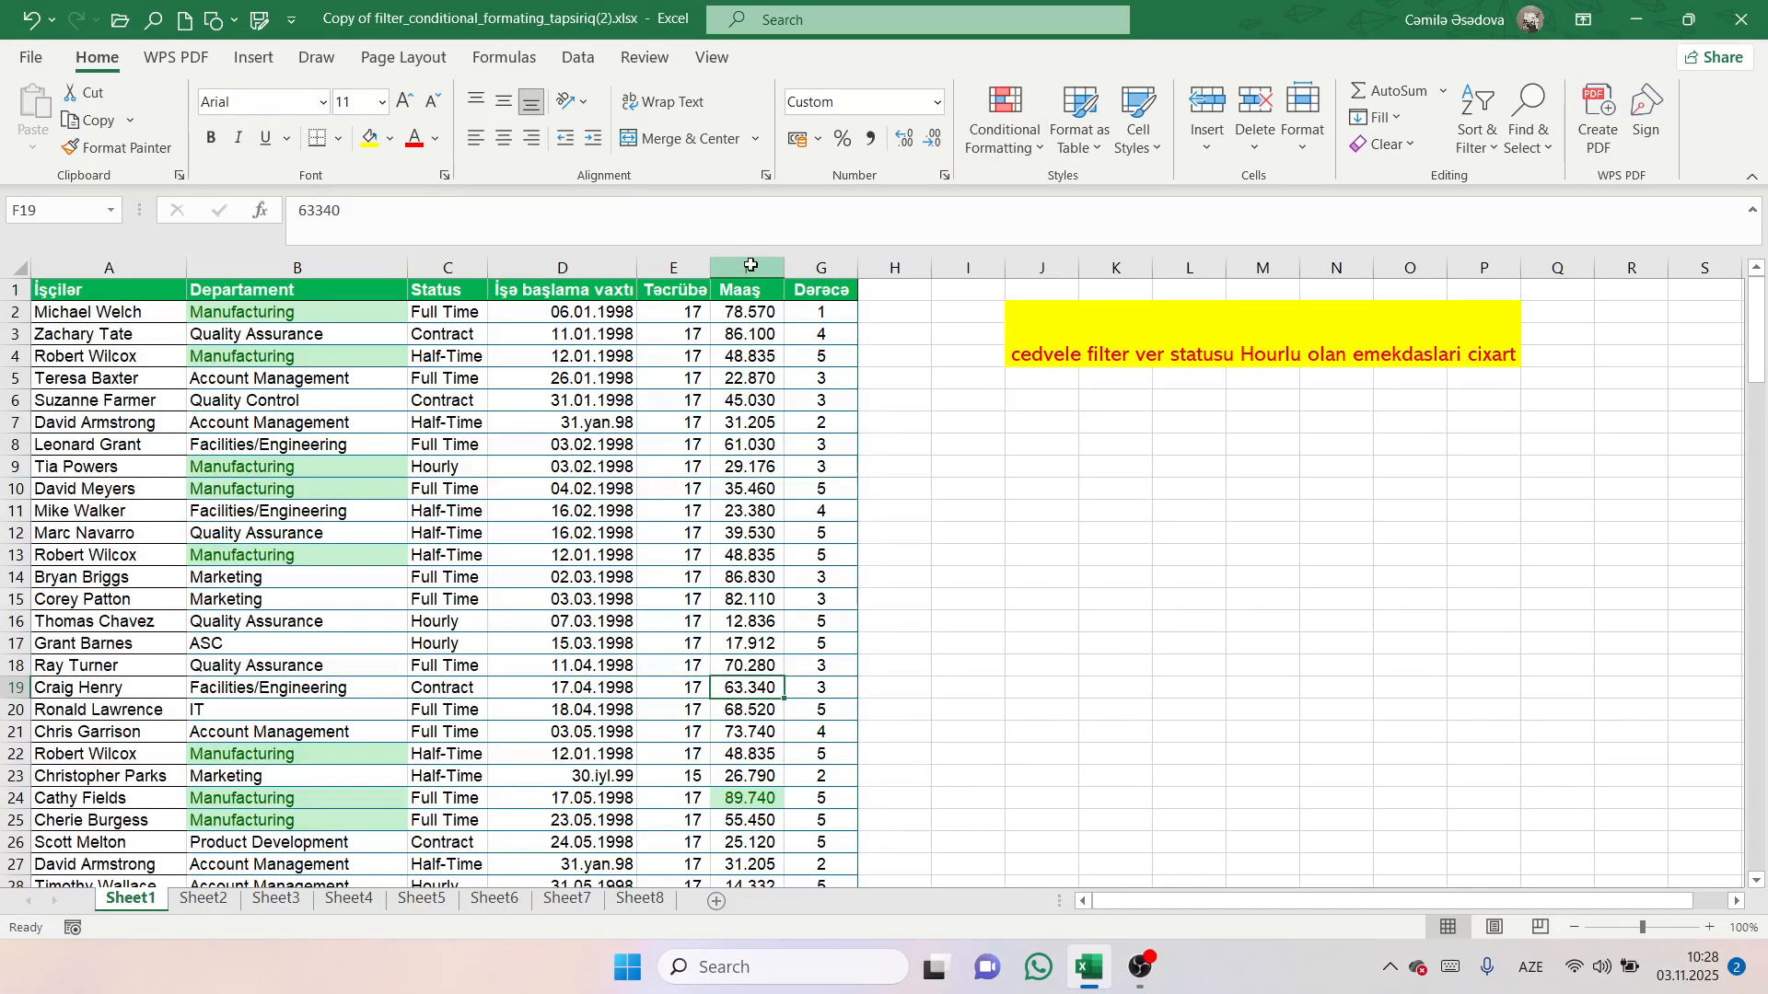
Apply solid-fill purple data bars to the entire Maaş column and check the bars against the salaries down the sheet.
left_click(752, 265)
left_click(1004, 120)
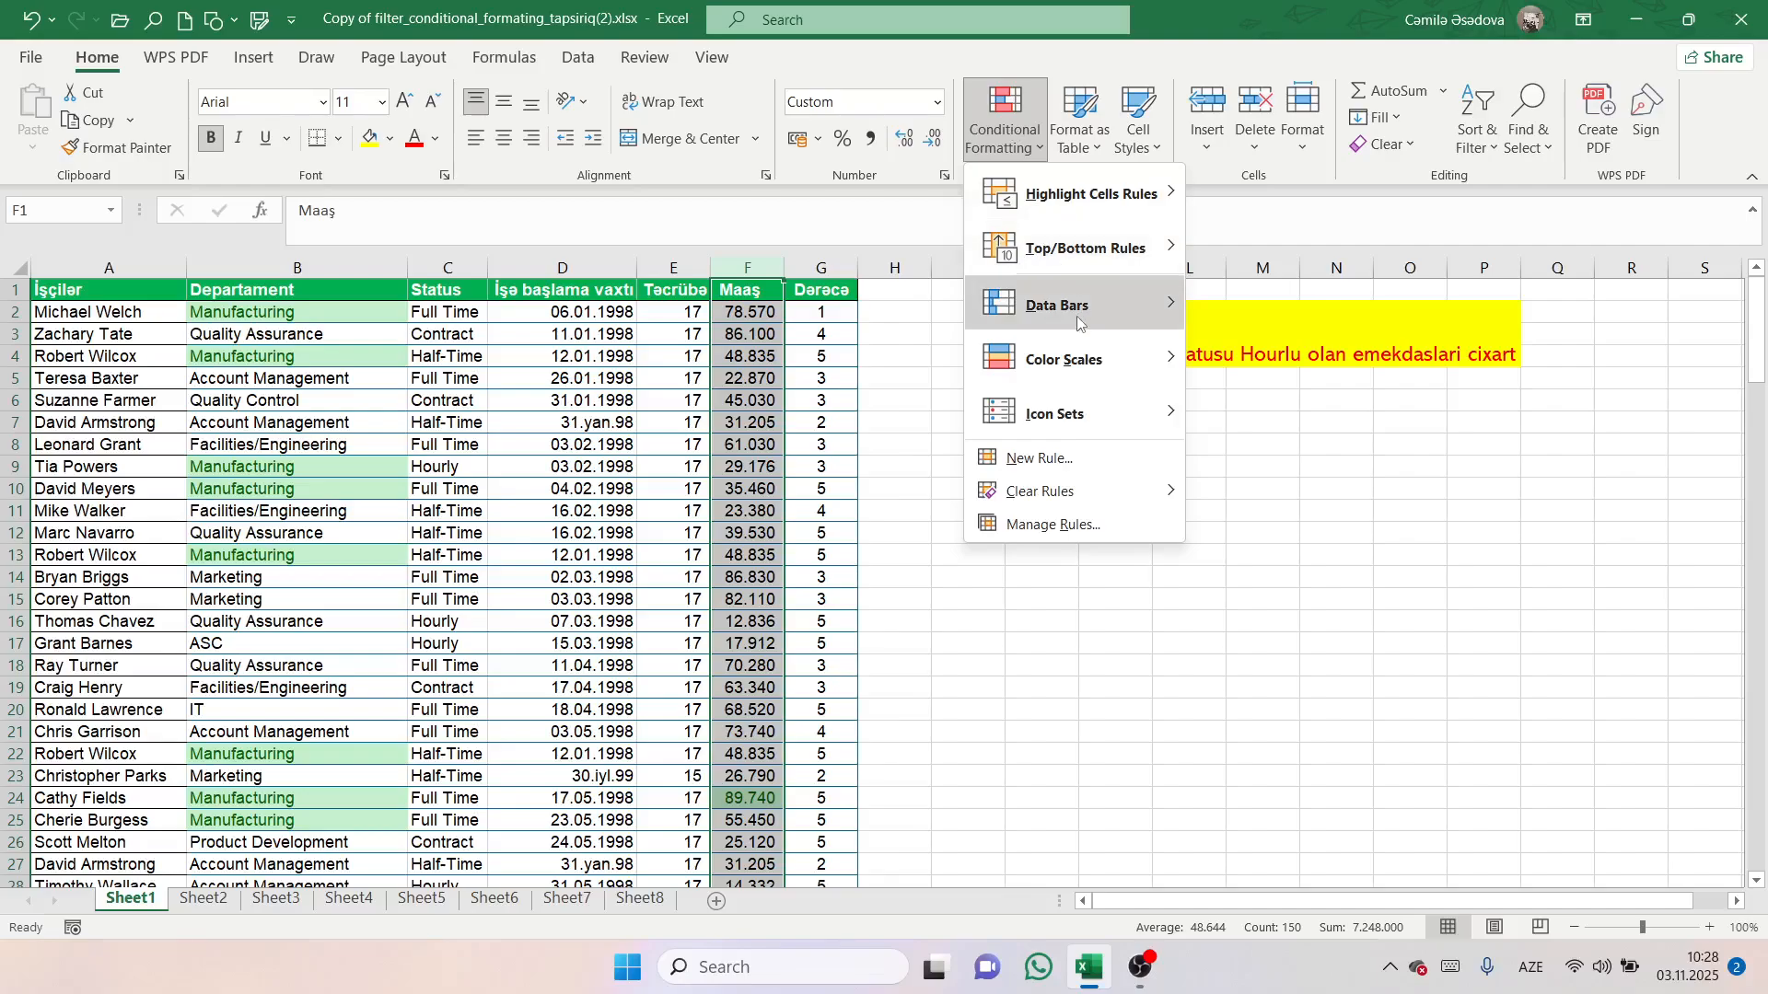
mouse_move(1078, 319)
left_click(1289, 503)
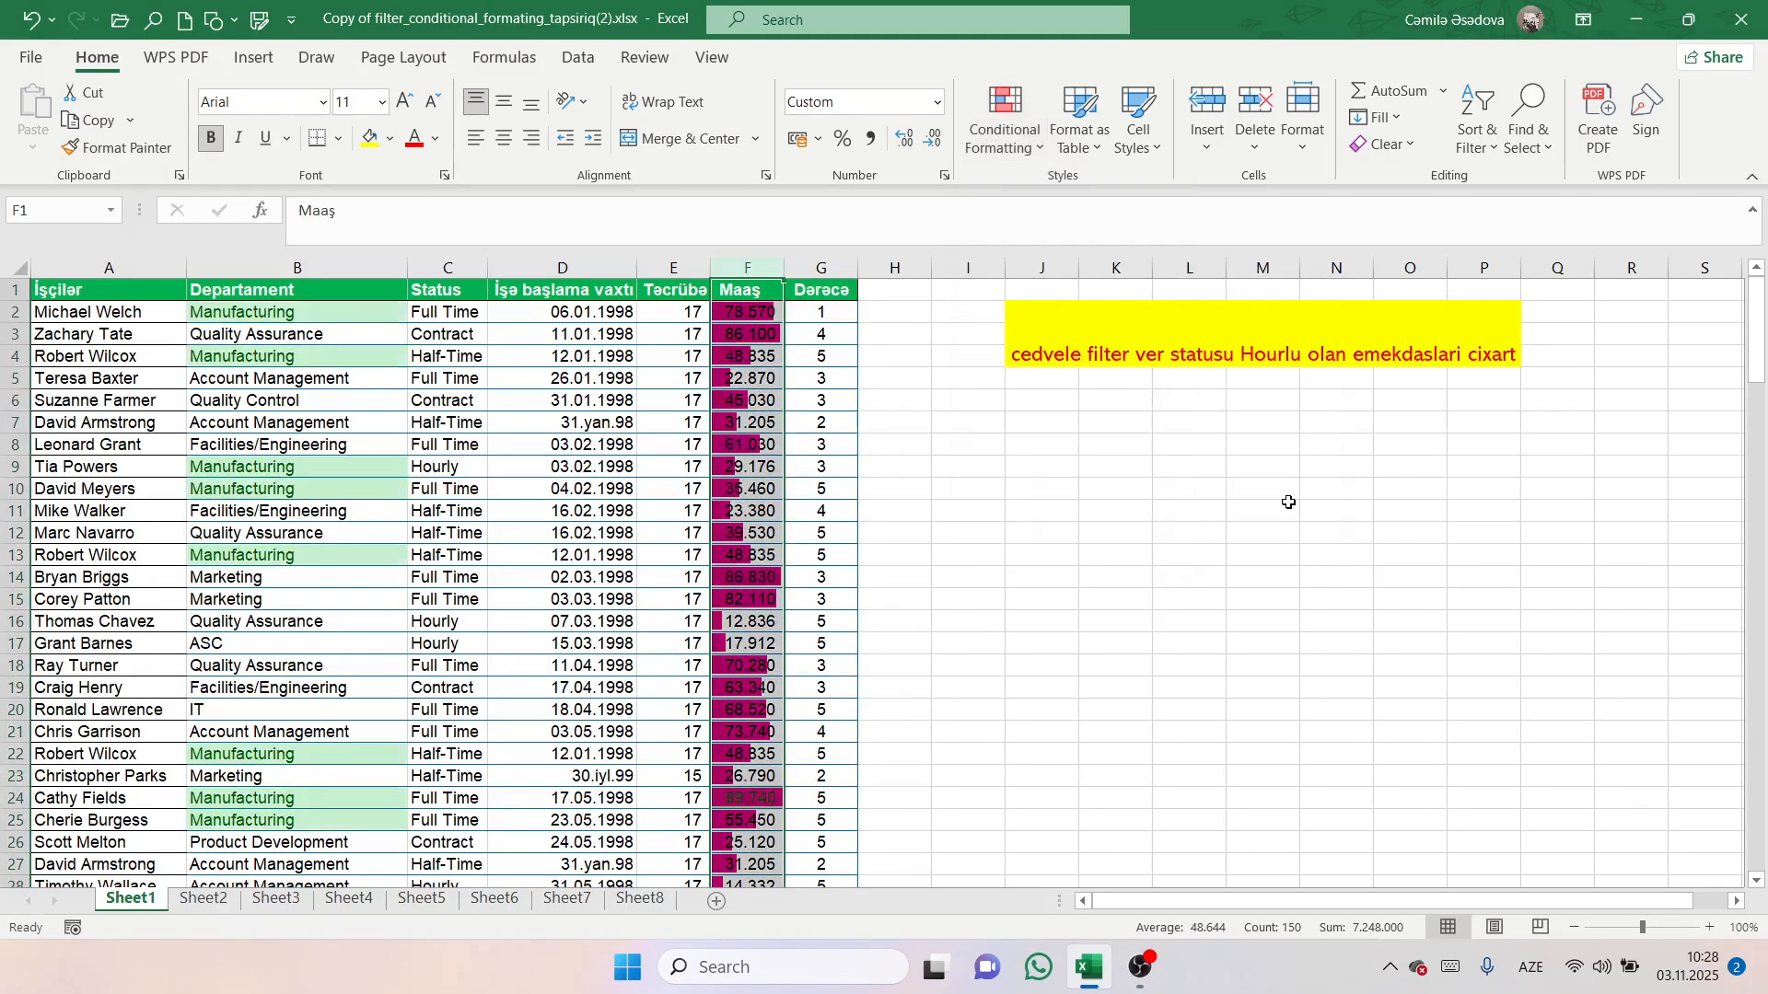
left_click(755, 527)
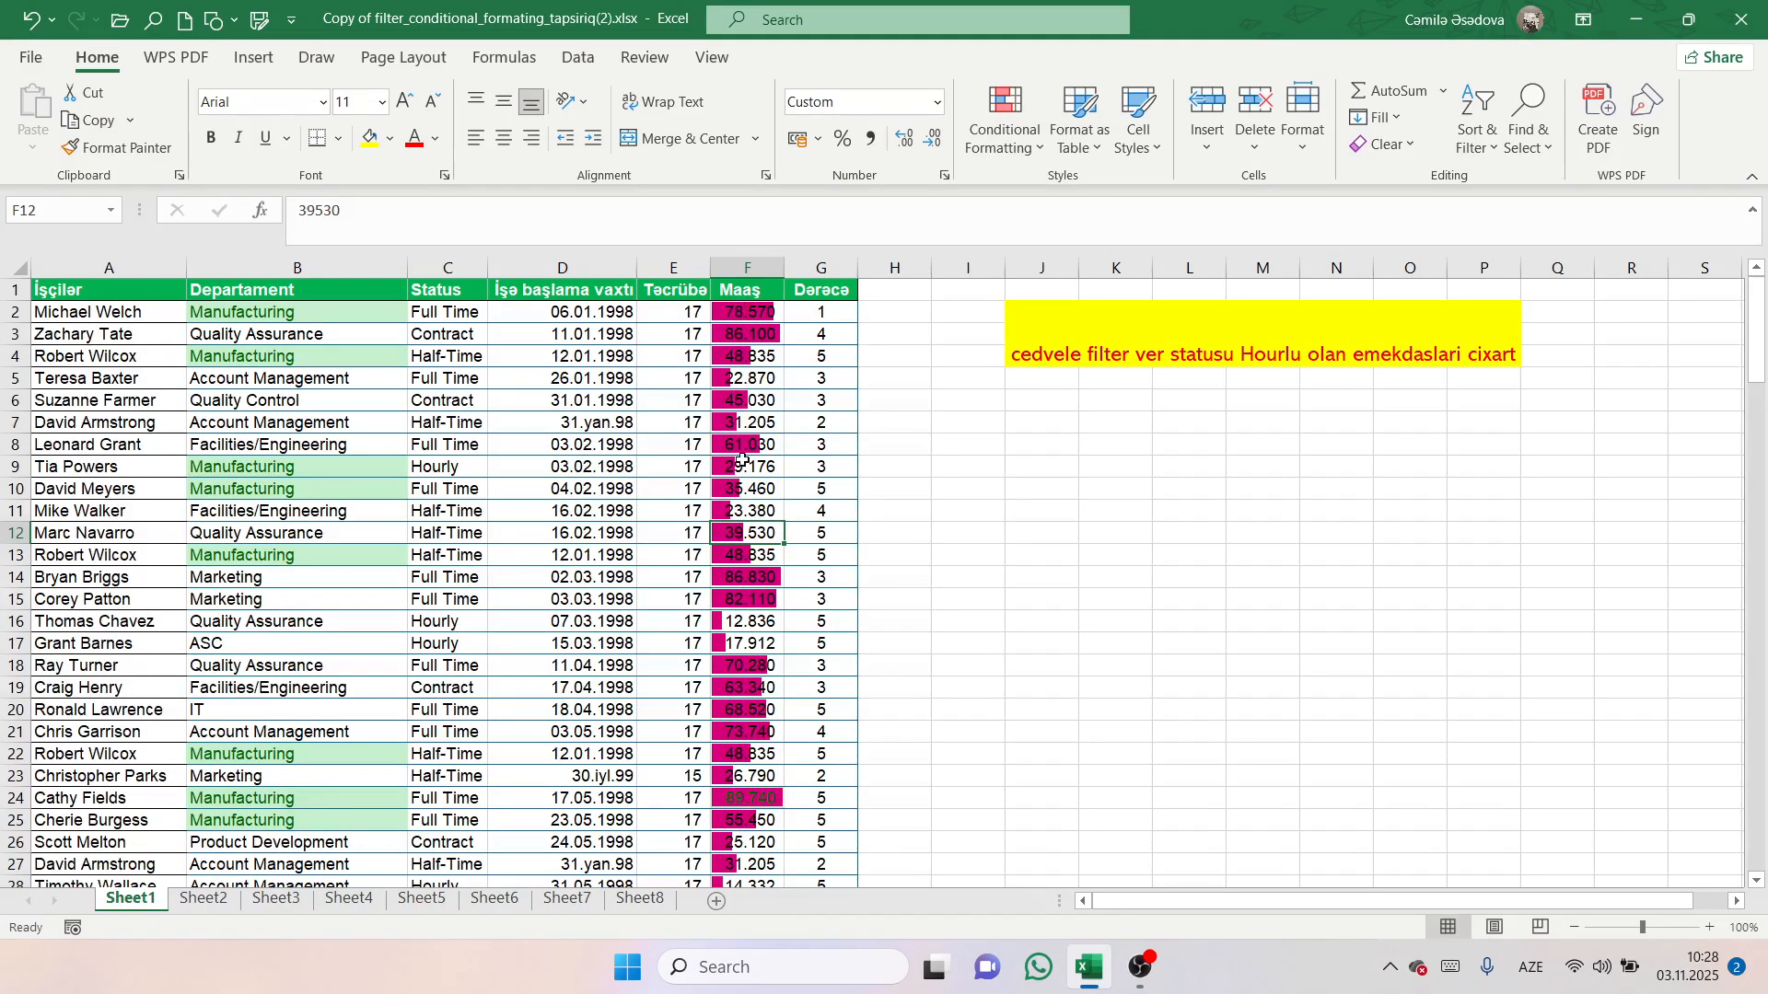
scroll(743, 460, "down", 3)
scroll(755, 396, "up", 3)
scroll(617, 724, "down", 10)
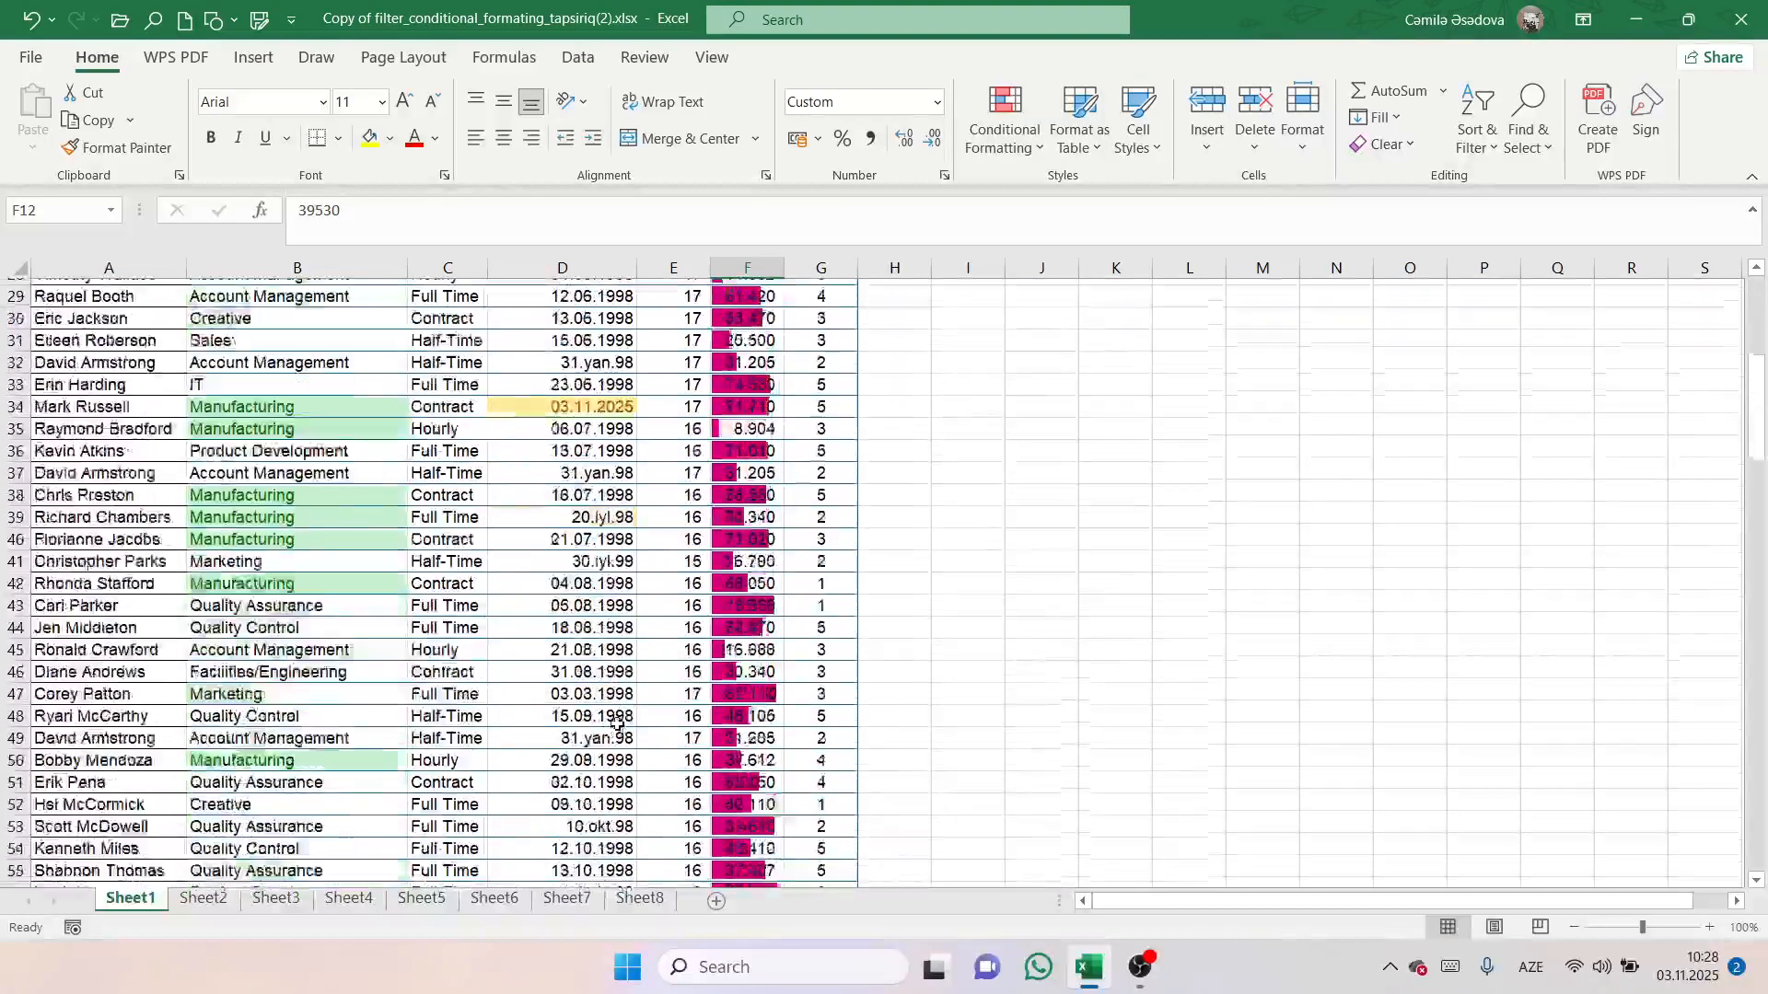
scroll(686, 669, "up", 10)
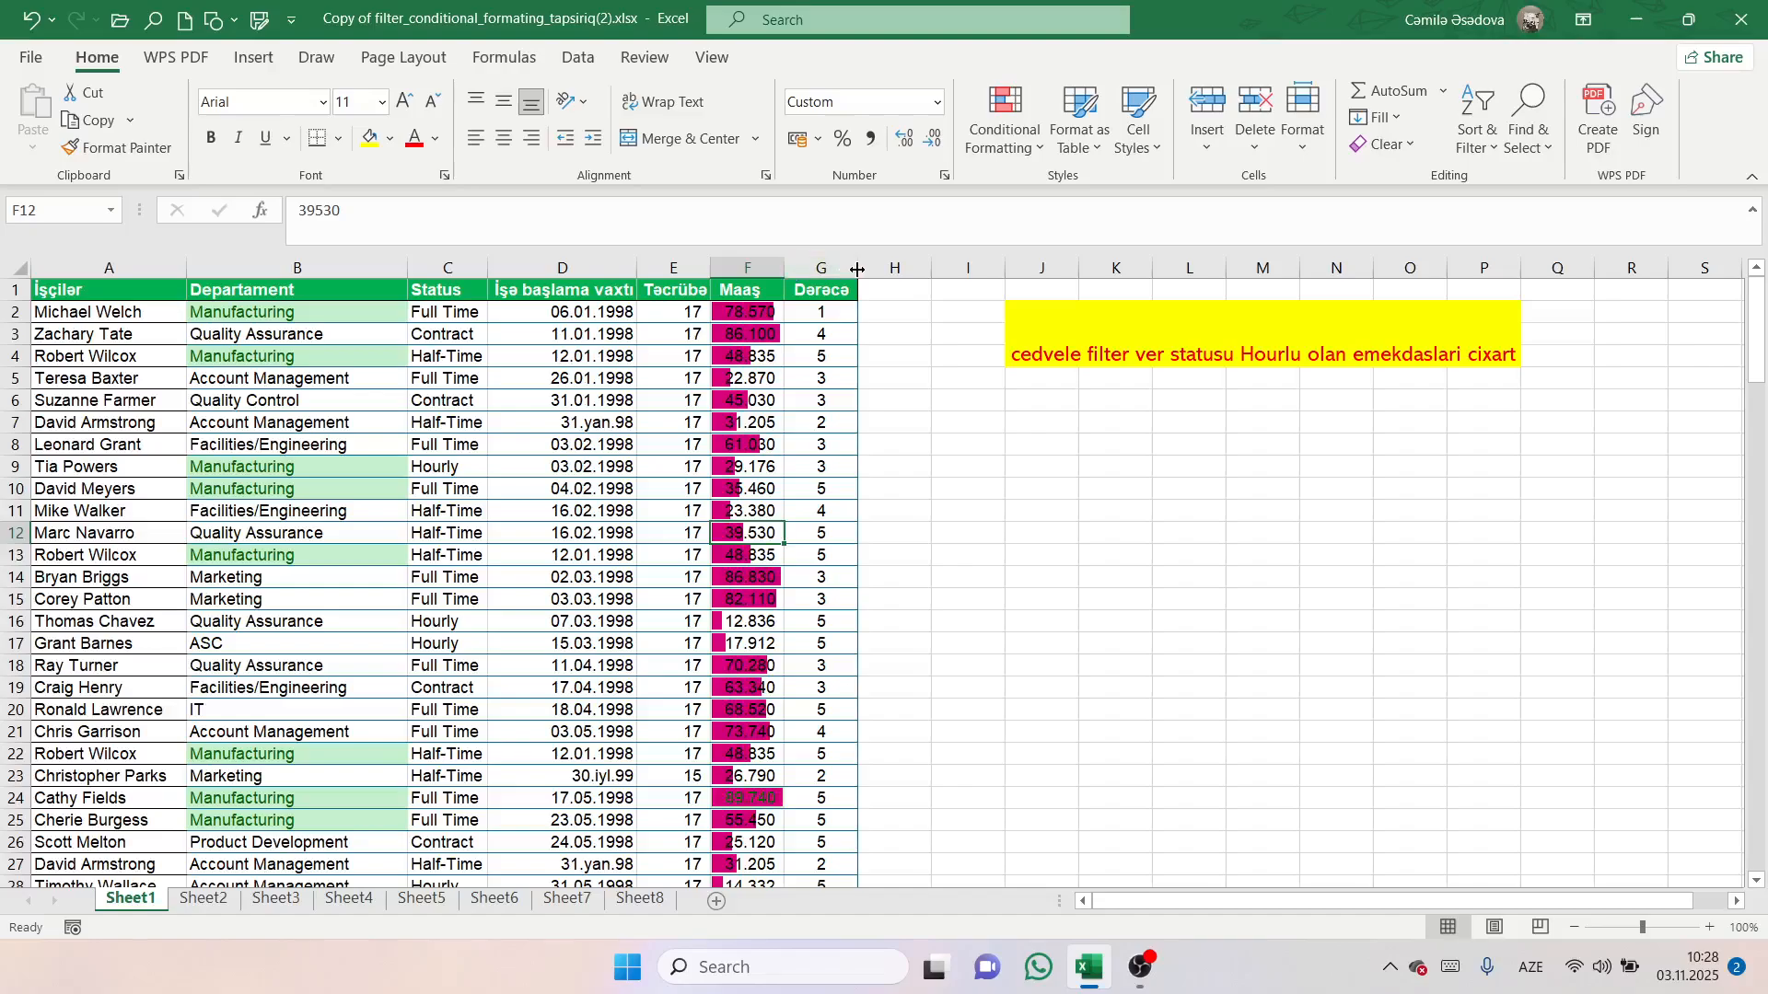
left_click(1029, 158)
mouse_move(1011, 364)
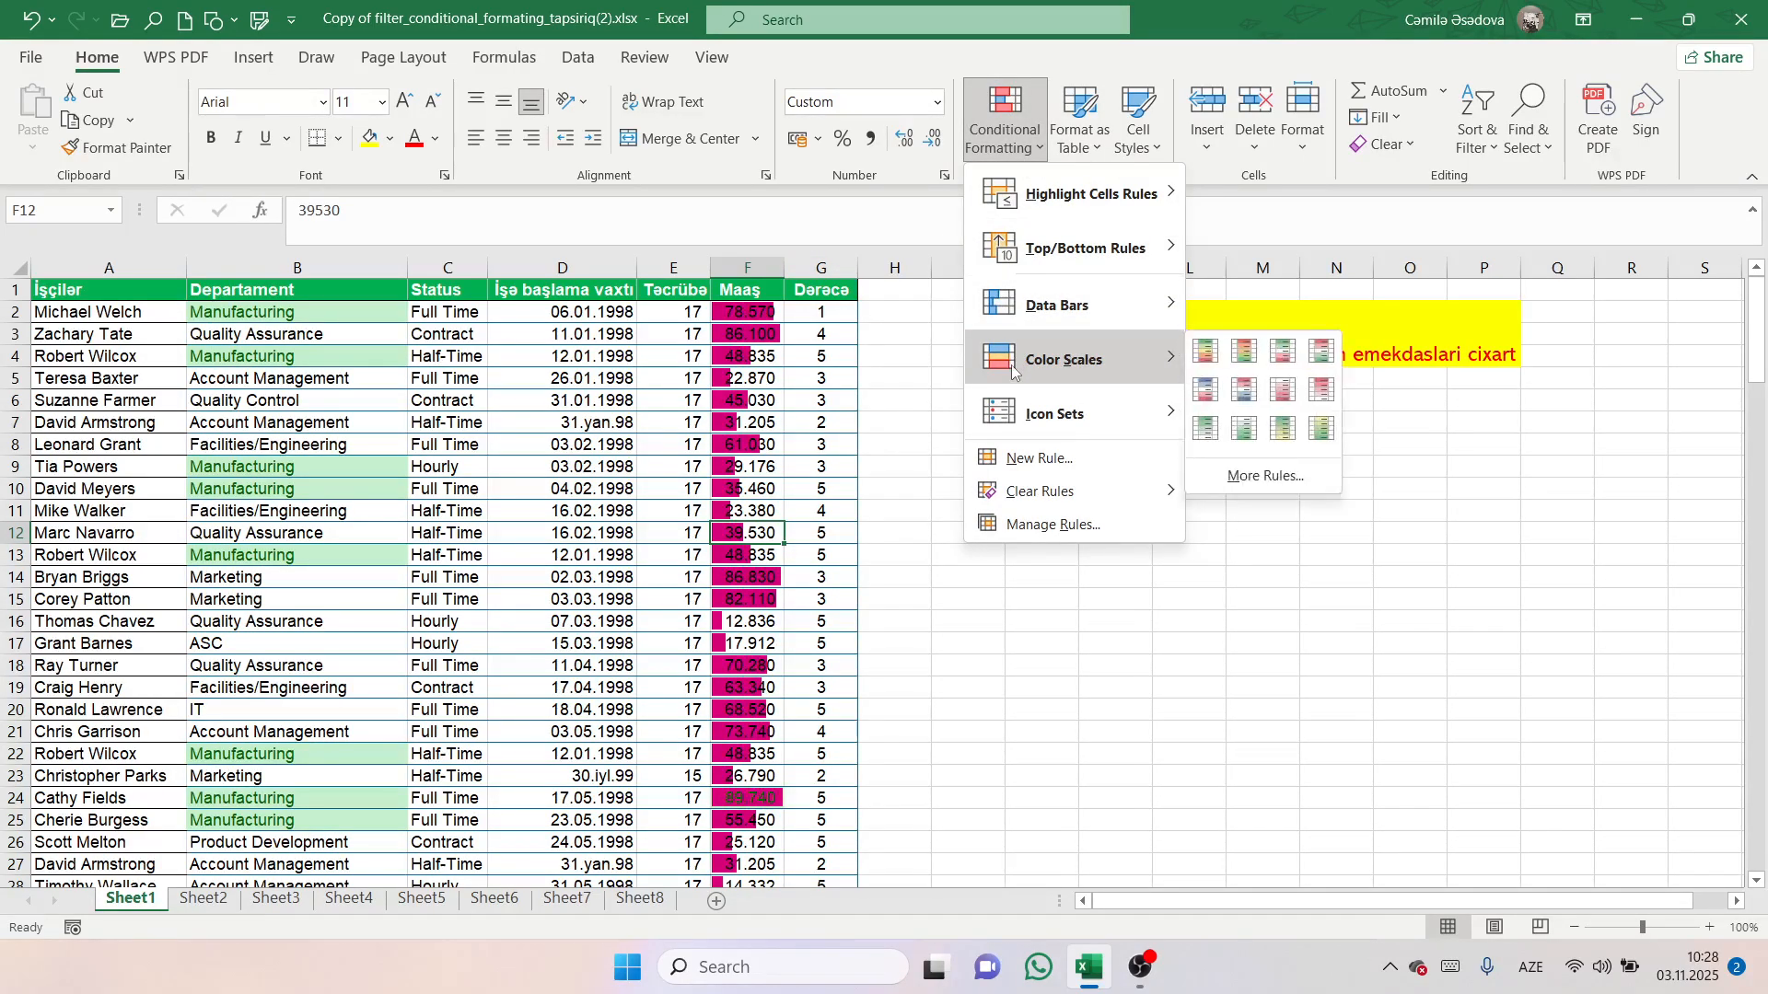
left_click(743, 362)
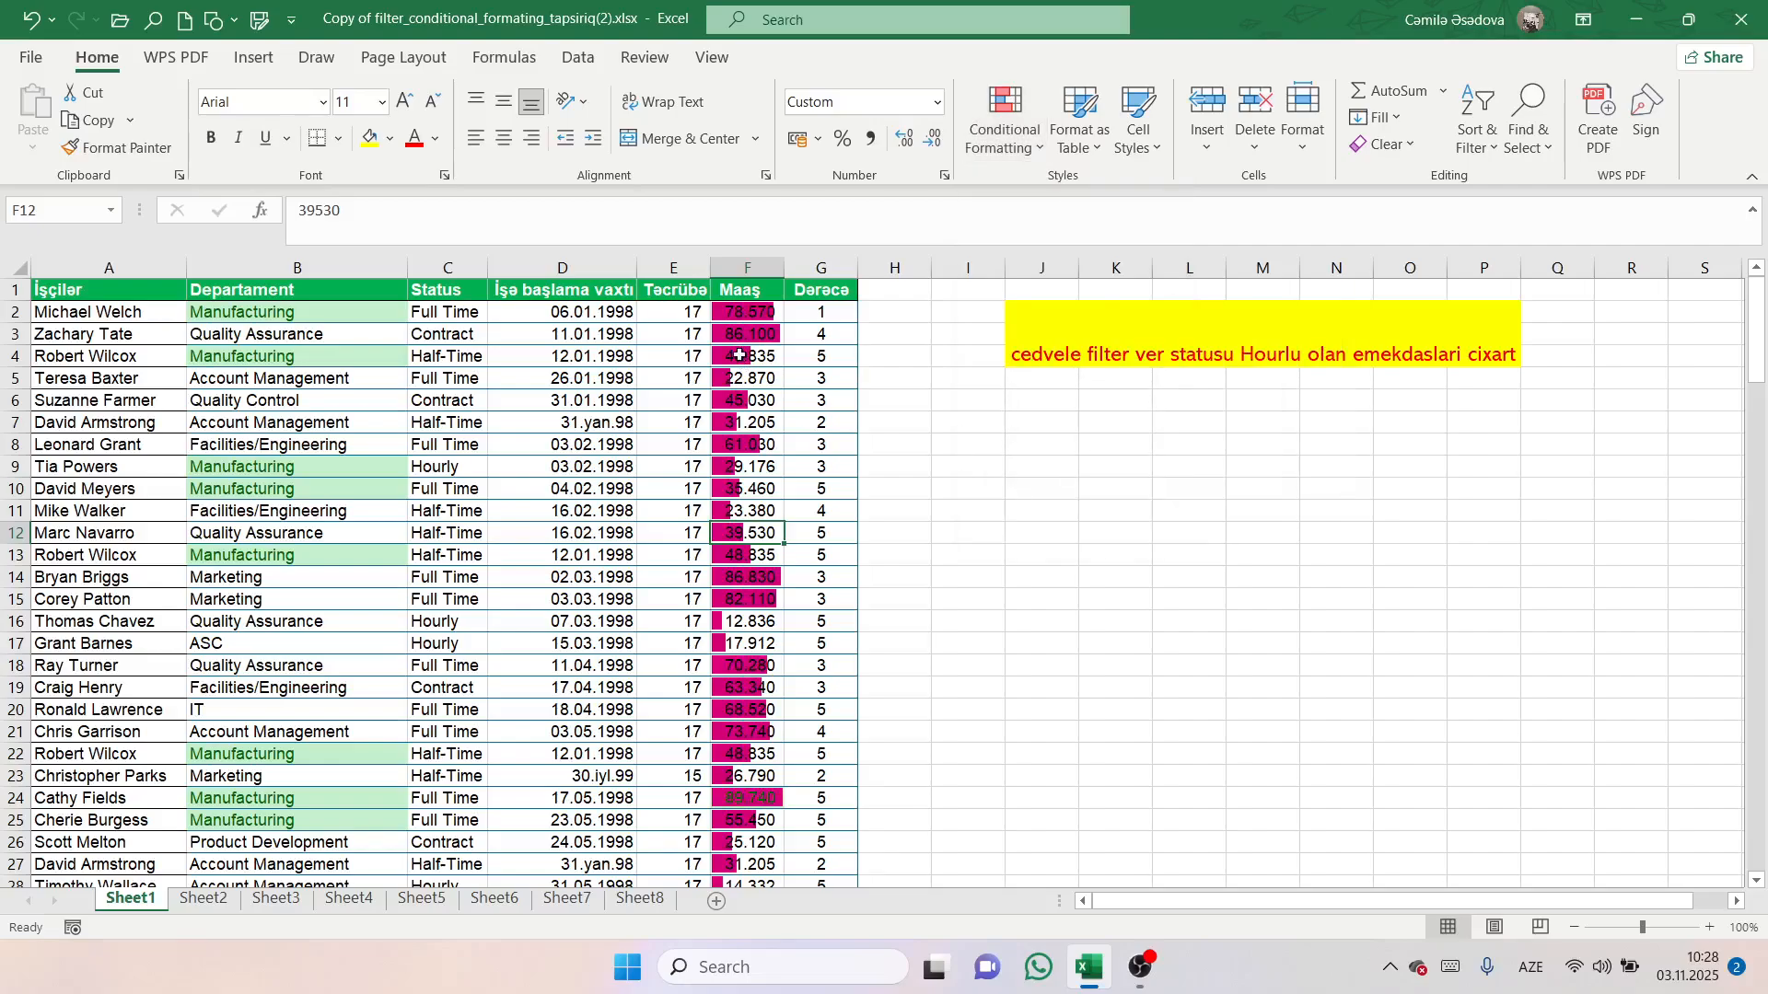
Clear the conditional formatting rules from the entire Maaş column to remove its data bars and top-items highlight.
left_click(742, 268)
left_click(1004, 118)
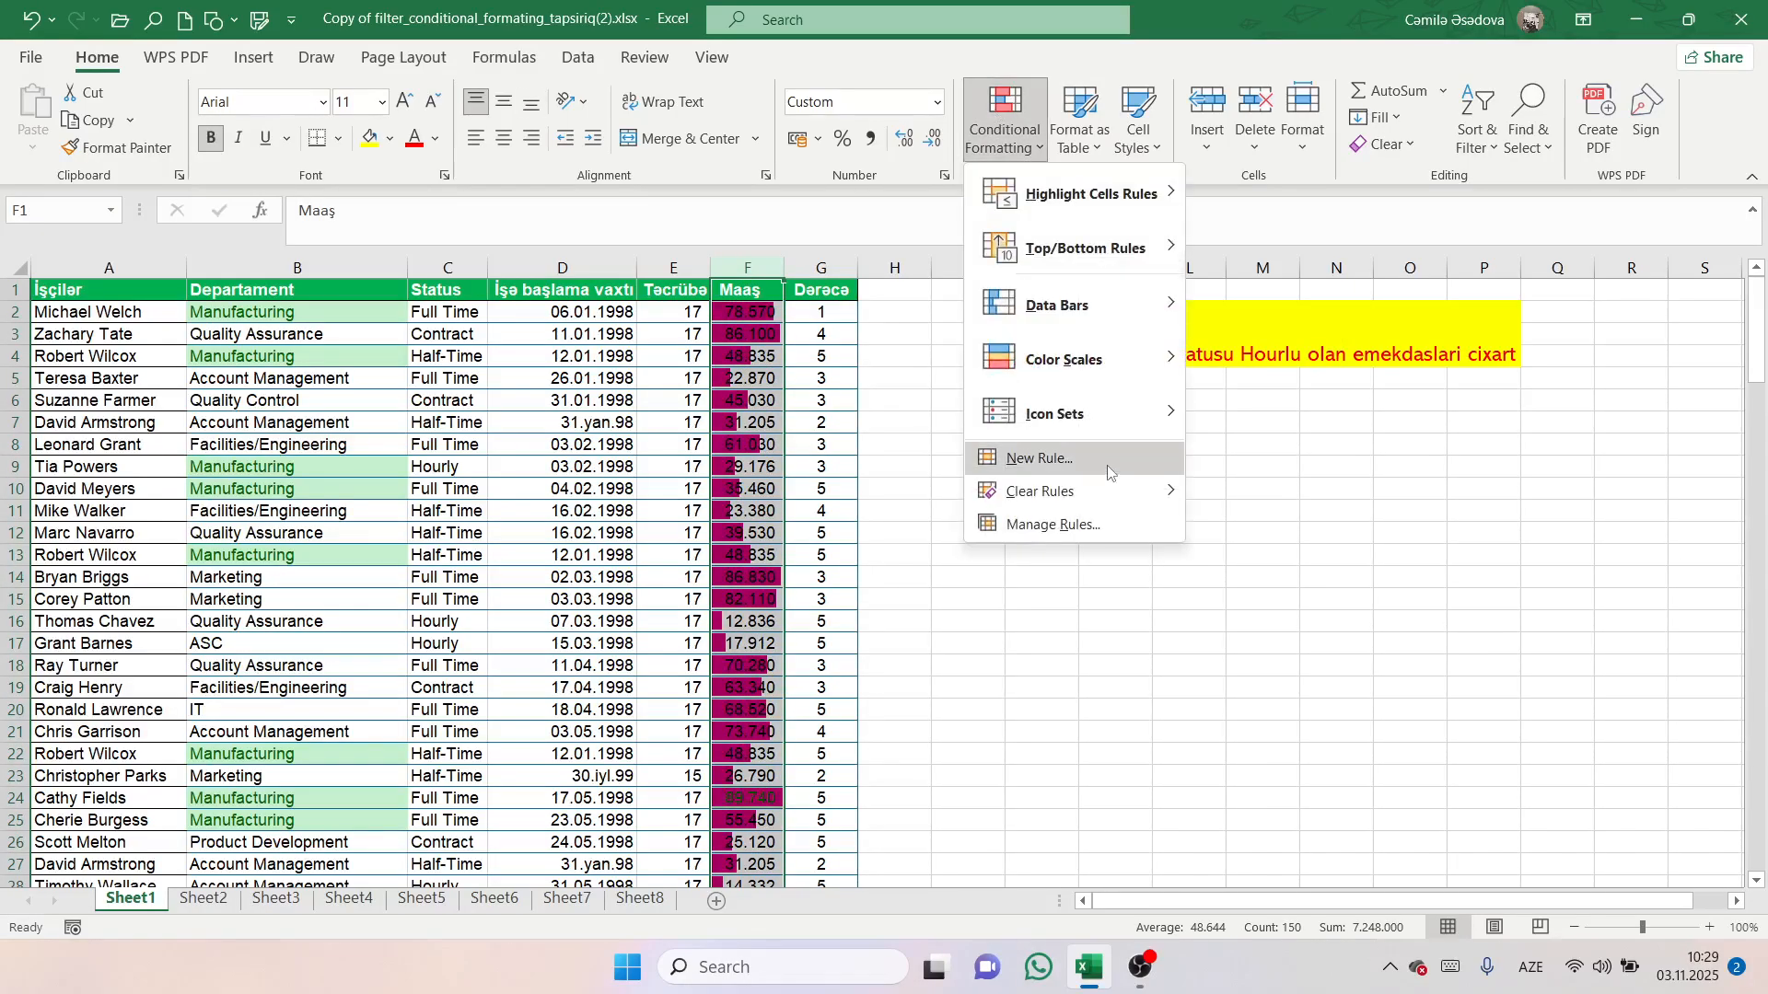
mouse_move(1088, 488)
left_click(1267, 497)
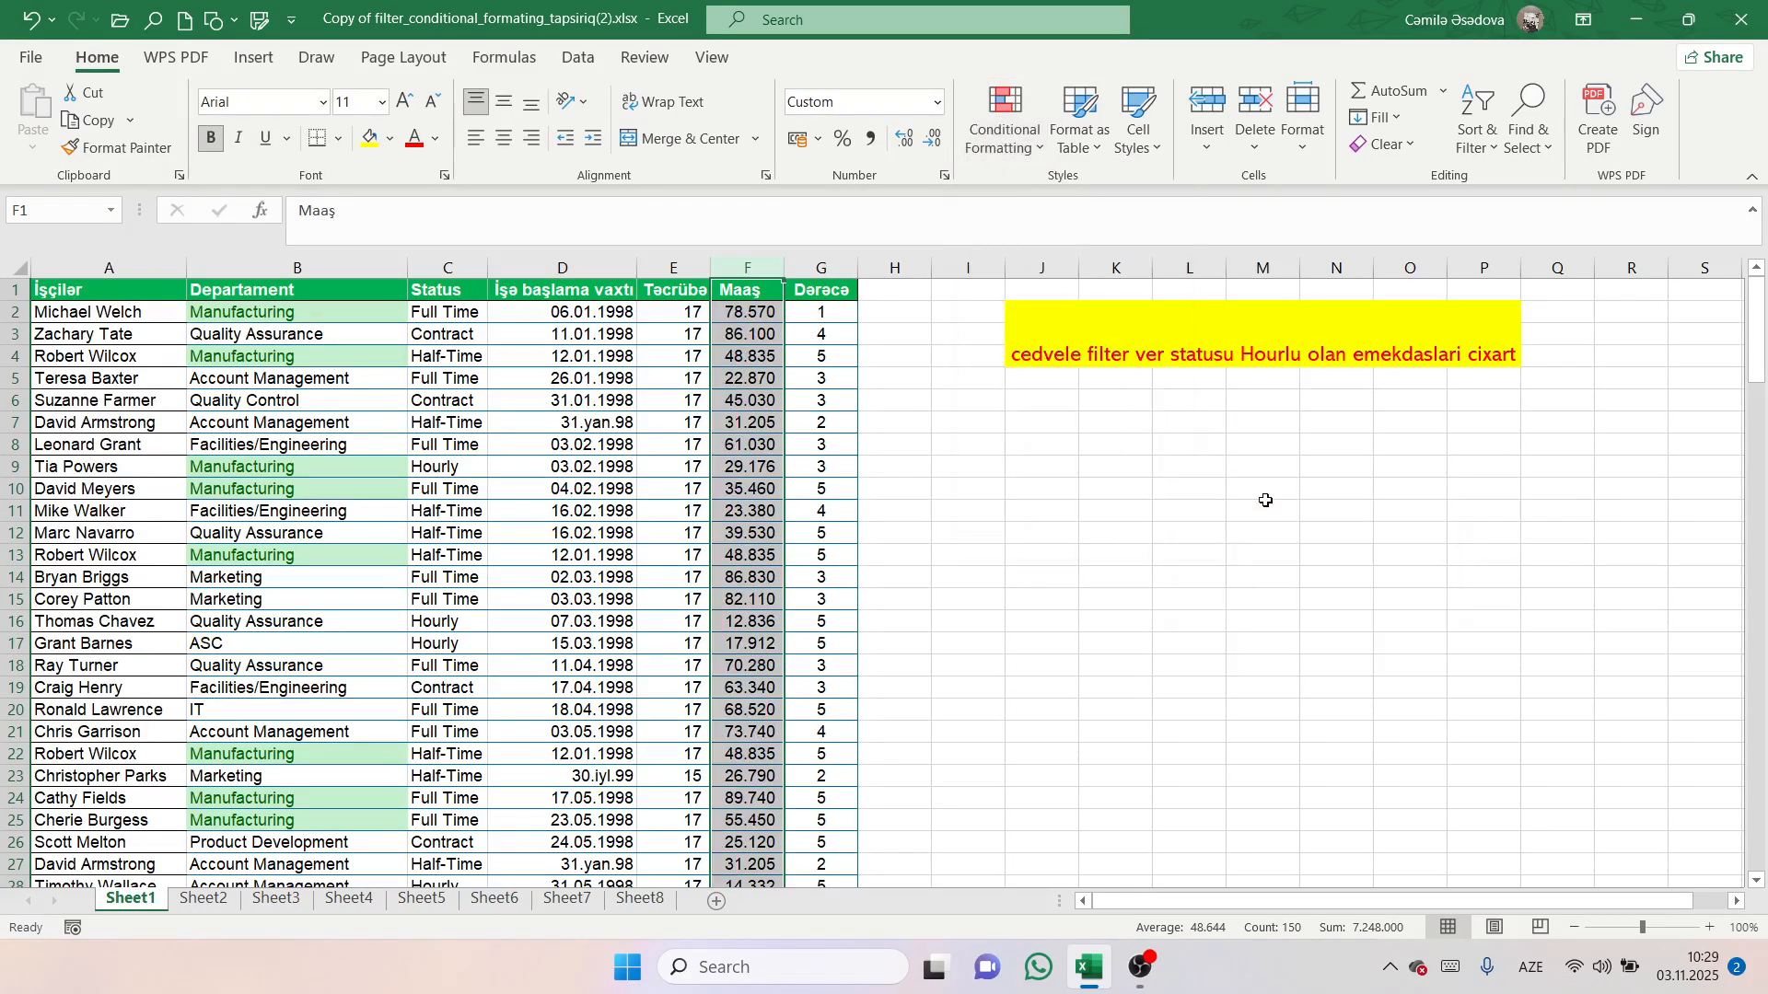
left_click(1267, 511)
Apply the Green - Yellow color scale to the entire Maaş column and compare the shades with the salaries down the sheet.
left_click(748, 268)
left_click(1022, 138)
mouse_move(1019, 363)
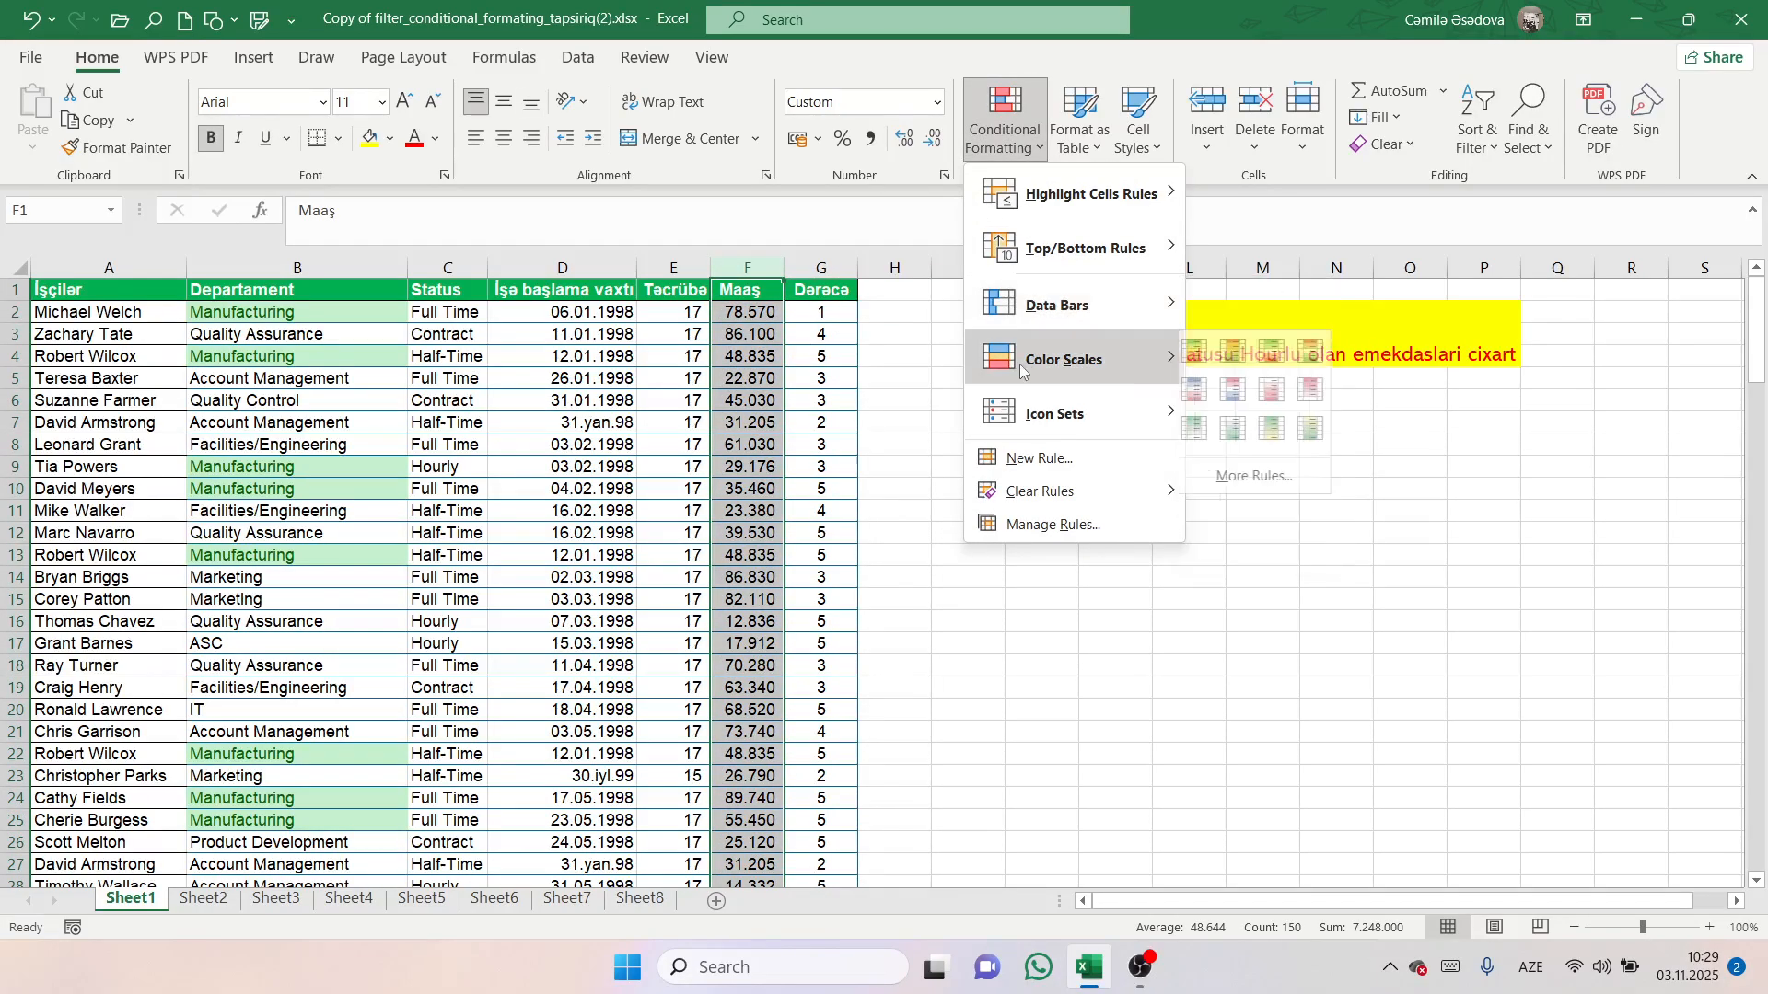
left_click(1288, 431)
left_click(736, 429)
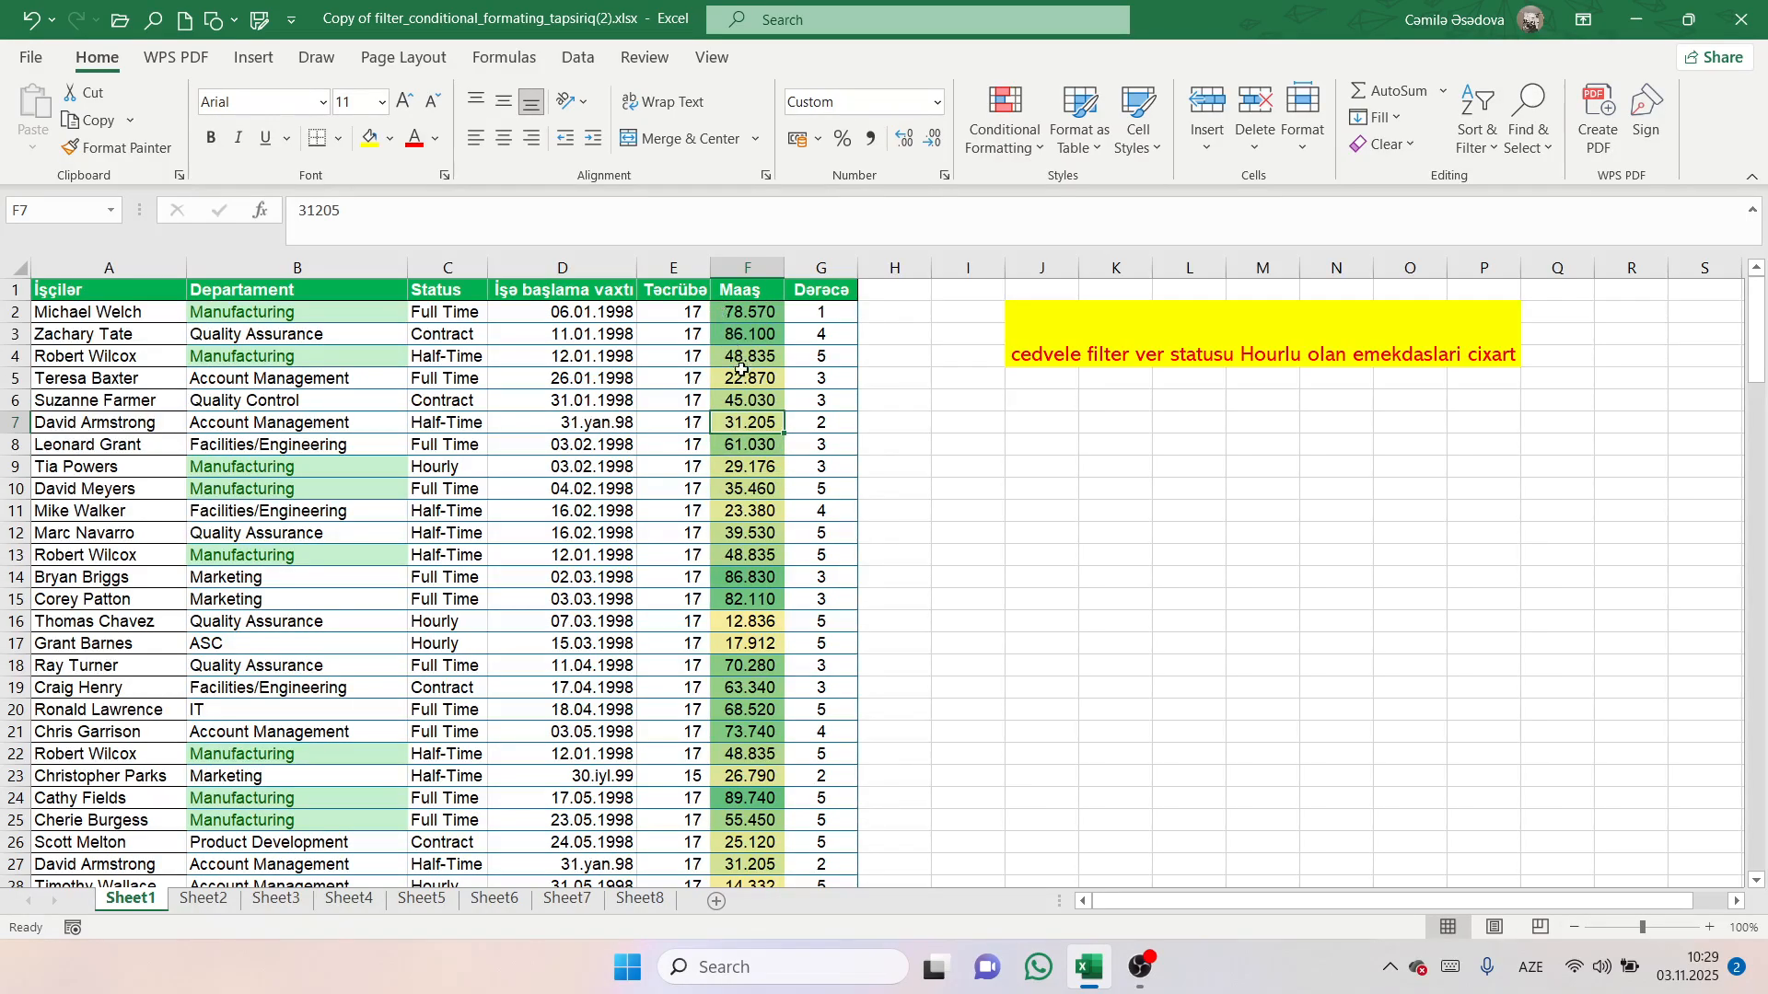
left_click(748, 443)
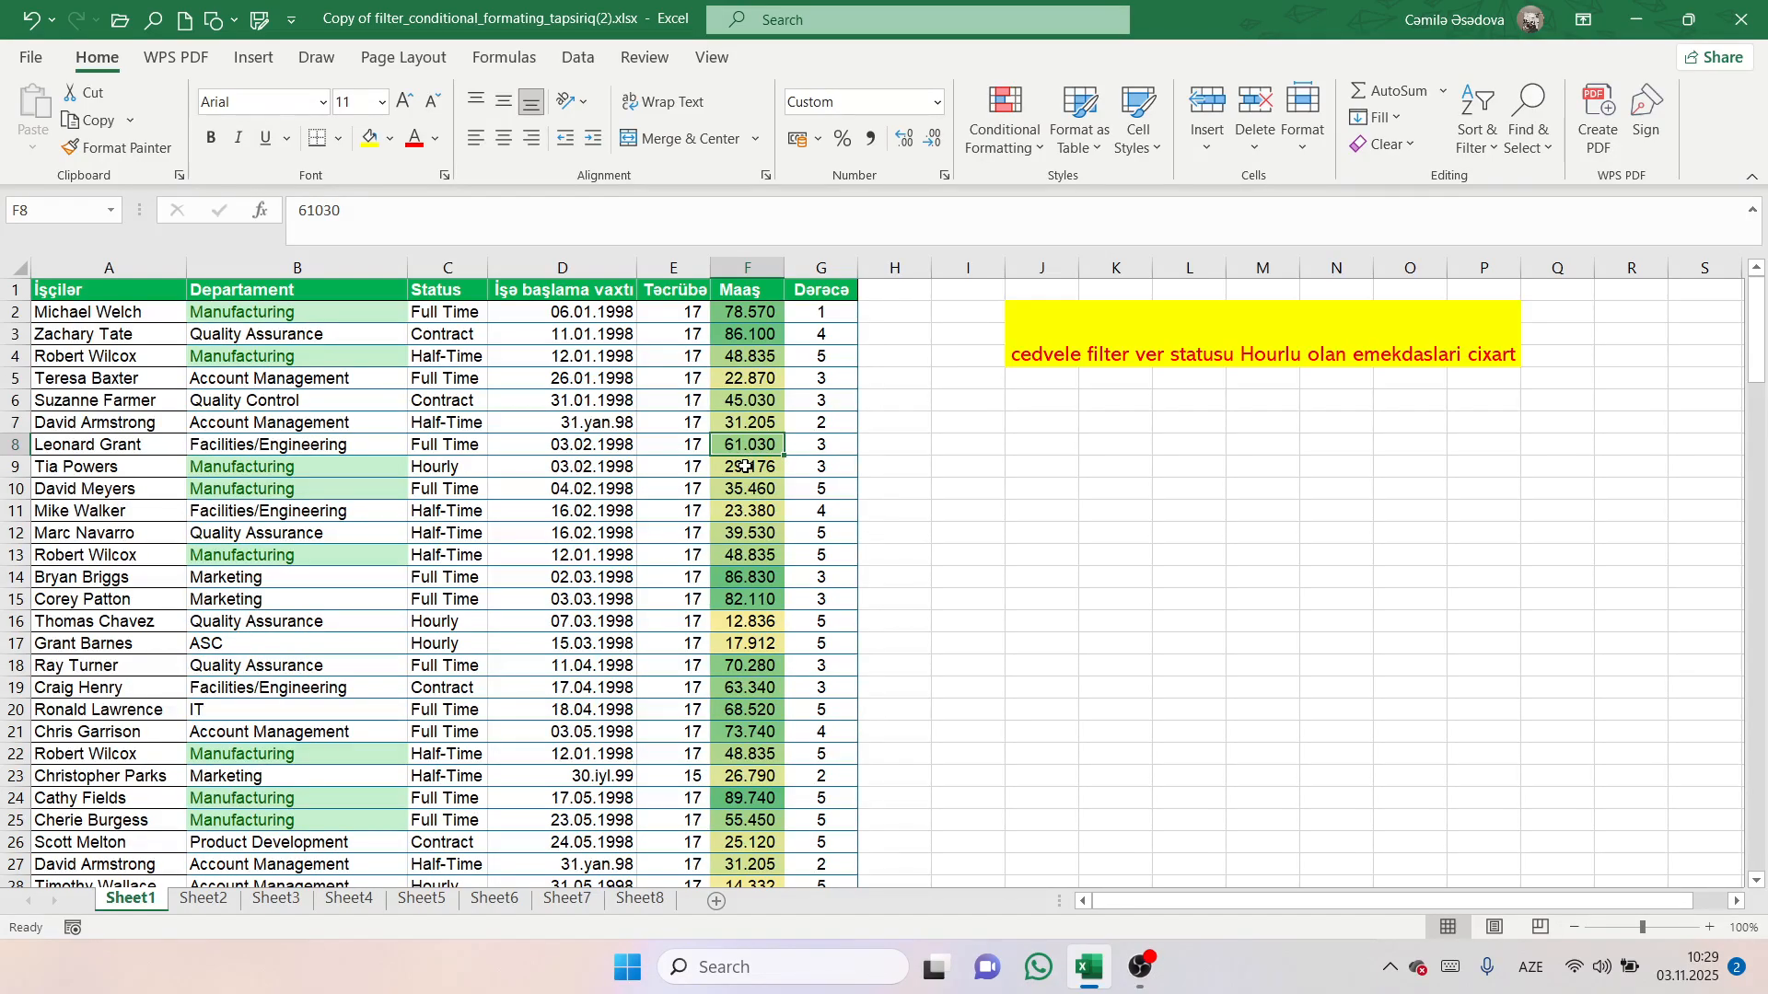
left_click(746, 378)
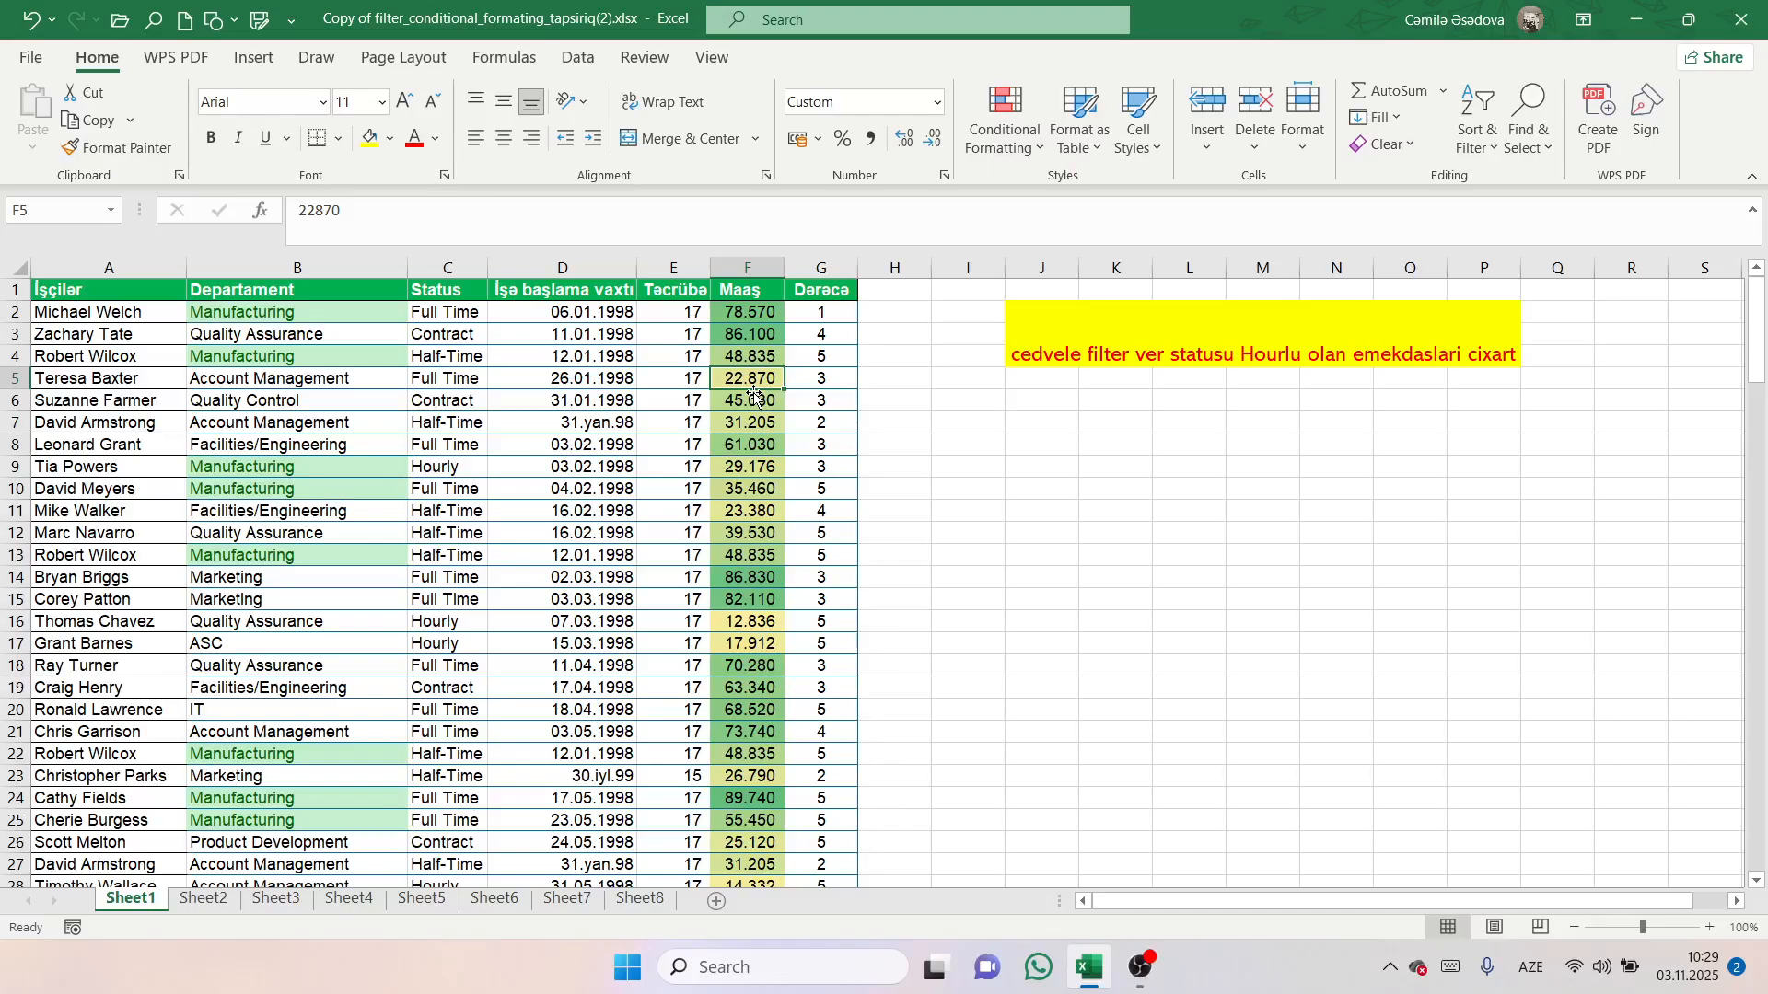
scroll(759, 532, "down", 4)
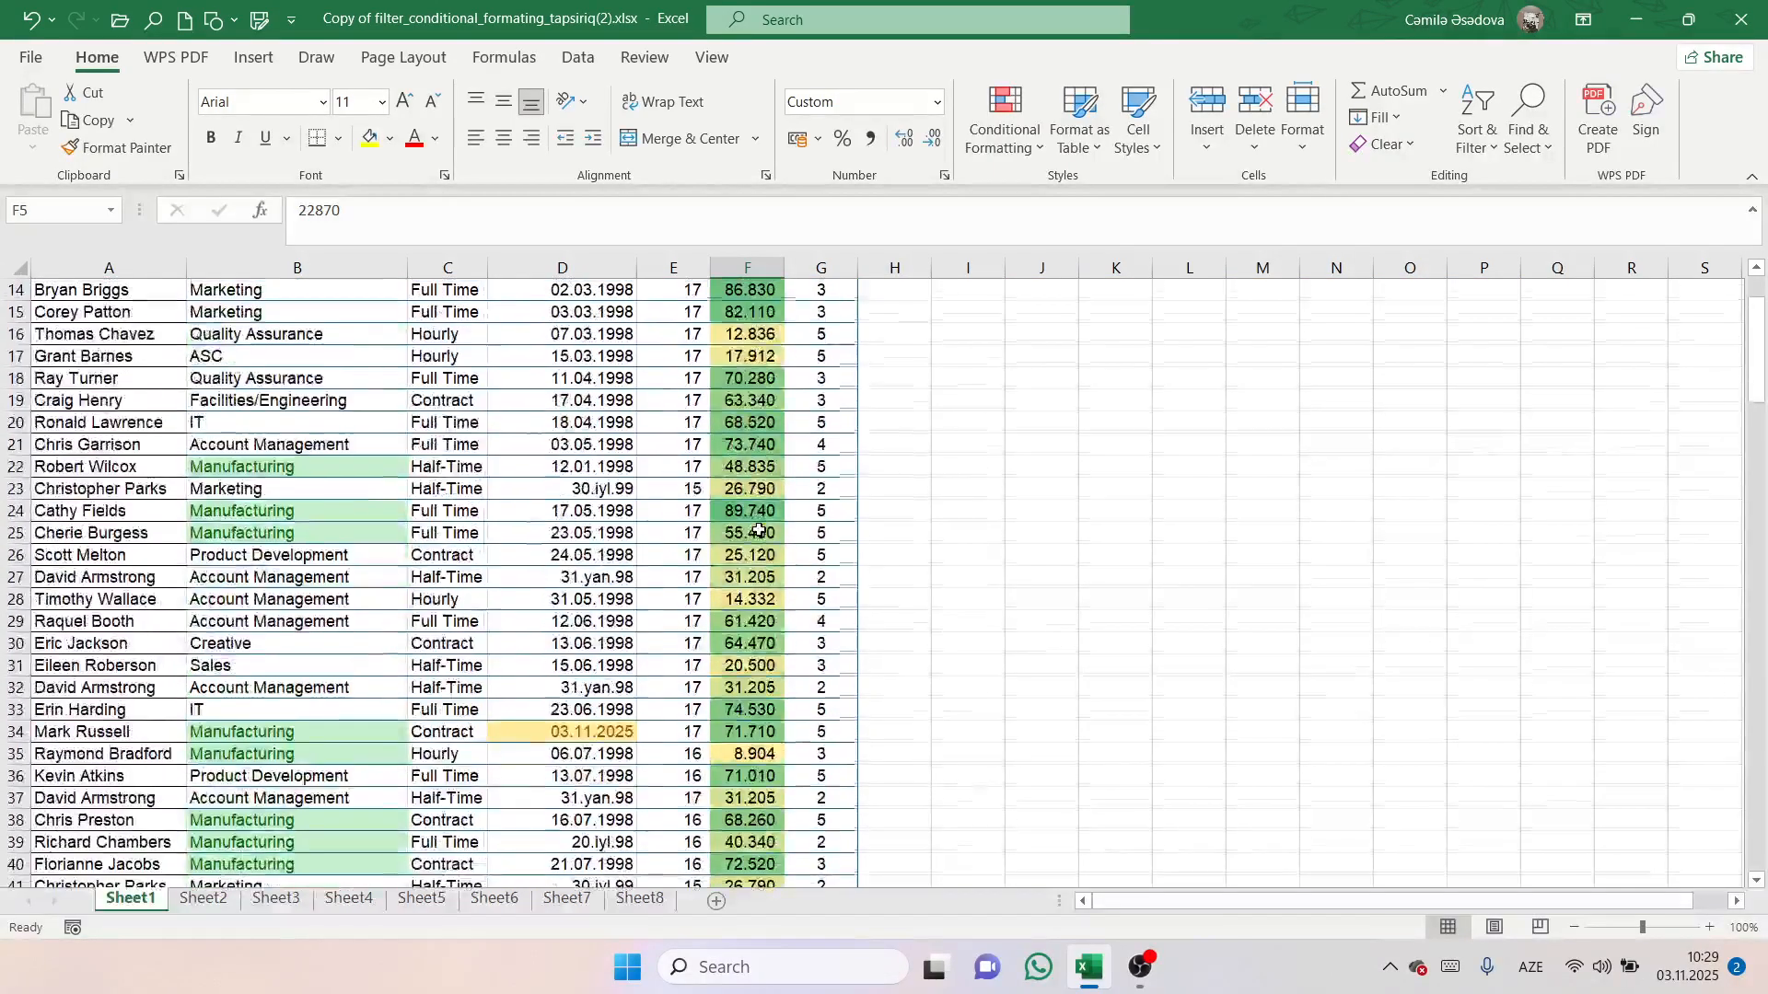
scroll(758, 531, "up", 4)
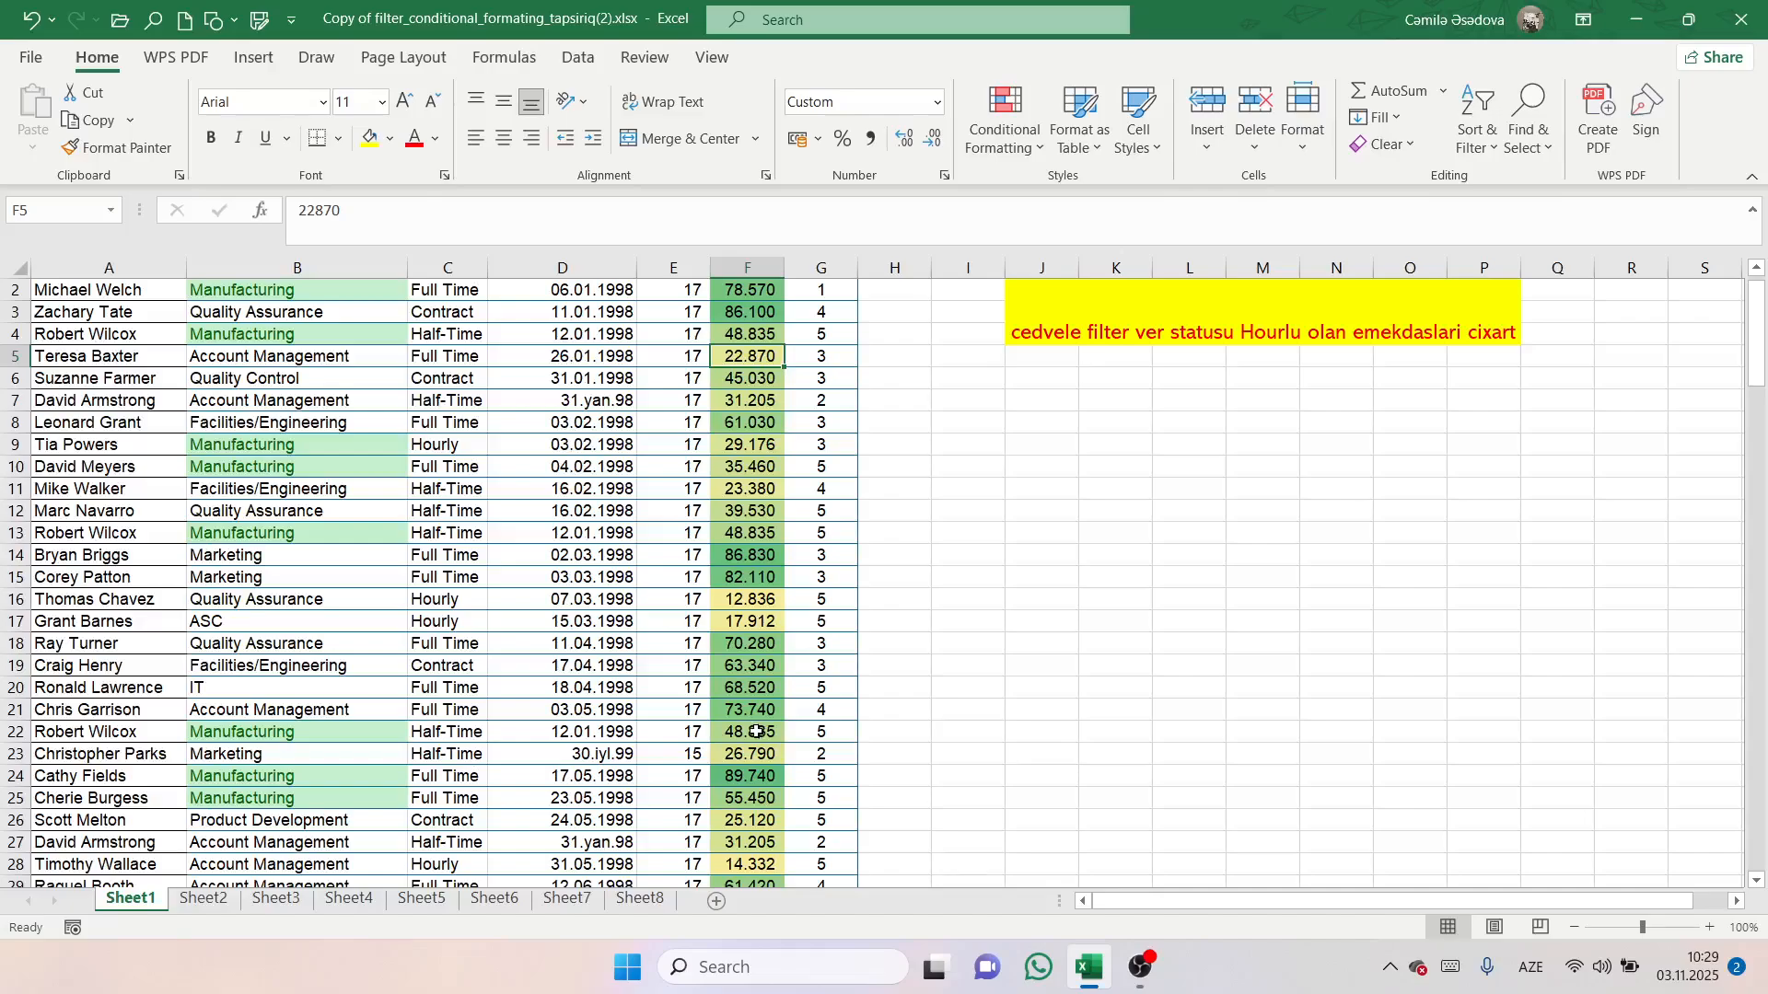
Apply the five colored arrows icon set to salary cell F5 and widen the Maaş column slightly to fit the icon.
left_click(1000, 109)
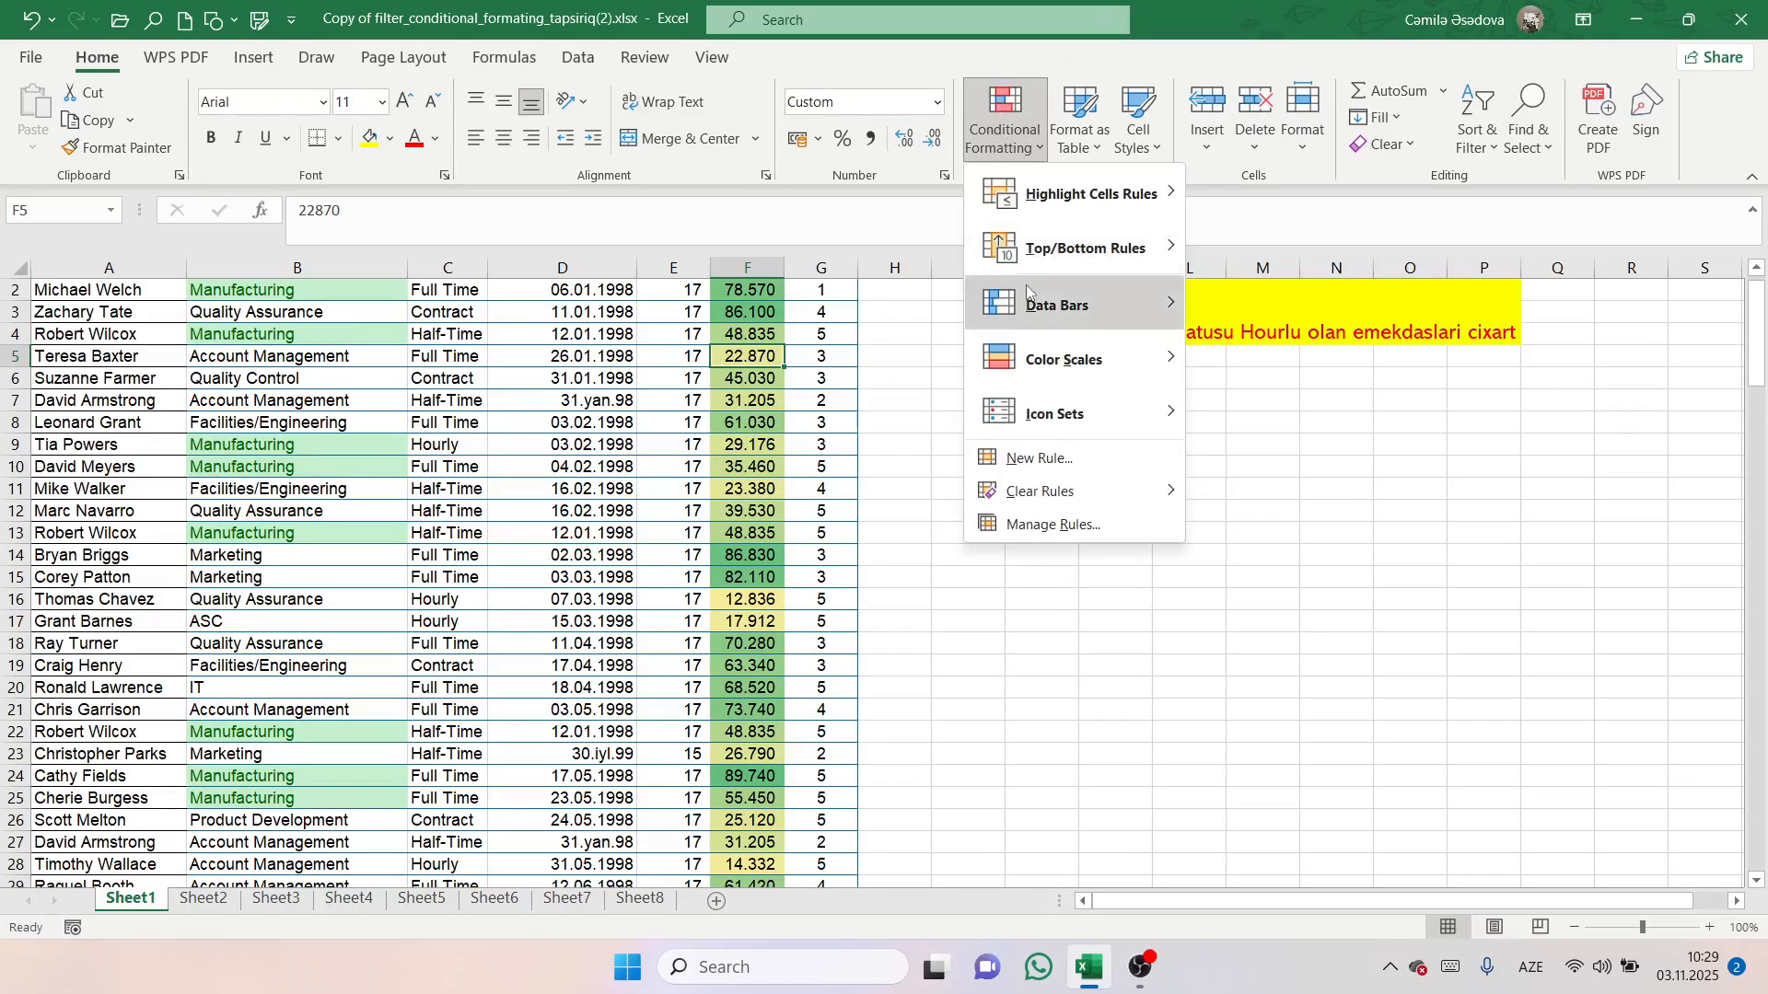
mouse_move(1068, 359)
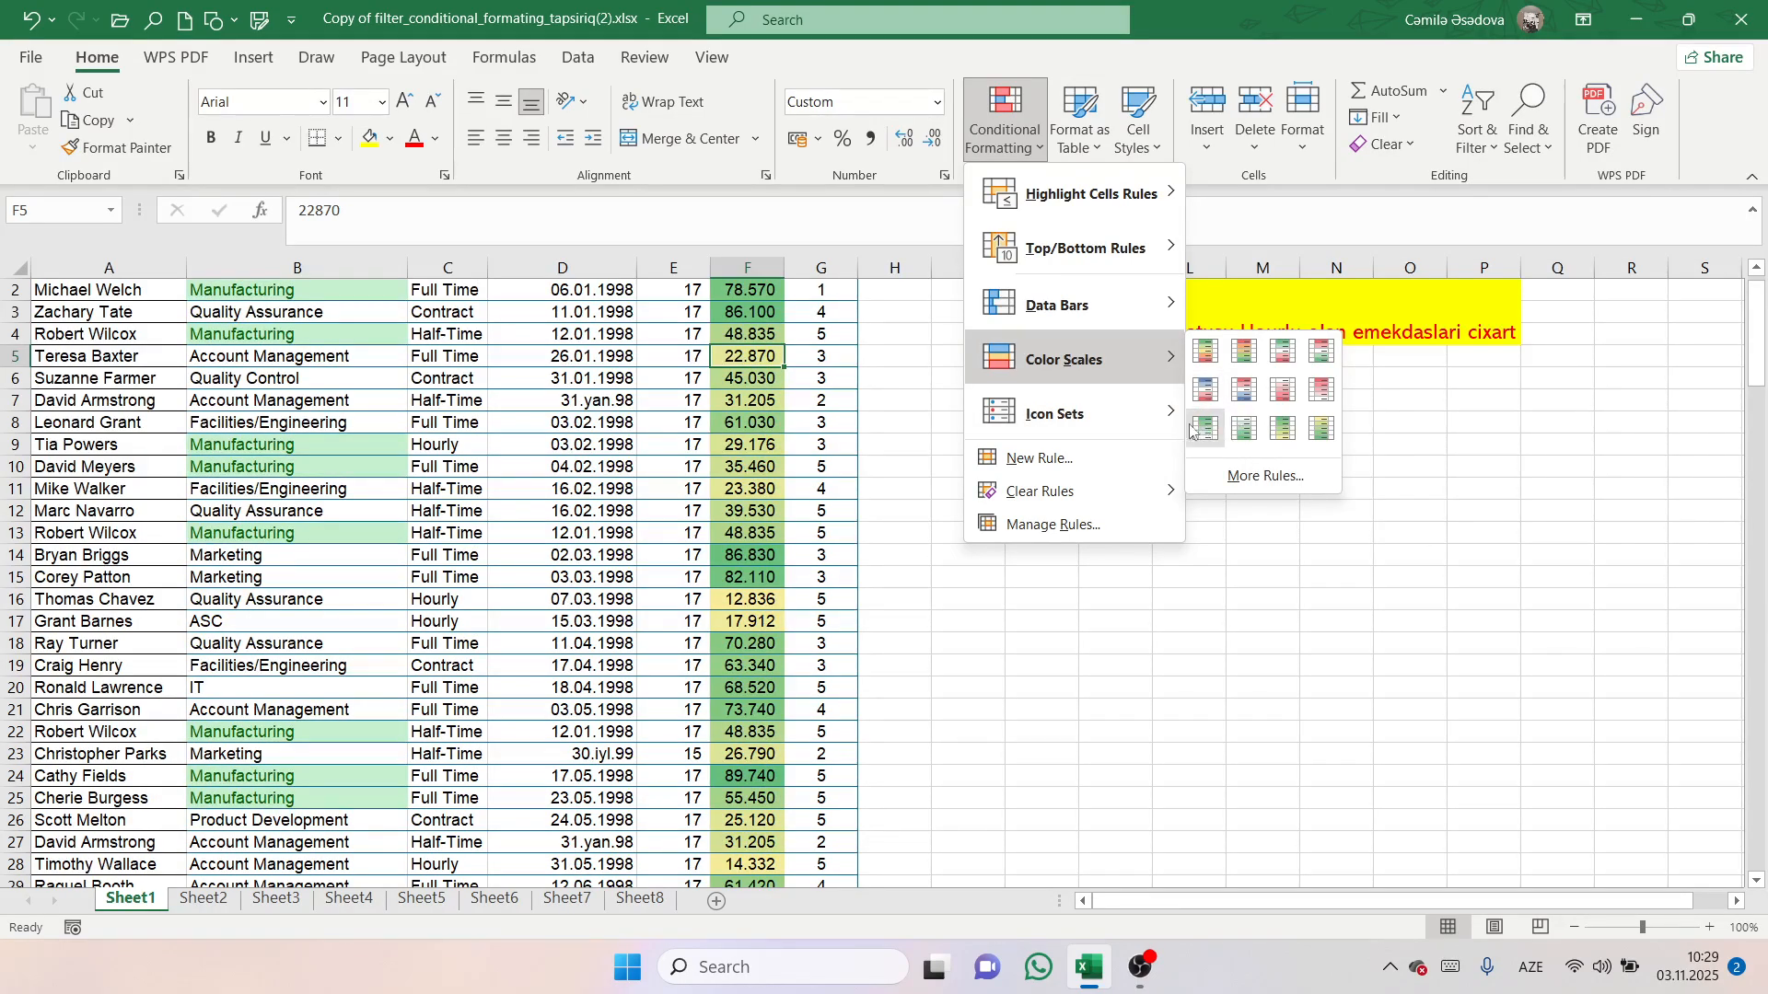
mouse_move(1101, 419)
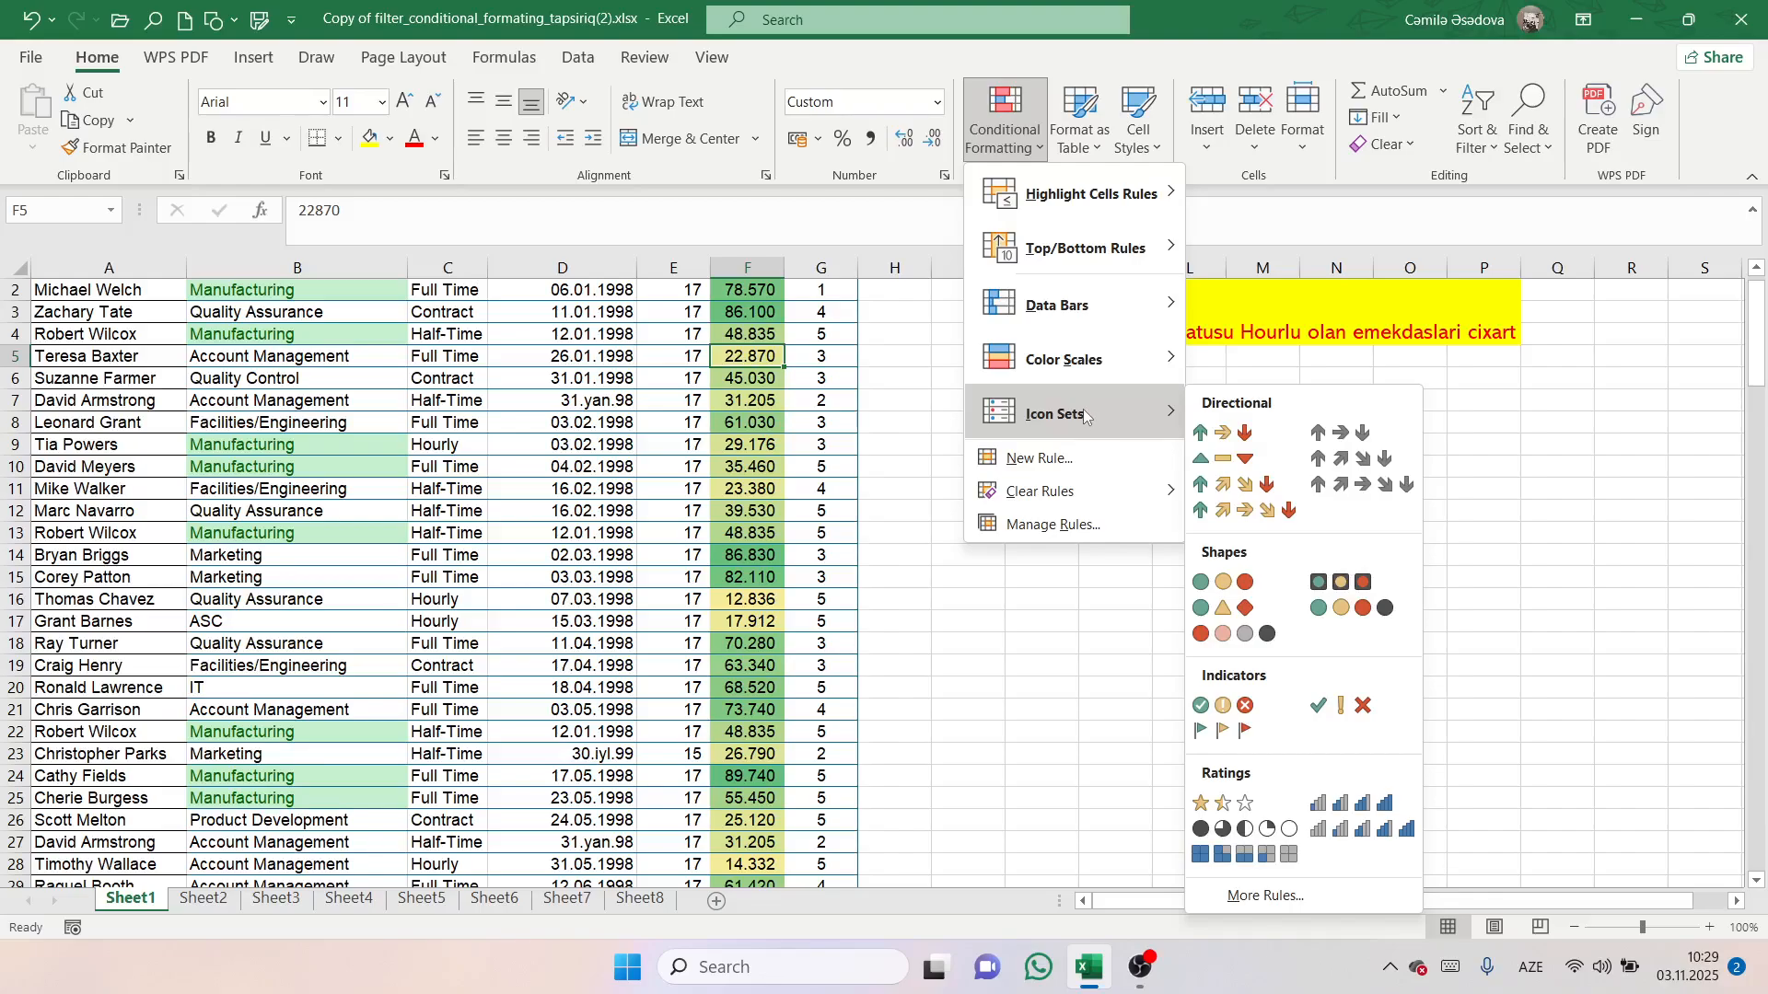
left_click(1254, 513)
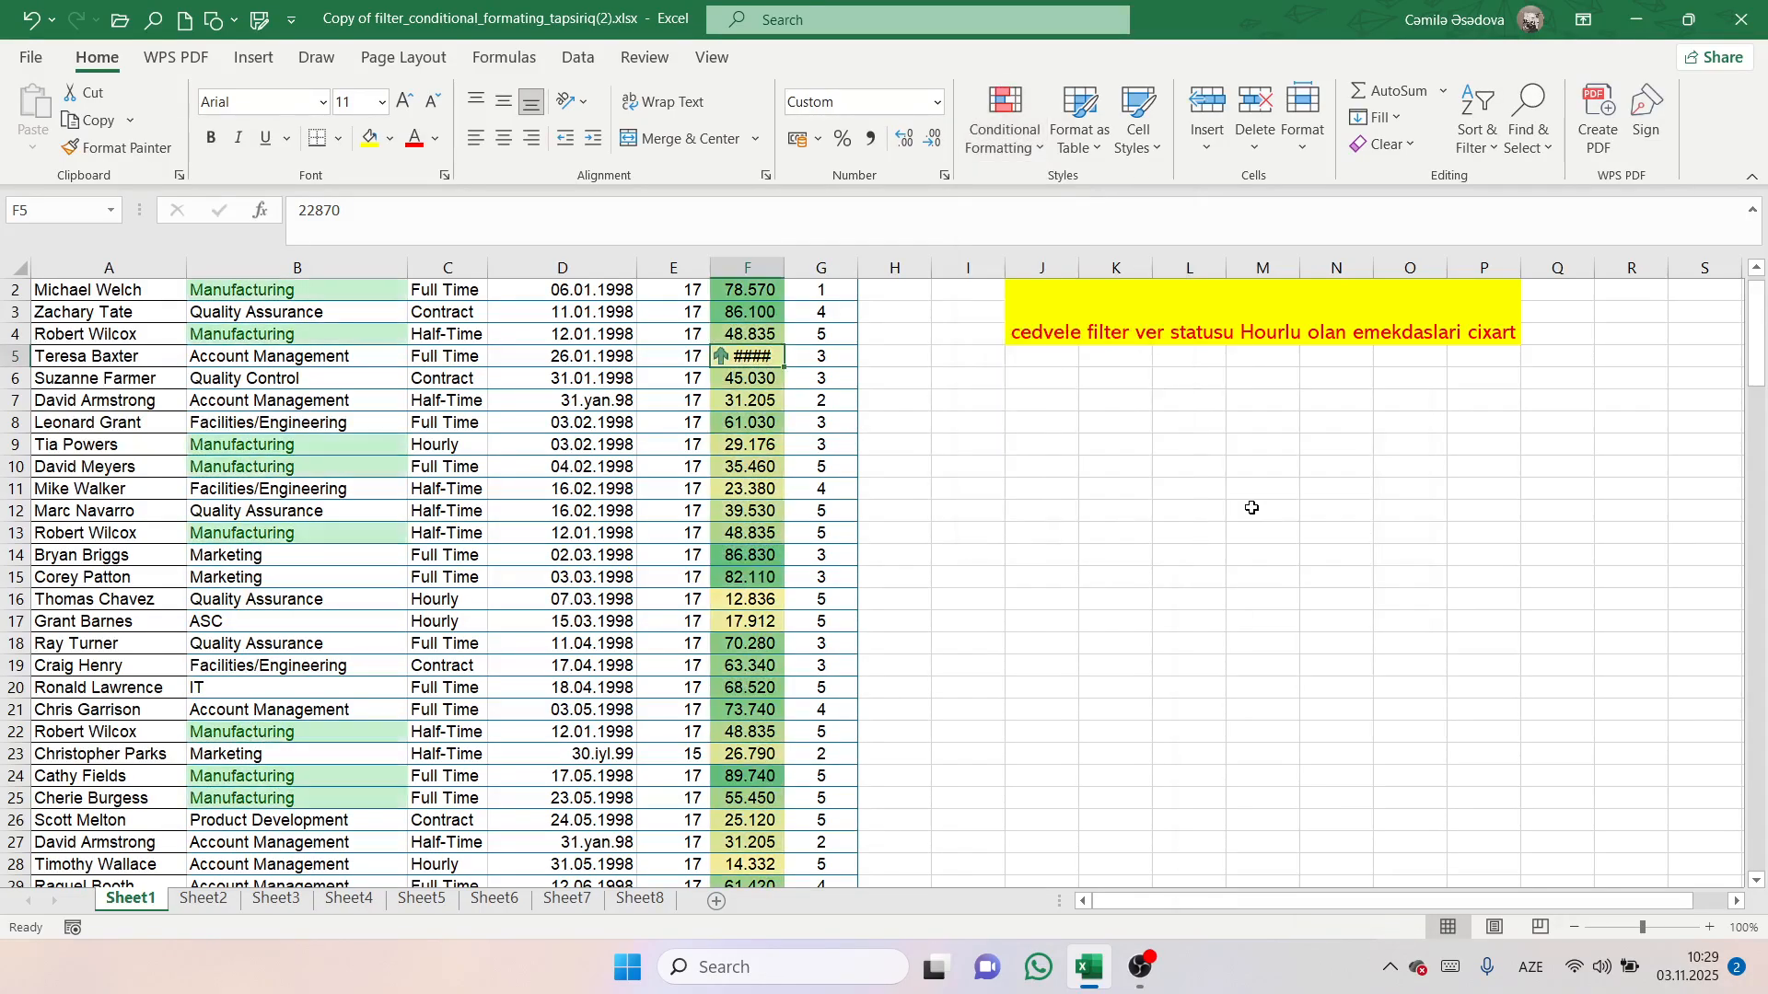
scroll(920, 414, "up", 1)
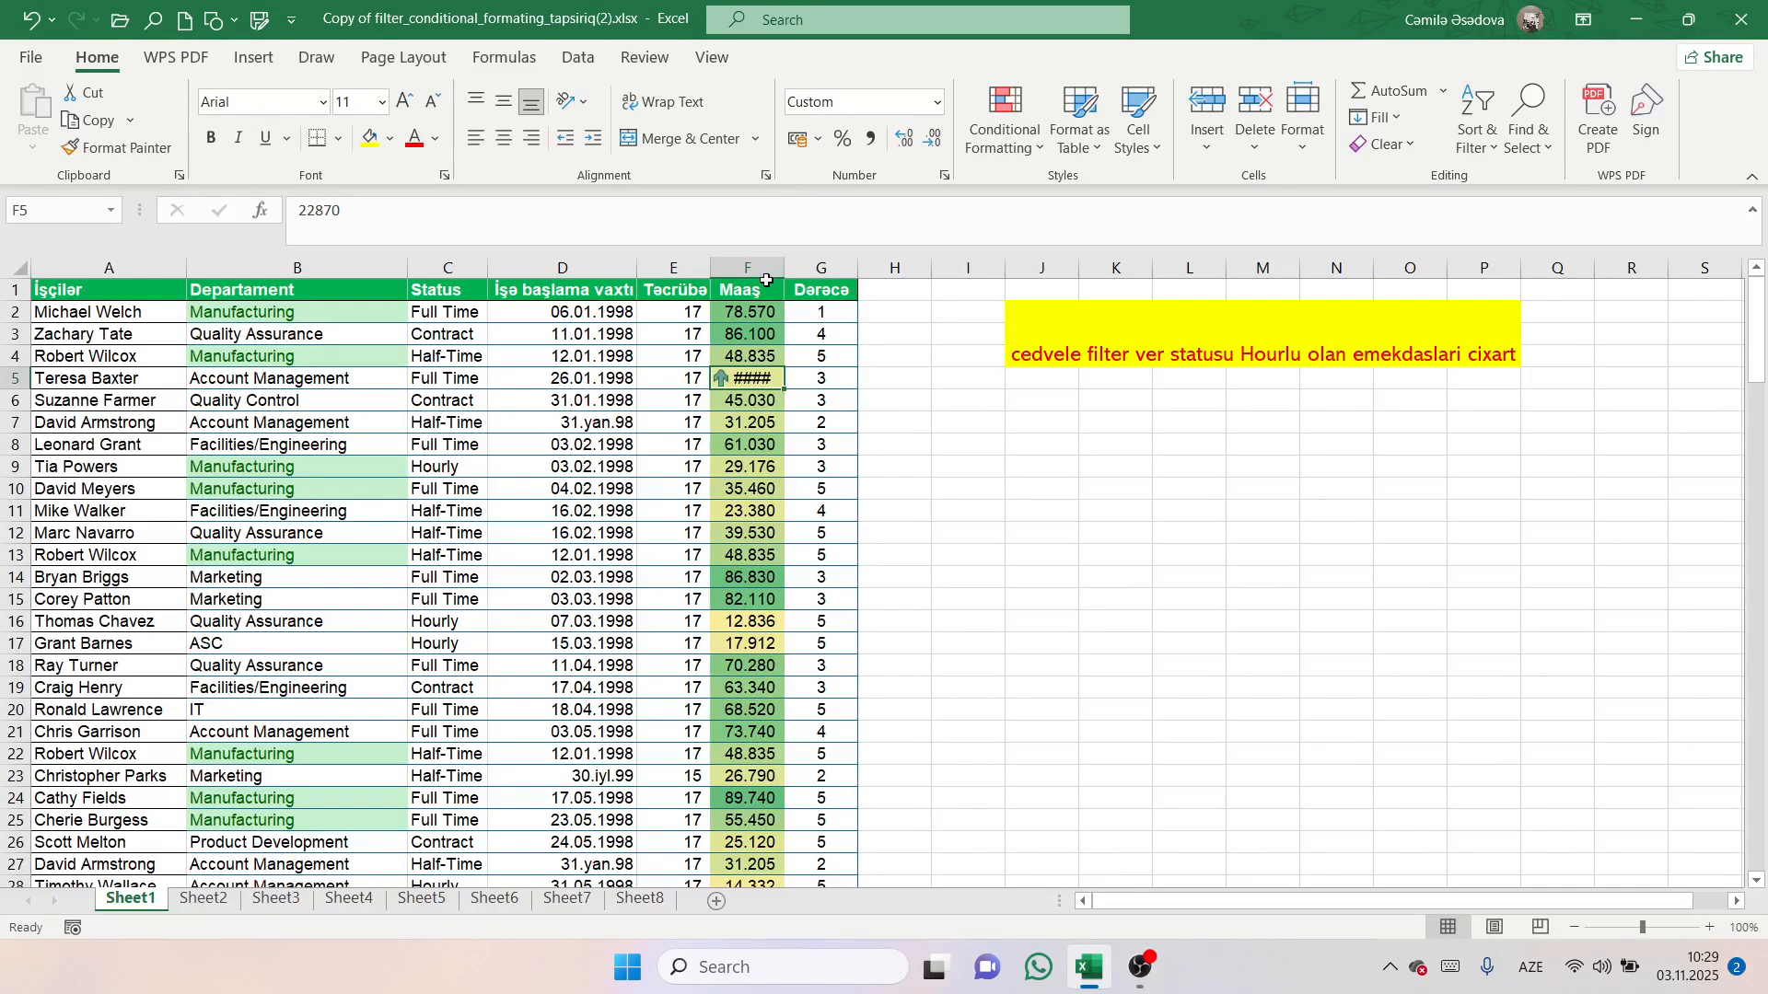
left_click_drag(786, 270, 800, 270)
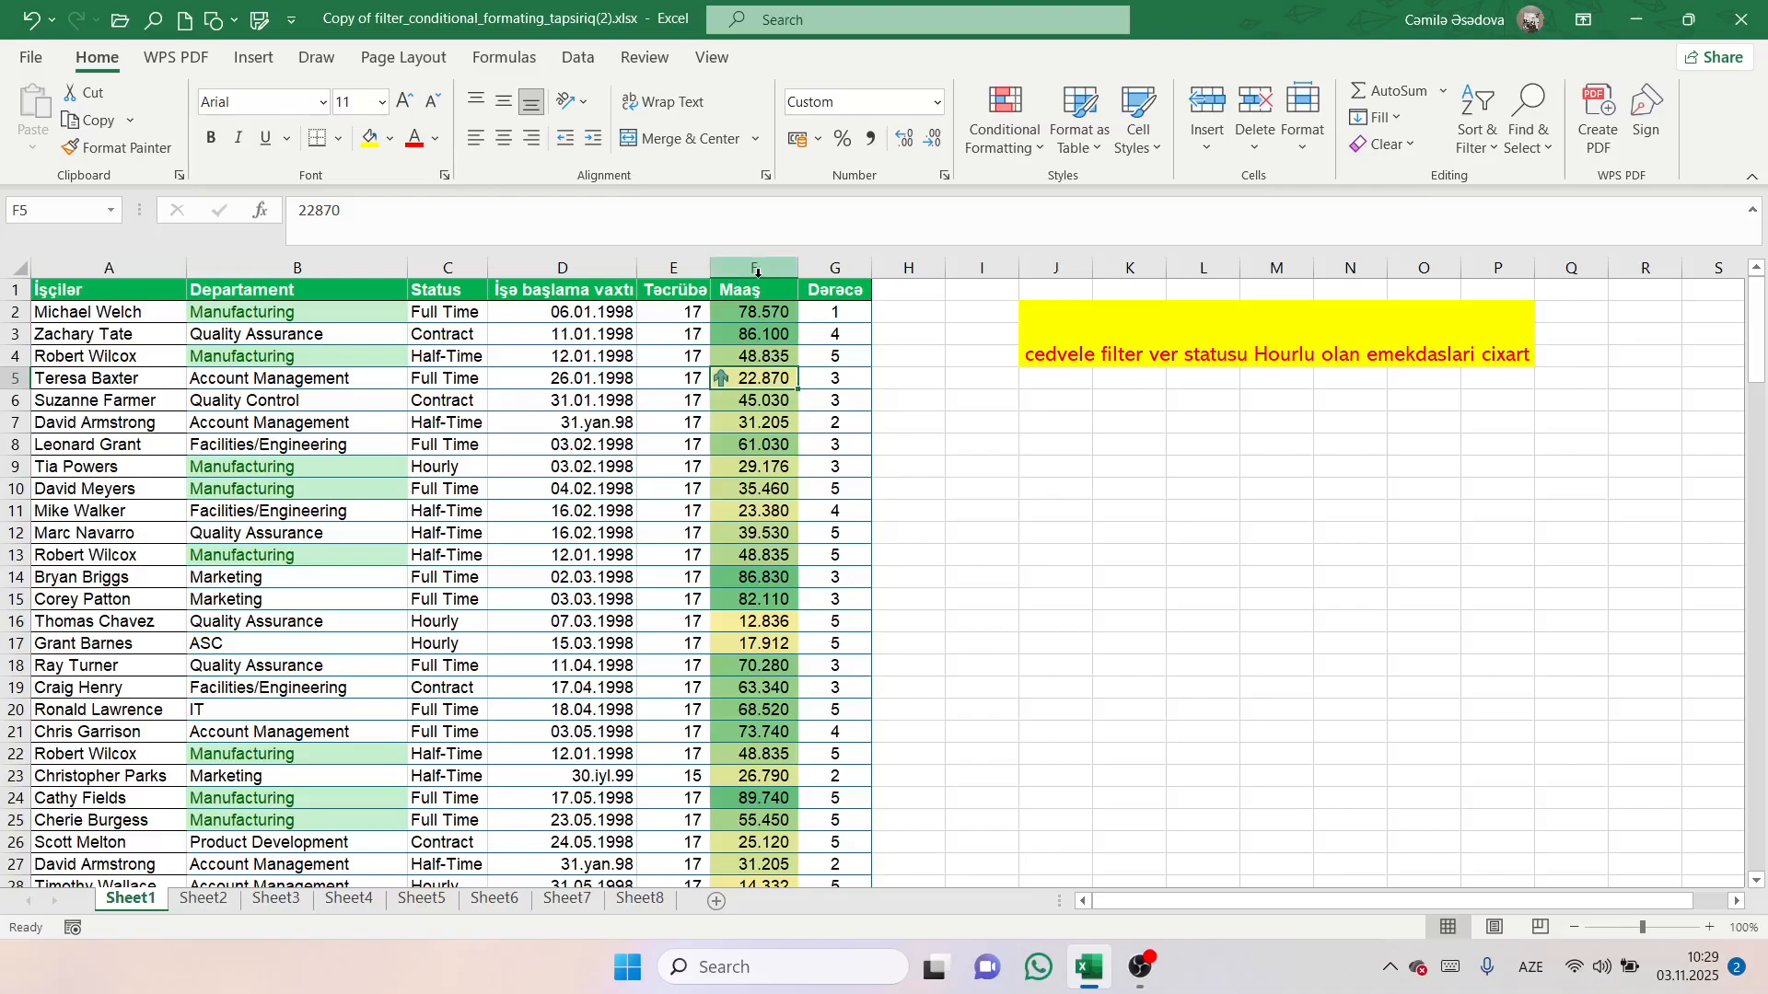
Apply the five colored arrows icon set to the entire Maaş column and check the arrows against the salaries down the sheet.
left_click(753, 268)
left_click(1003, 125)
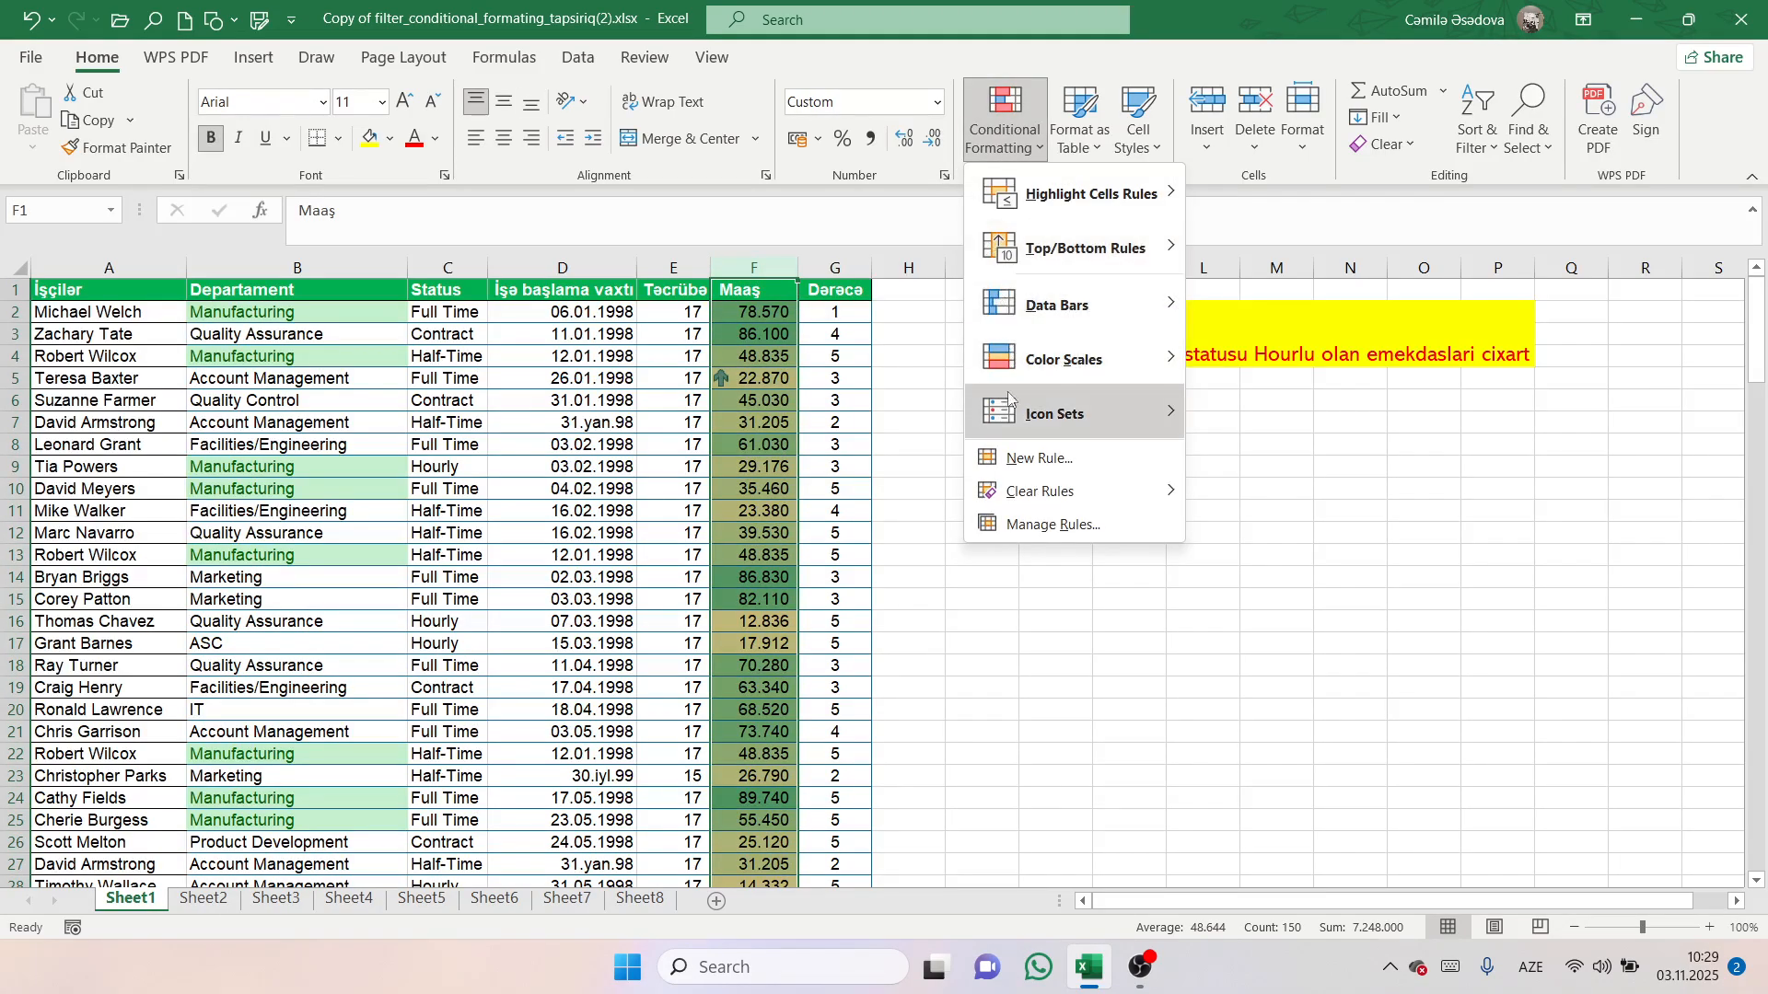
mouse_move(1006, 412)
left_click(1243, 509)
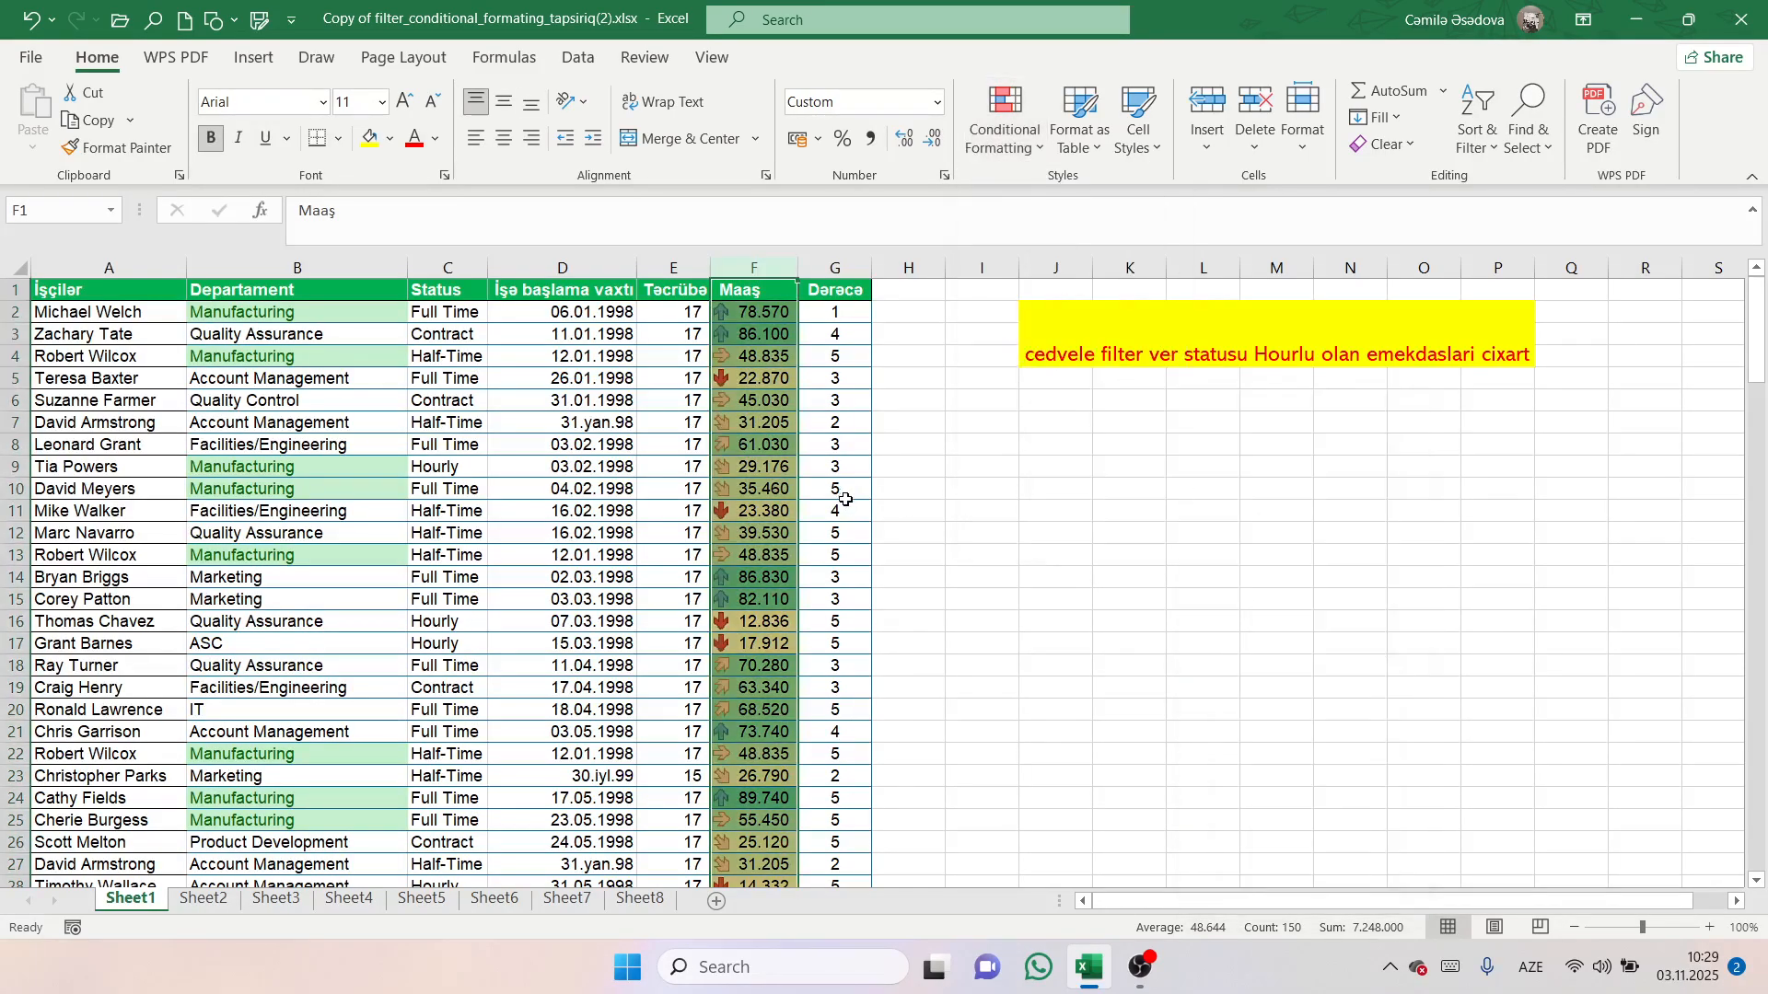
left_click_drag(843, 498, 812, 498)
left_click(811, 497)
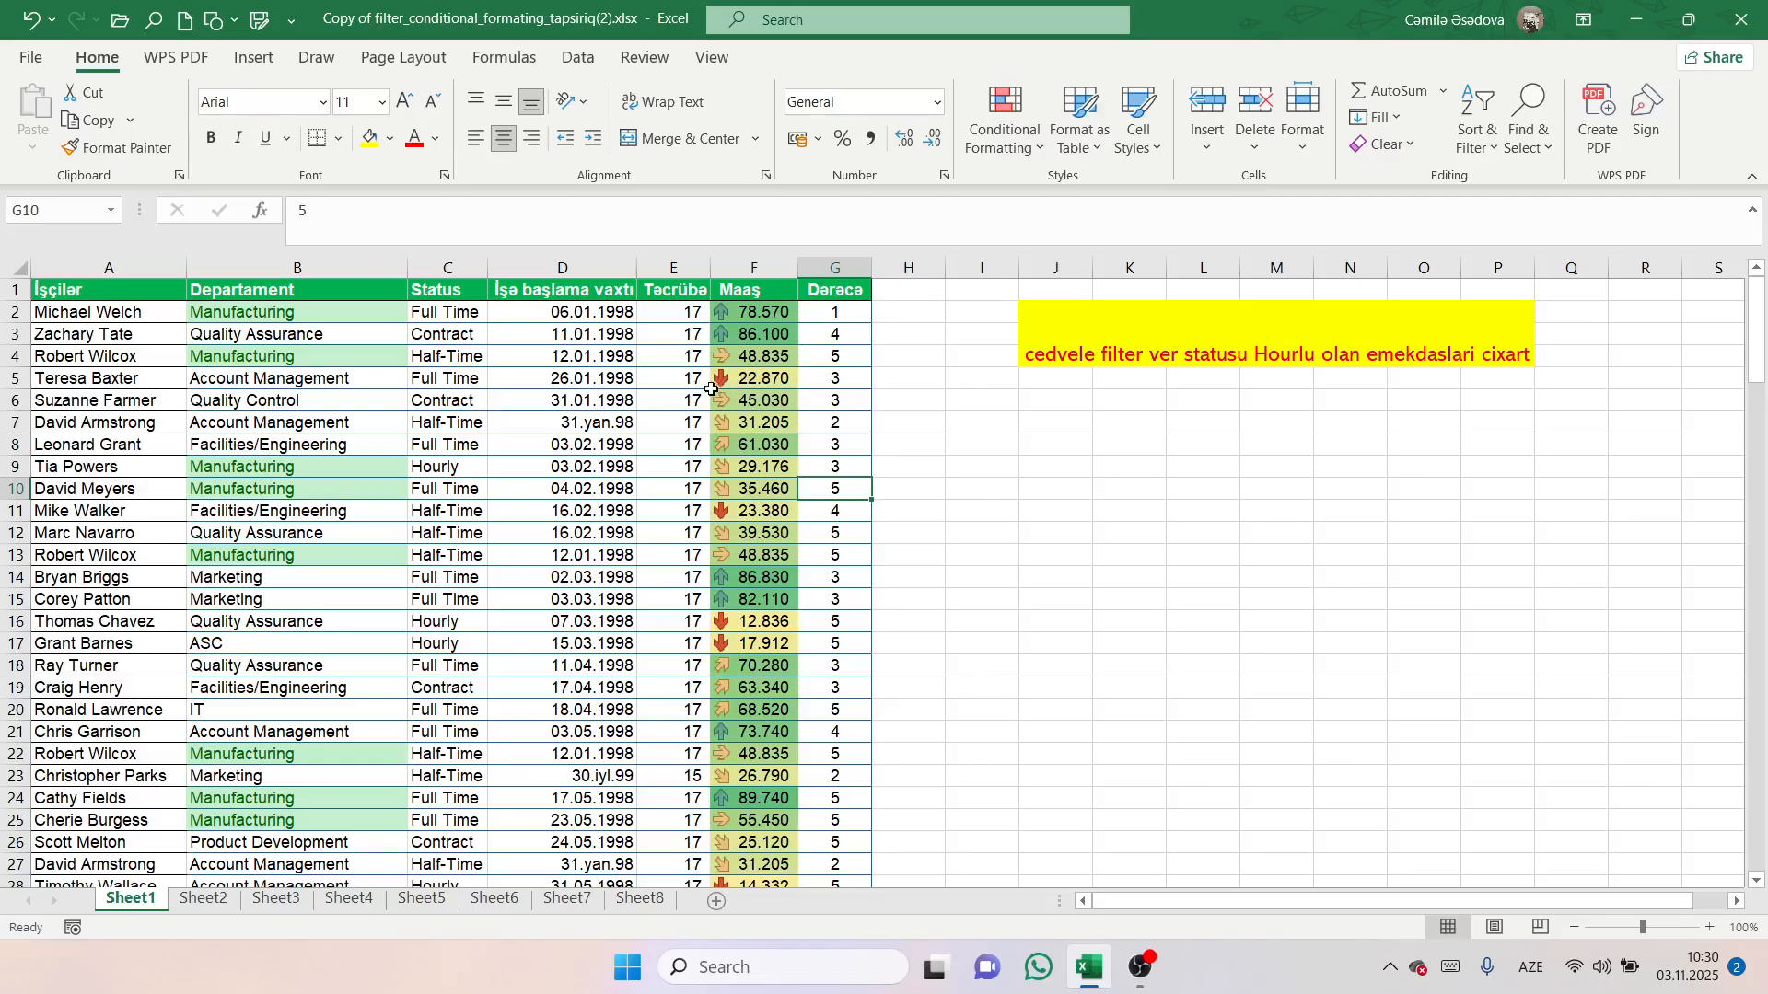
scroll(719, 633, "down", 10)
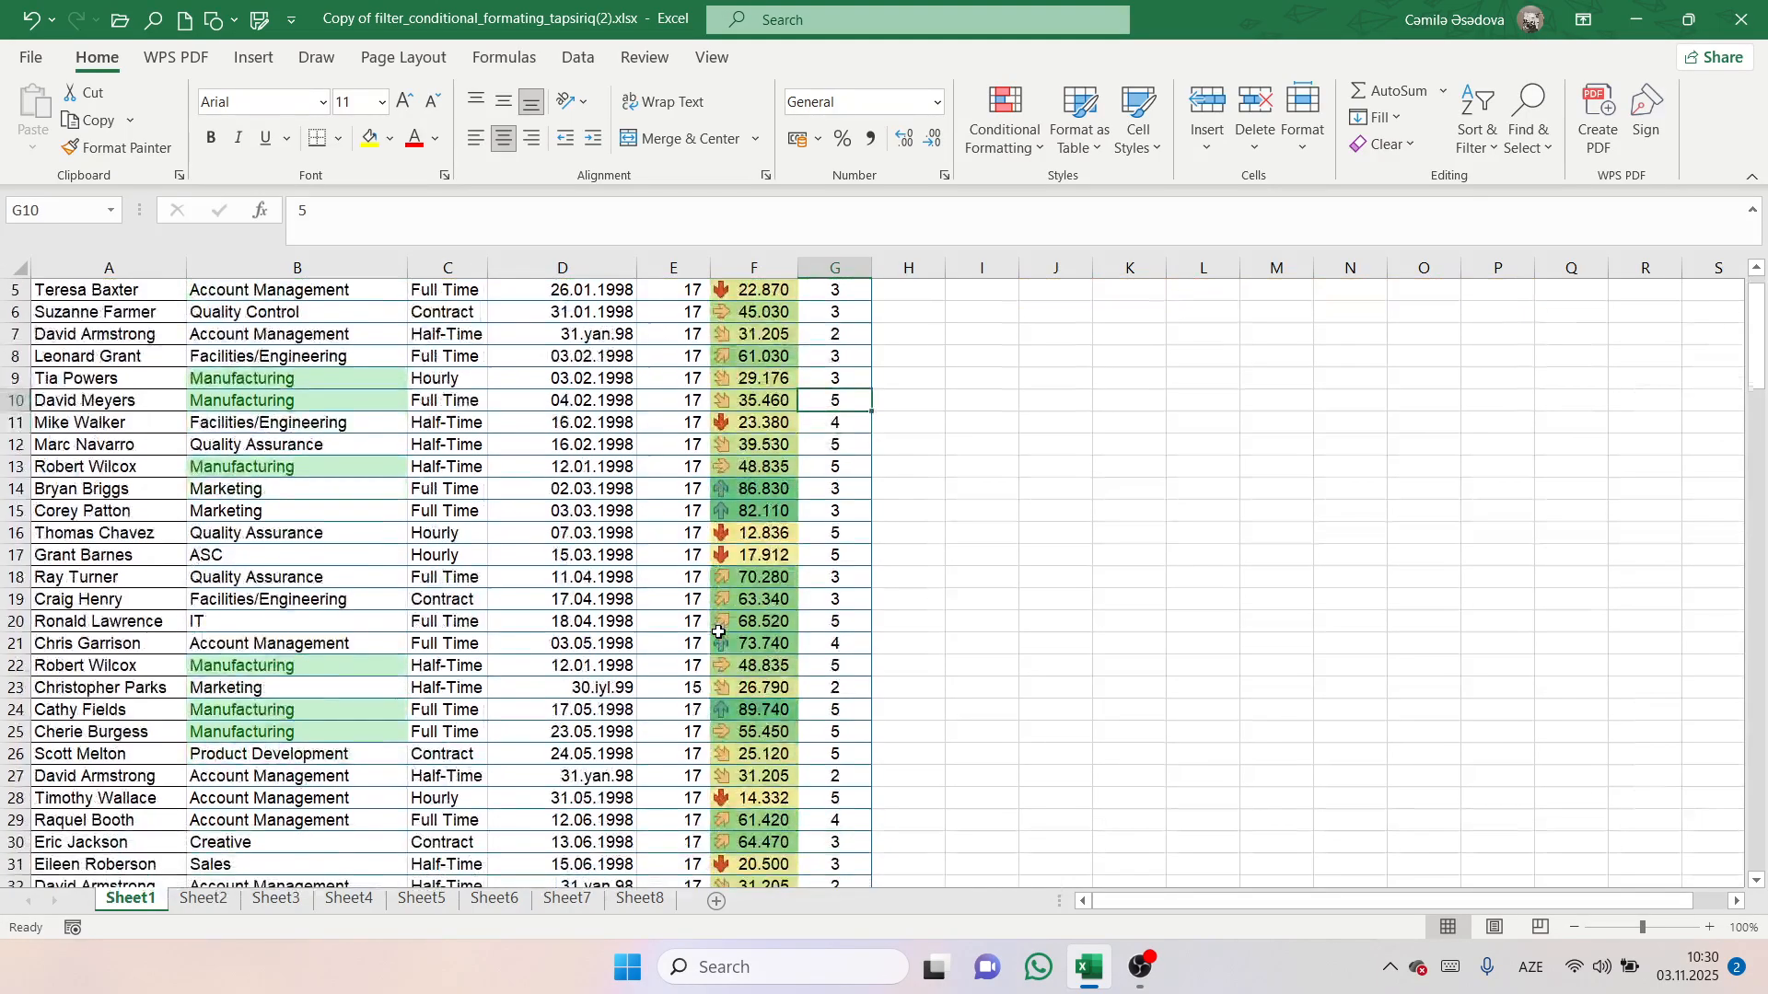
scroll(719, 633, "down", 20)
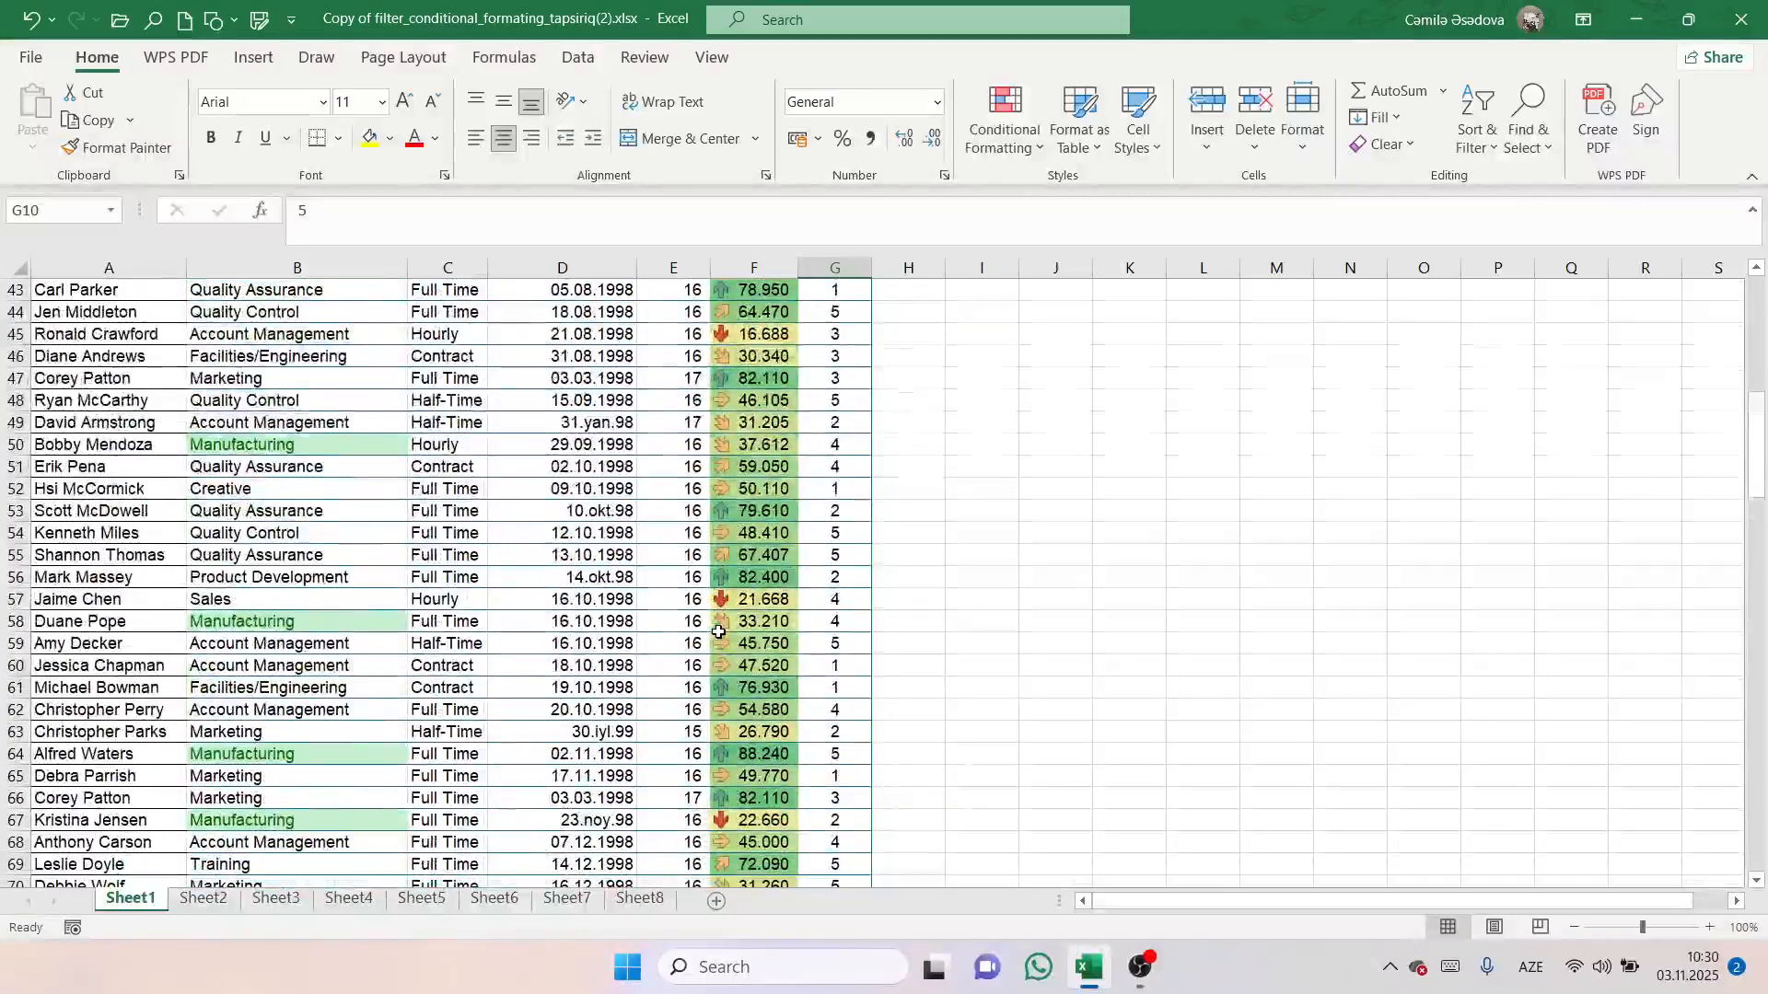
scroll(720, 632, "up", 20)
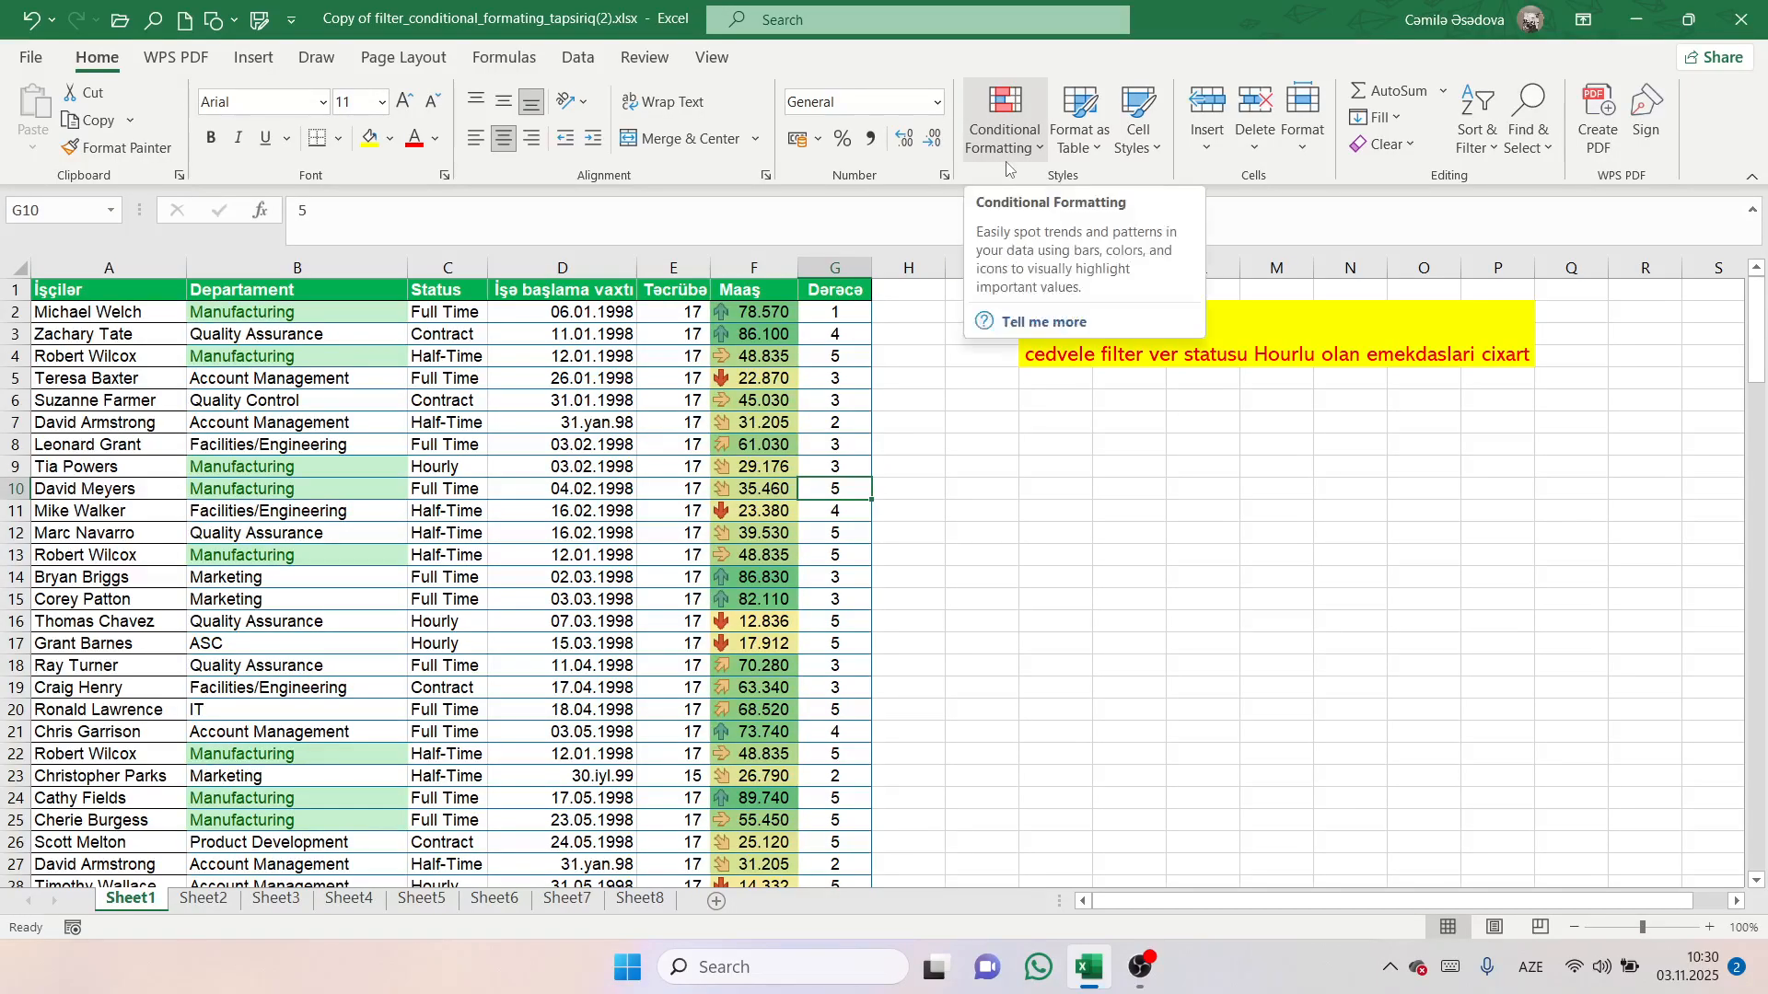
Clear the color scale and icon set rules from the entire Maaş column.
left_click(1006, 163)
left_click(753, 271)
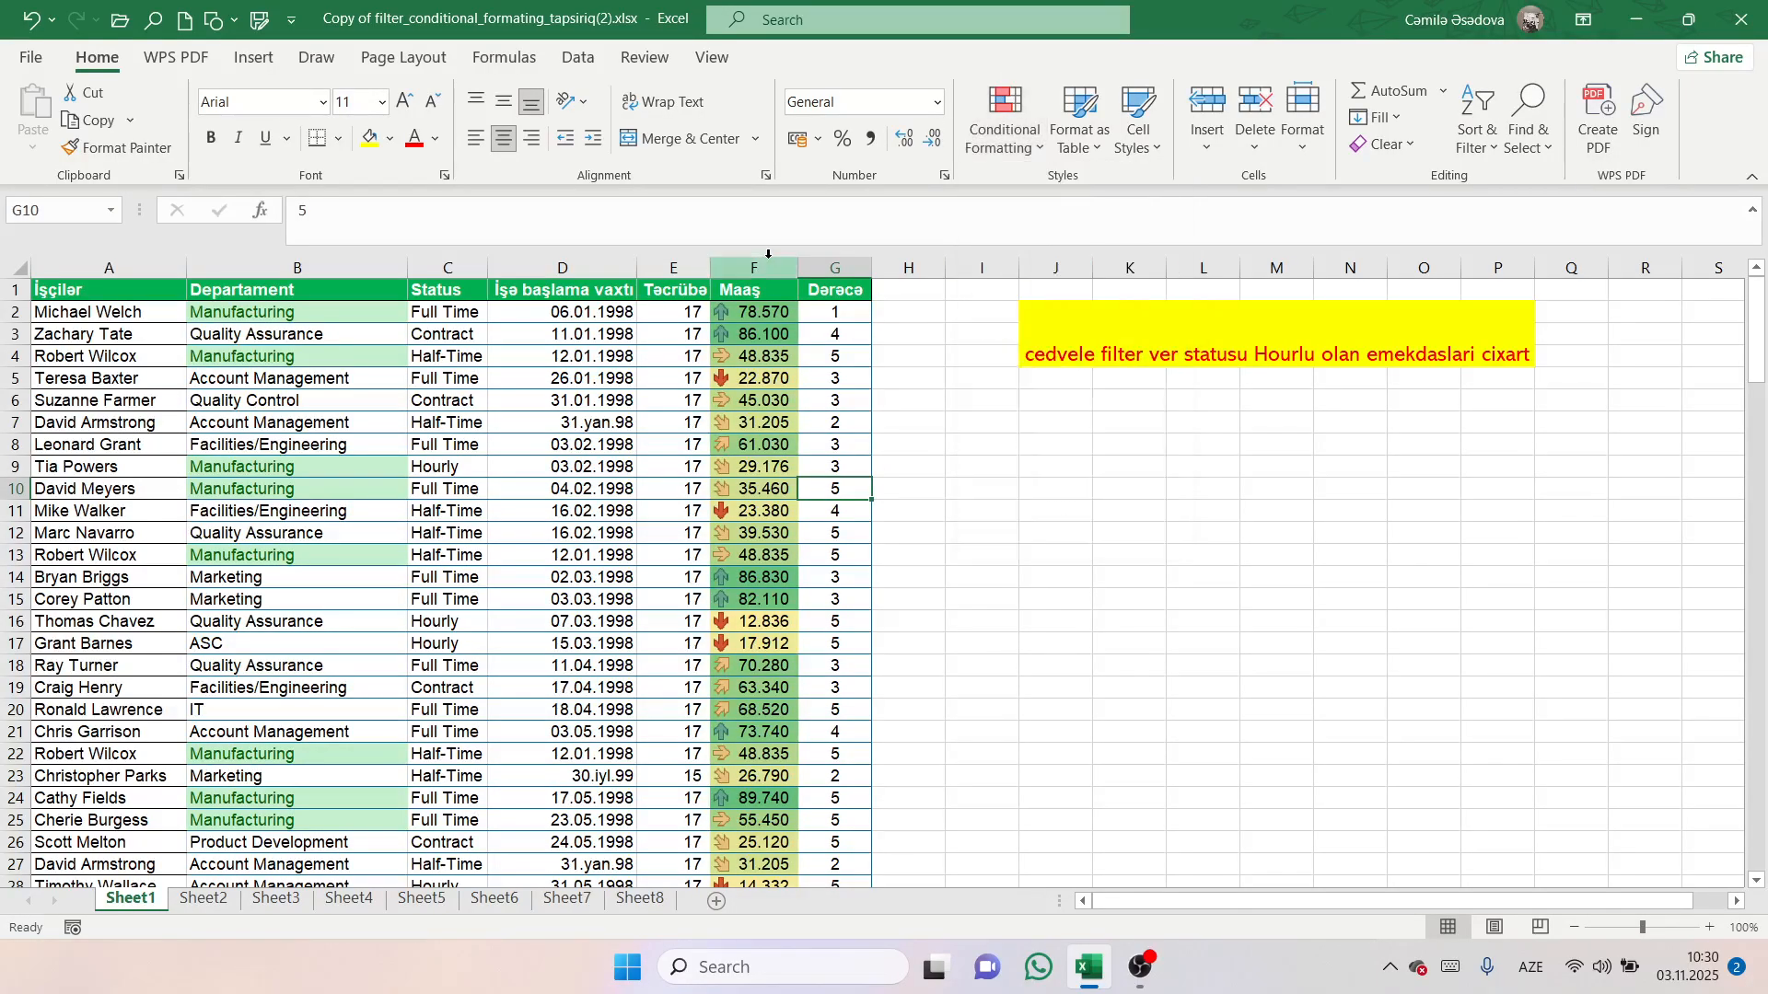
left_click(754, 269)
left_click(1005, 129)
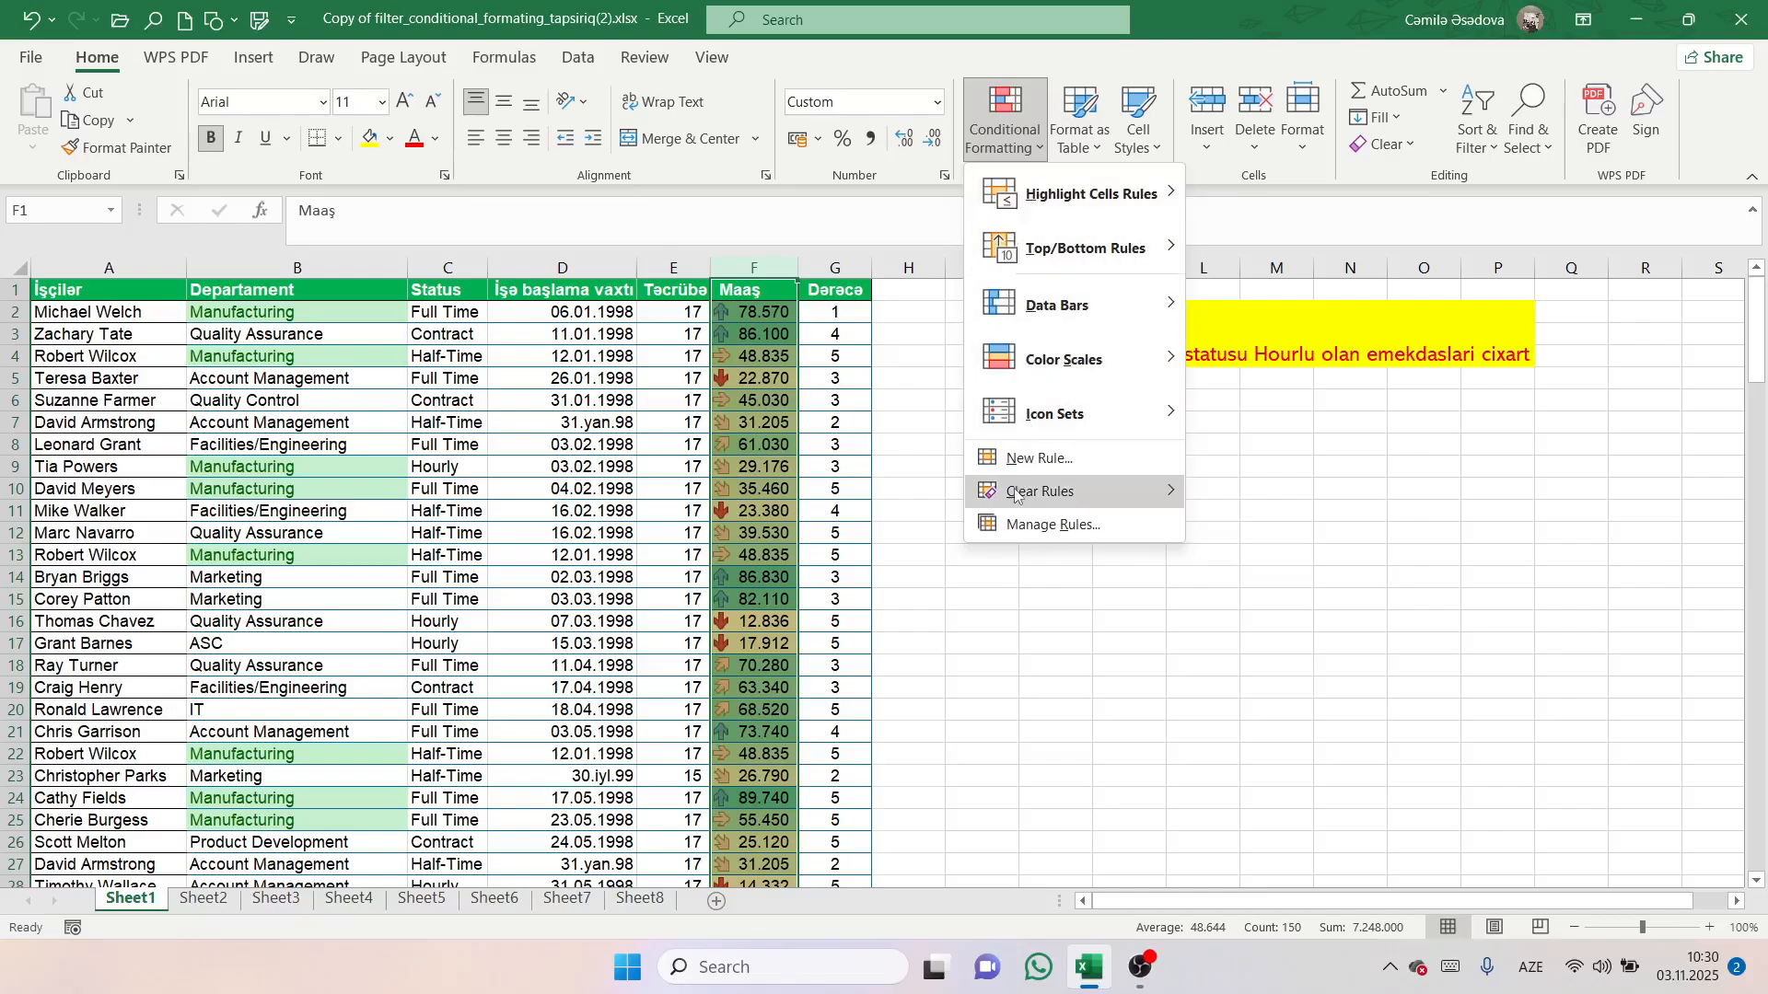
mouse_move(1162, 492)
left_click(1331, 497)
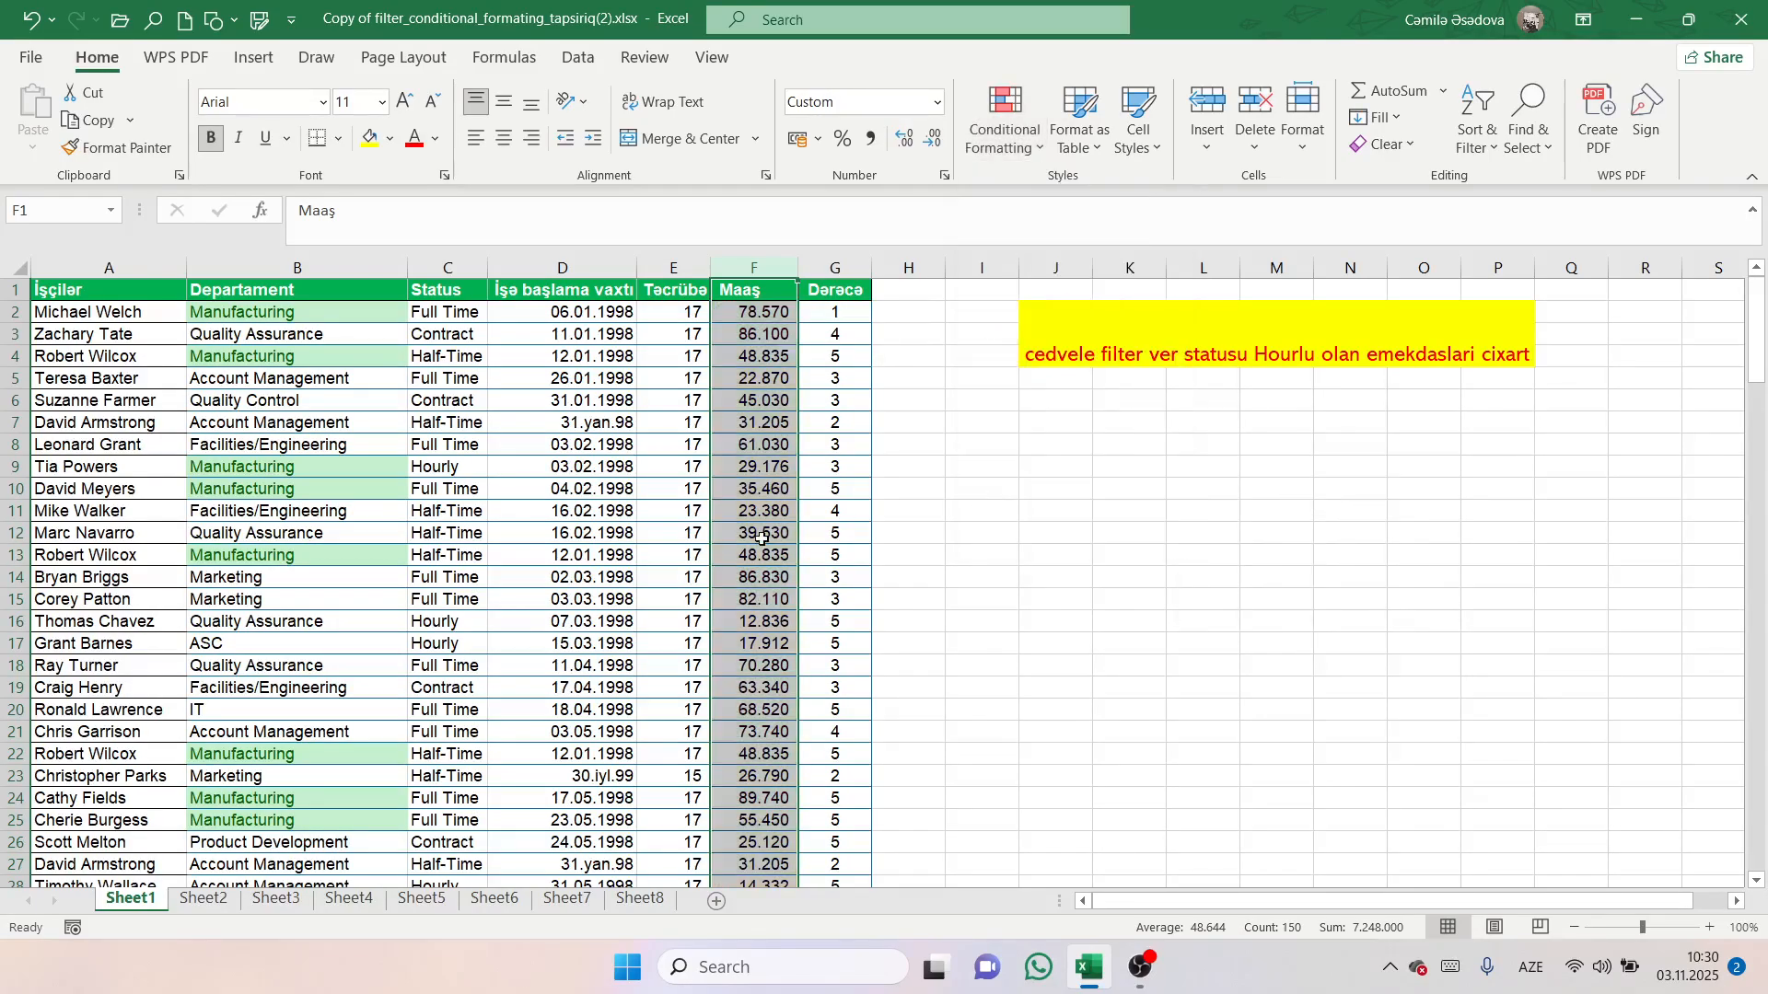
left_click(1142, 967)
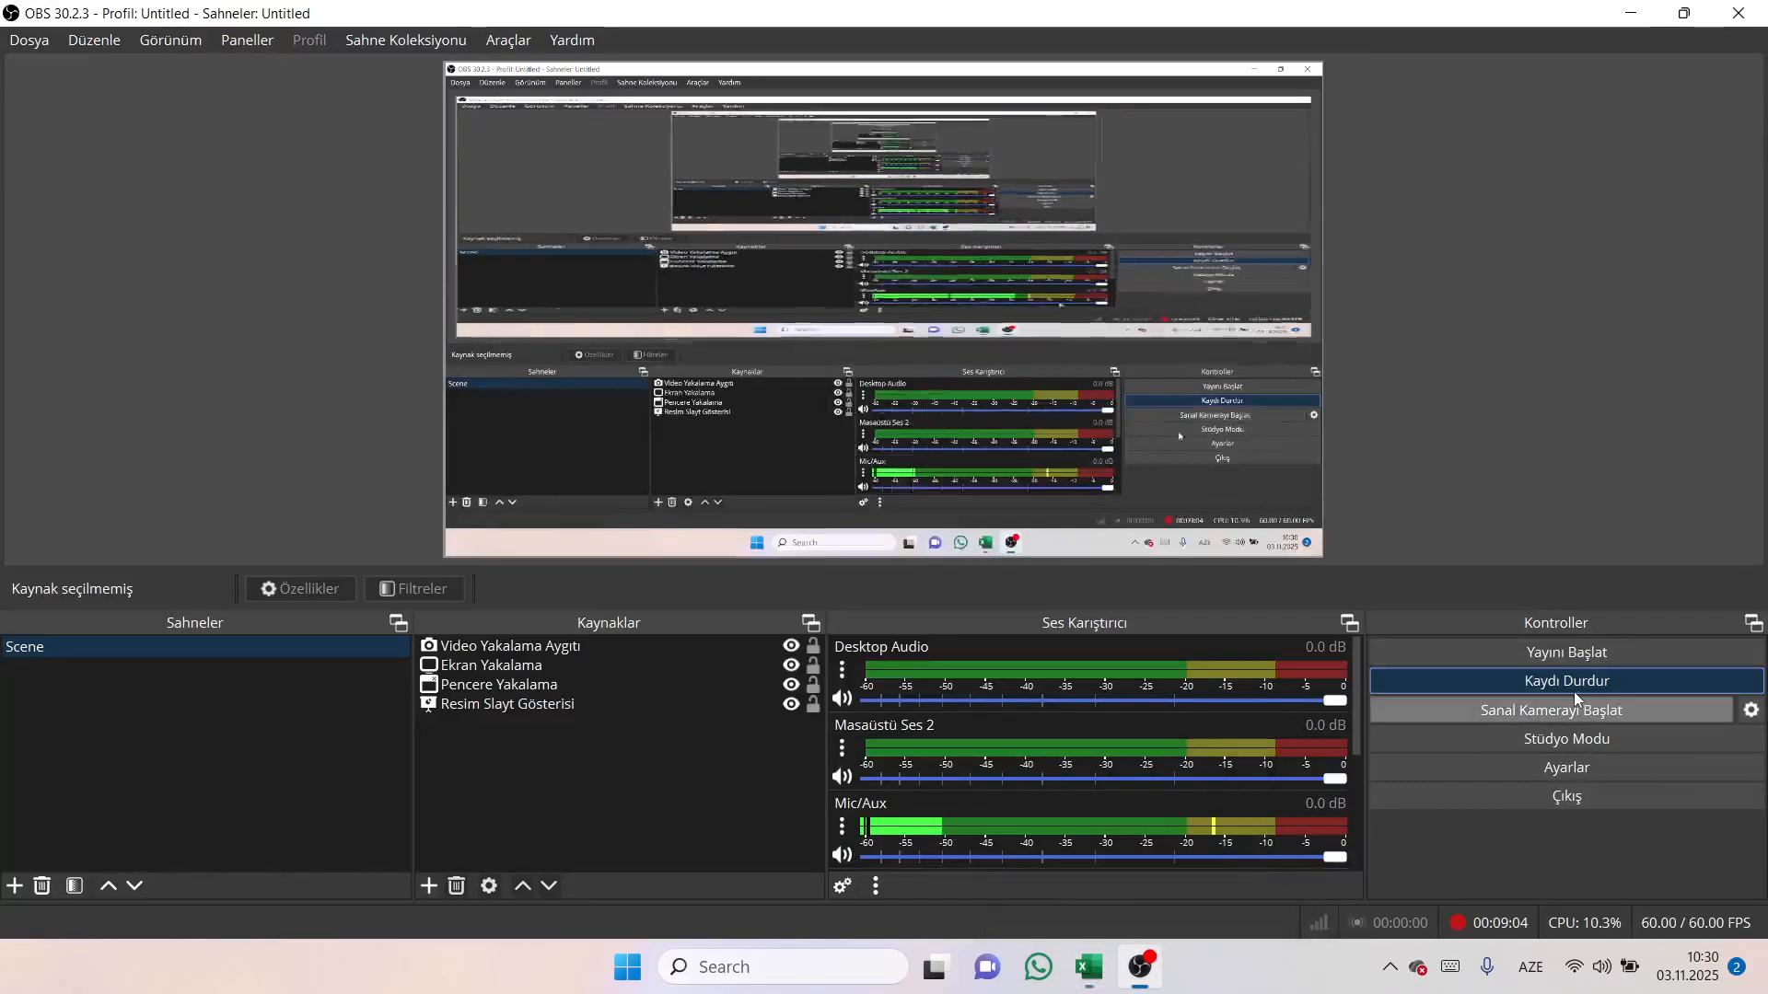